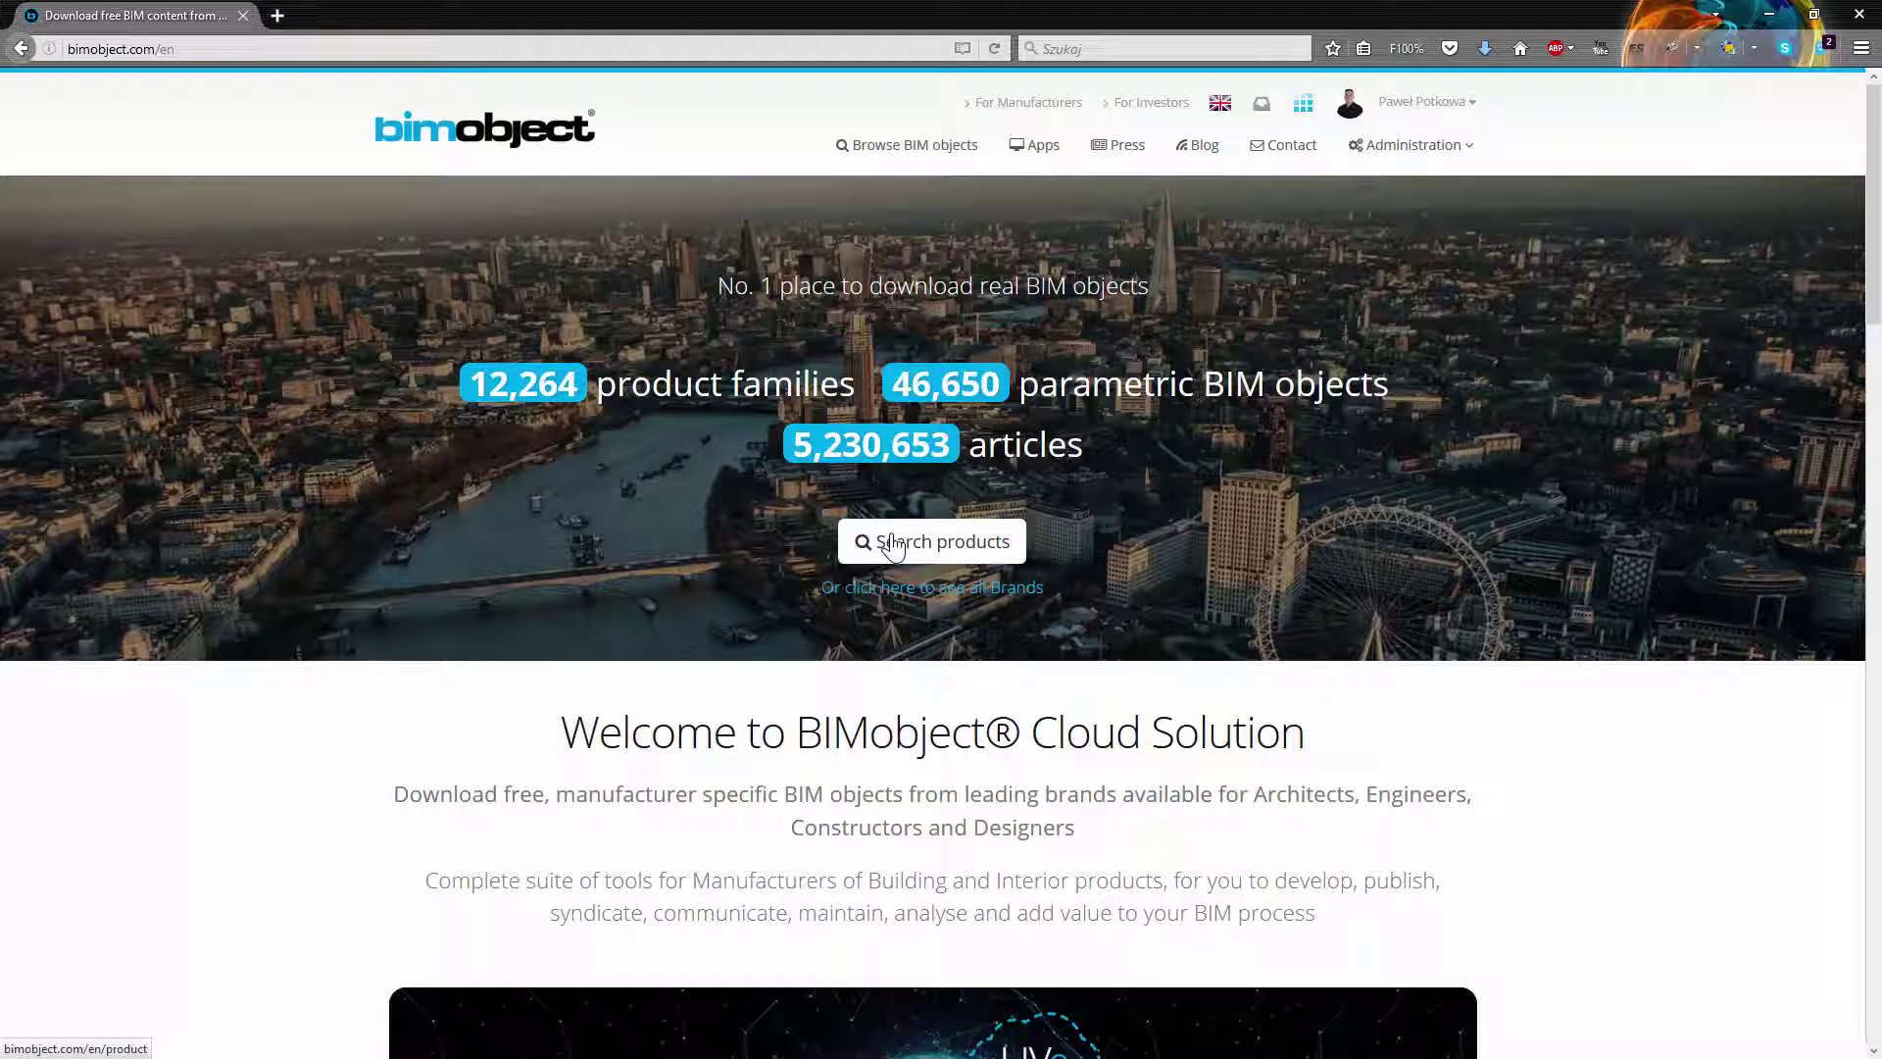
- Open the BIM product search and filter the catalogue by the brand Elen
{"action": "left_click", "coordinate": [892, 547]}
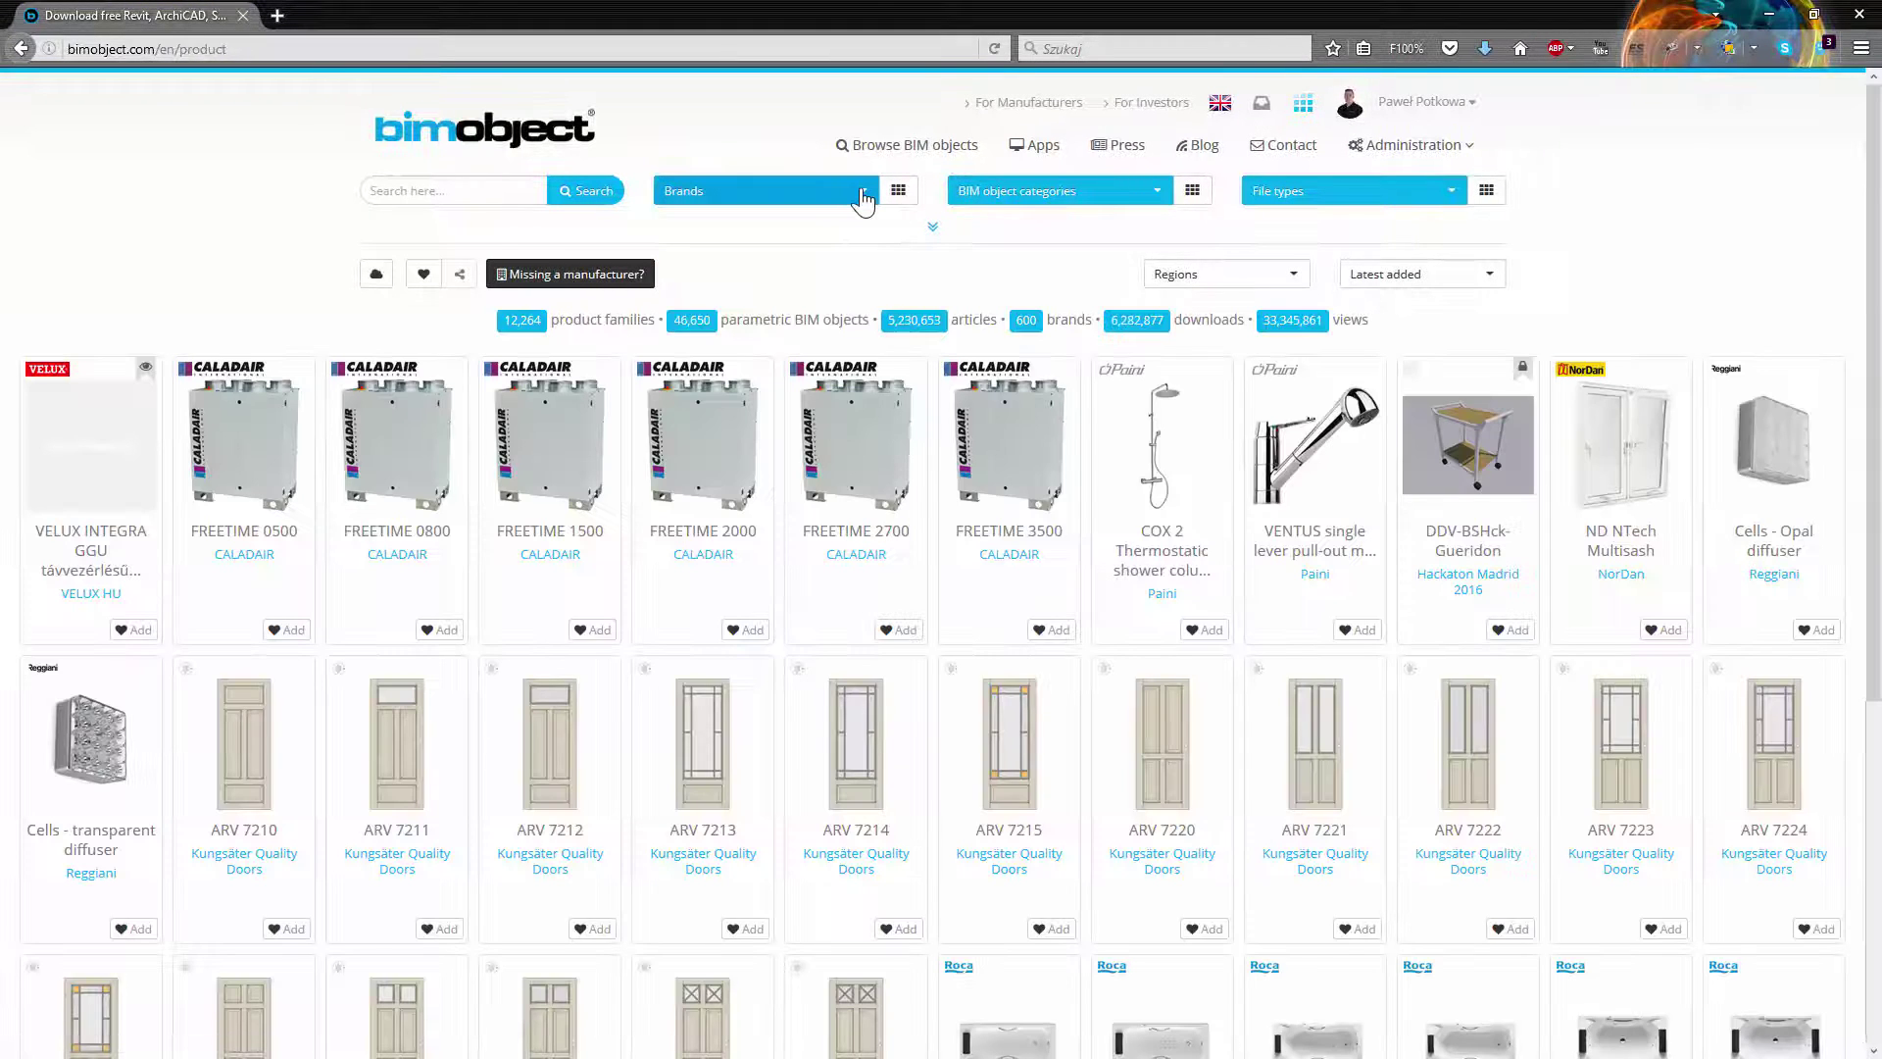
{"action": "left_click", "coordinate": [863, 193]}
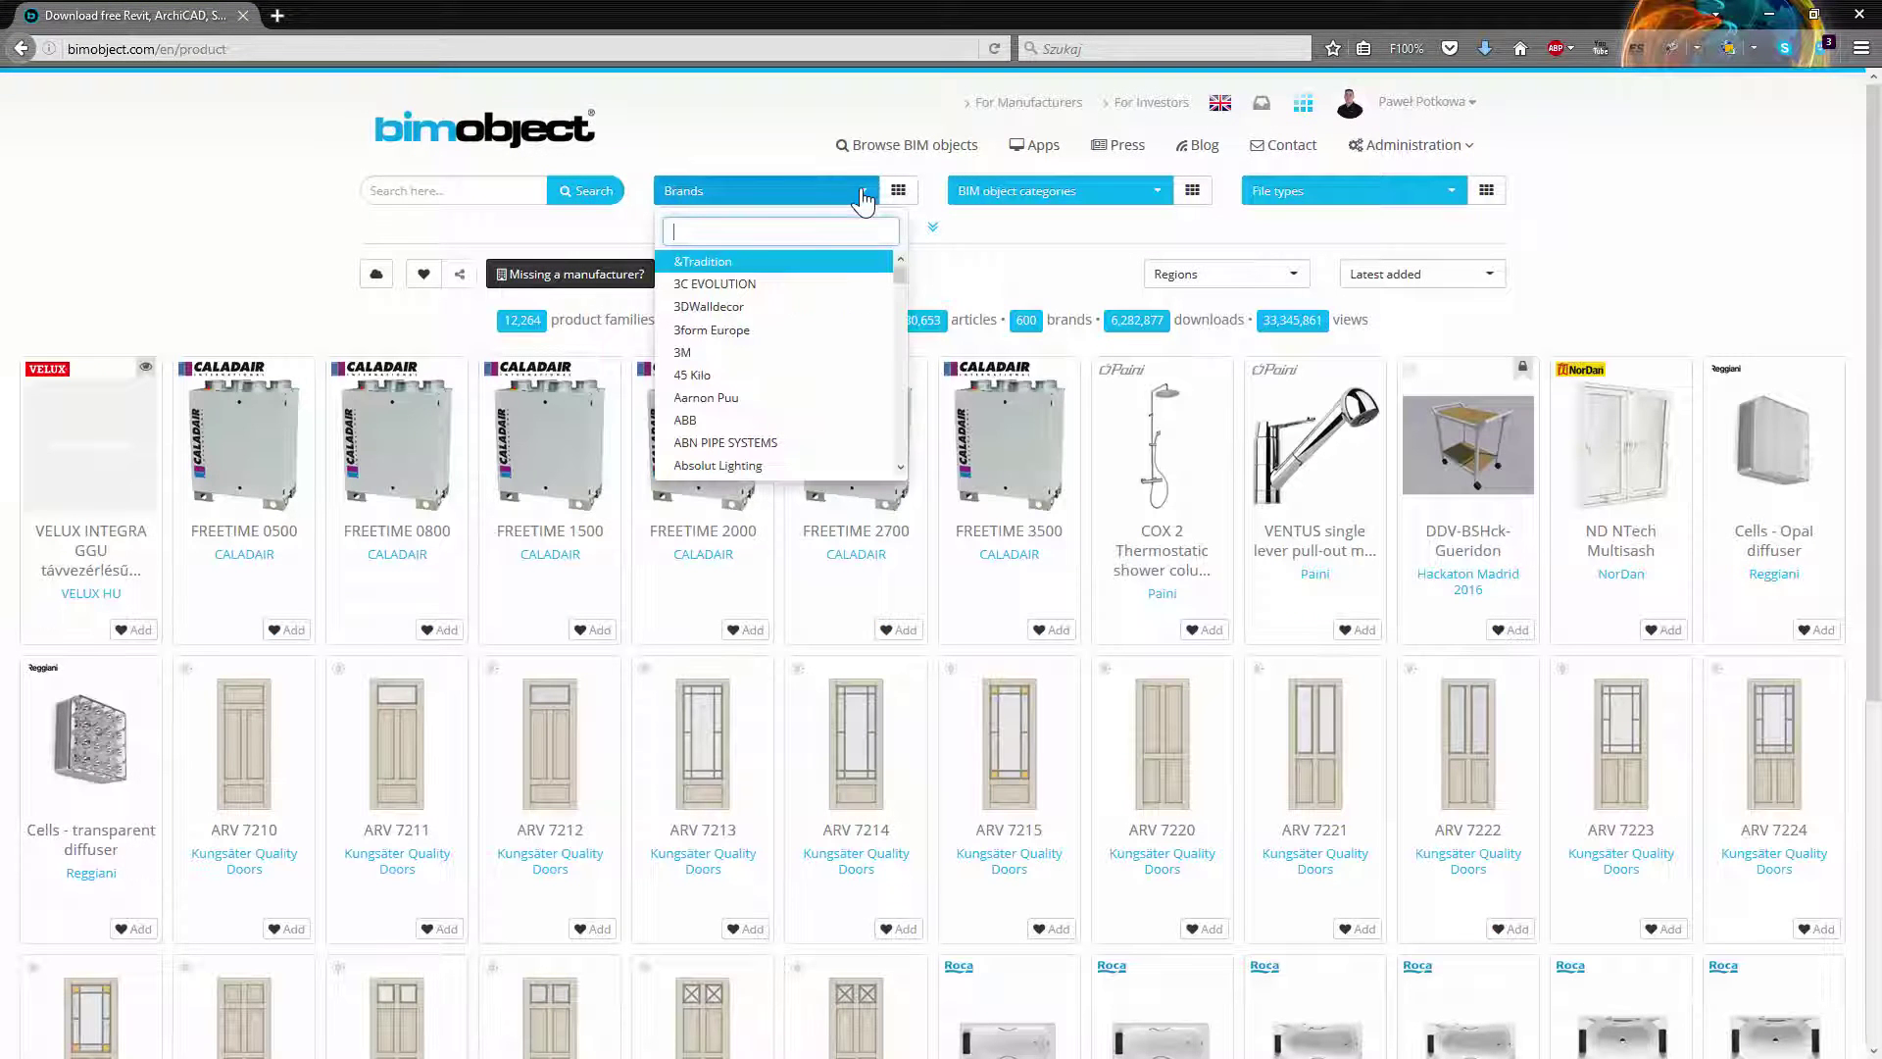
{"action": "type", "text": "elen"}
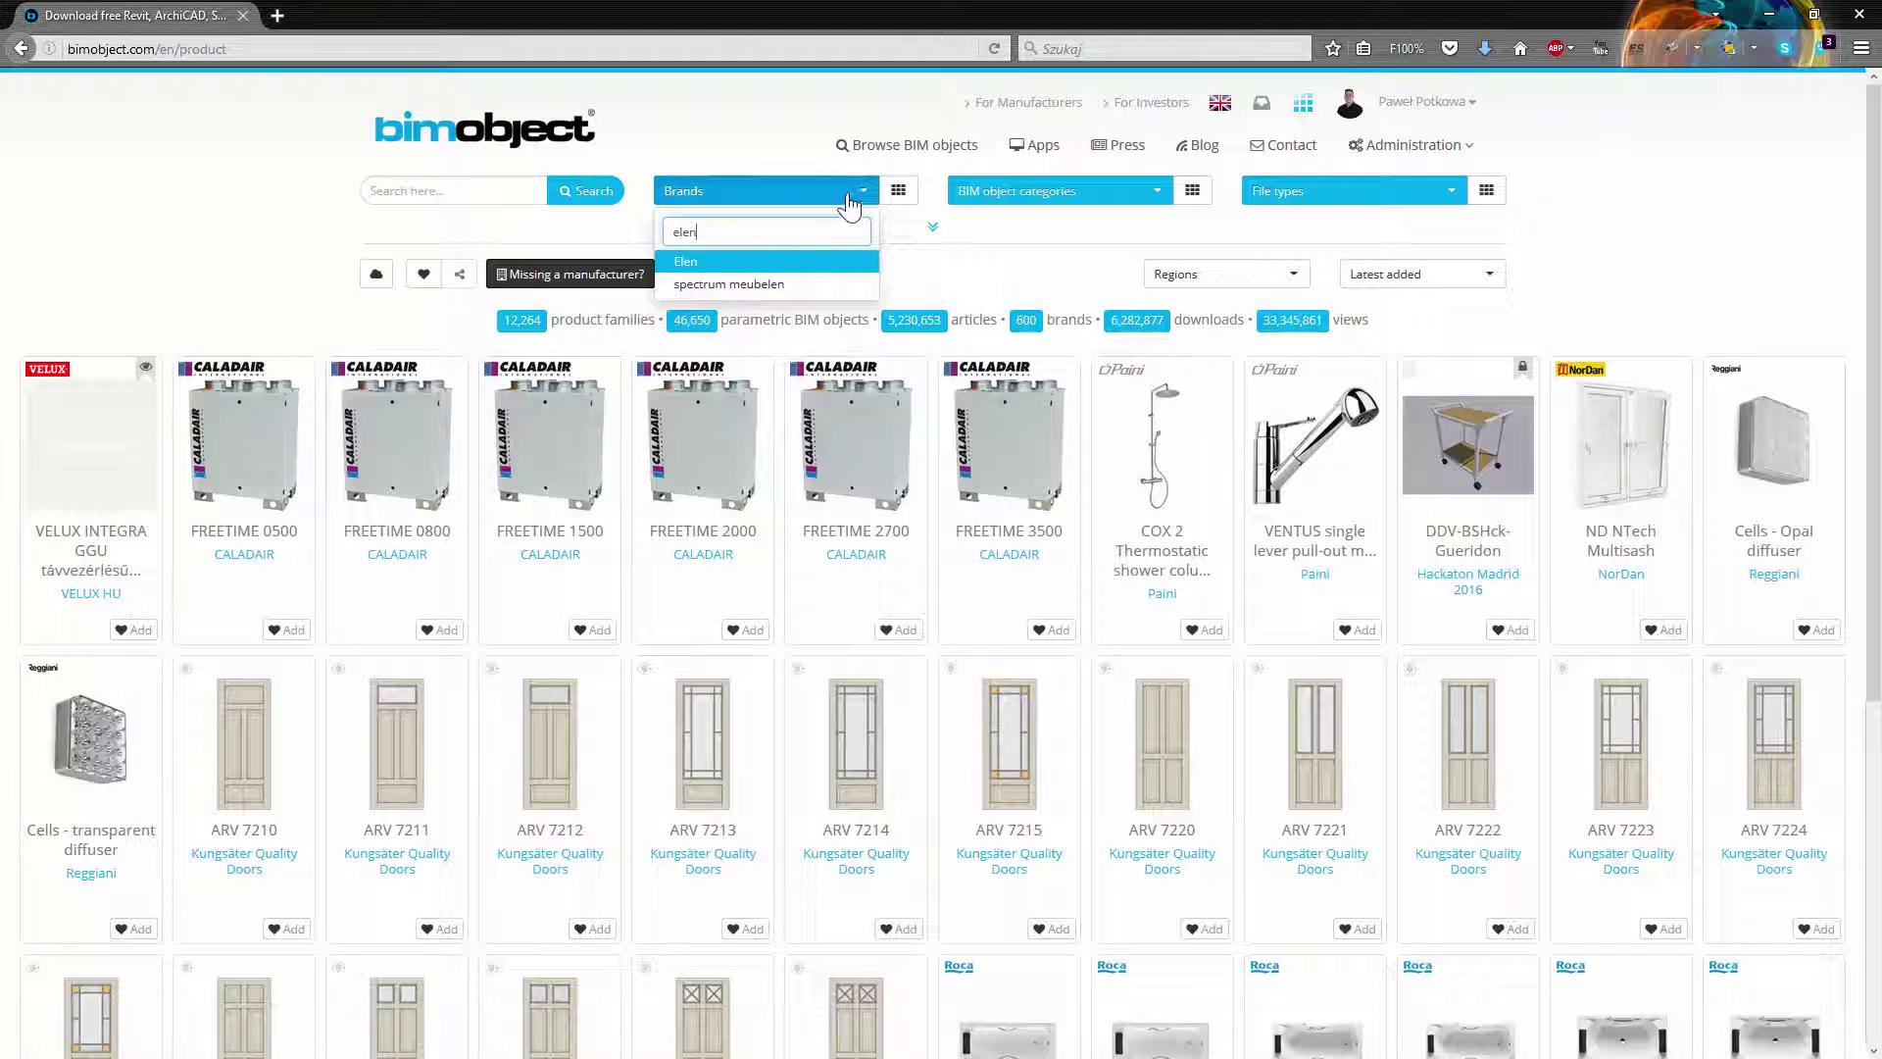
{"action": "left_click", "coordinate": [794, 263]}
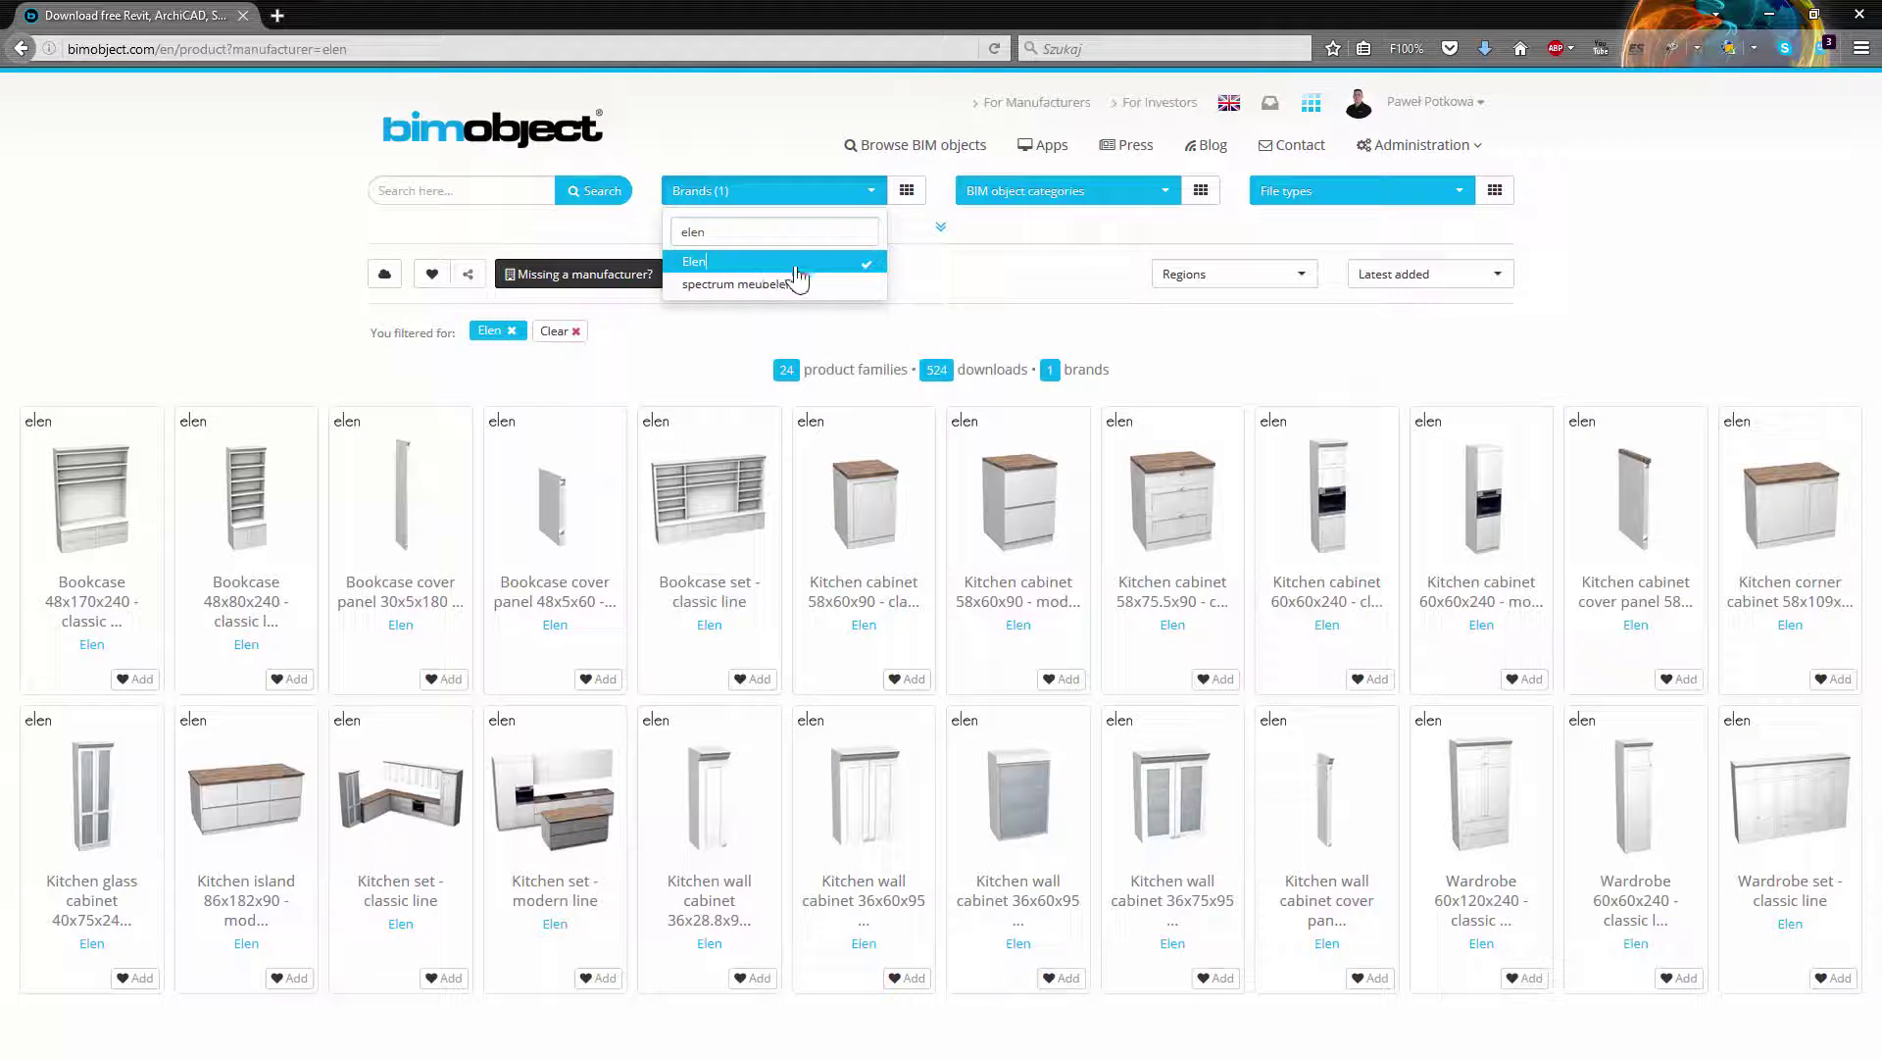
- Open the Kitchen cabinet 58x60x90 - modern line page and review its links, related data, classification and region information
{"action": "left_click", "coordinate": [1213, 371]}
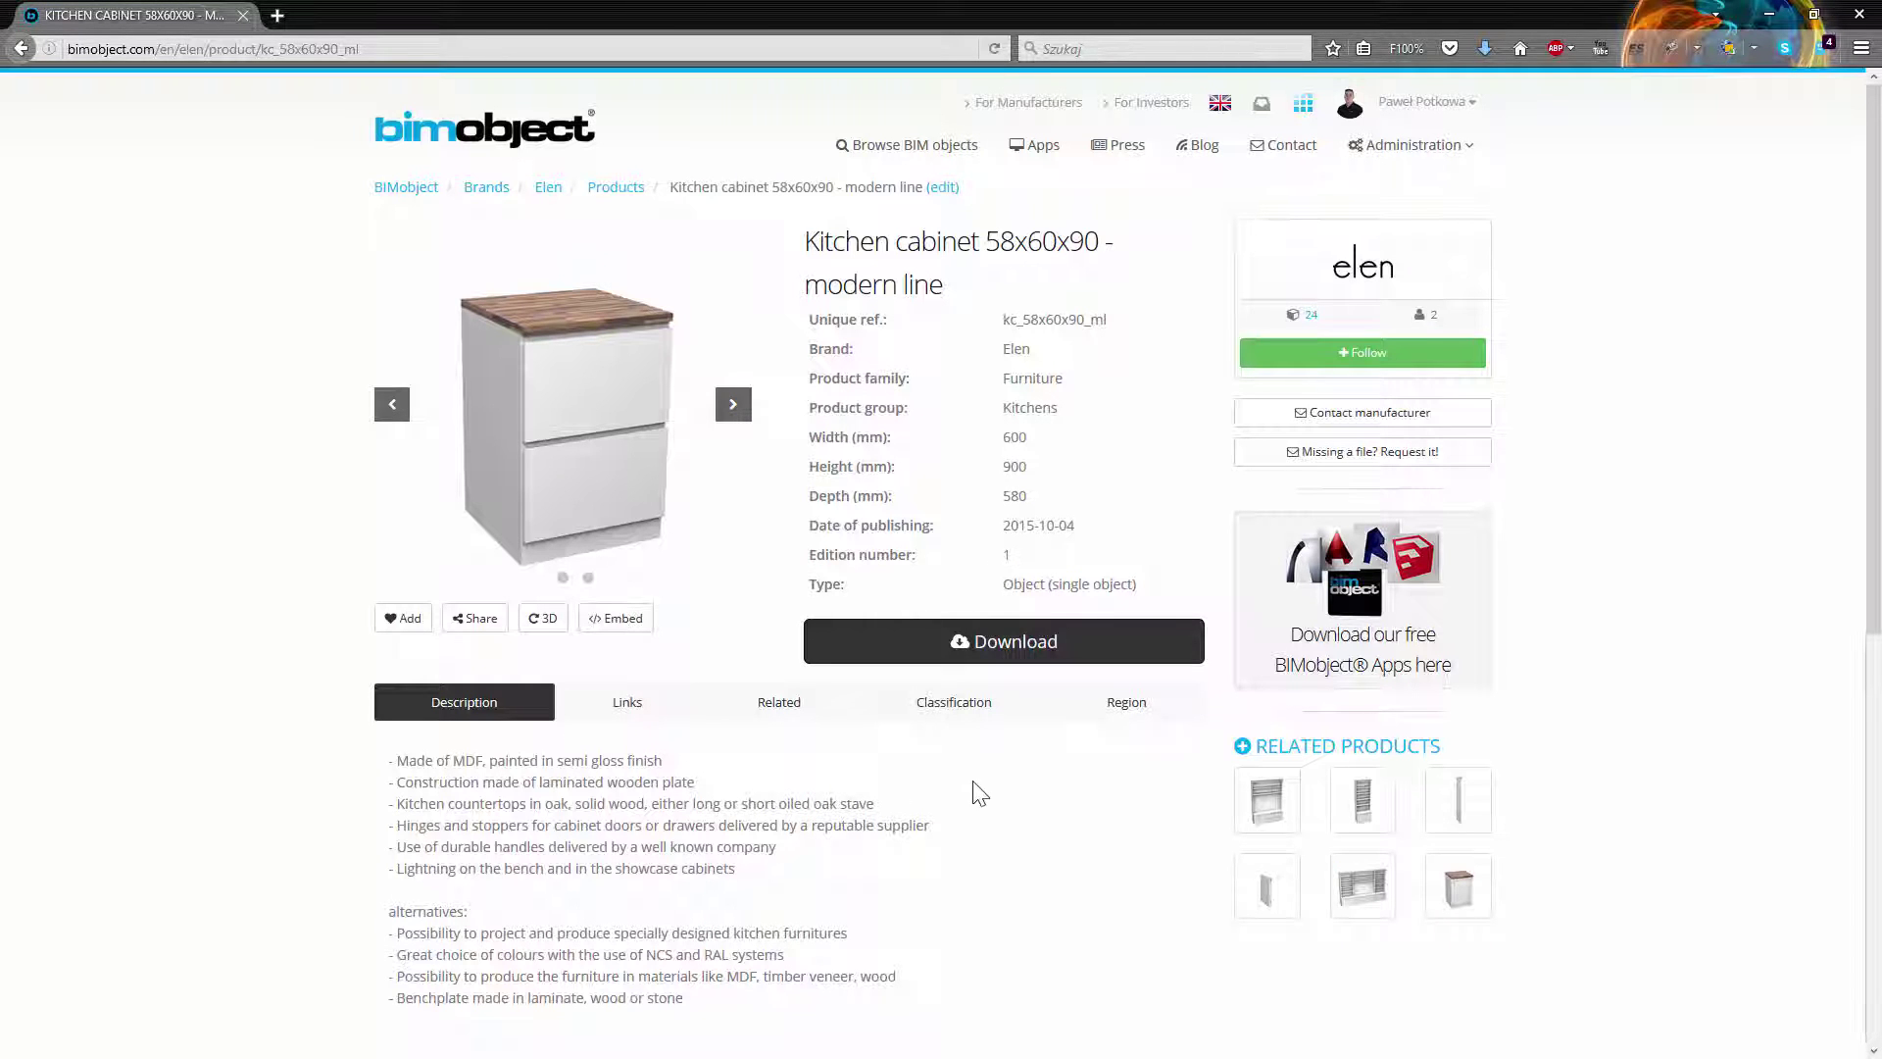
{"action": "left_click", "coordinate": [628, 702]}
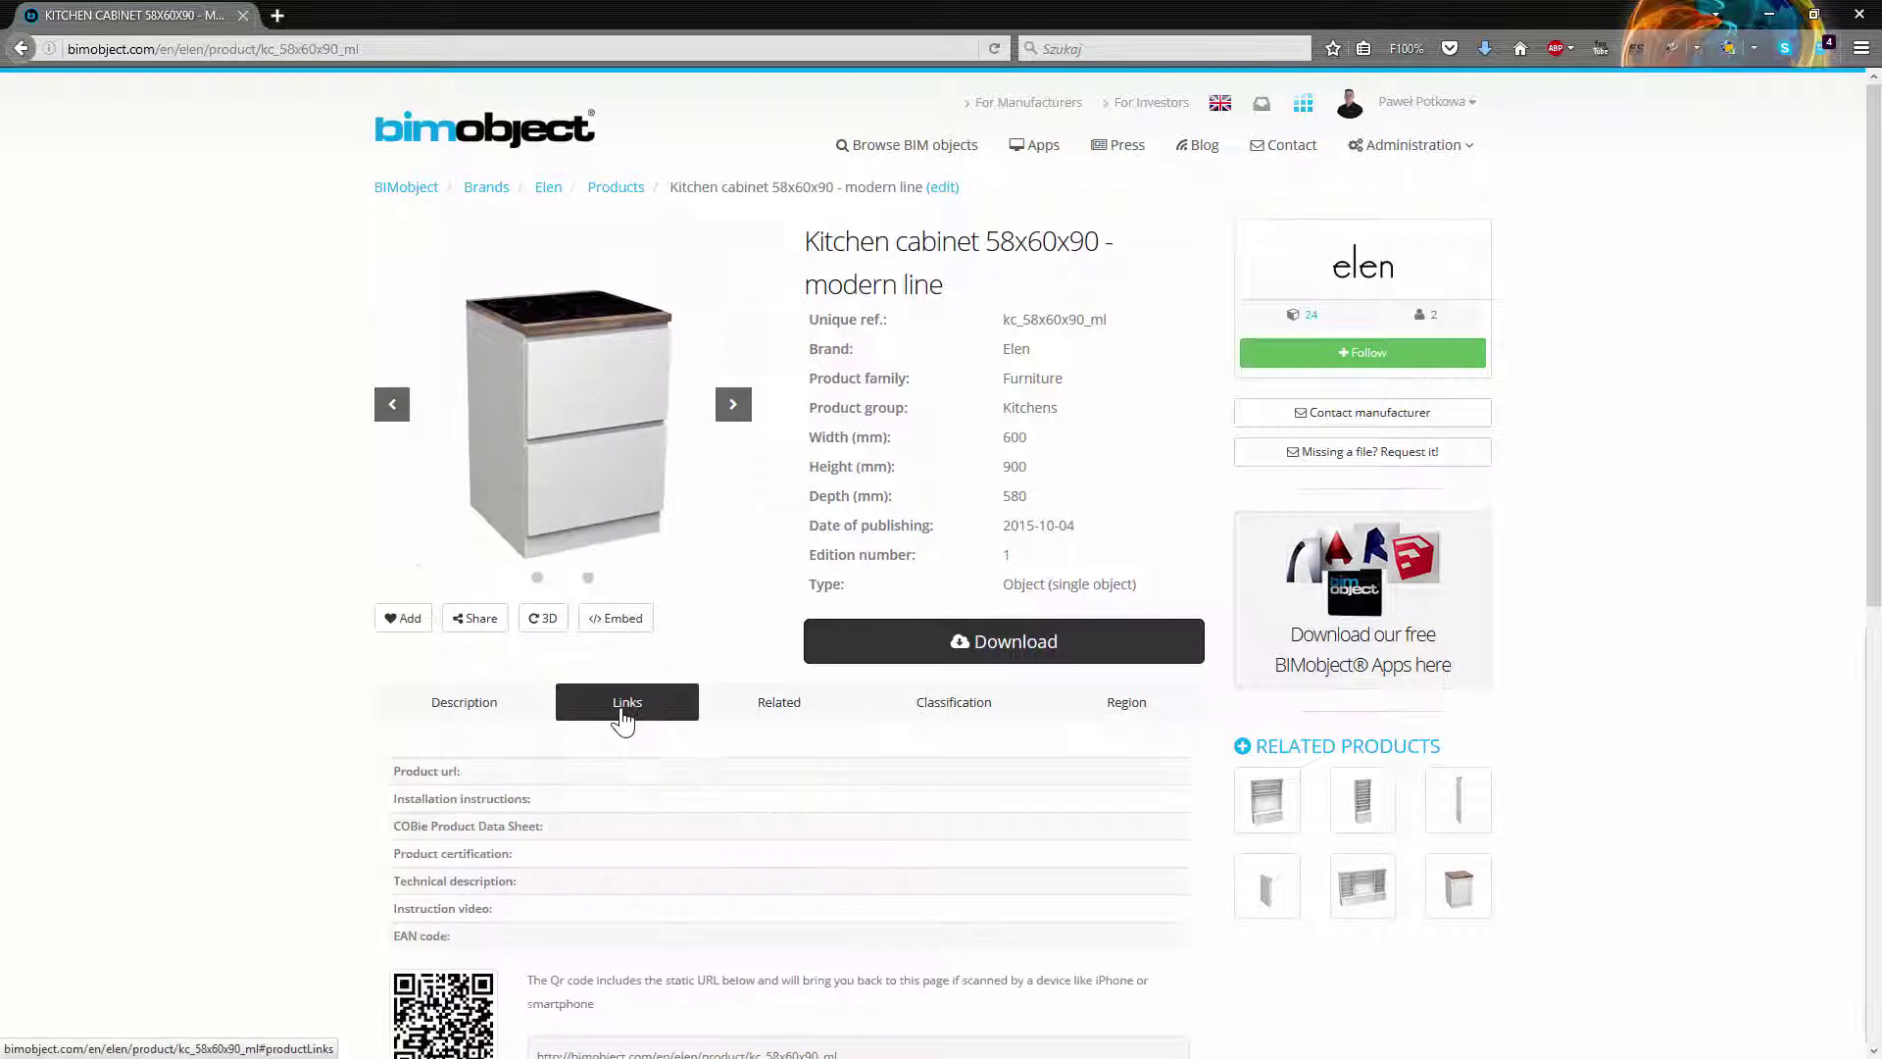
{"action": "left_click", "coordinate": [780, 702]}
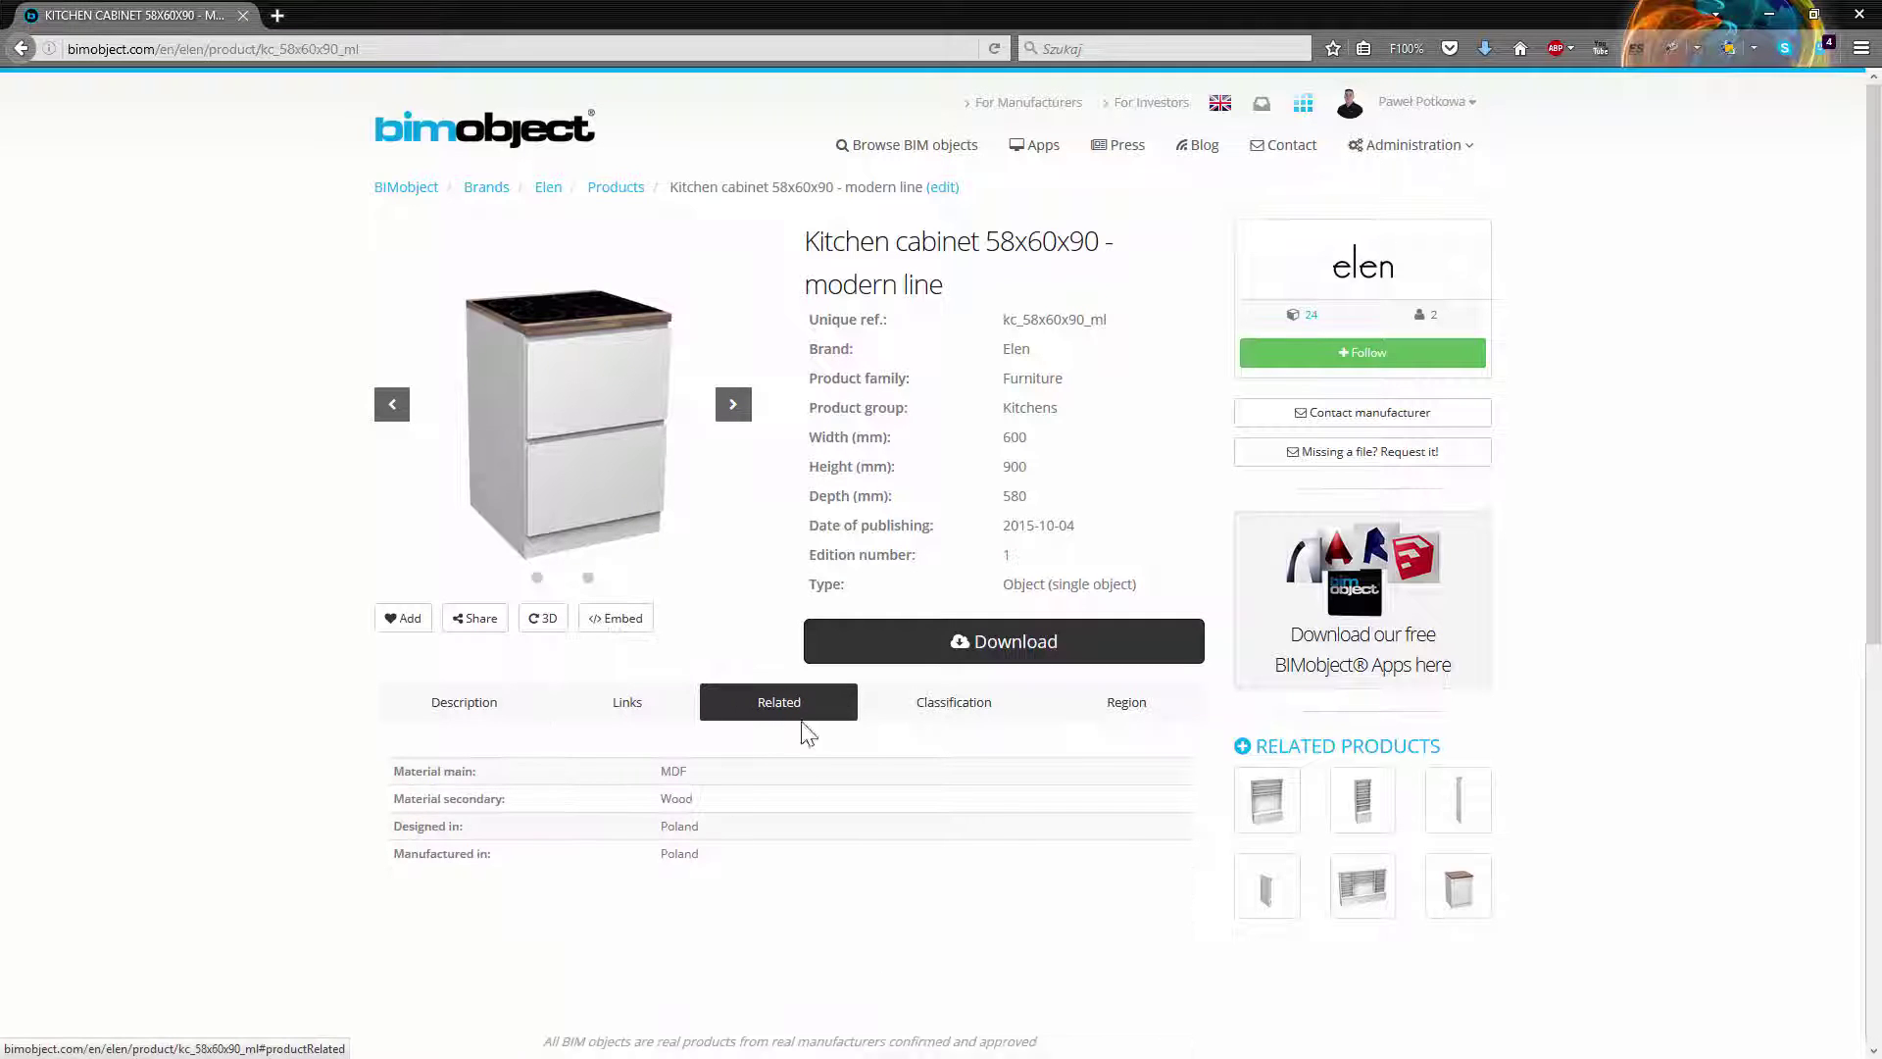
{"action": "left_click", "coordinate": [950, 702]}
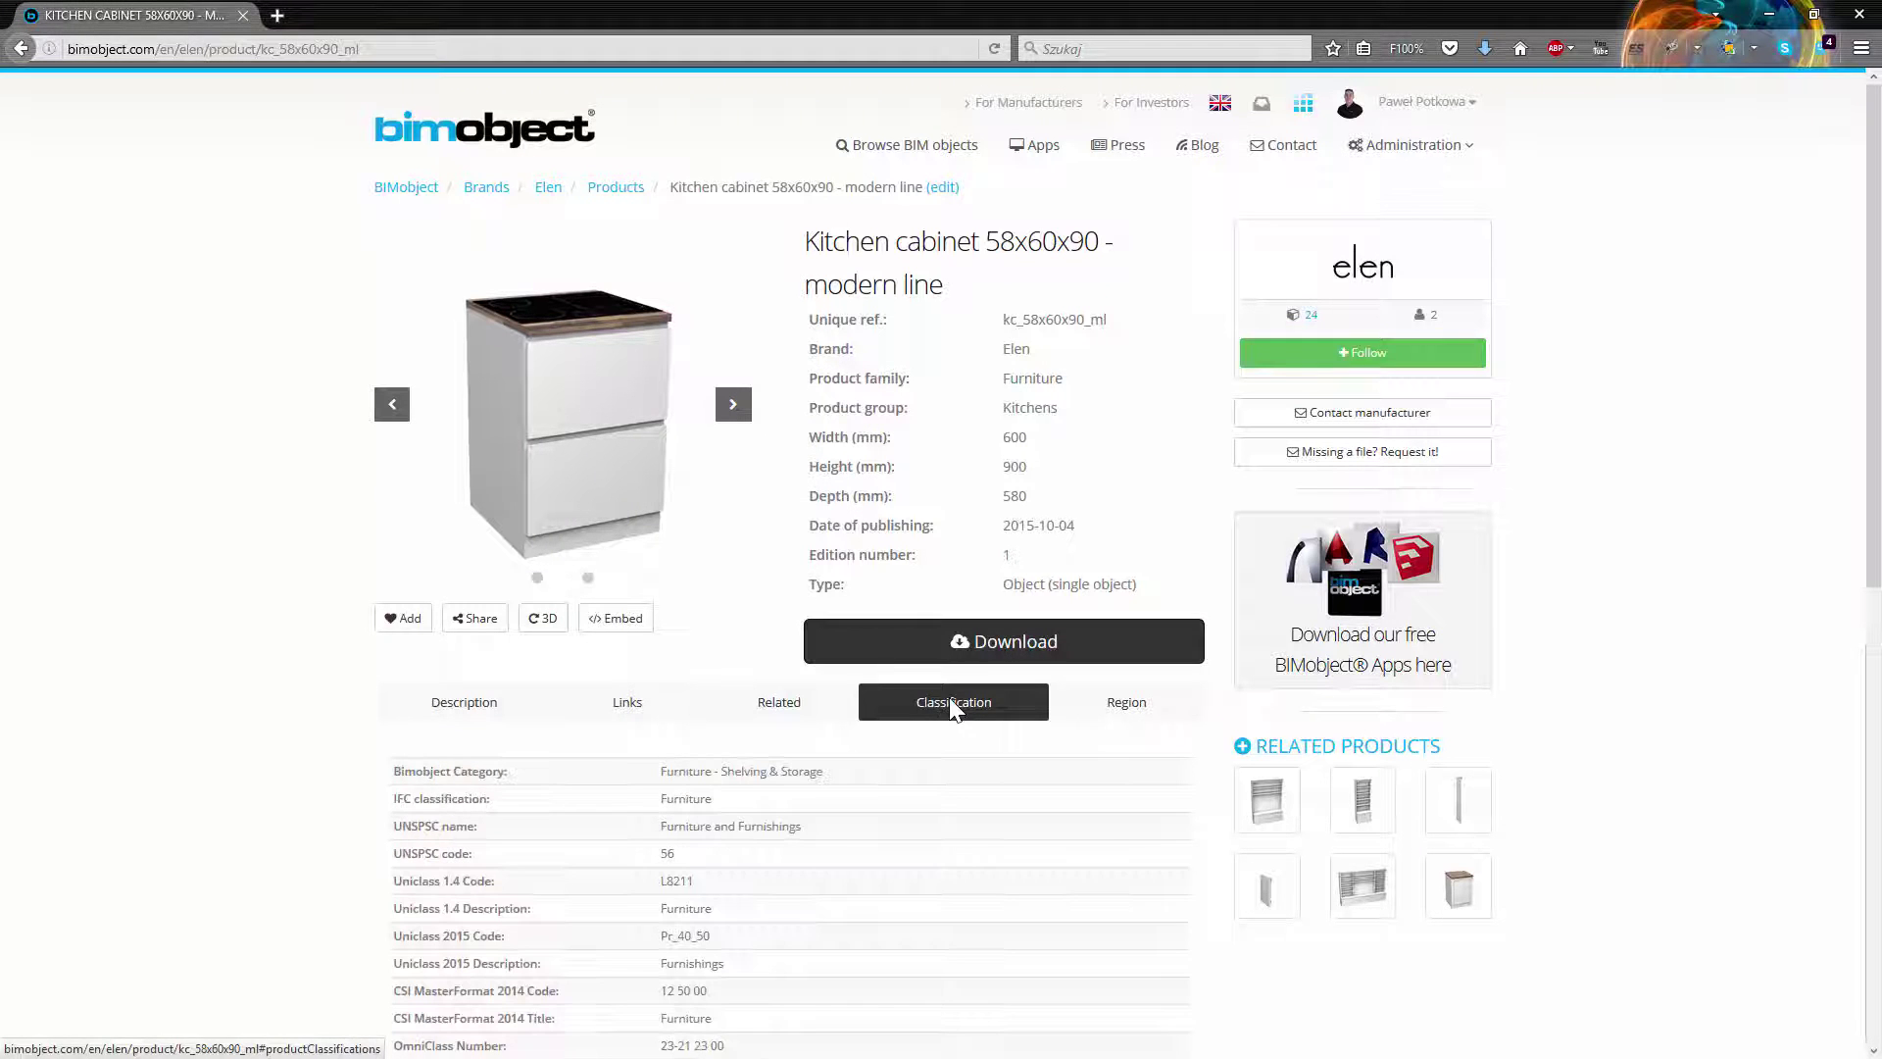
{"action": "left_click", "coordinate": [1126, 714]}
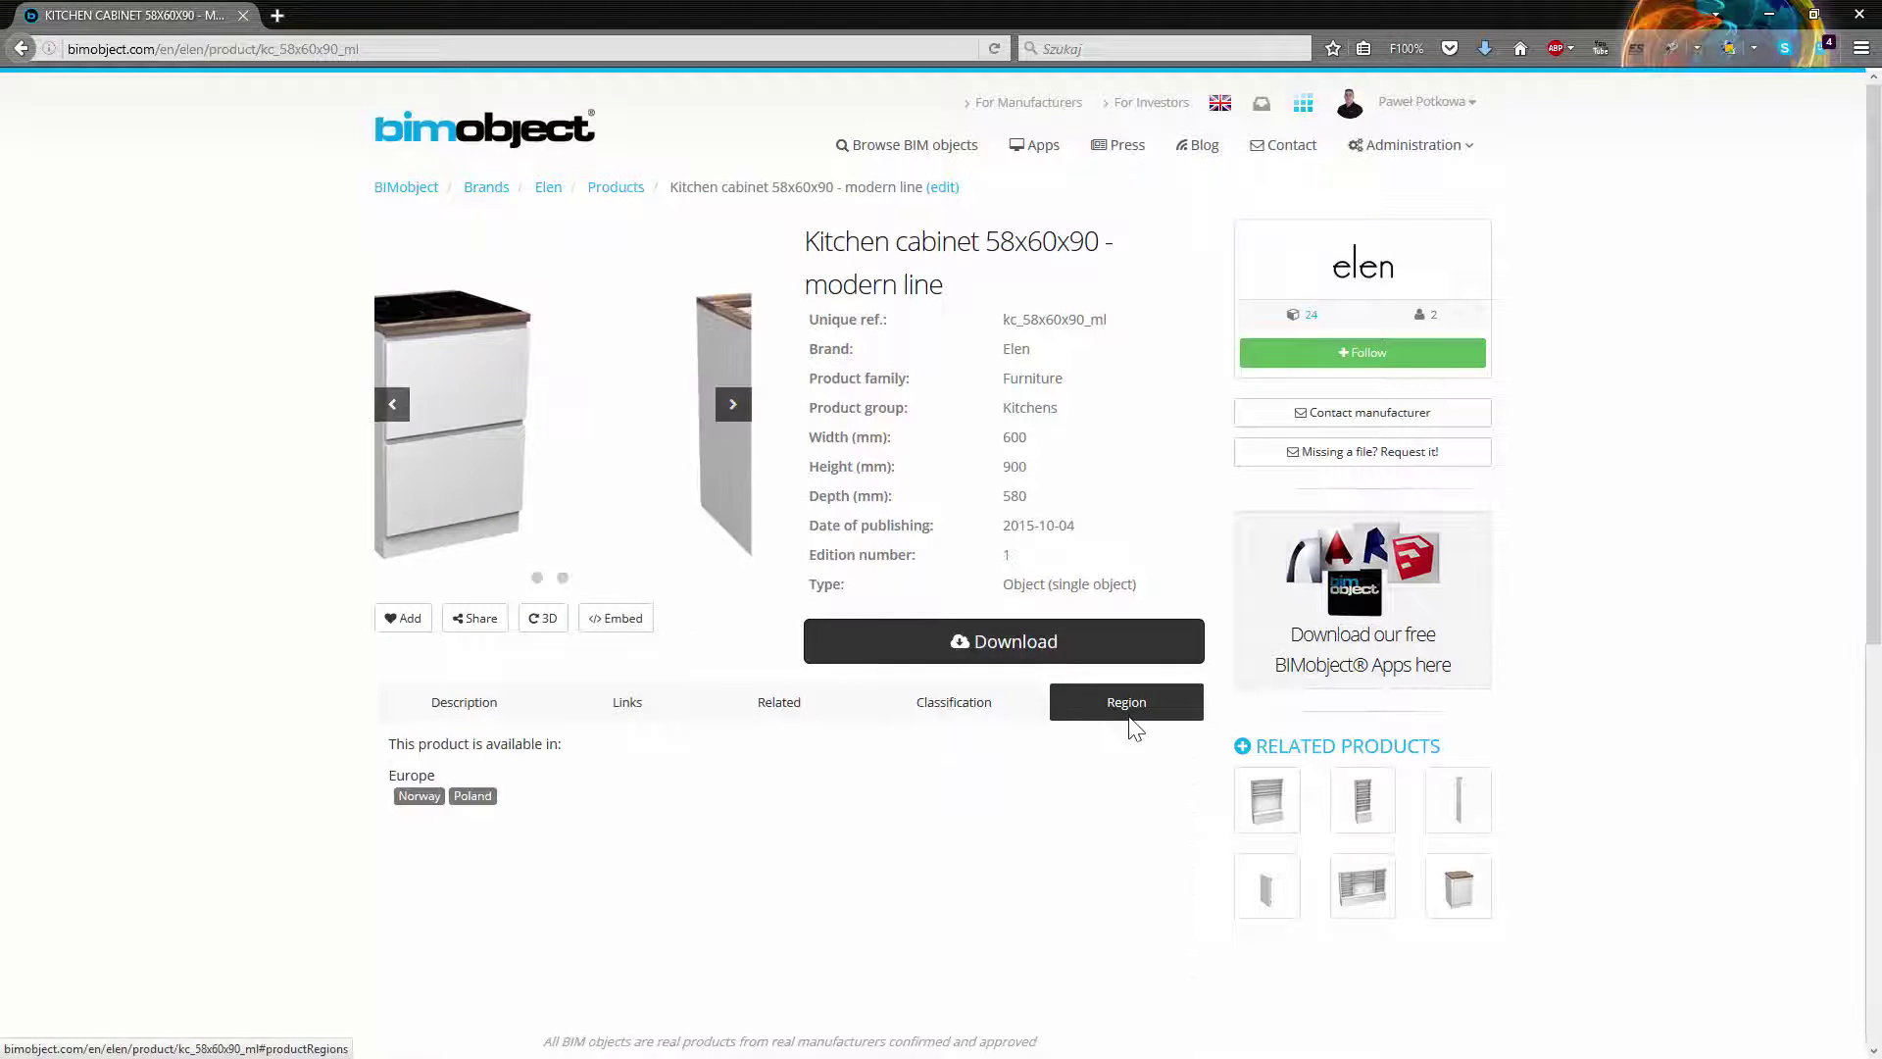
- Open the cabinet's 3D preview, regenerate it with LOD 200 and view the model from another angle
{"action": "left_click", "coordinate": [544, 625]}
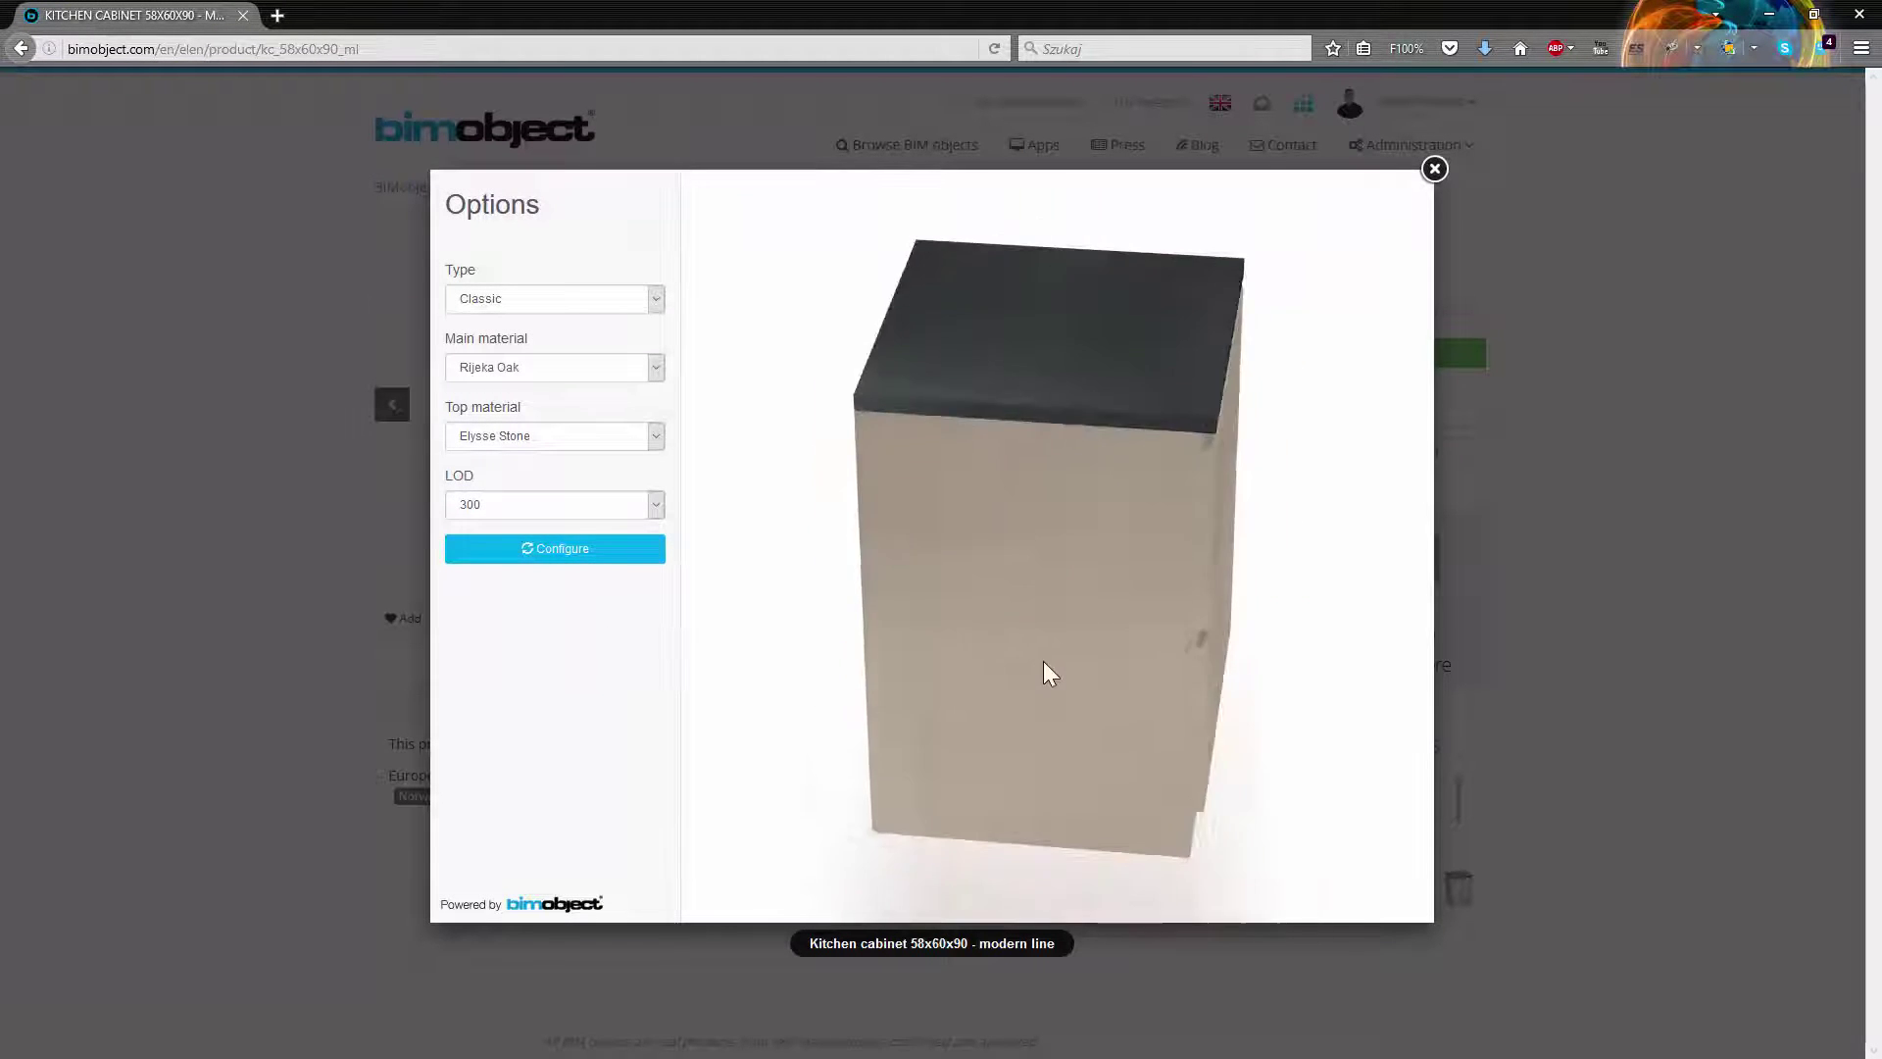
{"action": "left_click_drag", "start_coordinate": [1047, 672], "coordinate": [920, 647]}
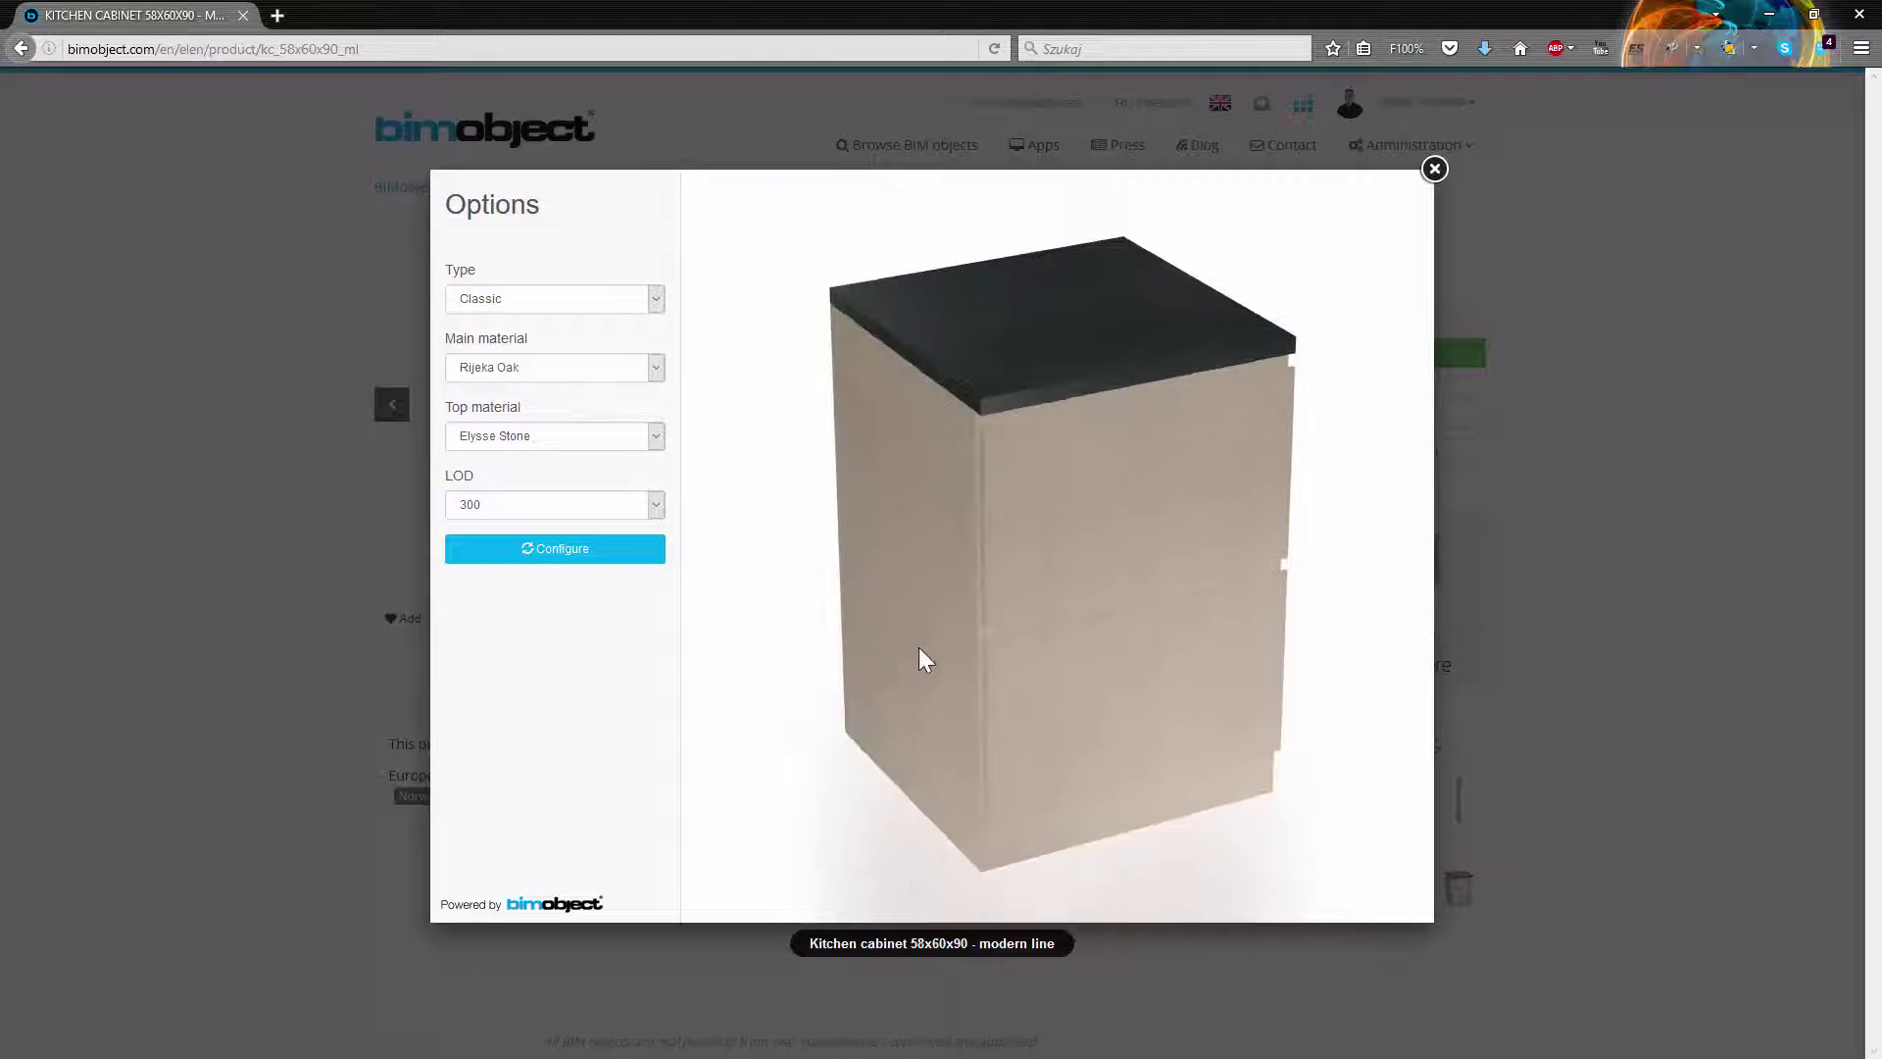
{"action": "left_click", "coordinate": [649, 510]}
{"action": "left_click", "coordinate": [525, 538]}
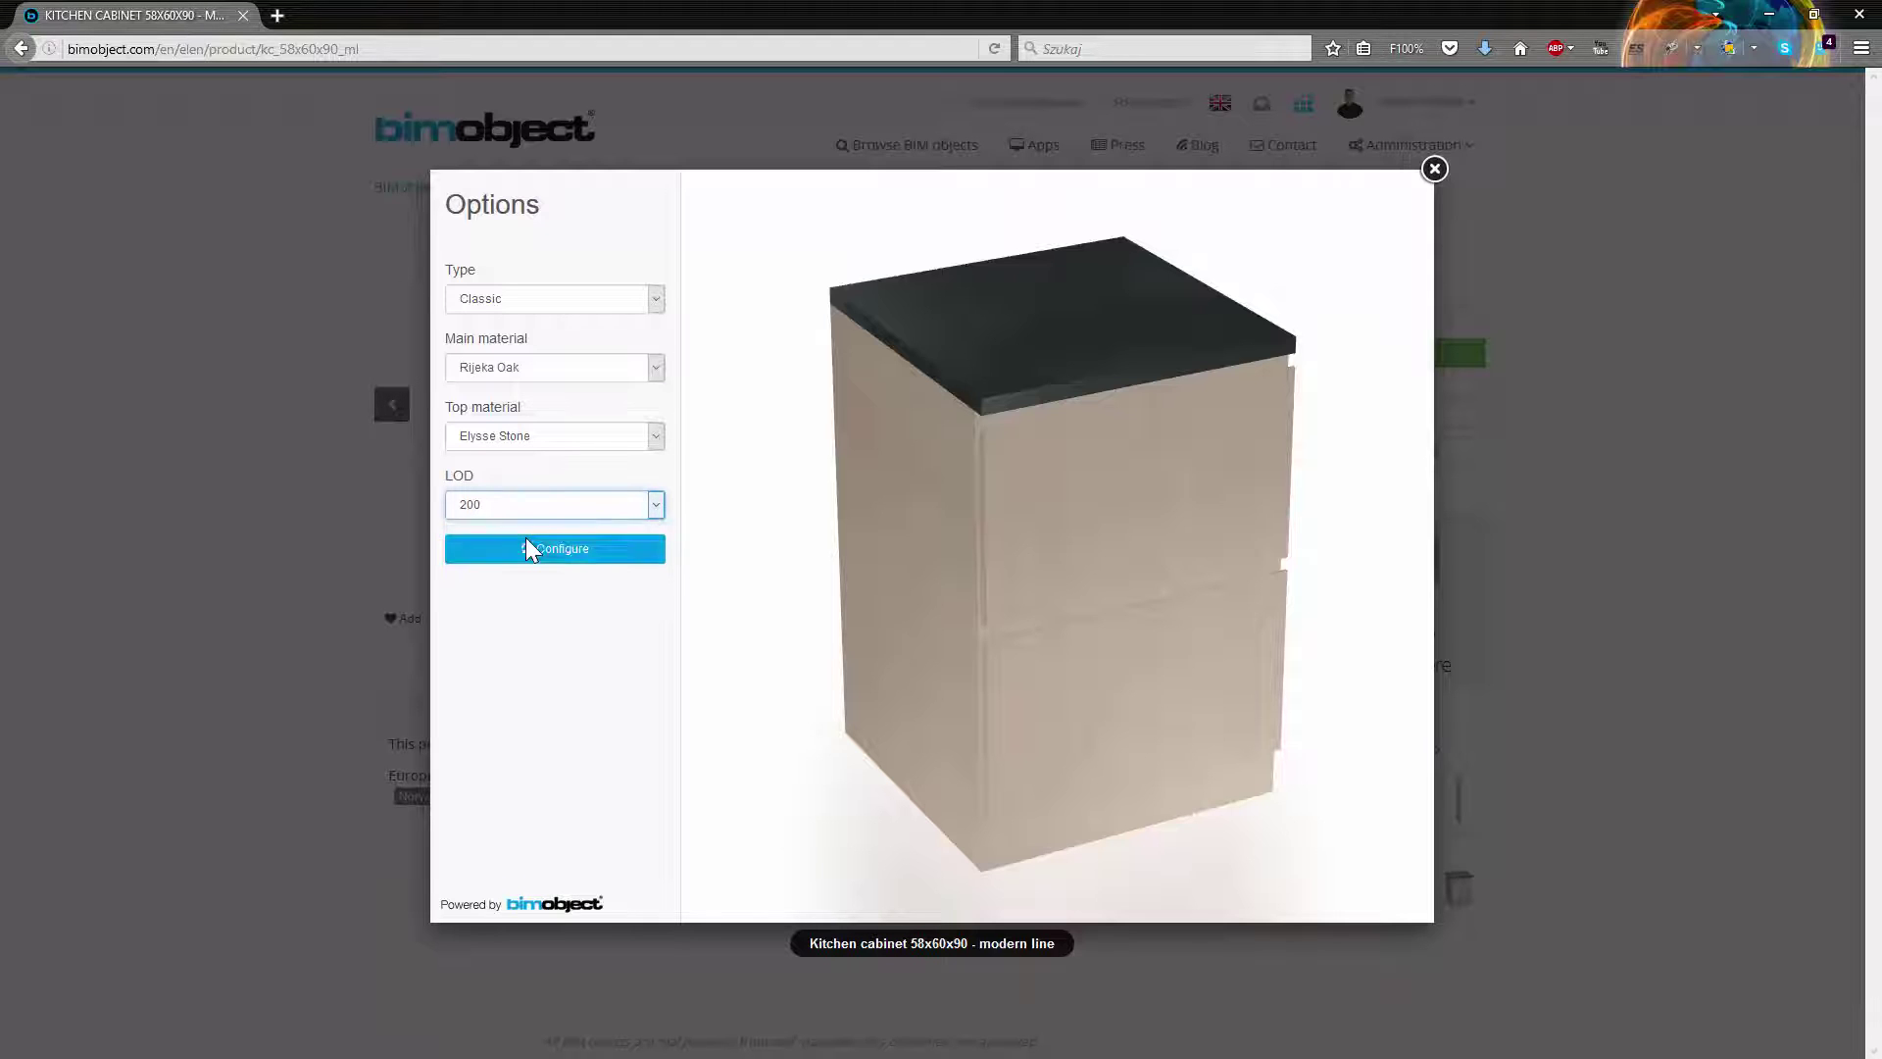
{"action": "left_click", "coordinate": [579, 552]}
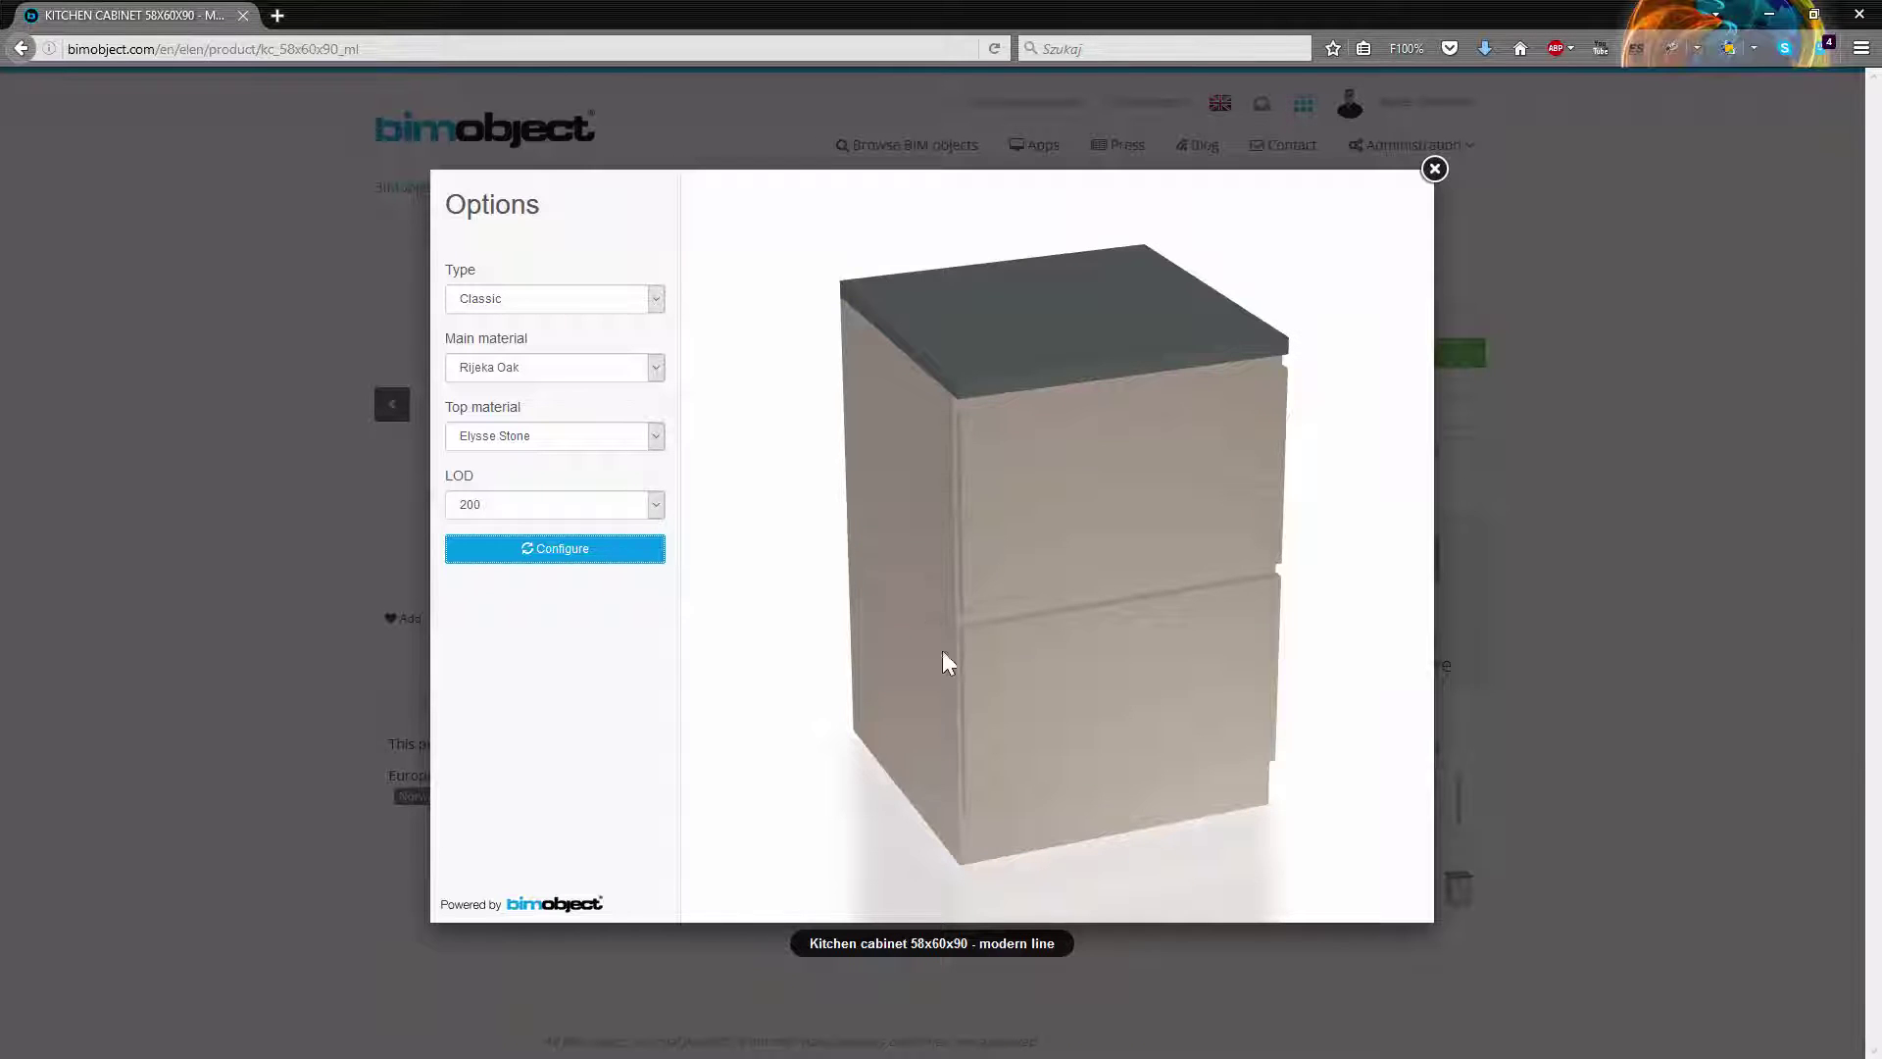
{"action": "mouse_move", "coordinate": [943, 652]}
{"action": "left_mouse_down"}
{"action": "mouse_move", "coordinate": [1030, 656]}
{"action": "mouse_move", "coordinate": [1055, 702]}
{"action": "mouse_move", "coordinate": [1021, 621]}
{"action": "mouse_move", "coordinate": [974, 647]}
{"action": "left_mouse_up"}
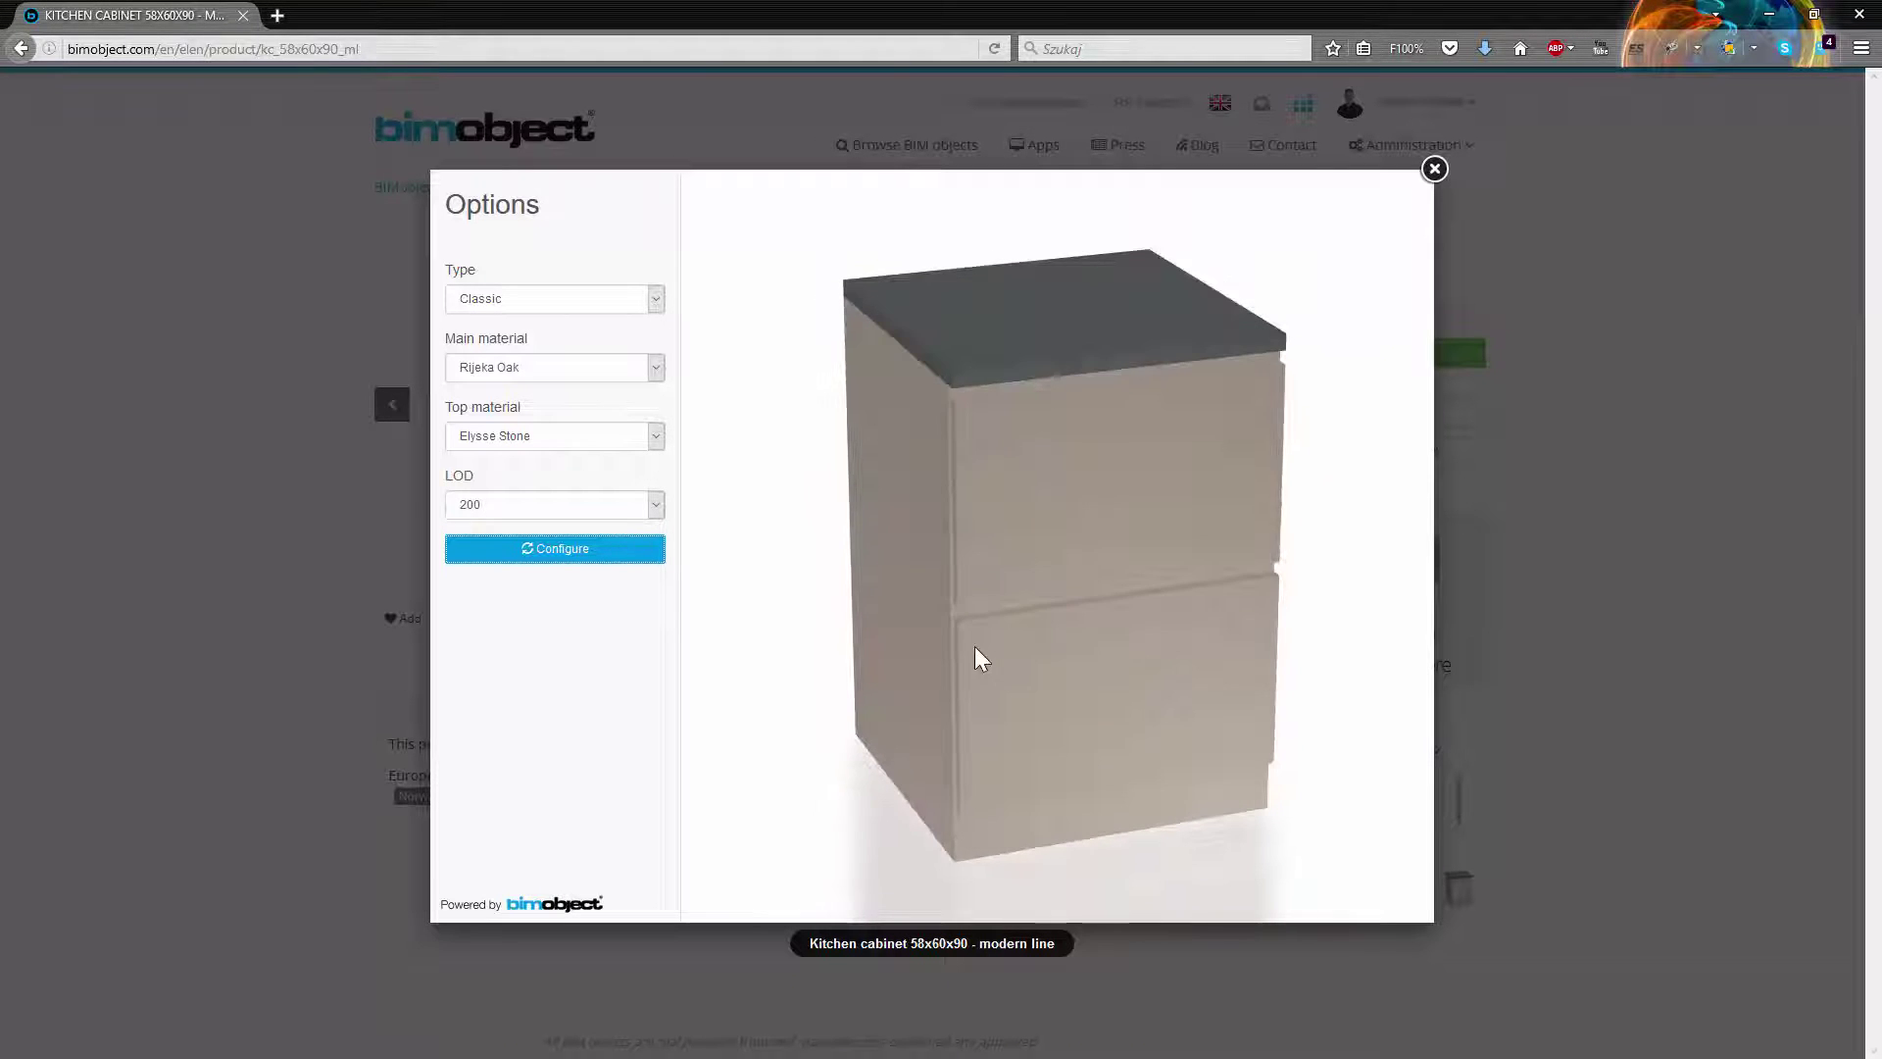
- Configure the cabinet preview with LOD 300, type With sink place, main material Beech and top material Bilbao Sand, and inspect the model
{"action": "left_click", "coordinate": [655, 506]}
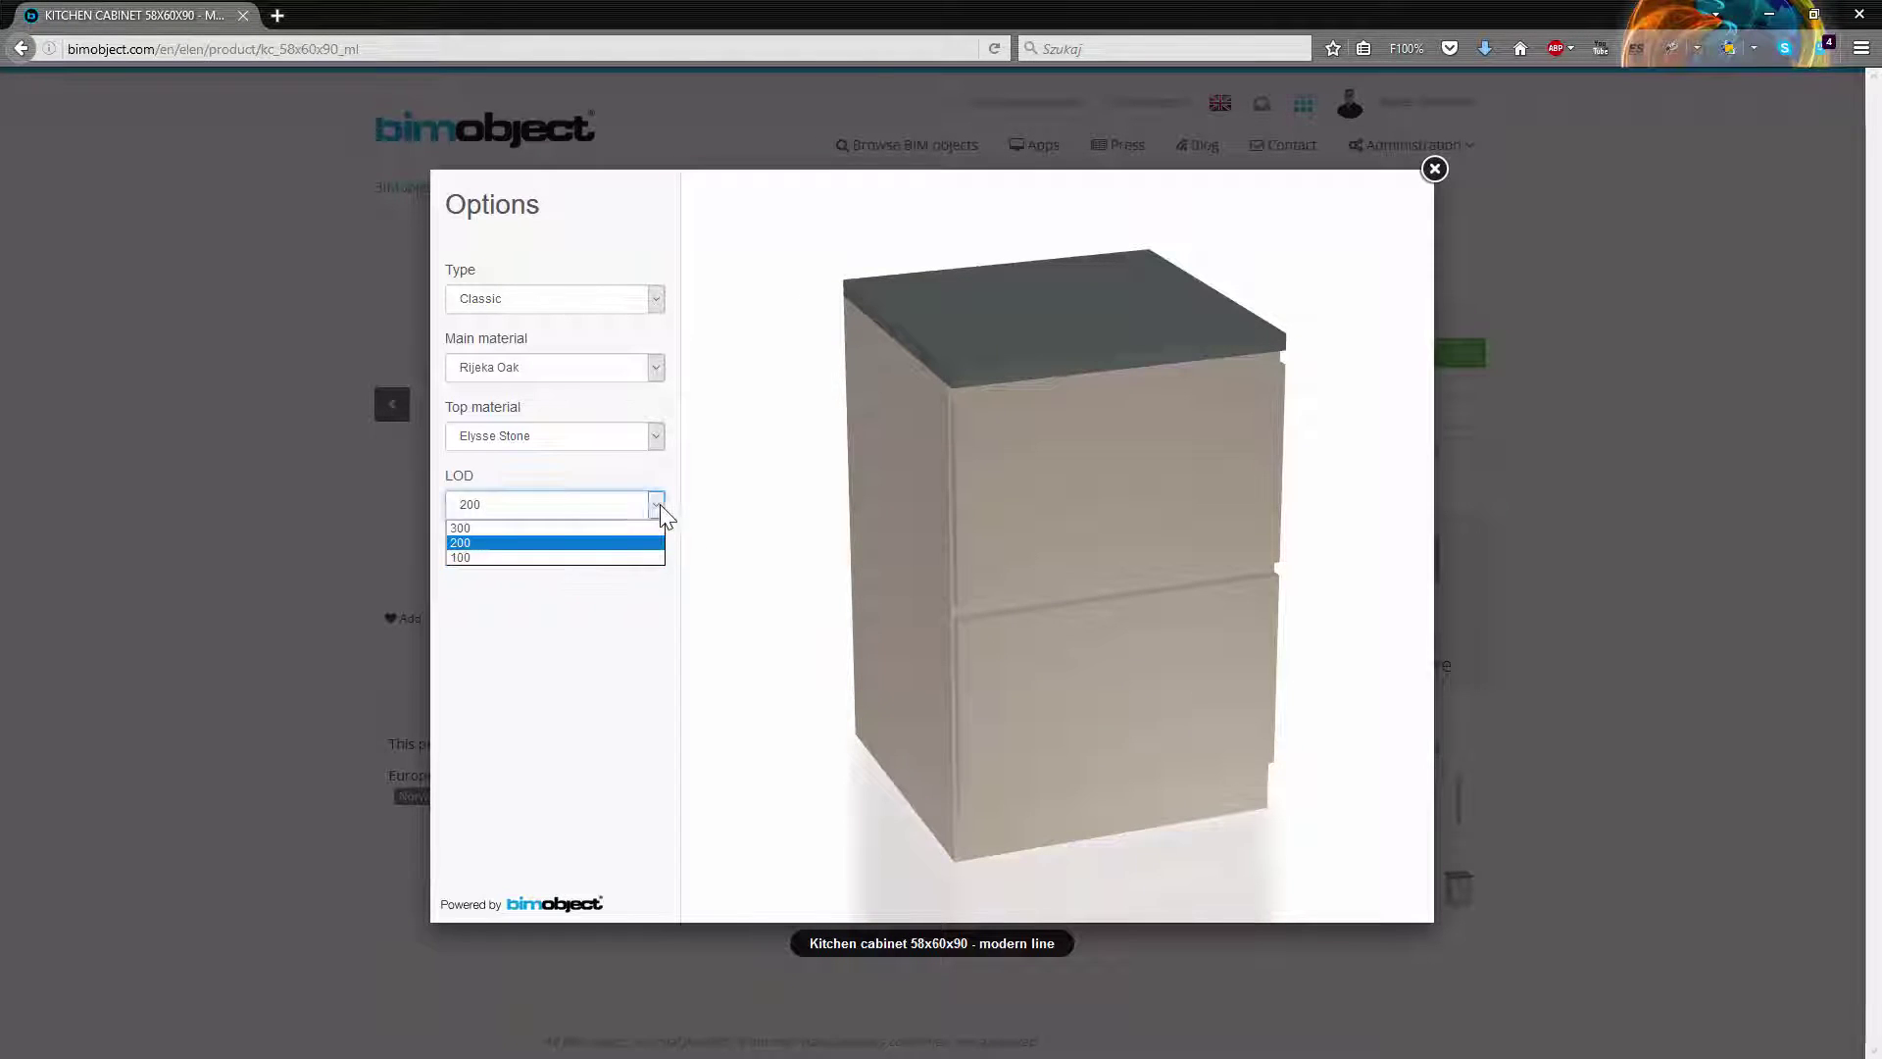
{"action": "left_click", "coordinate": [588, 528]}
{"action": "left_click", "coordinate": [657, 299]}
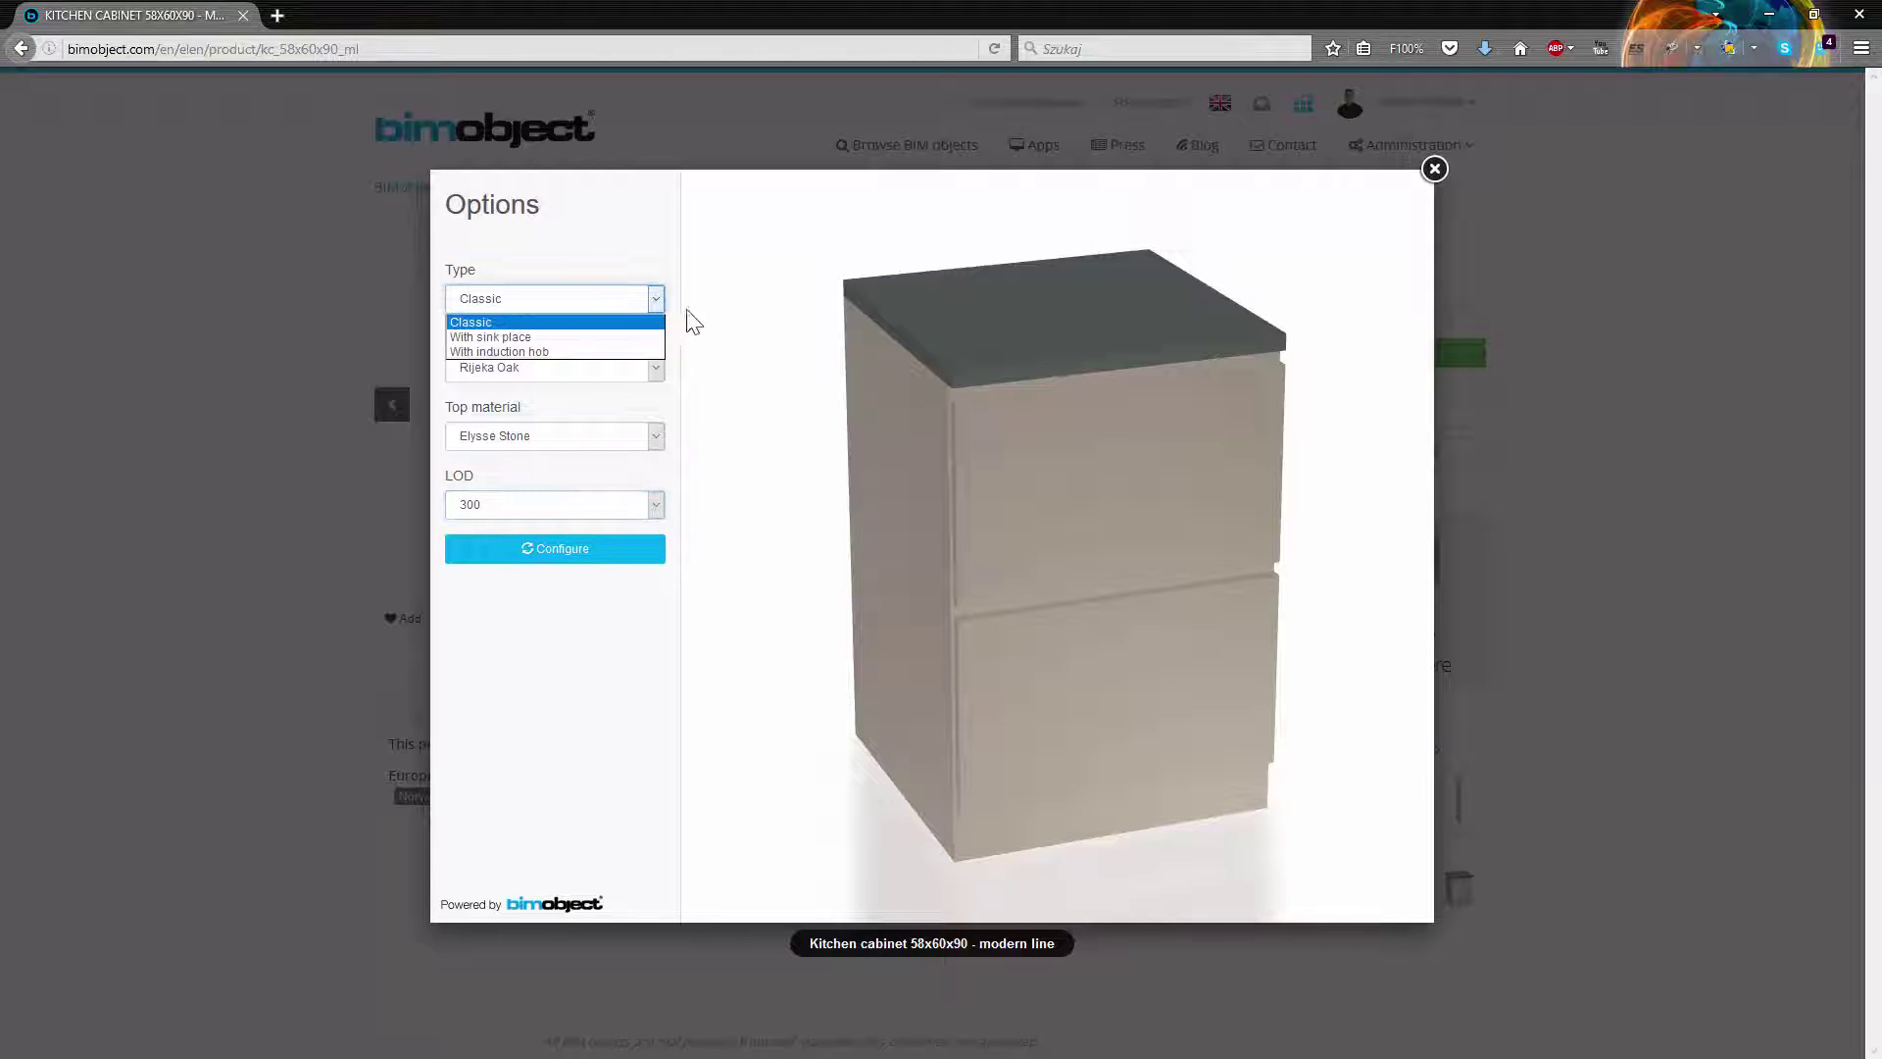
{"action": "left_click", "coordinate": [530, 338]}
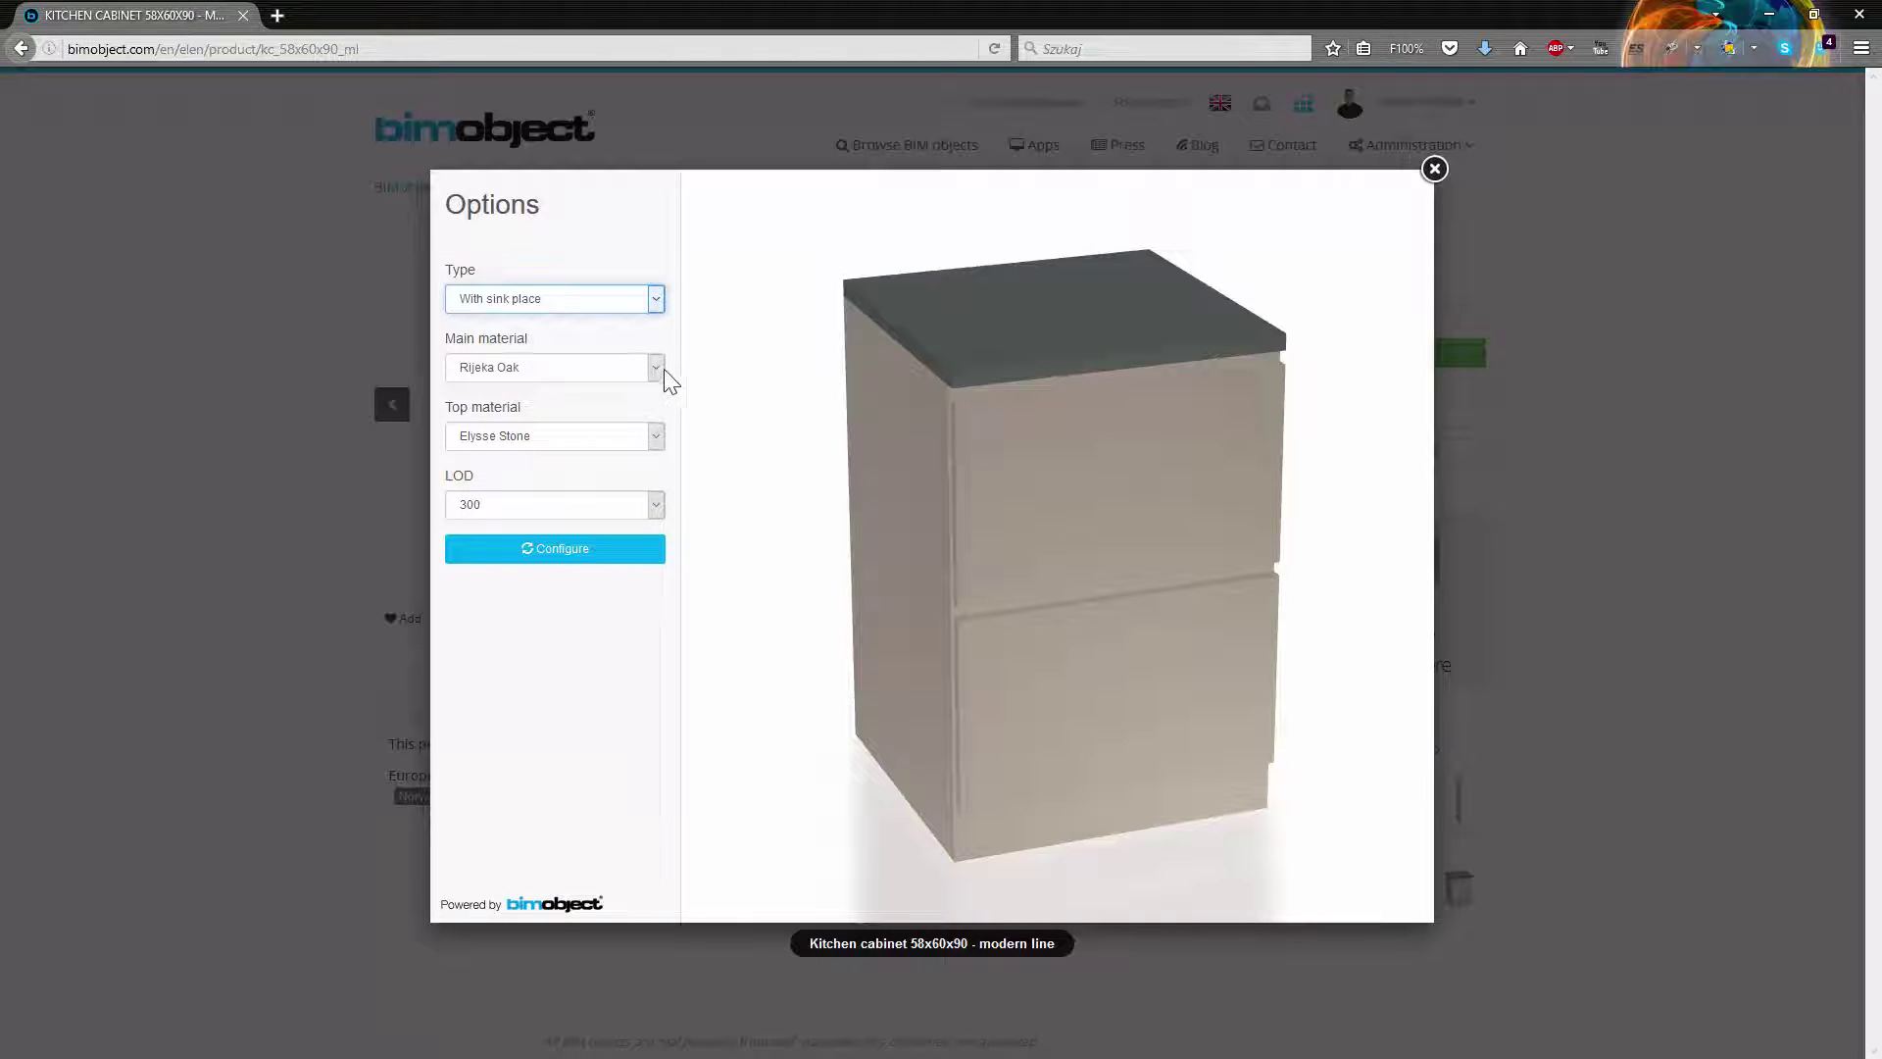
{"action": "left_click", "coordinate": [659, 368]}
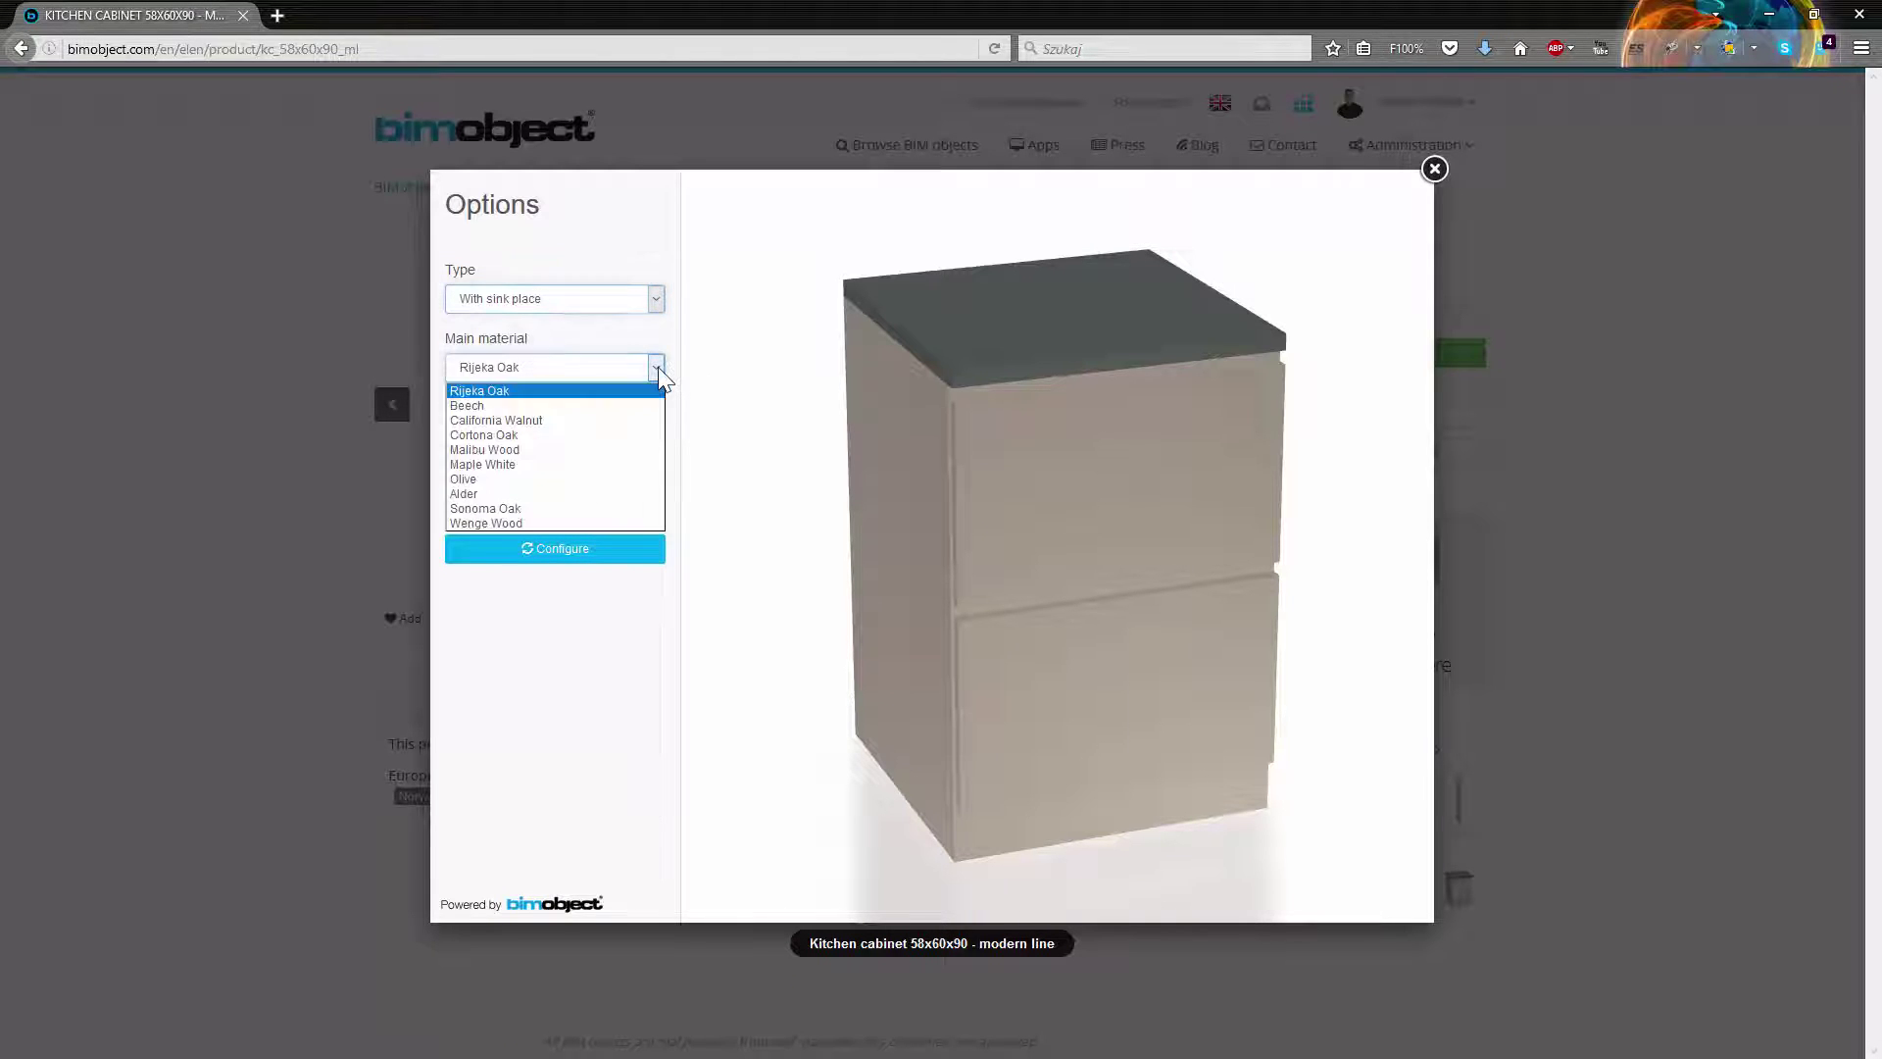
{"action": "left_click", "coordinate": [468, 406]}
{"action": "left_click", "coordinate": [659, 440]}
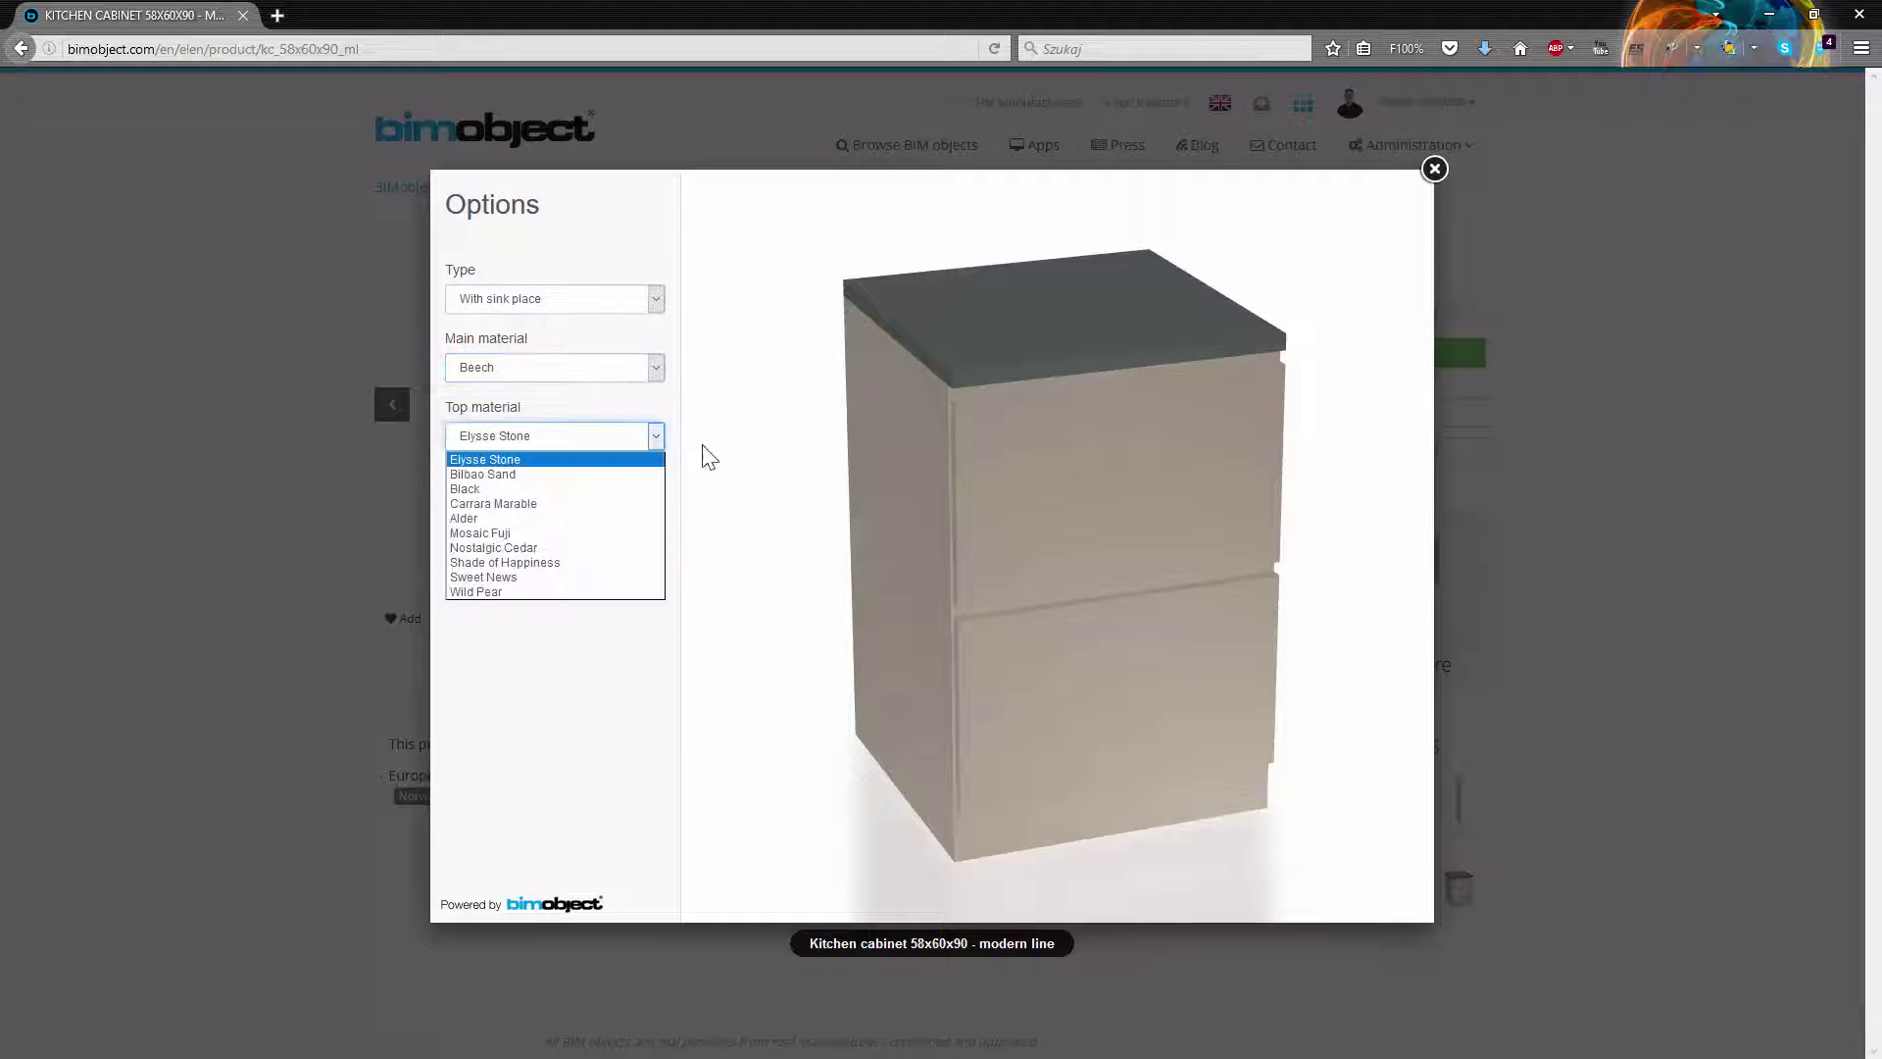
{"action": "left_click", "coordinate": [502, 474]}
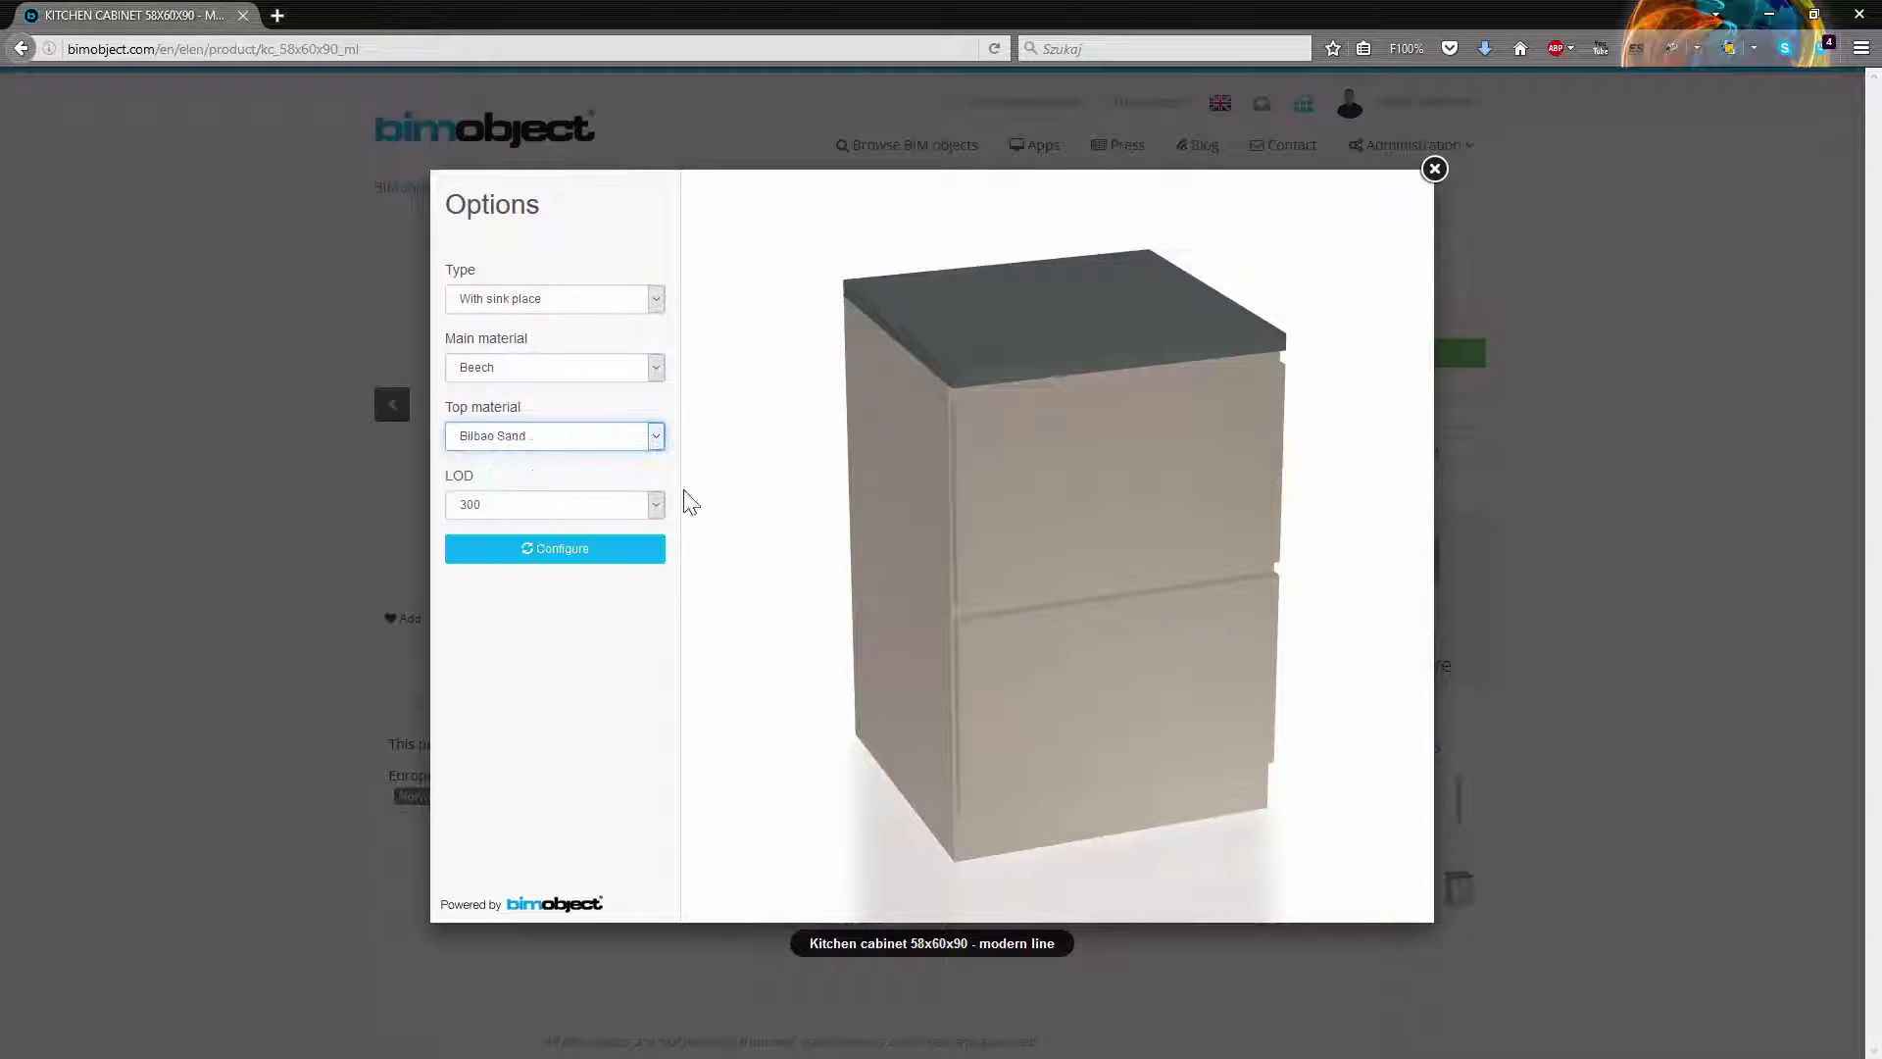
{"action": "left_click", "coordinate": [572, 549]}
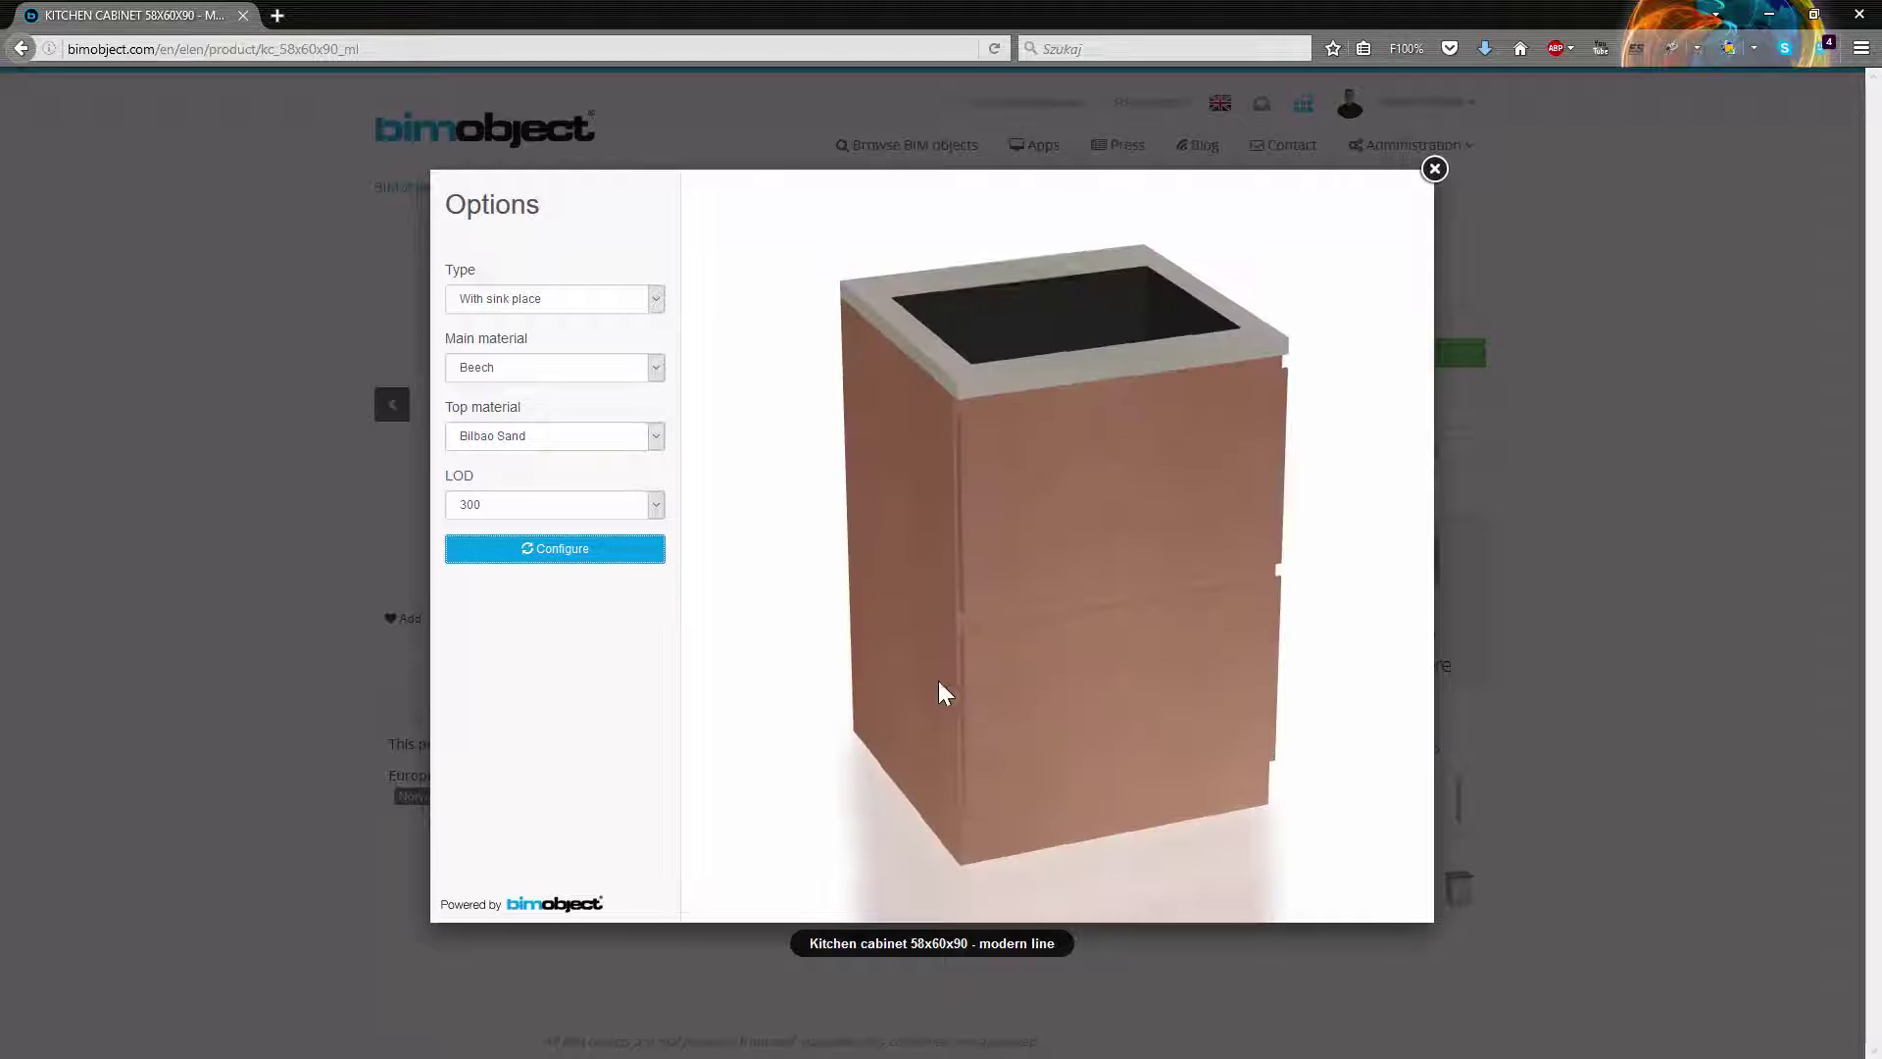
{"action": "mouse_move", "coordinate": [941, 686]}
{"action": "left_mouse_down"}
{"action": "mouse_move", "coordinate": [1013, 727]}
{"action": "mouse_move", "coordinate": [1016, 794]}
{"action": "mouse_move", "coordinate": [1002, 693]}
{"action": "mouse_move", "coordinate": [847, 667]}
{"action": "mouse_move", "coordinate": [790, 629]}
{"action": "mouse_move", "coordinate": [1008, 691]}
{"action": "mouse_move", "coordinate": [958, 706]}
{"action": "left_mouse_up"}
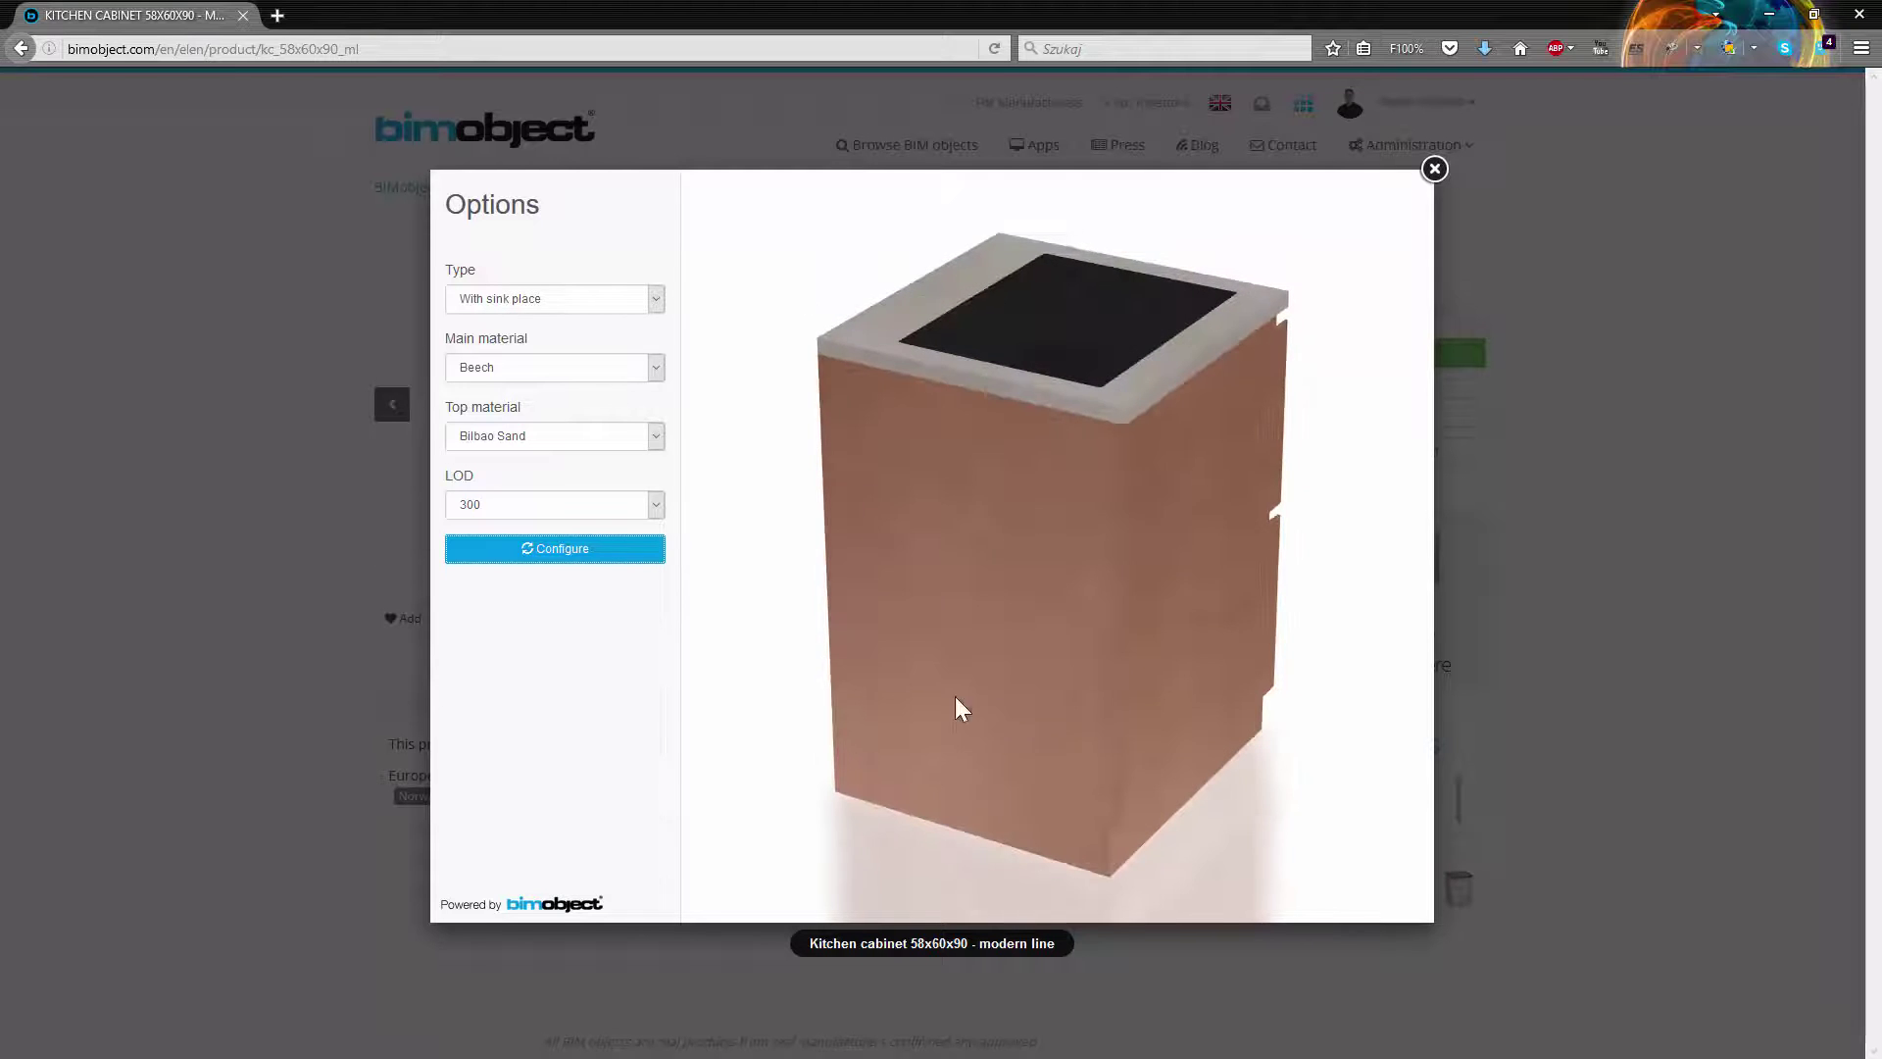
- Reconfigure the cabinet preview as With induction hob, with Maple White main material and Mosaic Fuji top, inspect it and close the 3D preview
{"action": "left_click", "coordinate": [656, 300]}
{"action": "left_click", "coordinate": [564, 351]}
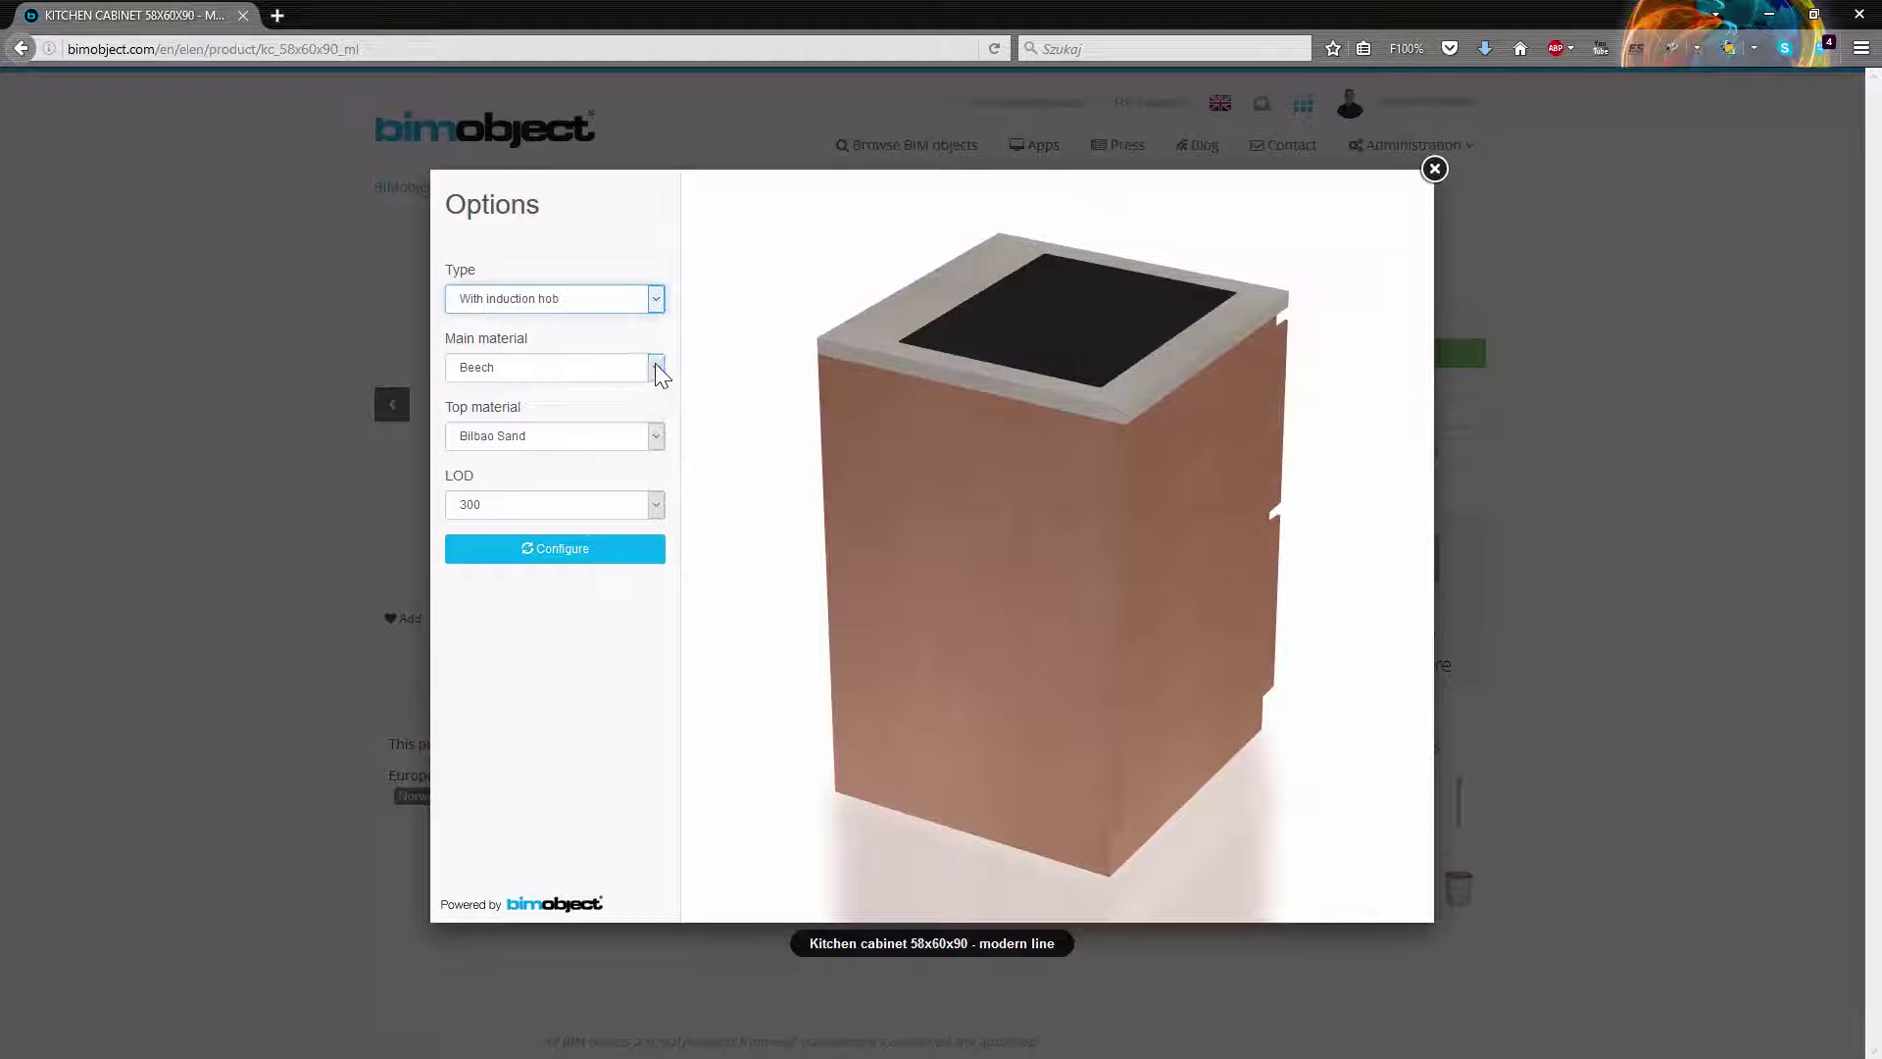
{"action": "left_click", "coordinate": [655, 369]}
{"action": "left_click", "coordinate": [549, 461]}
{"action": "left_click", "coordinate": [656, 436]}
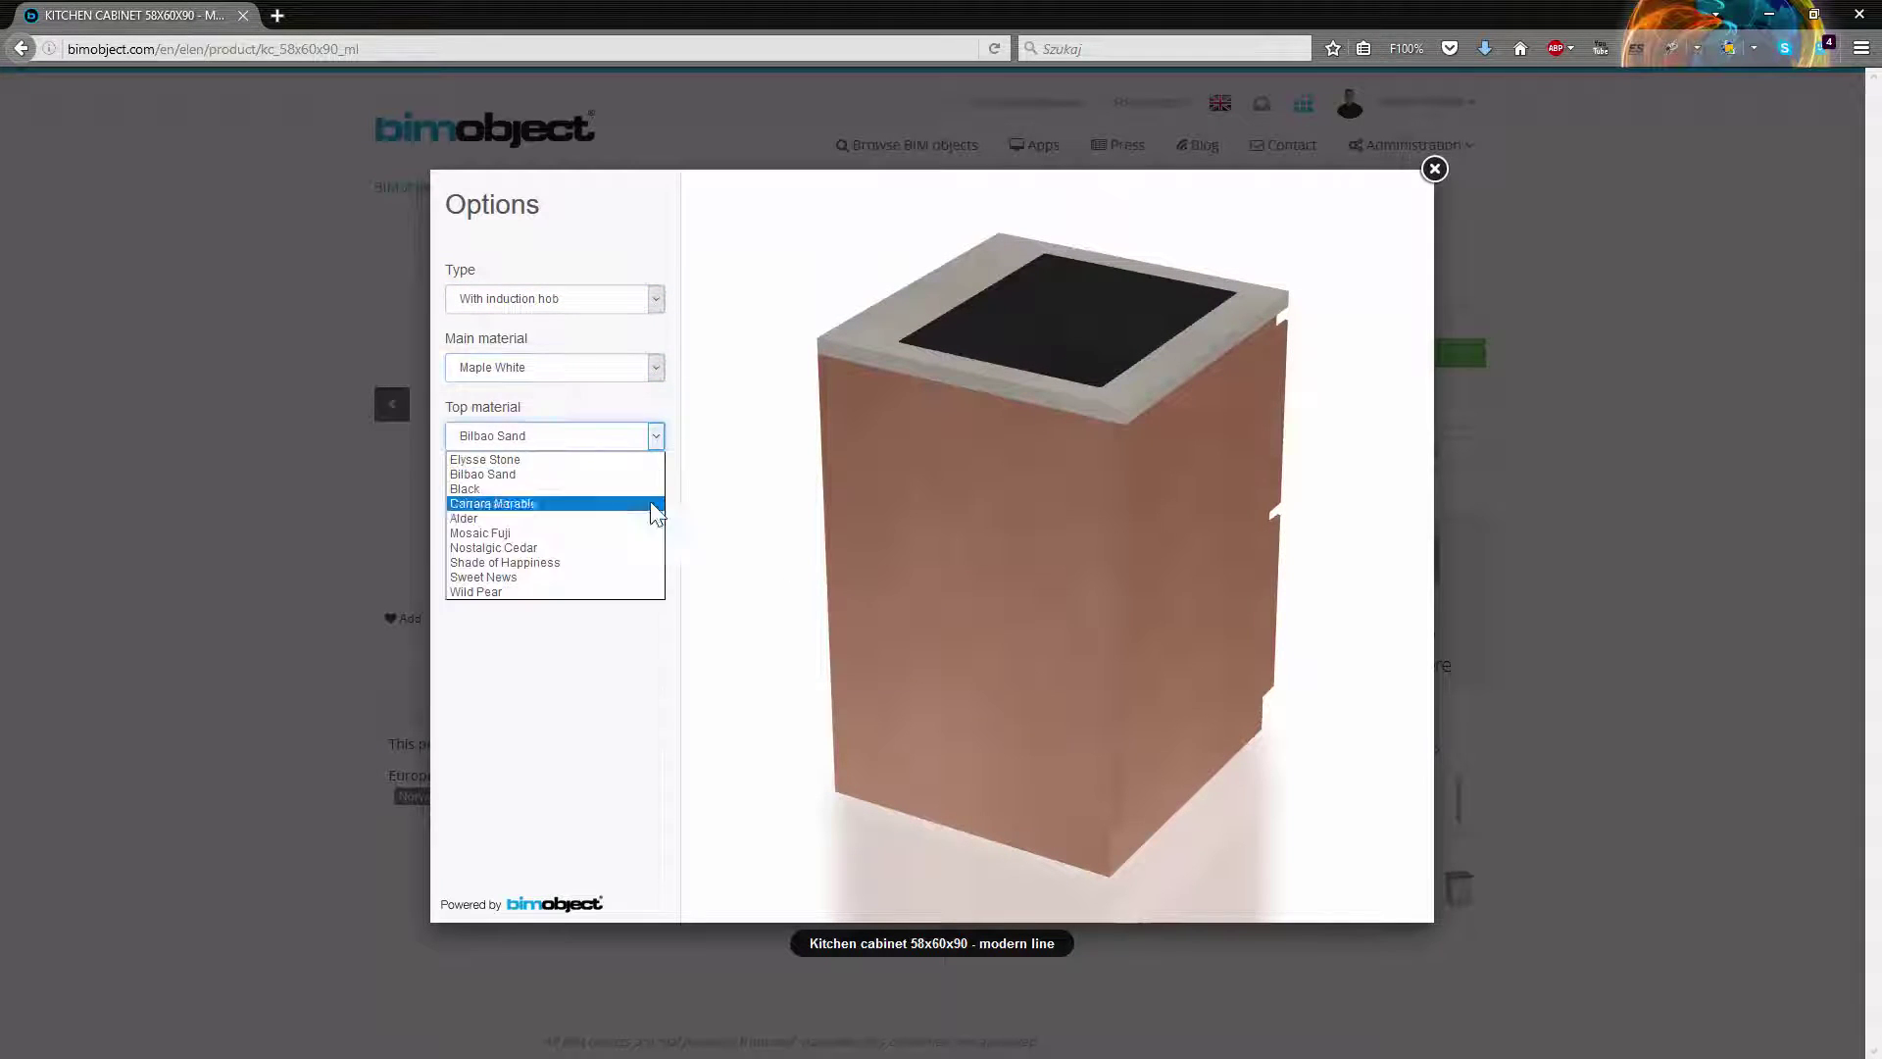
{"action": "left_click", "coordinate": [514, 533]}
{"action": "left_click", "coordinate": [579, 551]}
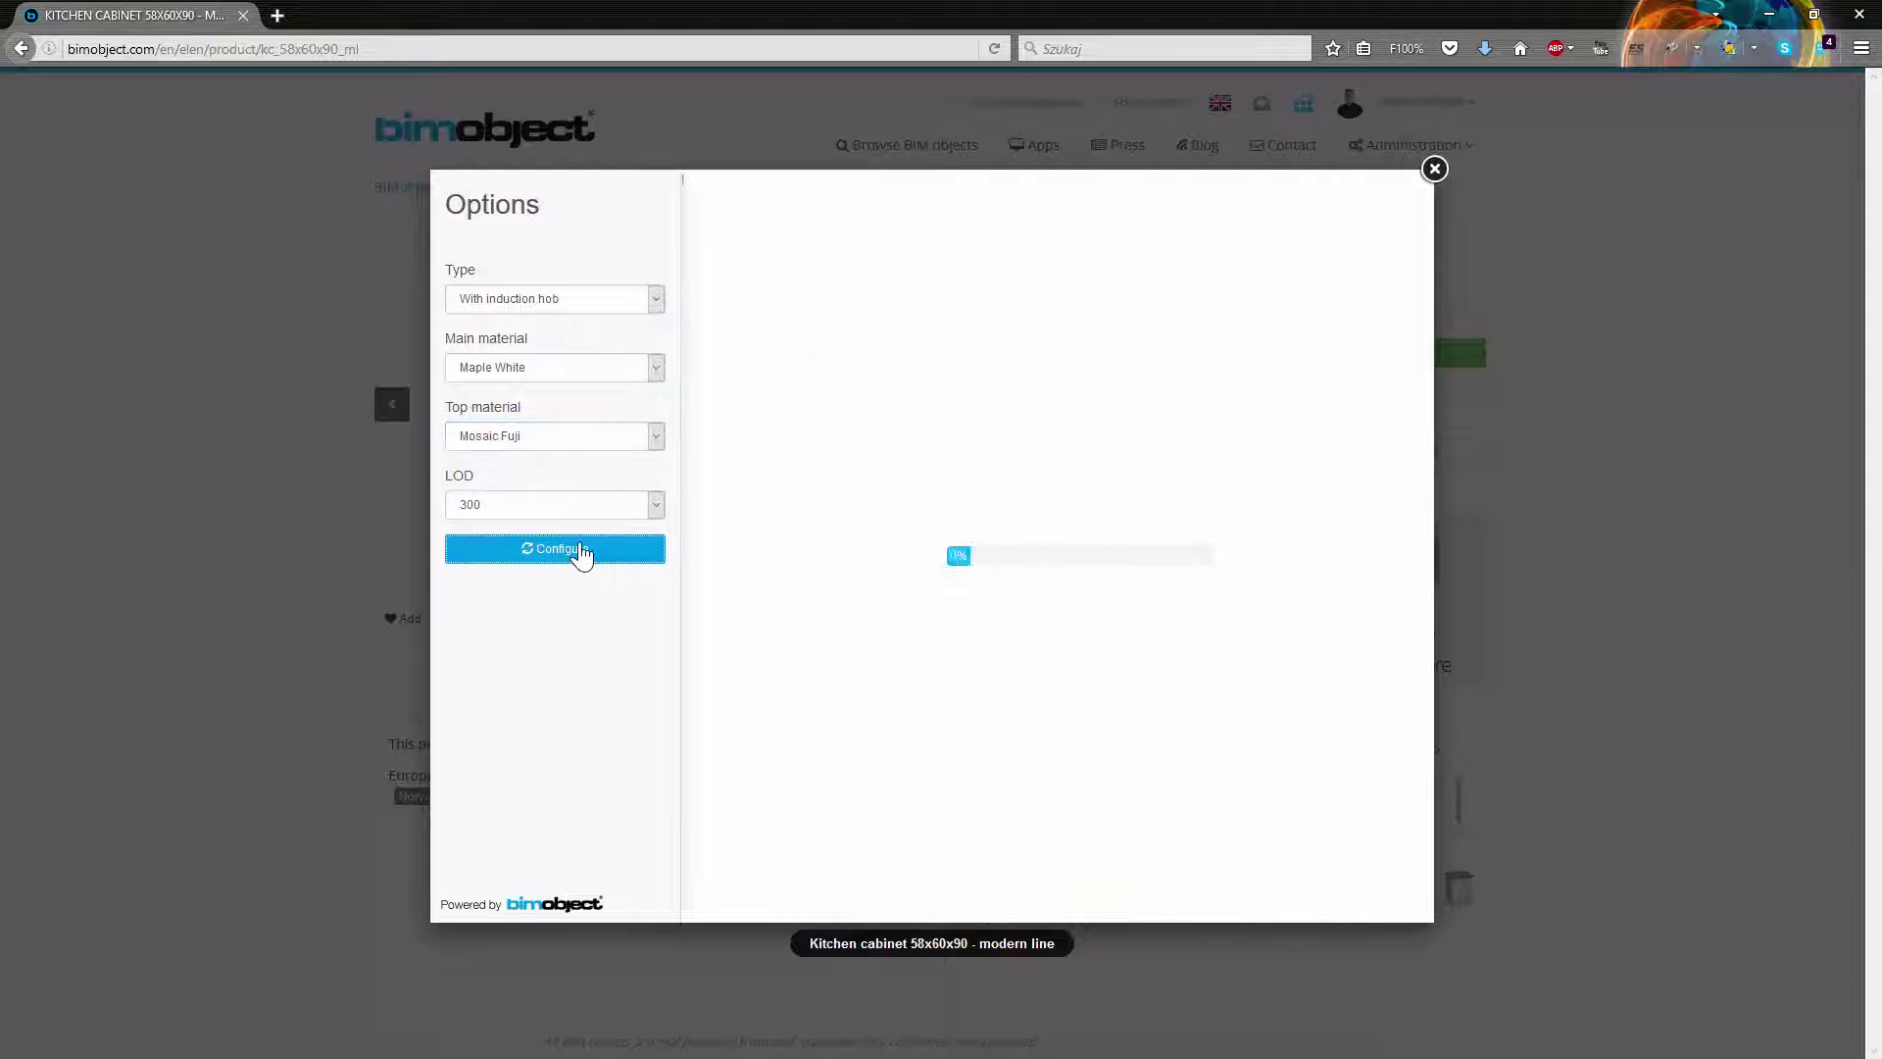
{"action": "left_click_drag", "start_coordinate": [949, 534], "coordinate": [1351, 236]}
{"action": "scroll", "coordinate": [945, 546], "scroll_direction": "down", "scroll_amount": 3}
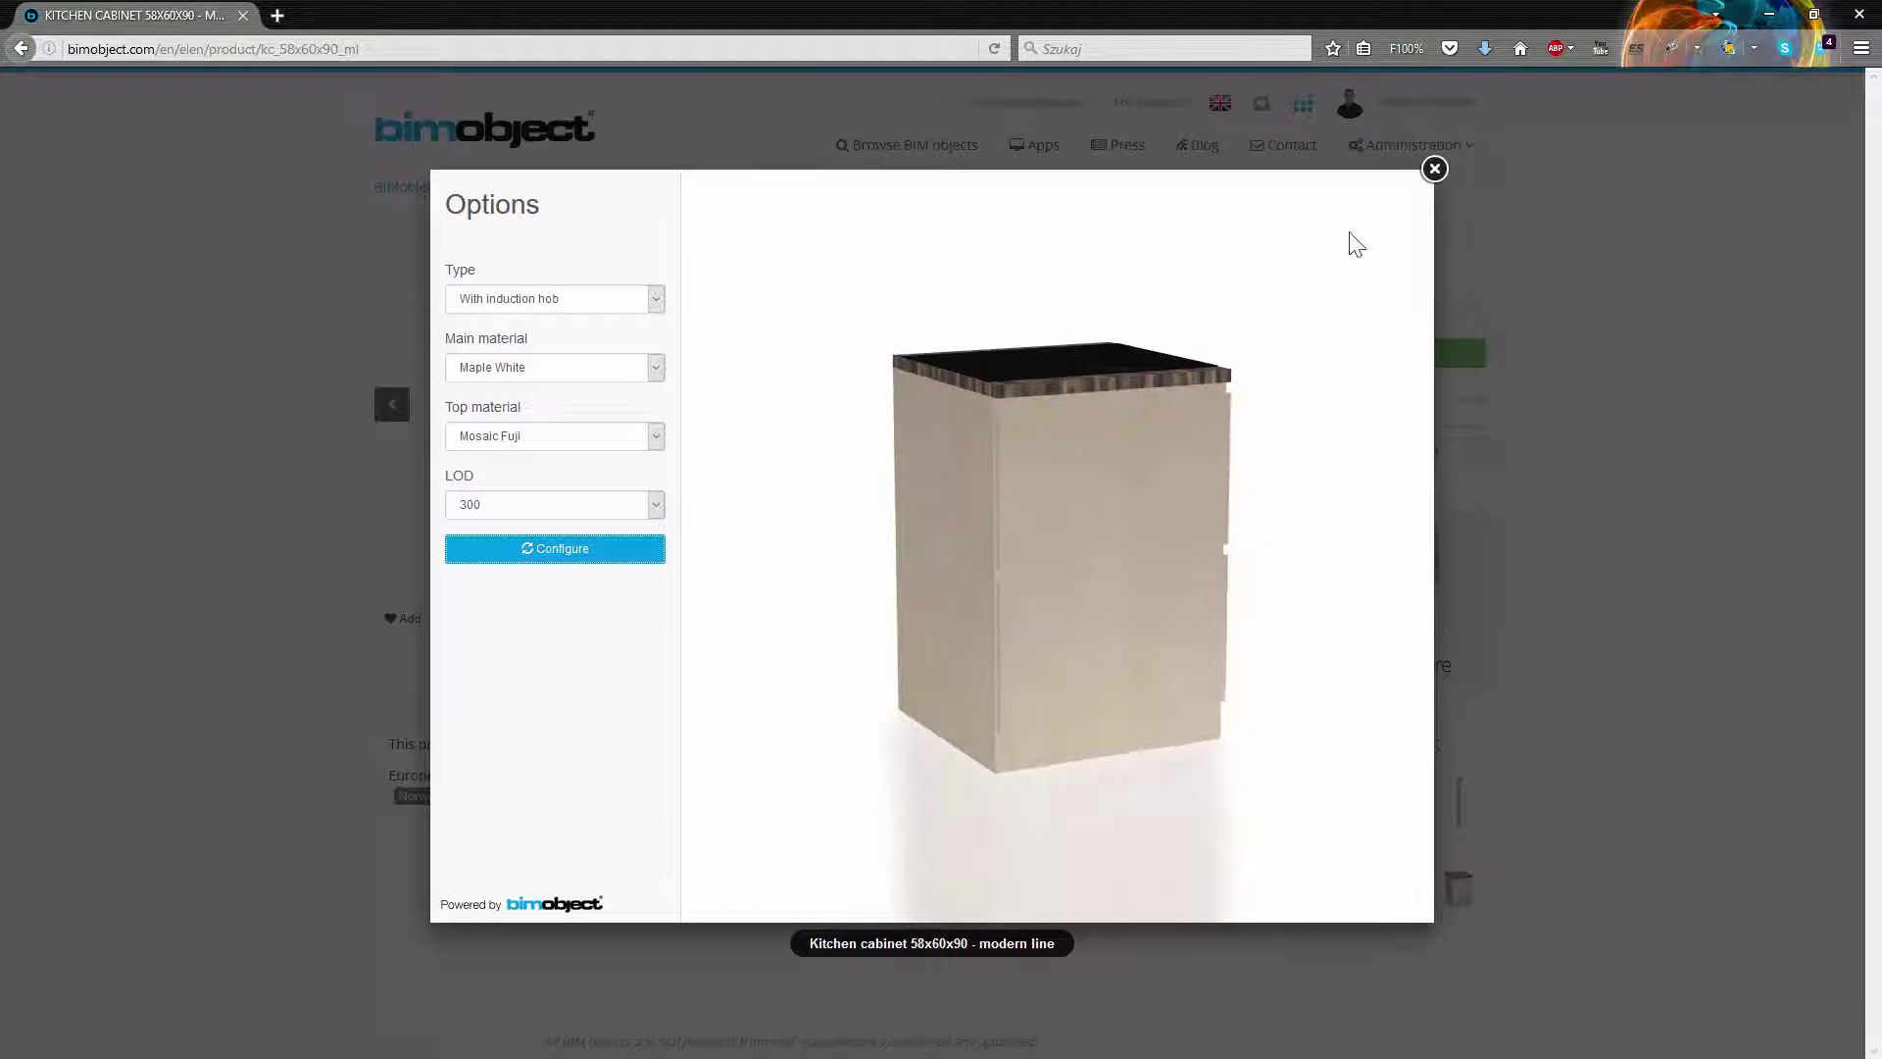
{"action": "left_click", "coordinate": [1435, 169]}
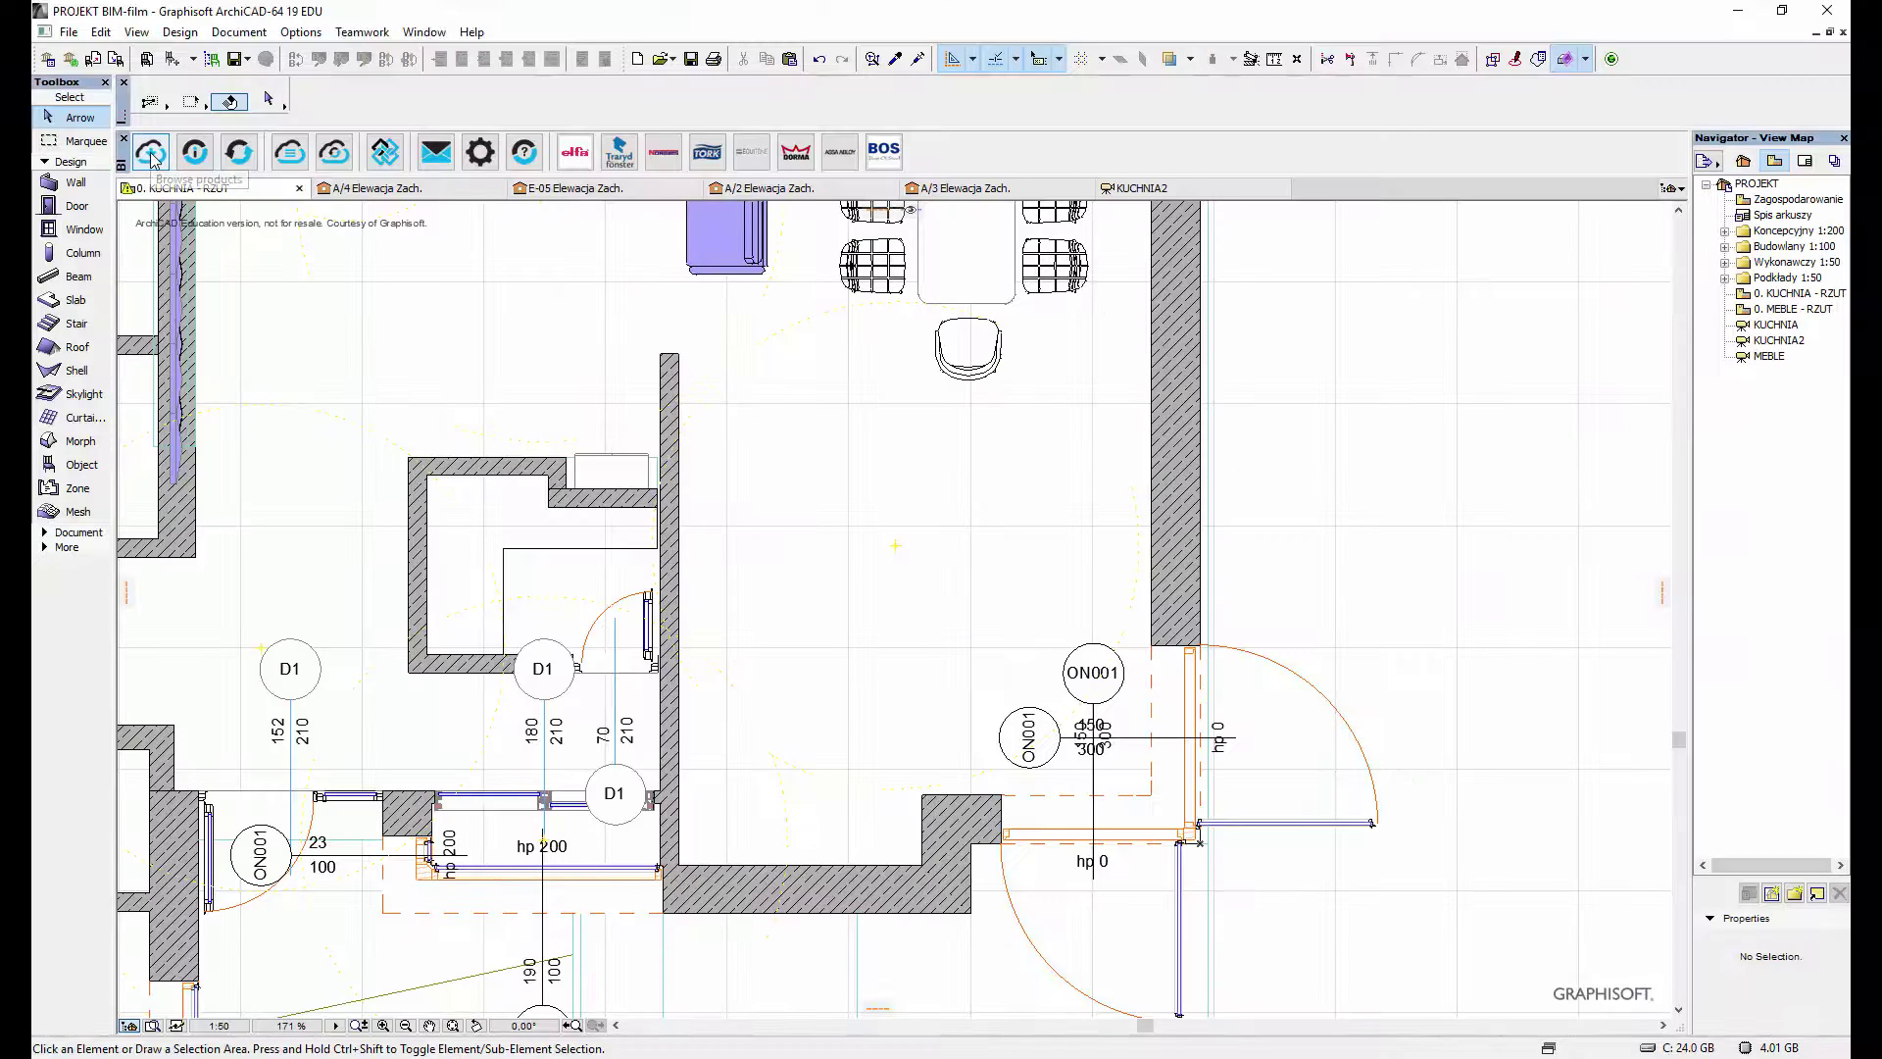
- In ArchiCAD, search the BIMobject product catalogue for "elen" and download the Kitchen set - modern line
{"action": "left_click", "coordinate": [152, 157]}
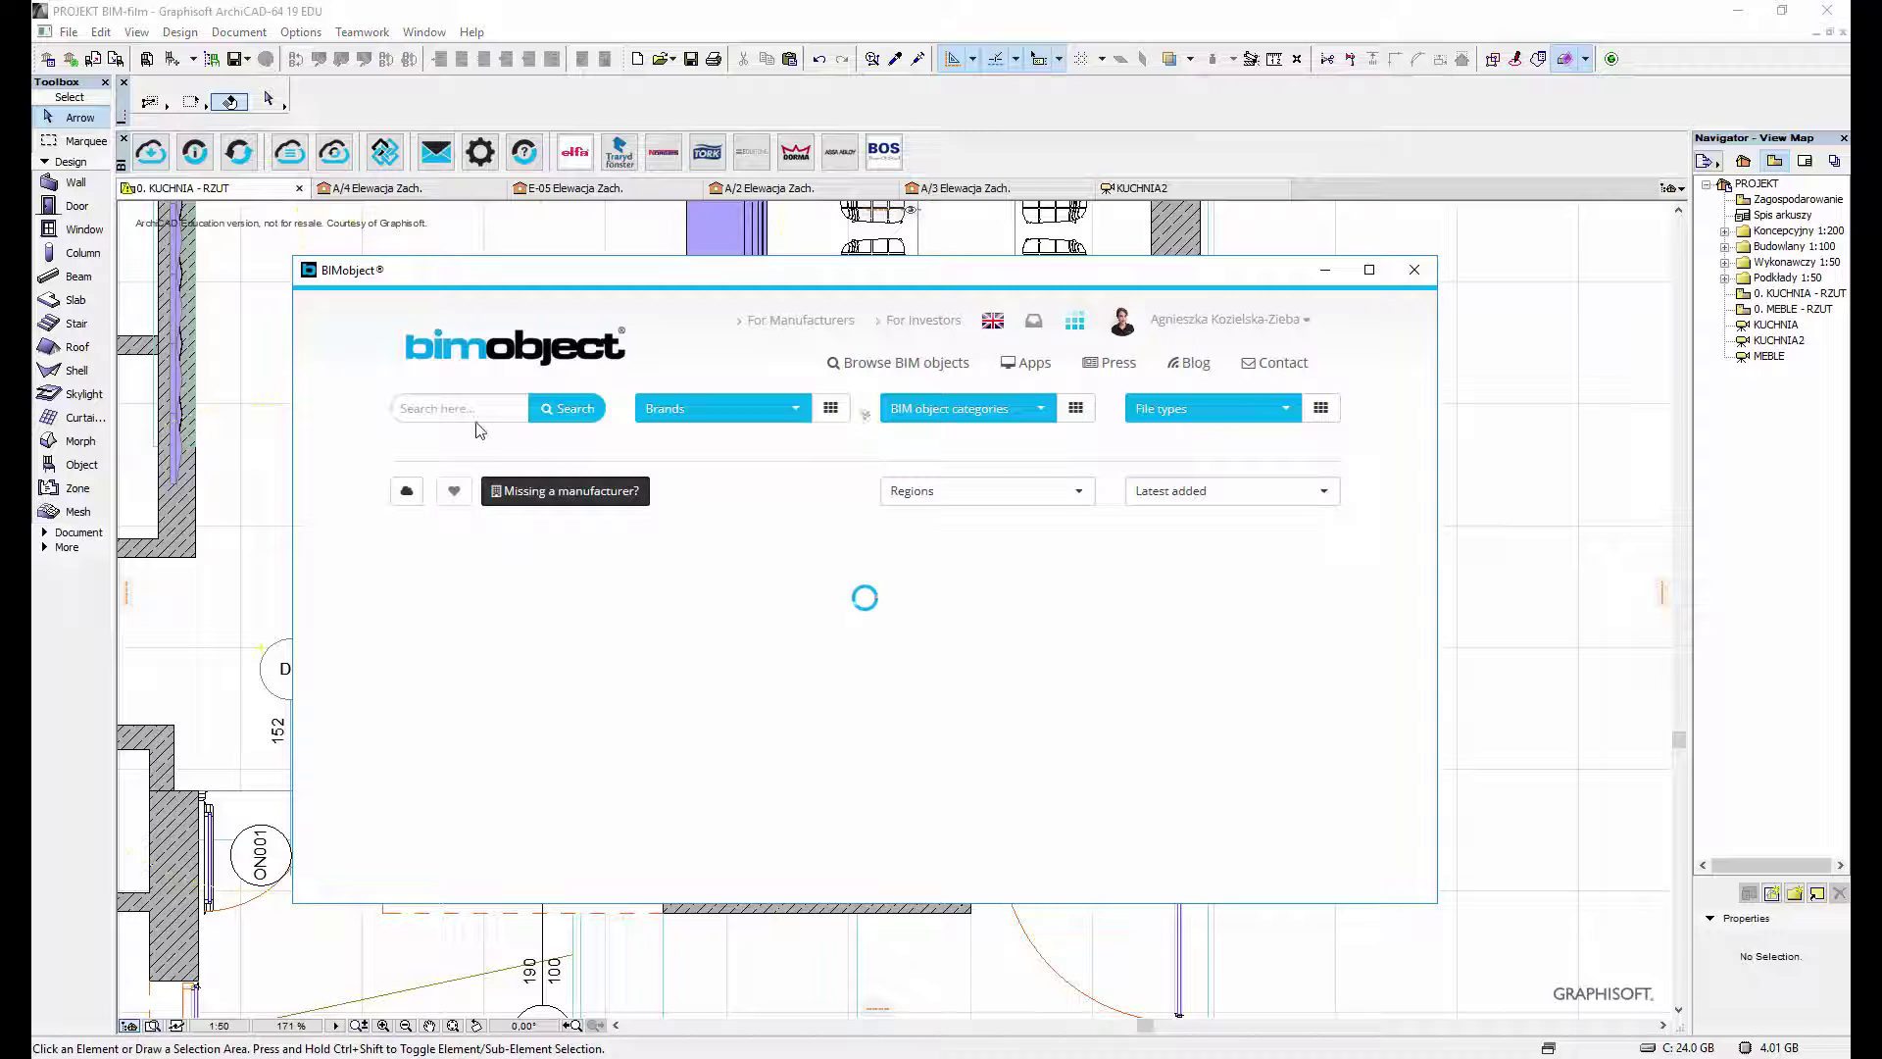
{"action": "type", "text": "ere"}
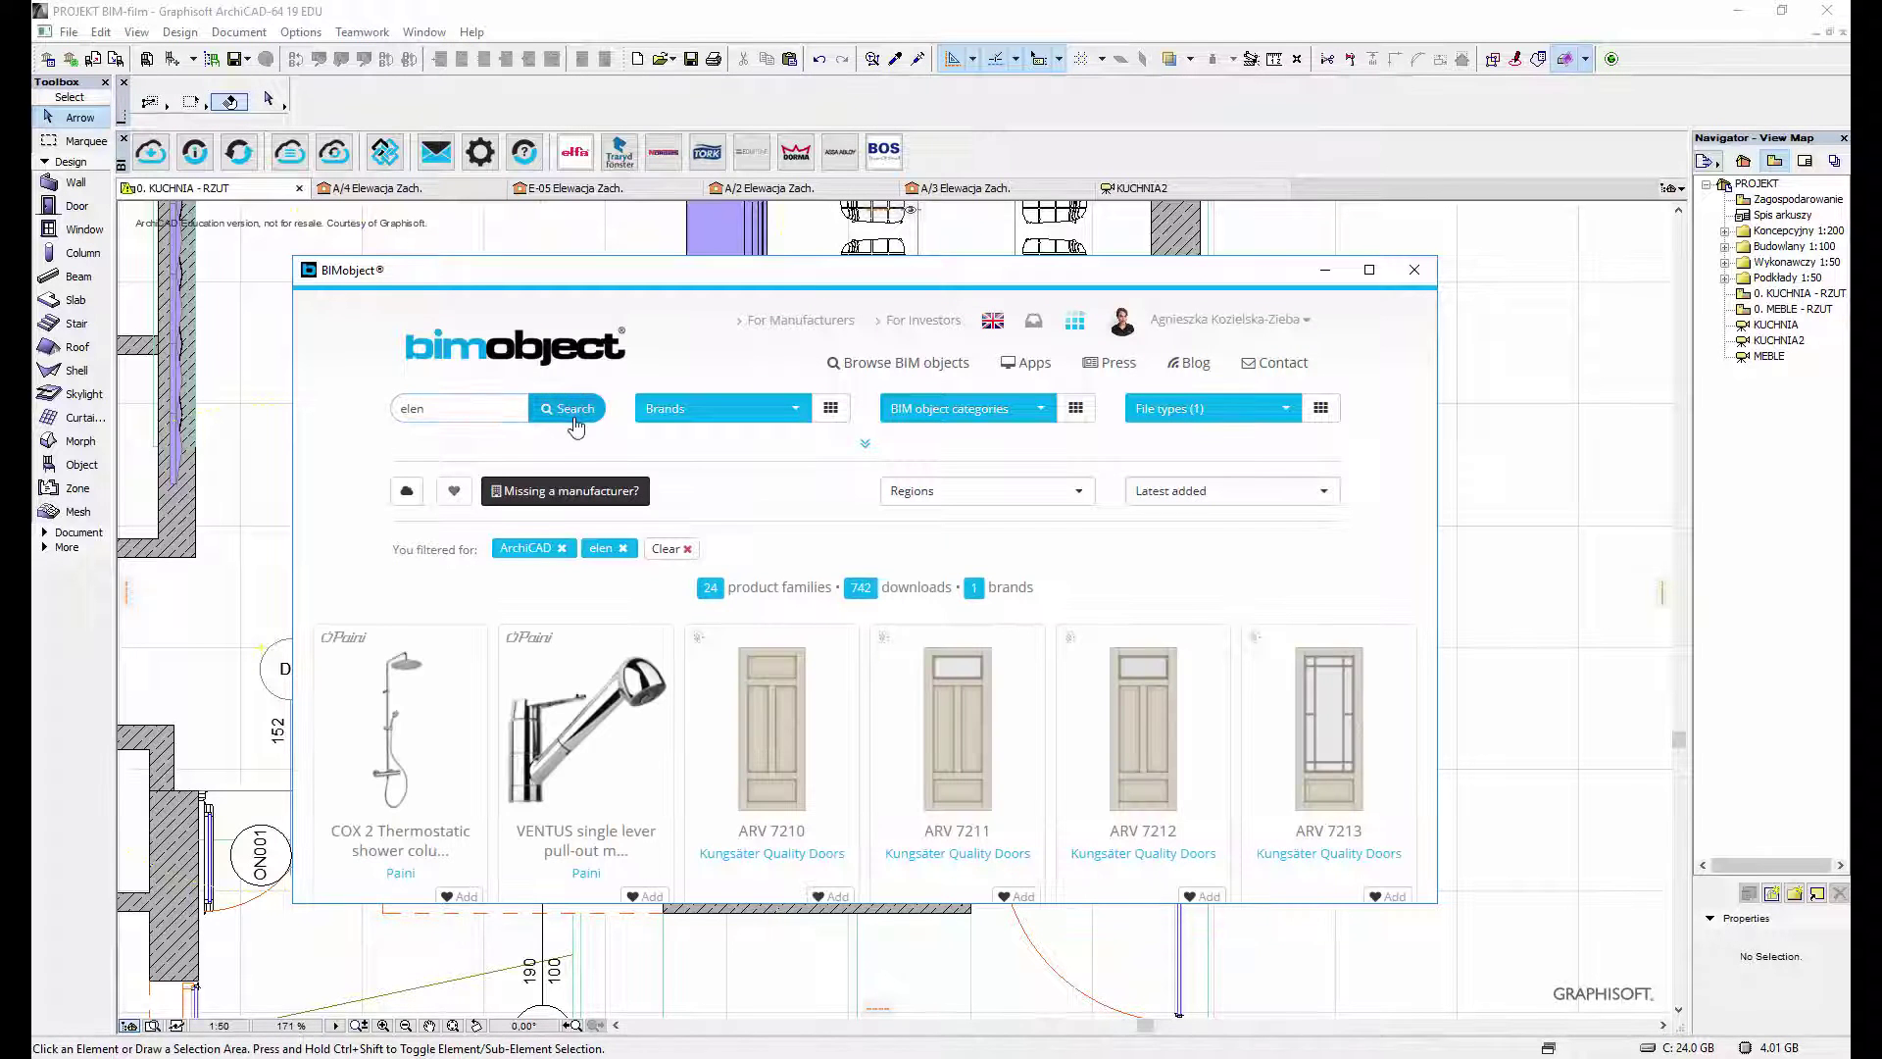
{"action": "scroll", "coordinate": [852, 540], "scroll_direction": "down", "scroll_amount": 5}
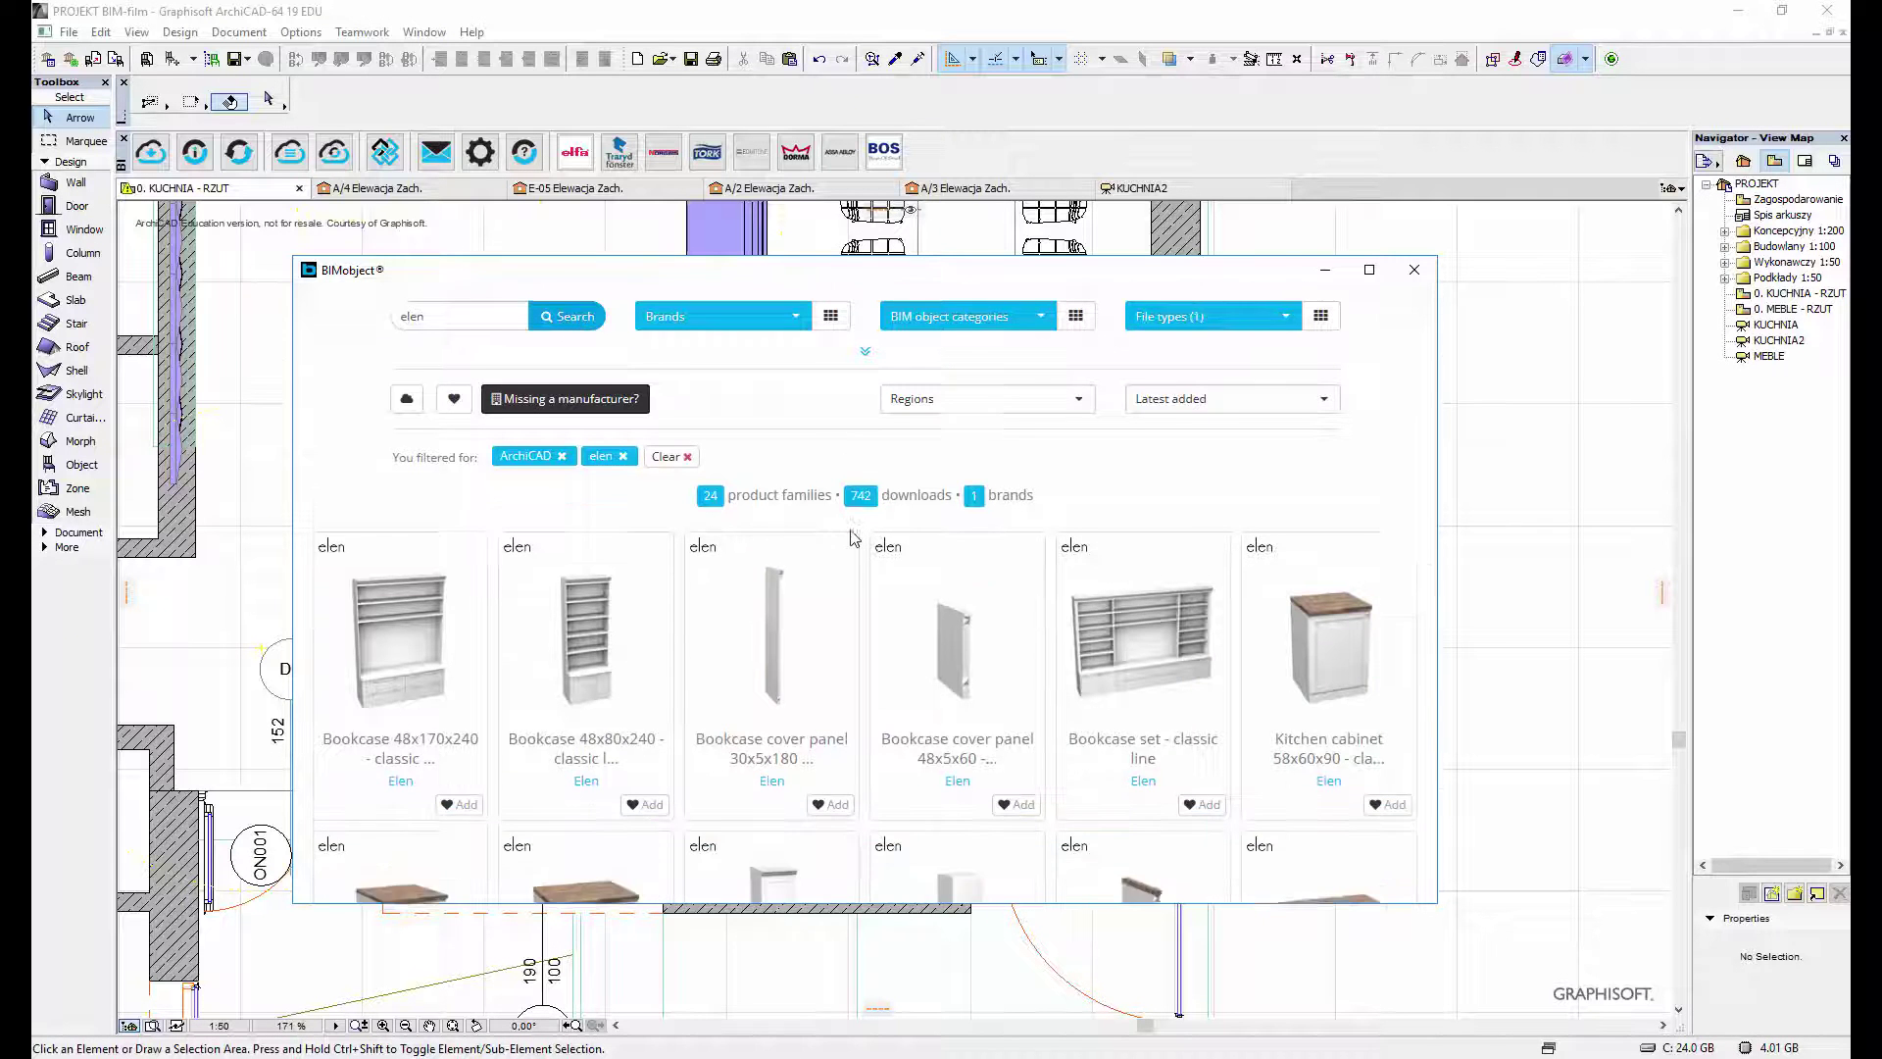
{"action": "scroll", "coordinate": [854, 538], "scroll_direction": "down", "scroll_amount": 1}
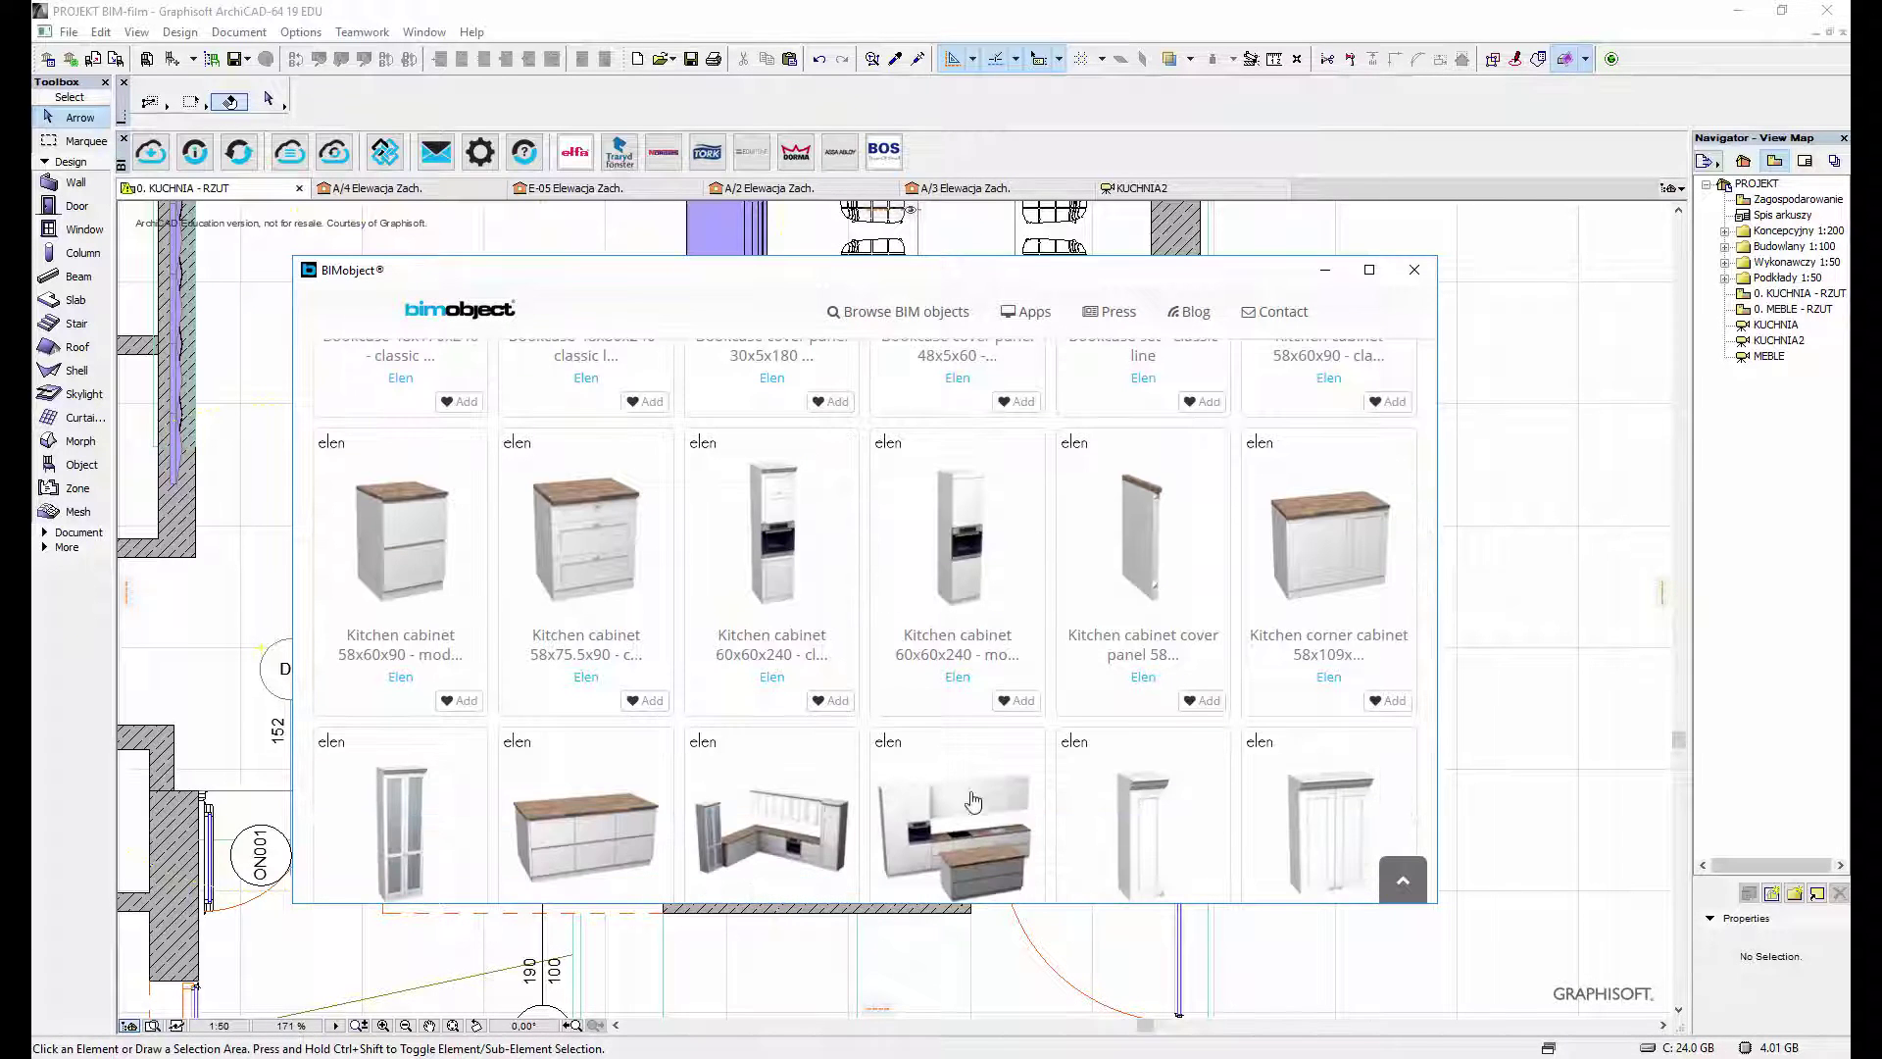
{"action": "left_click", "coordinate": [973, 812]}
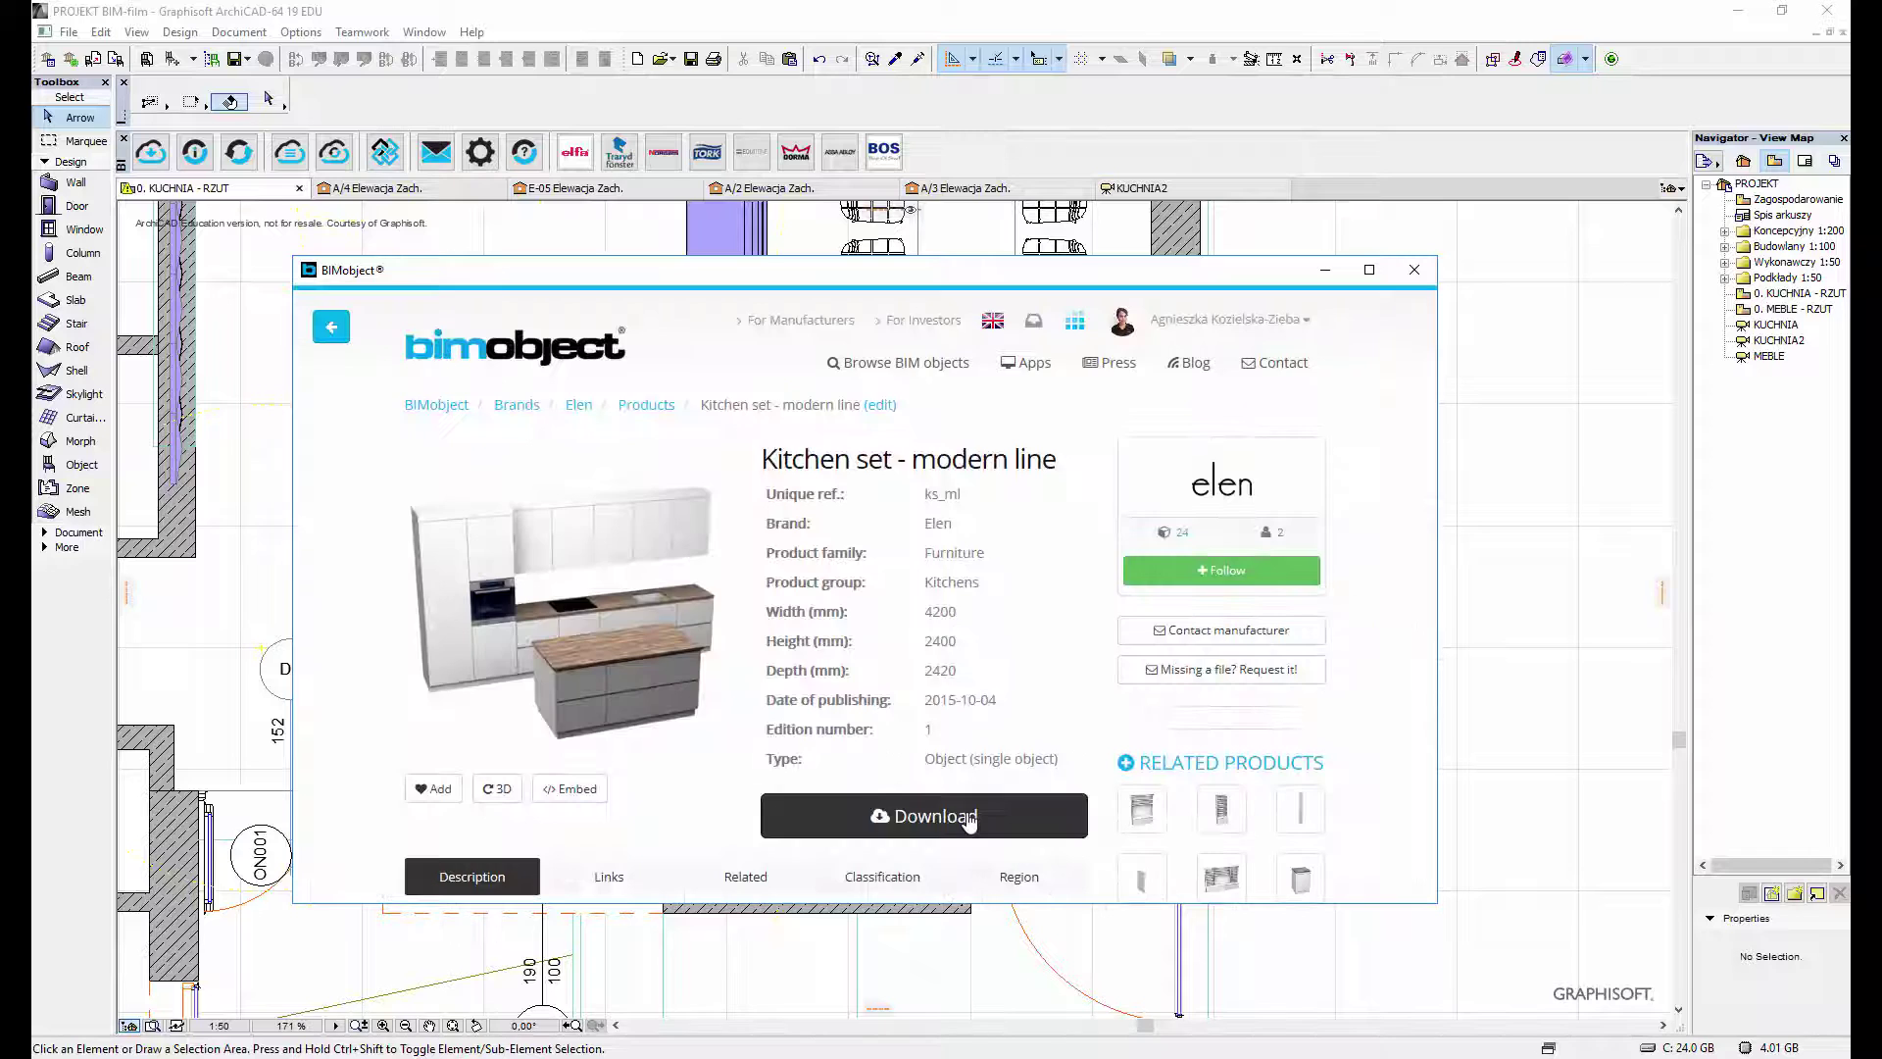
{"action": "left_click", "coordinate": [970, 818]}
{"action": "left_click", "coordinate": [1037, 573]}
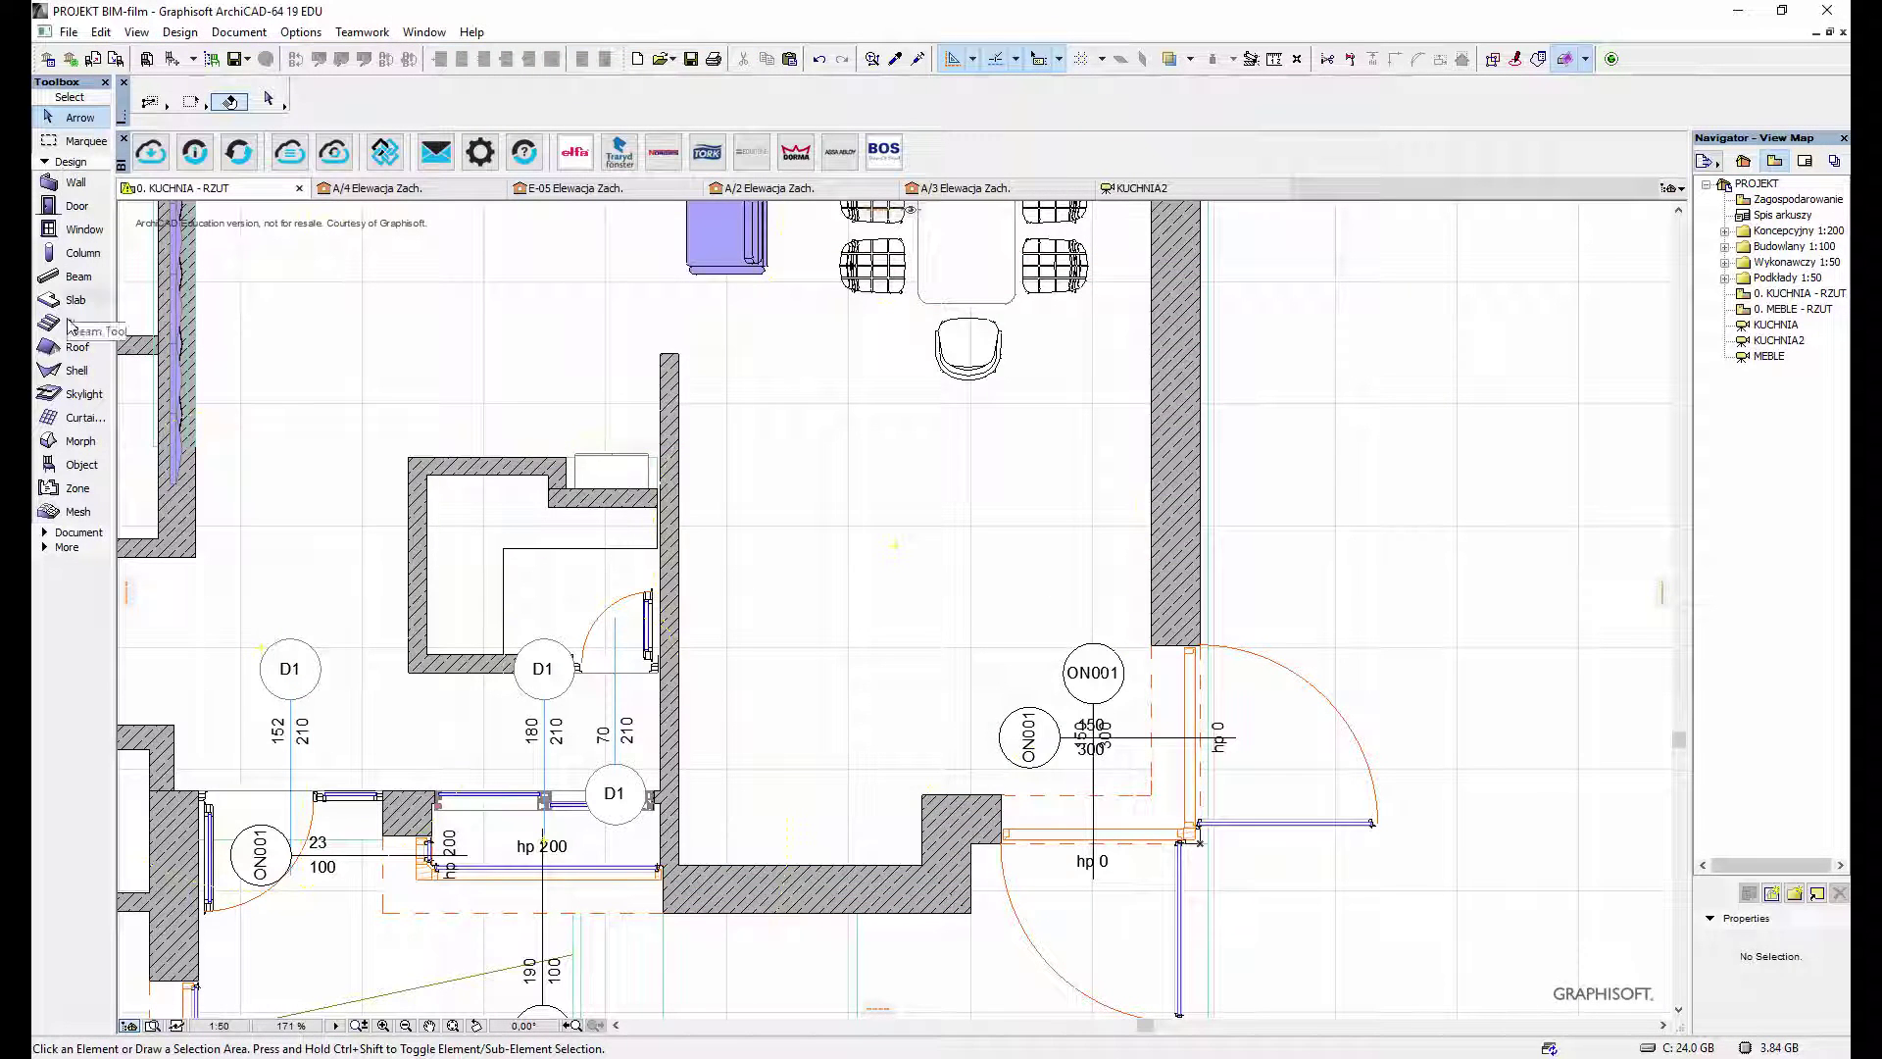
- Set the Object tool to use kitchen_set_modern_line from the linked BIMobjectLibrary
{"action": "left_click", "coordinate": [82, 465]}
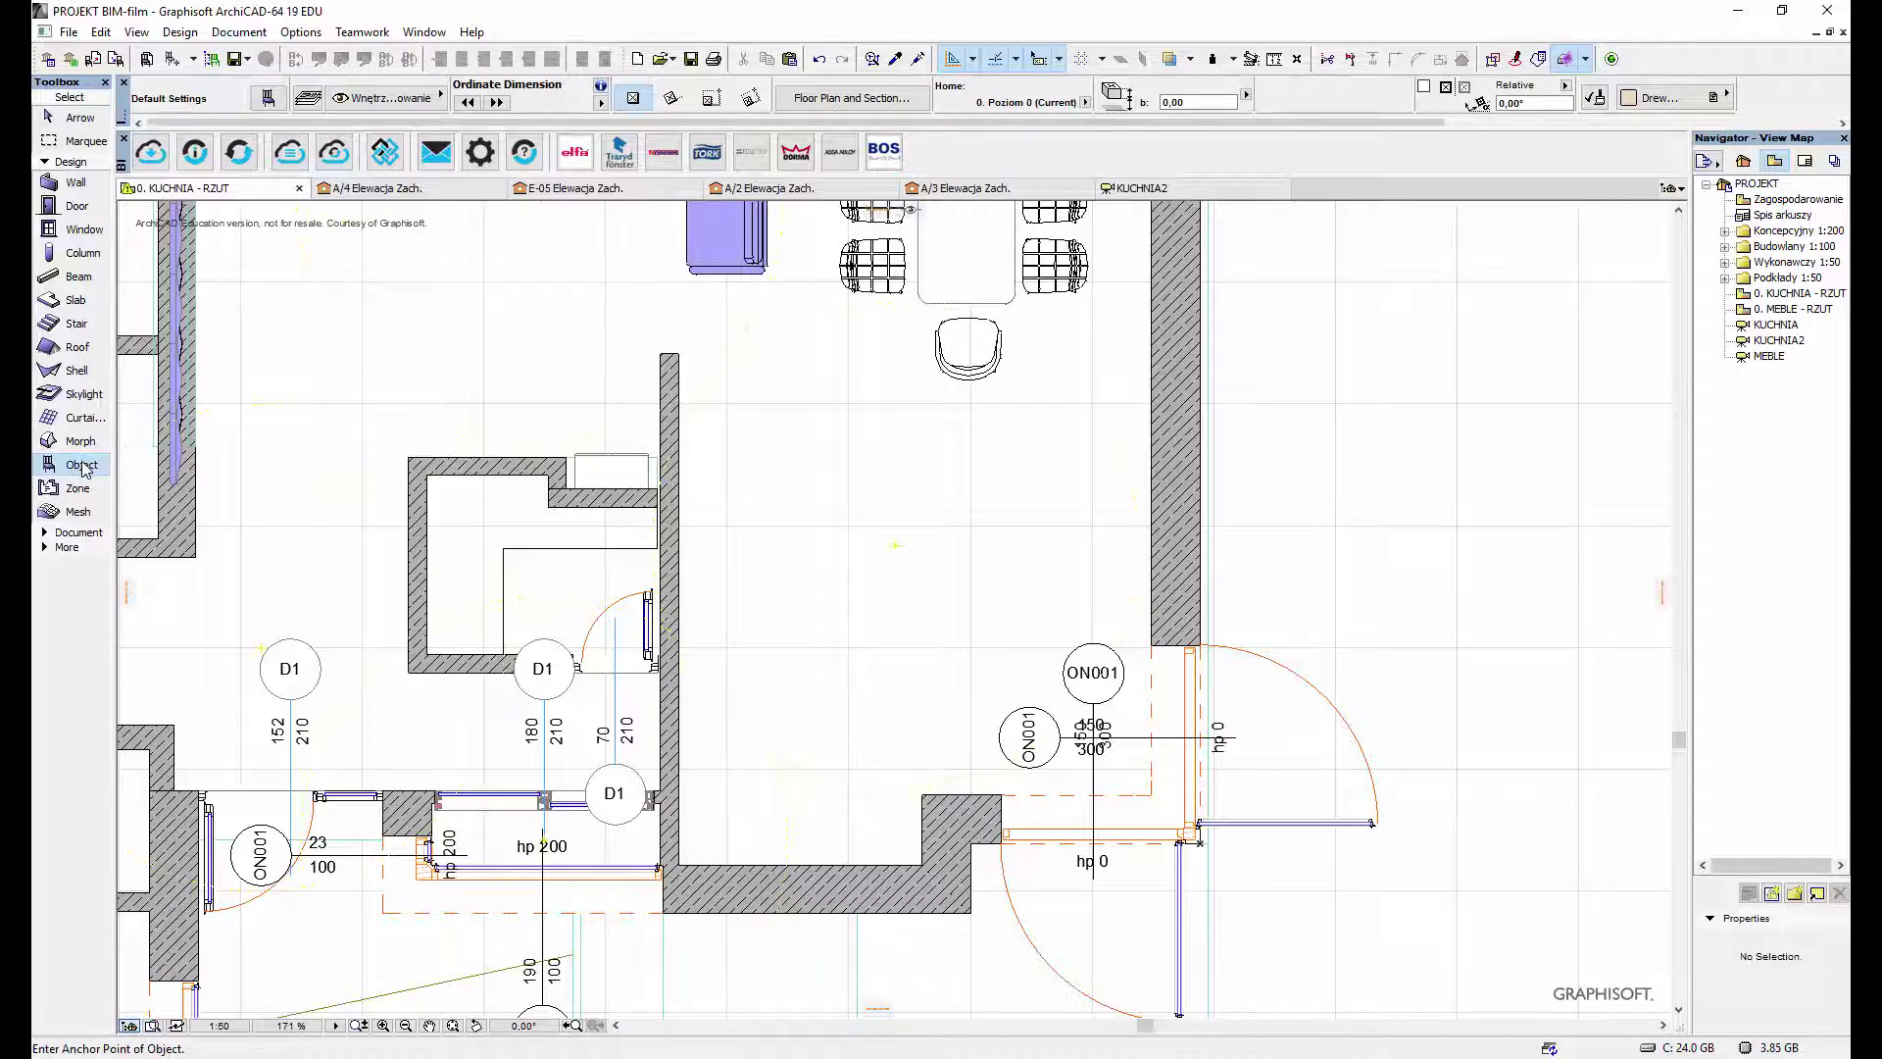
{"action": "double_click", "coordinate": [82, 465]}
{"action": "left_click", "coordinate": [555, 92]}
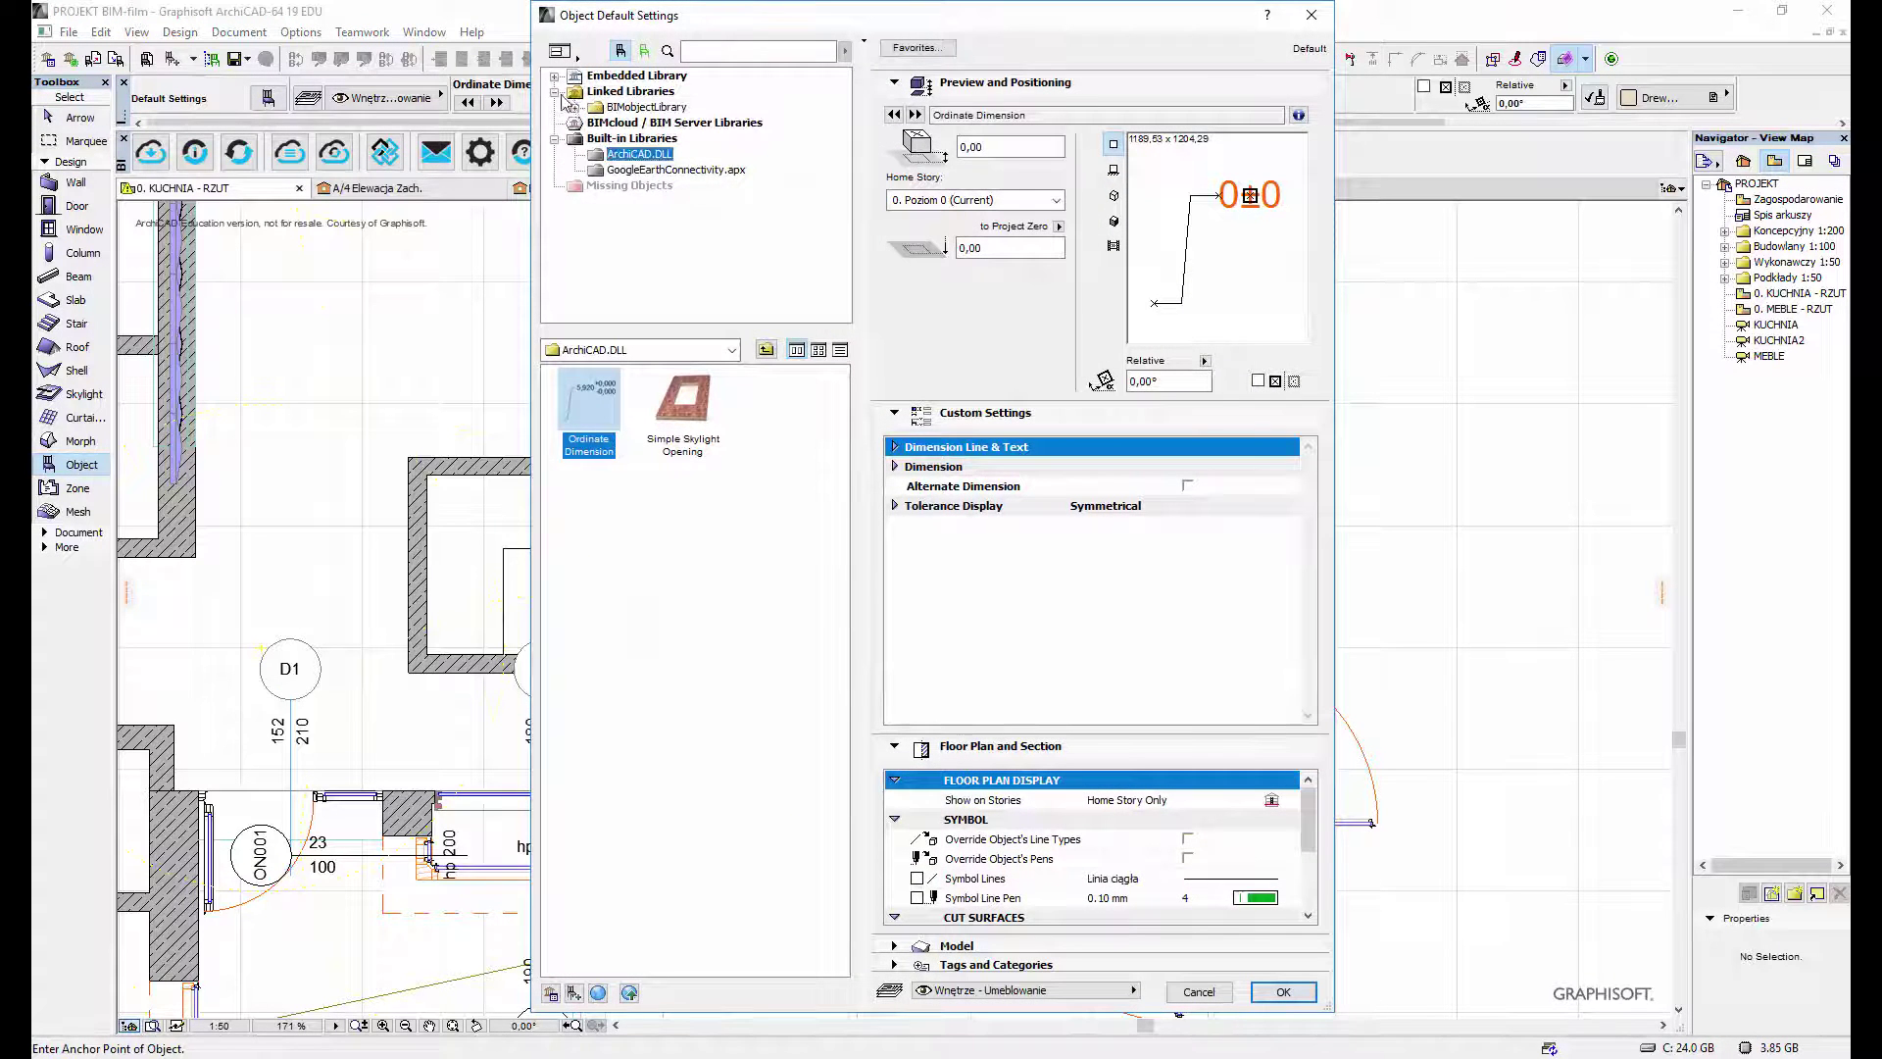
{"action": "left_click", "coordinate": [574, 106]}
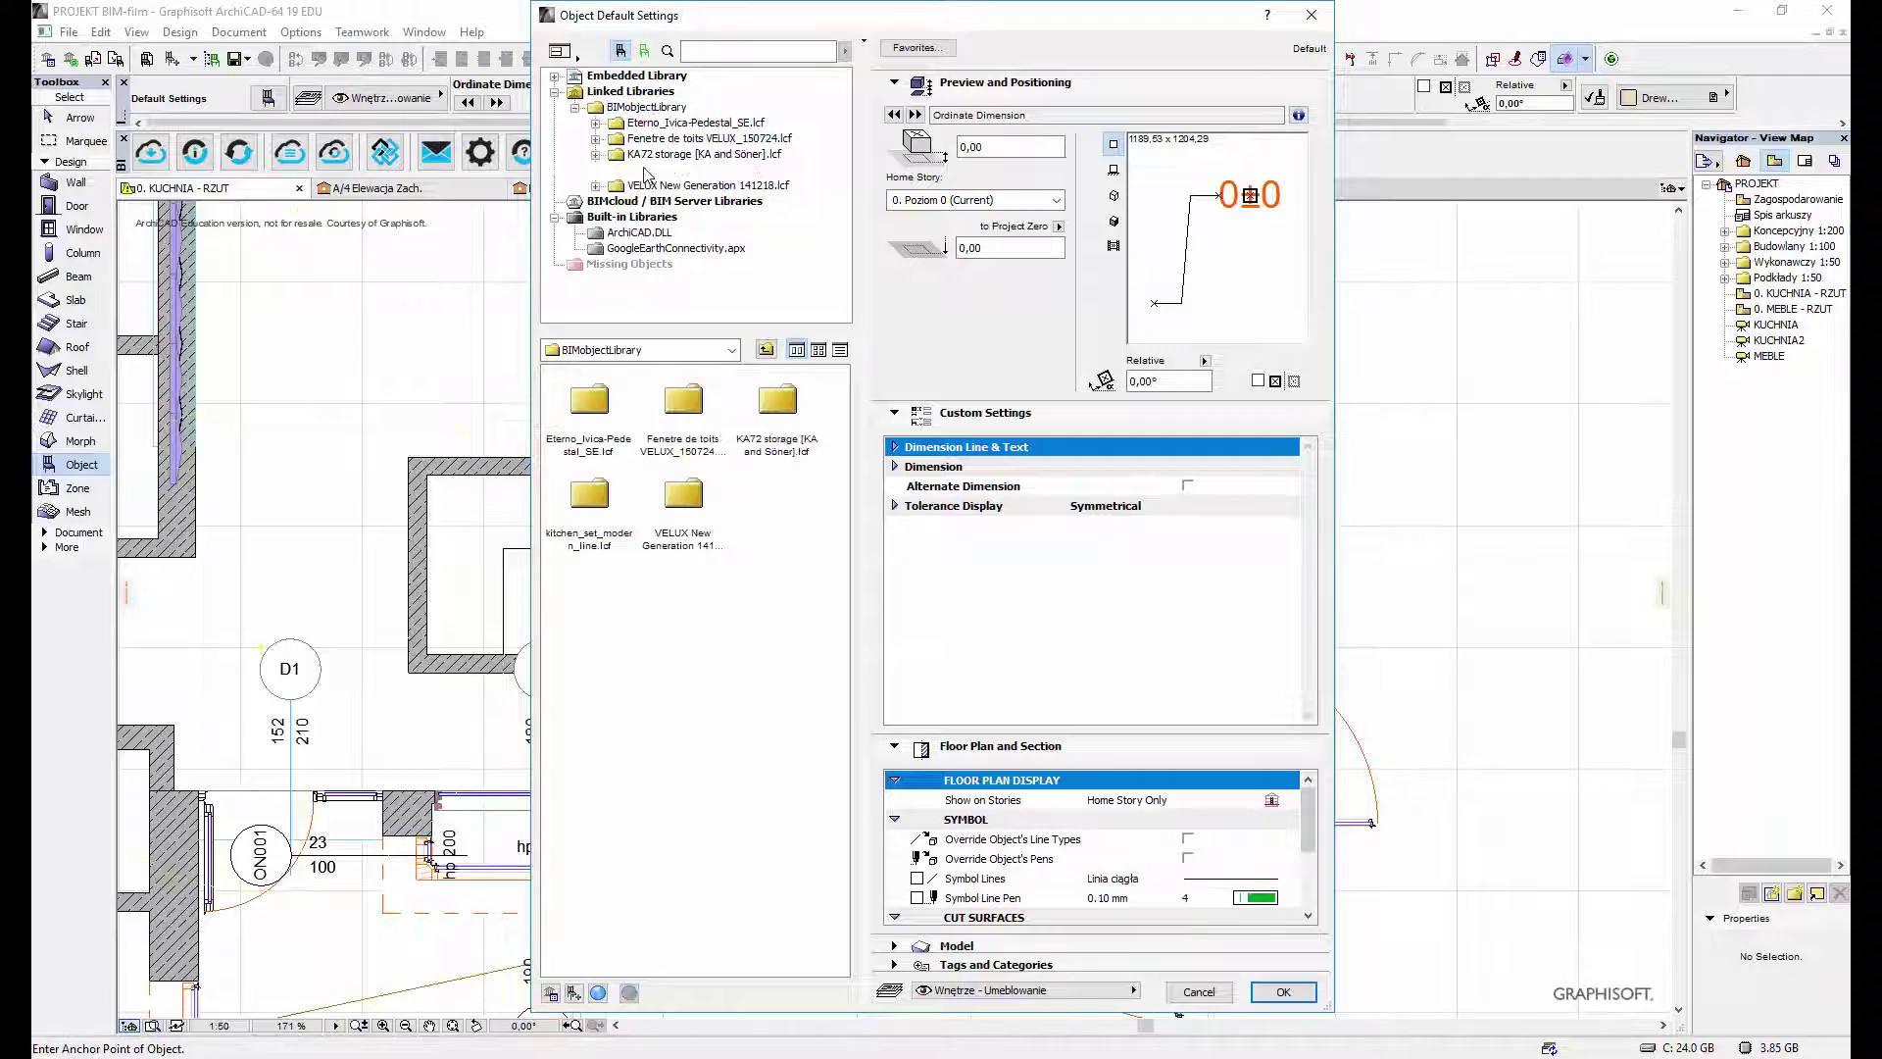
{"action": "double_click", "coordinate": [598, 171]}
{"action": "left_click", "coordinate": [704, 185]}
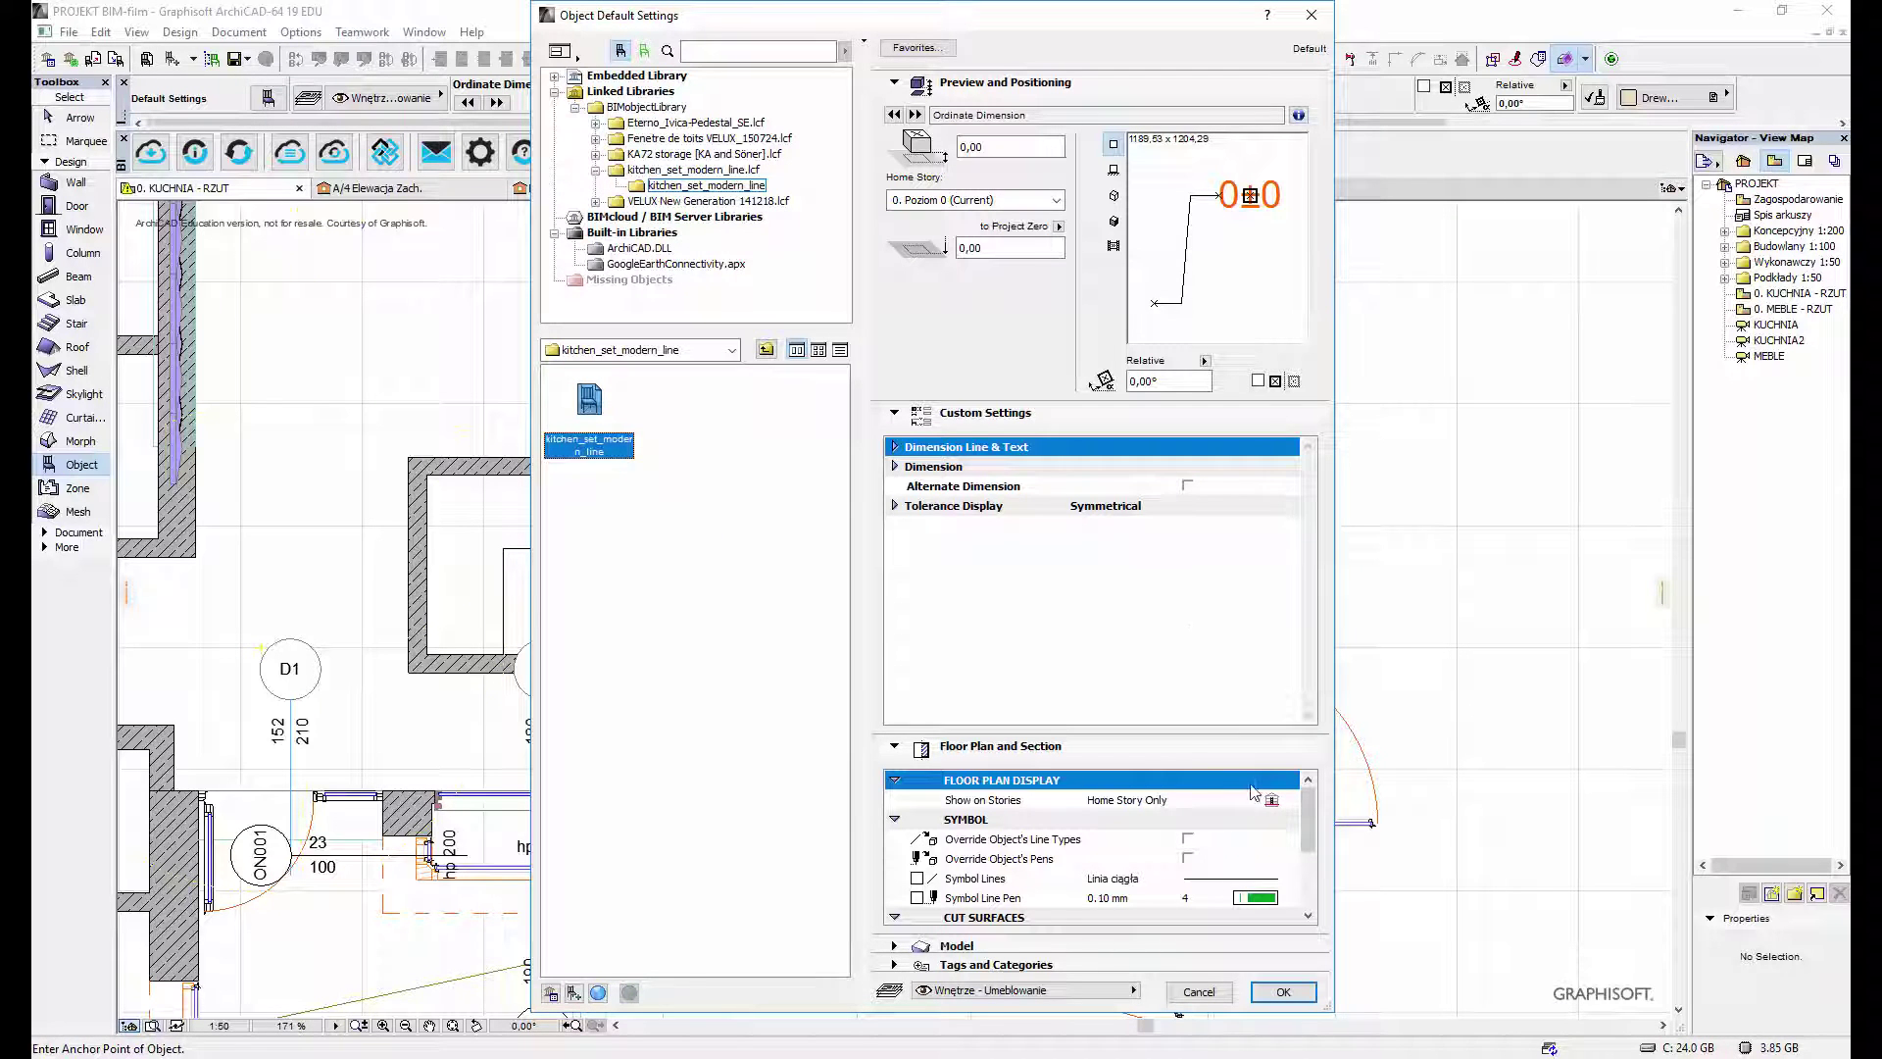
{"action": "left_click", "coordinate": [1283, 993]}
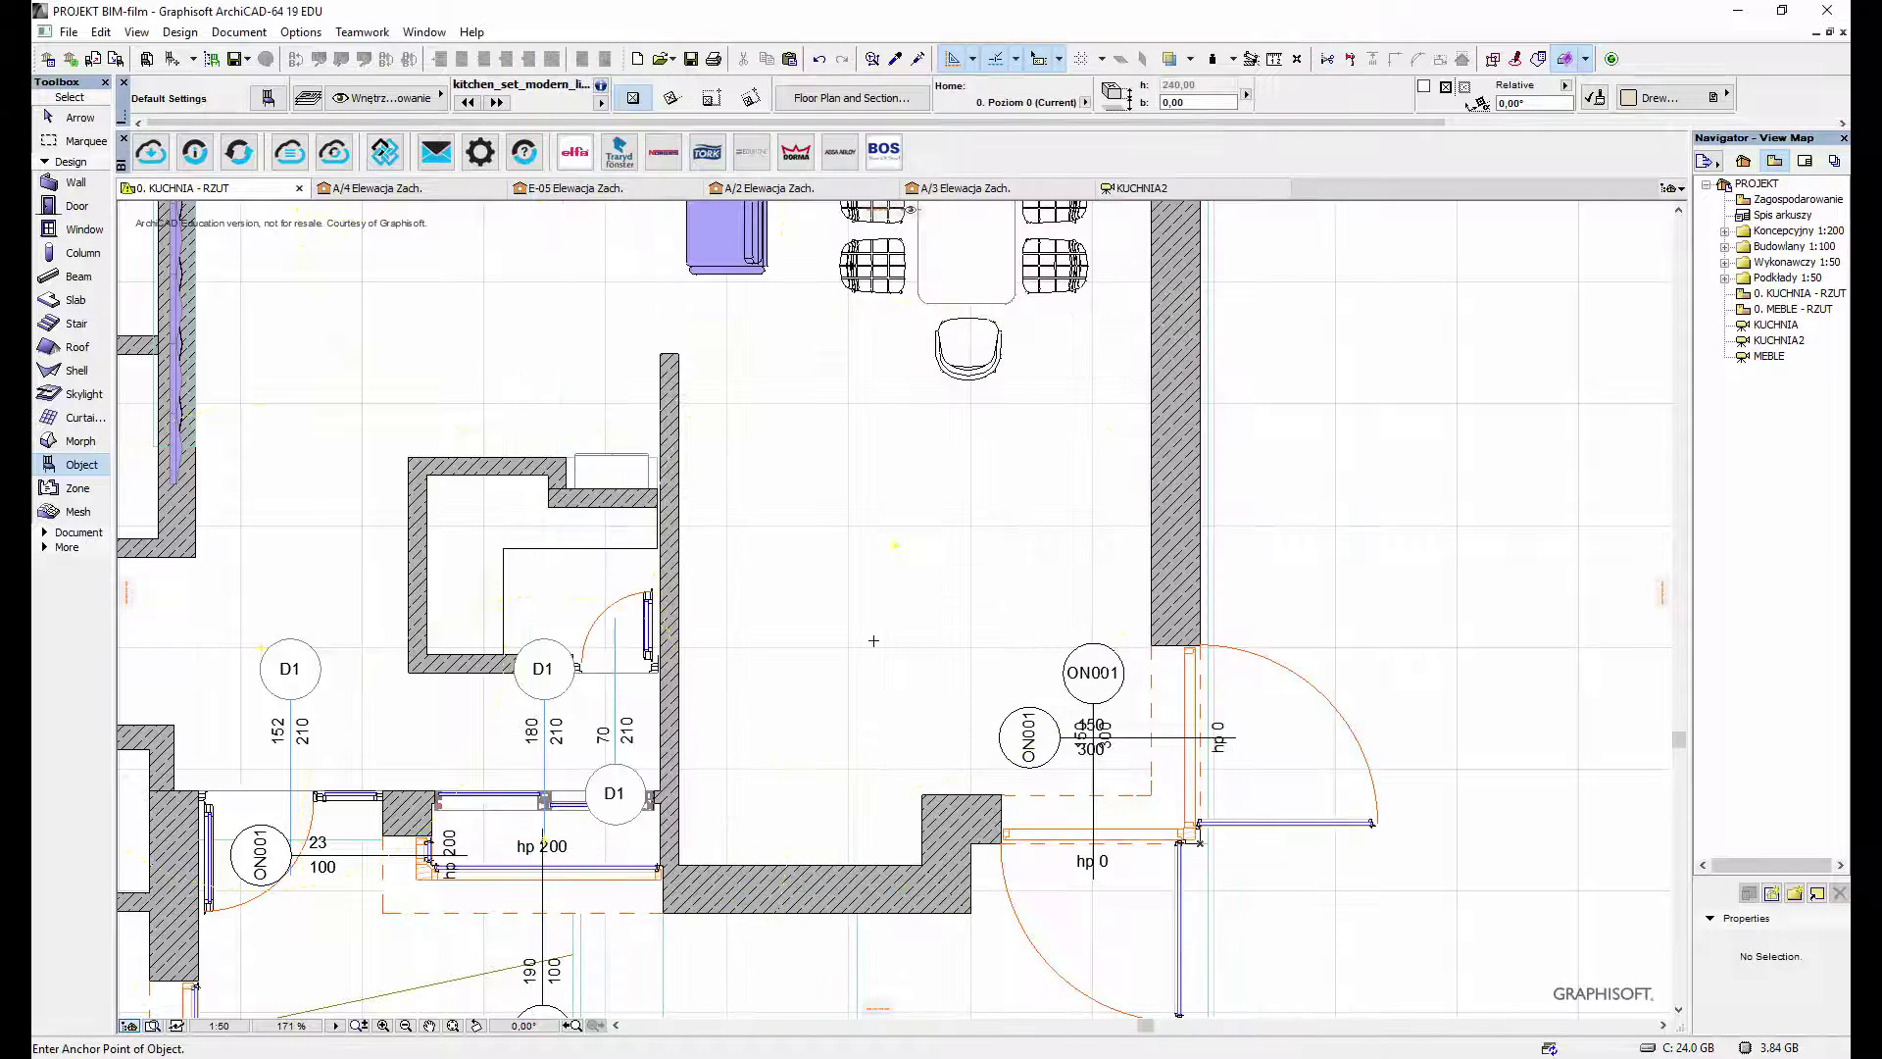
- Place the kitchen set in the open kitchen area of the floor plan and rotate it 90° so the cabinets run along the partition wall
{"action": "left_click", "coordinate": [873, 641]}
{"action": "key", "text": "ctrl+a"}
{"action": "key", "text": "ctrl+e"}
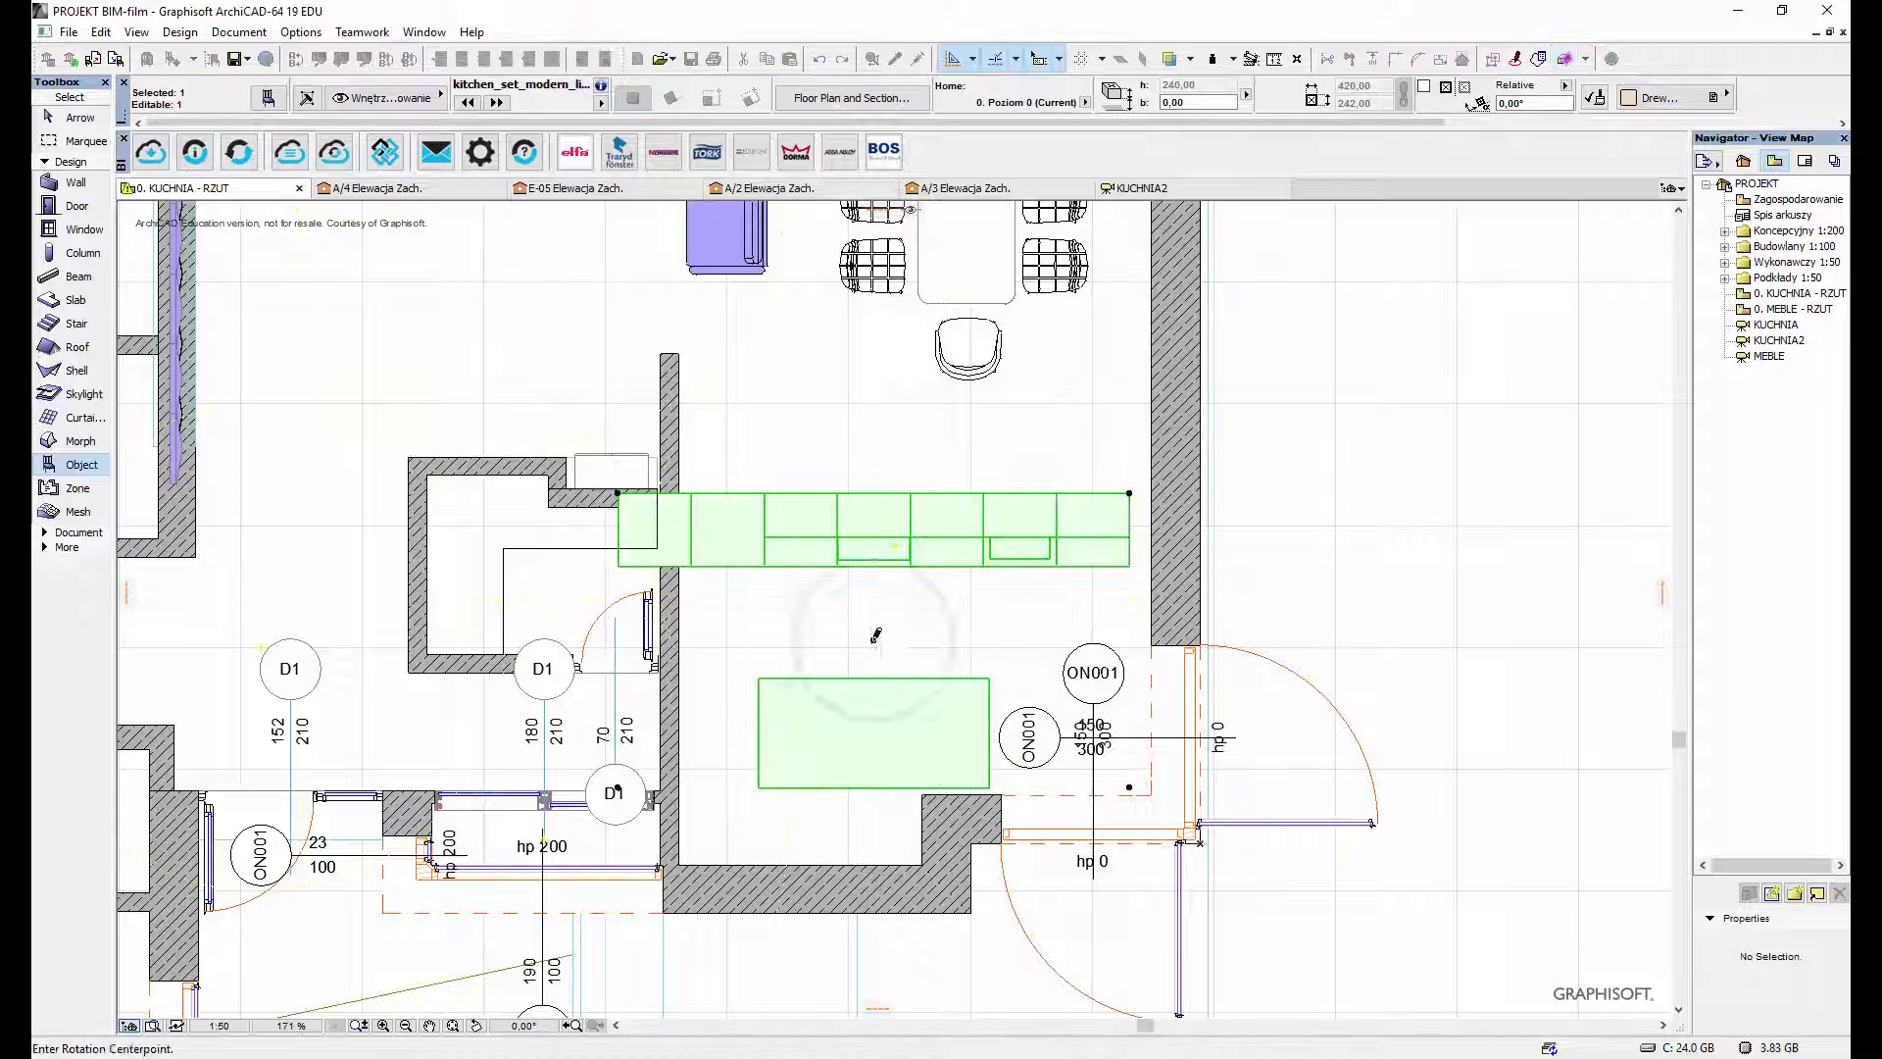
{"action": "left_click", "coordinate": [874, 640]}
{"action": "left_click", "coordinate": [922, 640]}
{"action": "left_click", "coordinate": [860, 458]}
- Move the kitchen set by its cabinet end corner into the inner corner where the partition meets the lower exterior wall
{"action": "key", "text": "ctrl+d"}
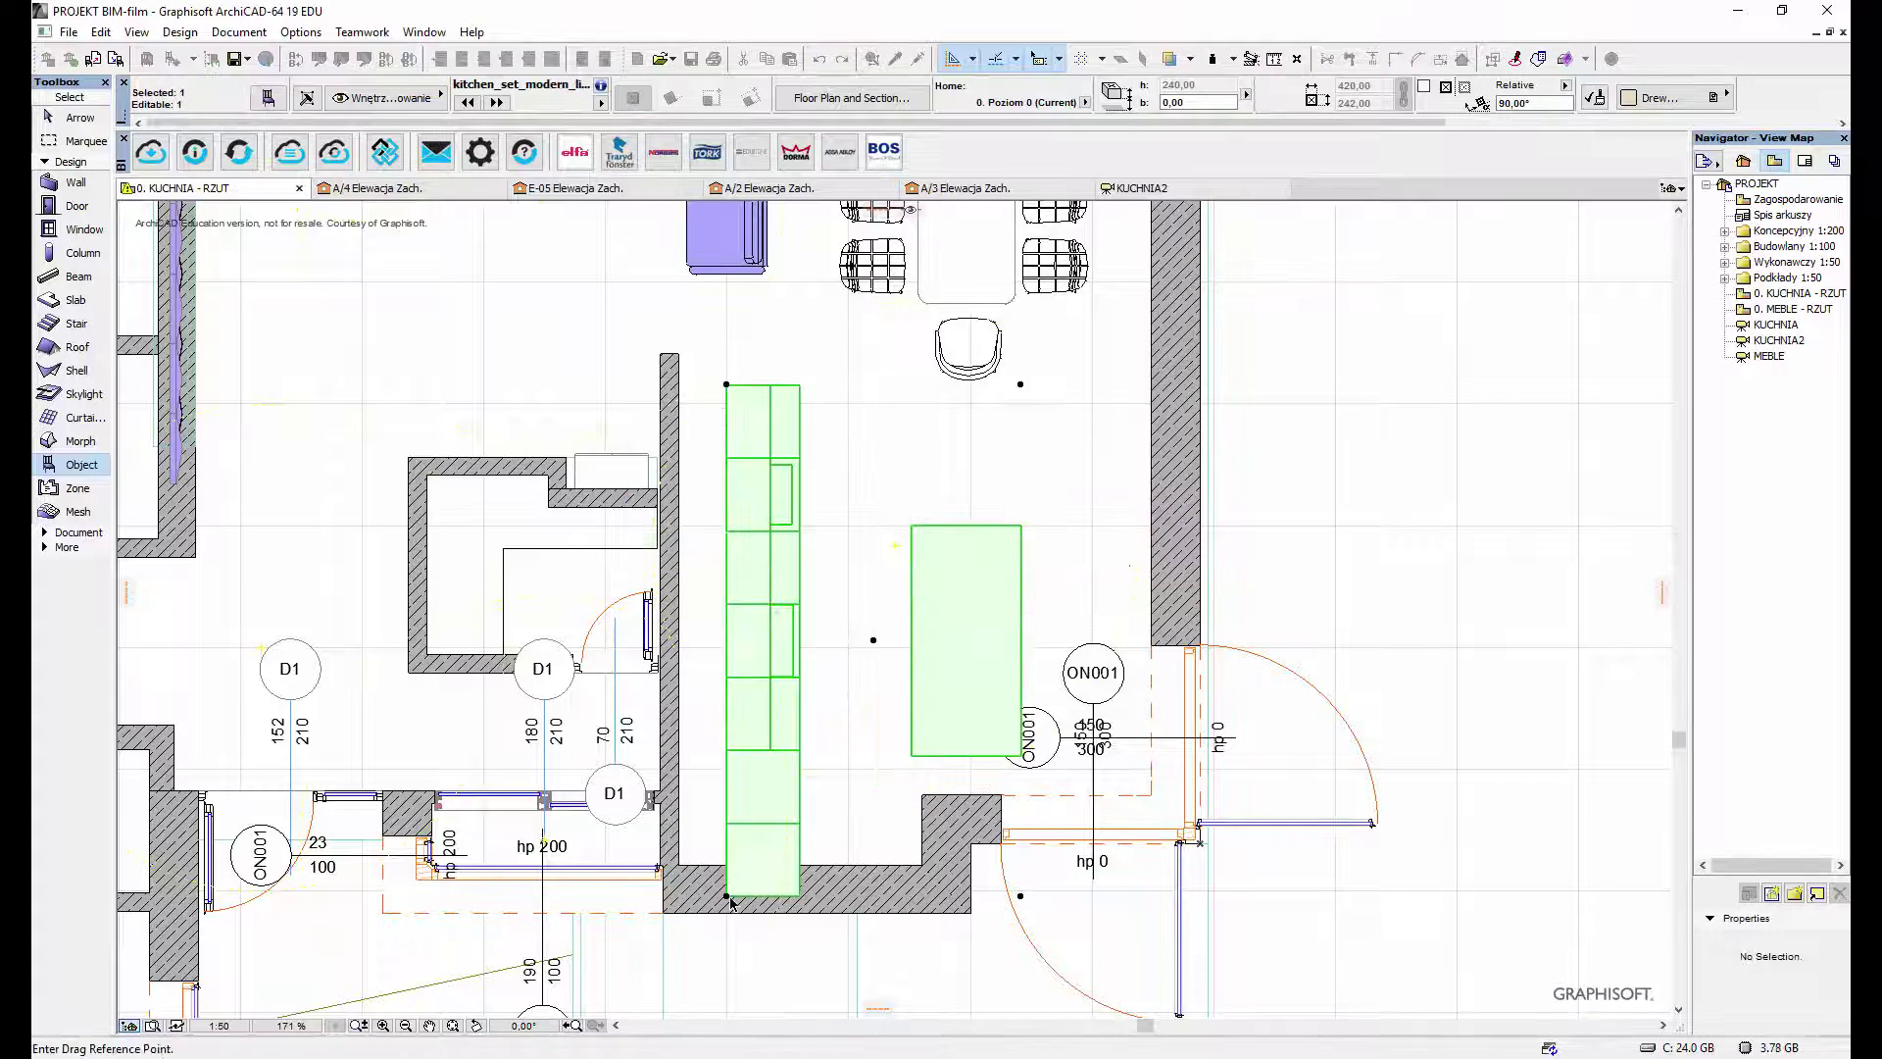
{"action": "left_click", "coordinate": [727, 895]}
{"action": "left_click", "coordinate": [683, 869]}
{"action": "key", "text": "Escape"}
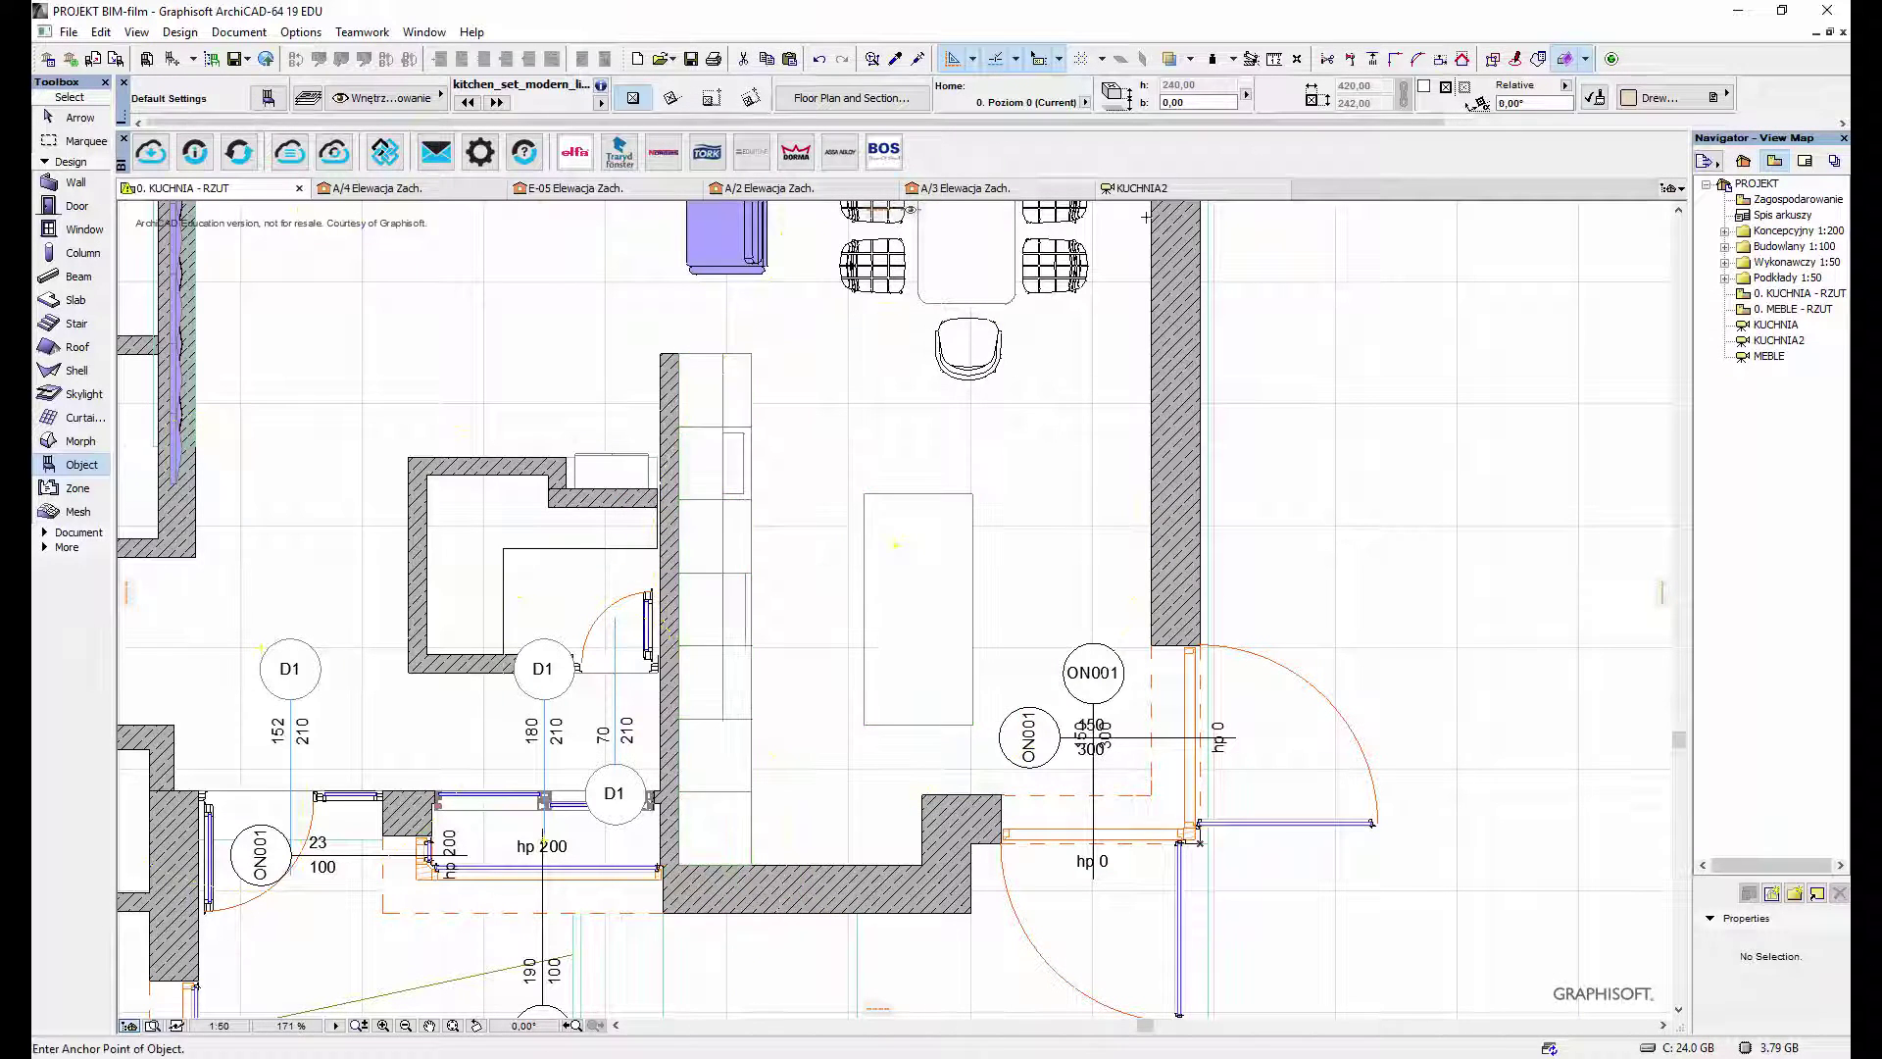
- Open the KUCHNIA2 perspective view and set the placed kitchen set's LOD to 100
{"action": "left_click", "coordinate": [1140, 187]}
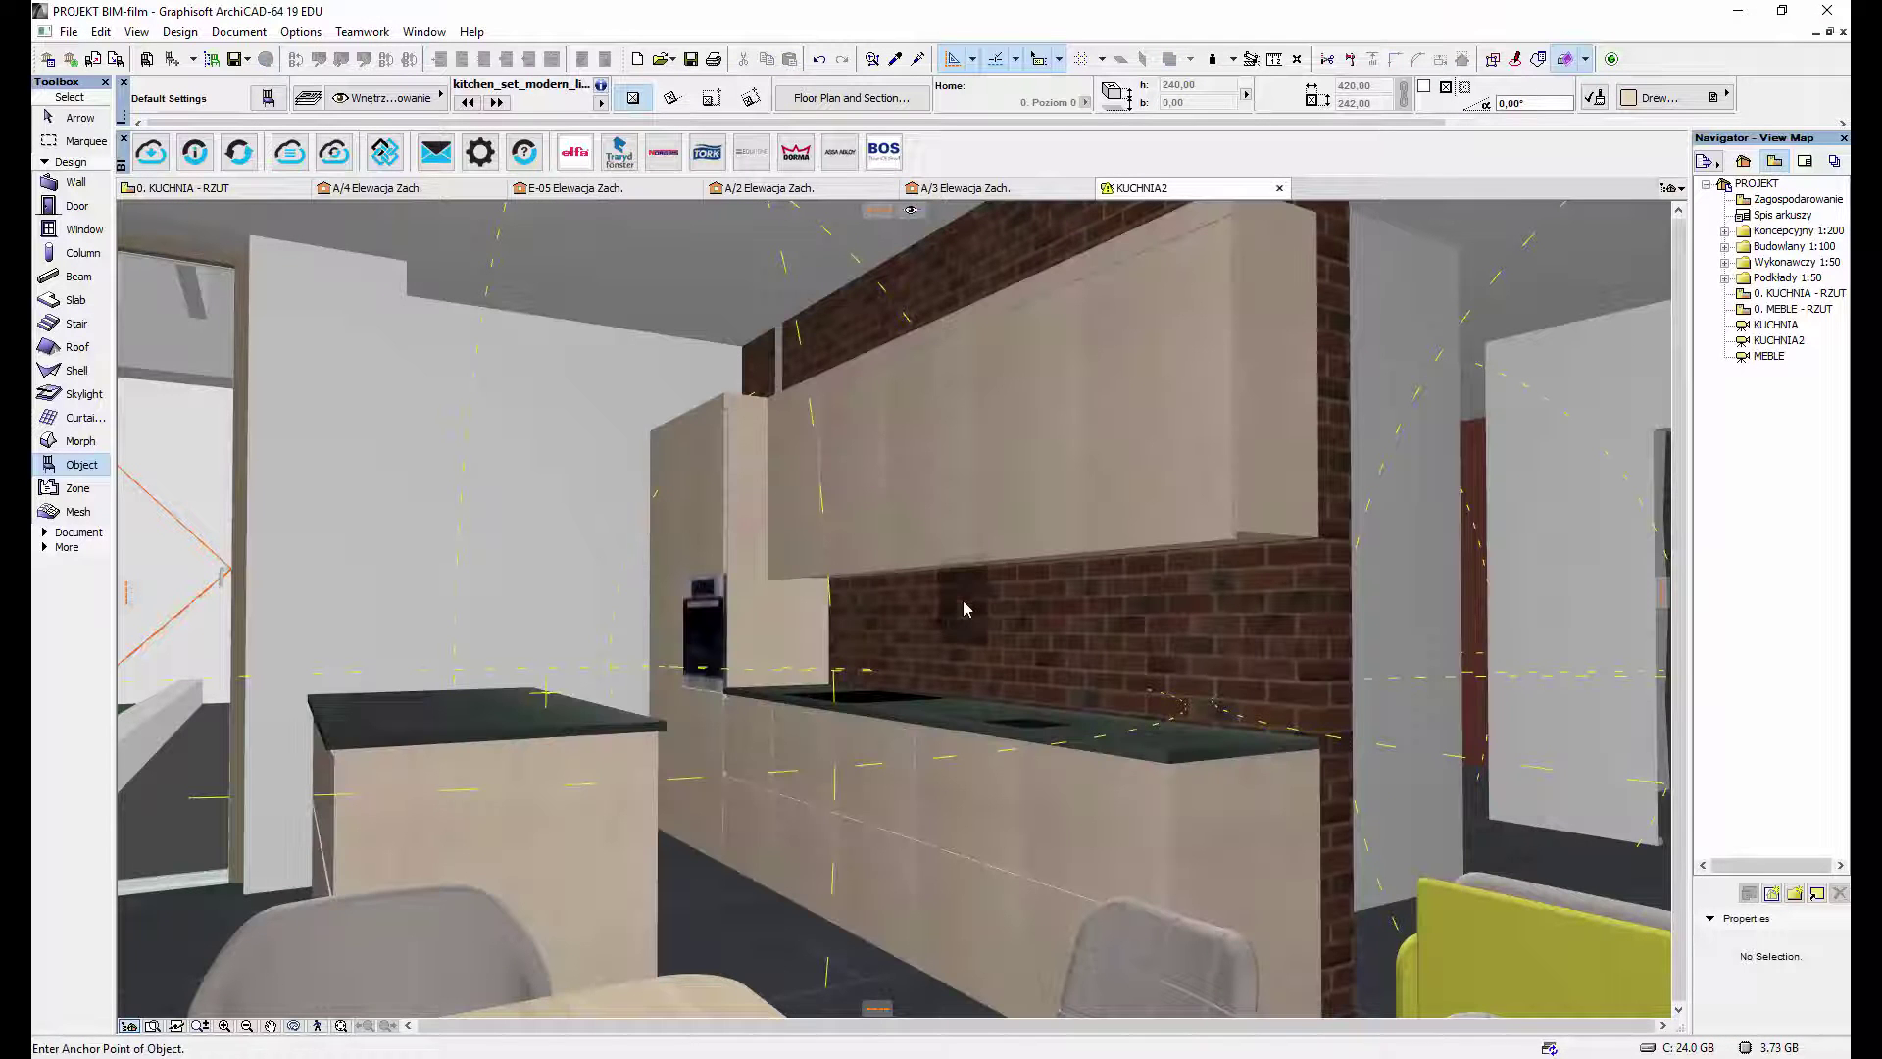
{"action": "left_click", "coordinate": [988, 549]}
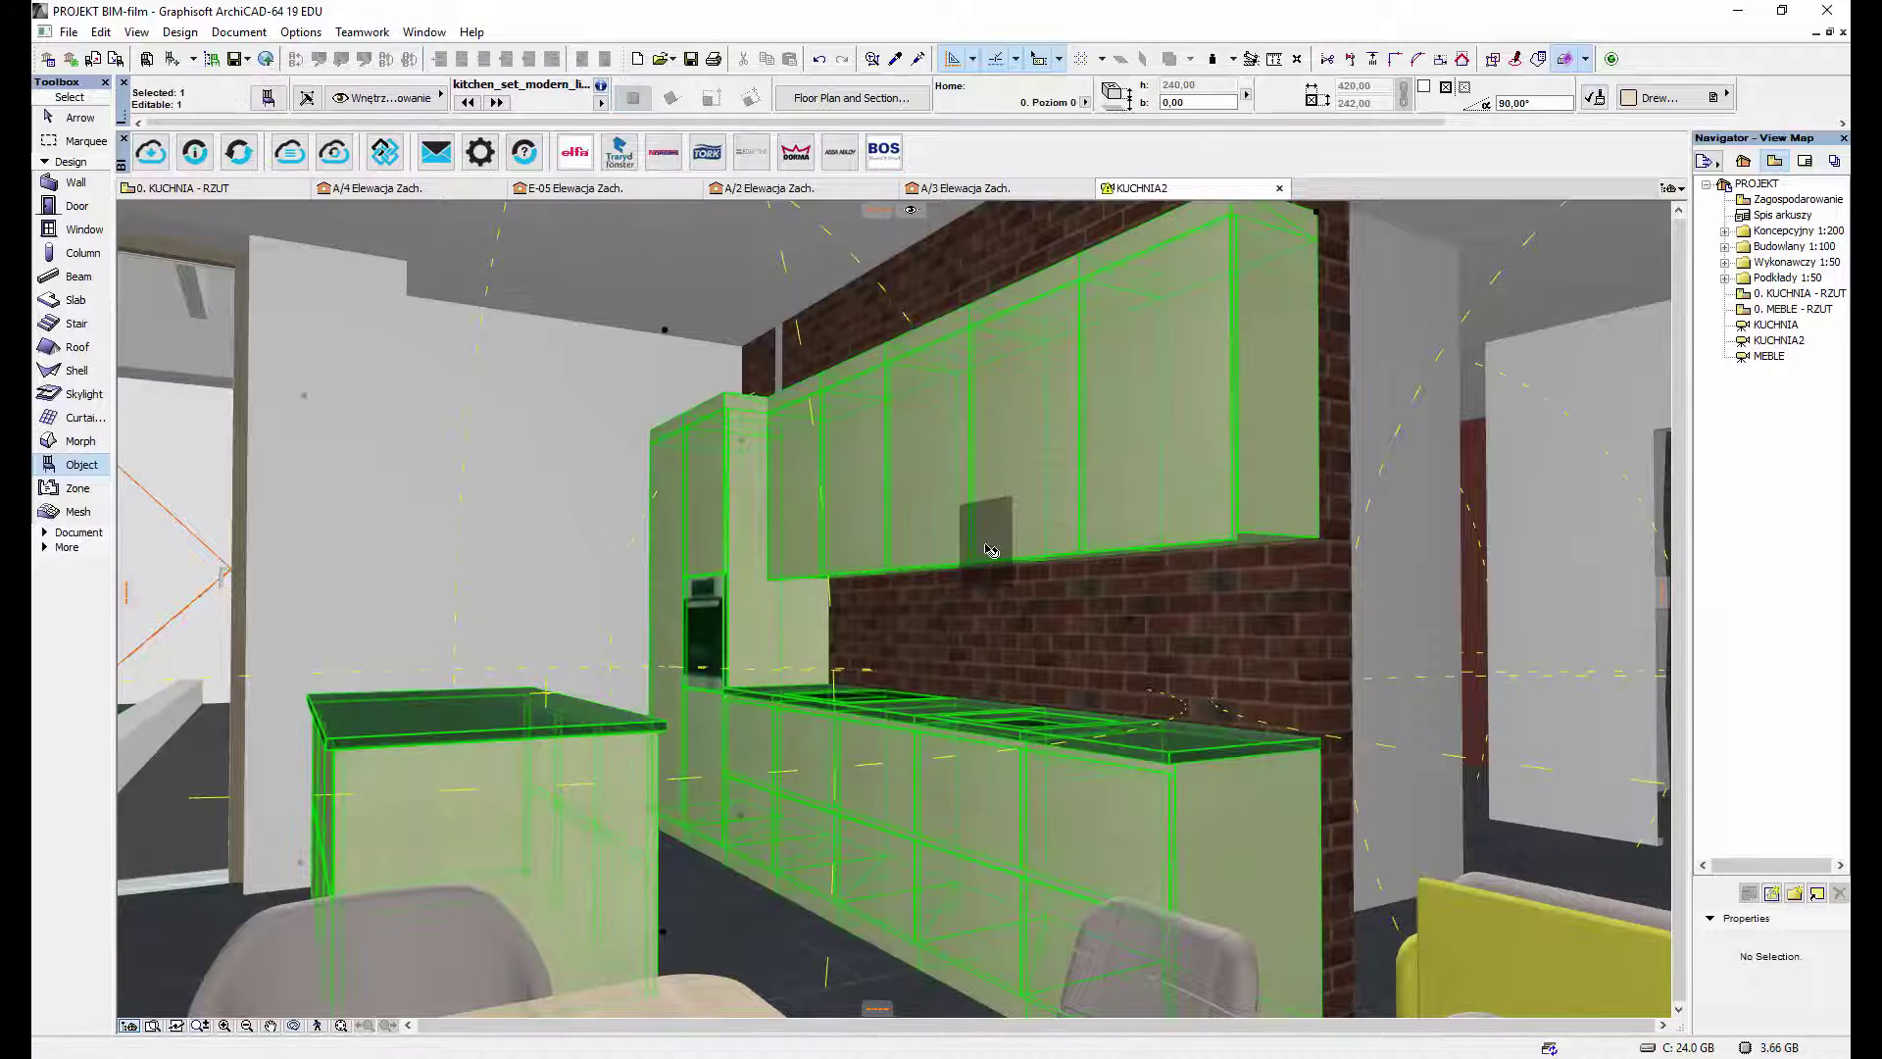
{"action": "double_click", "coordinate": [989, 549]}
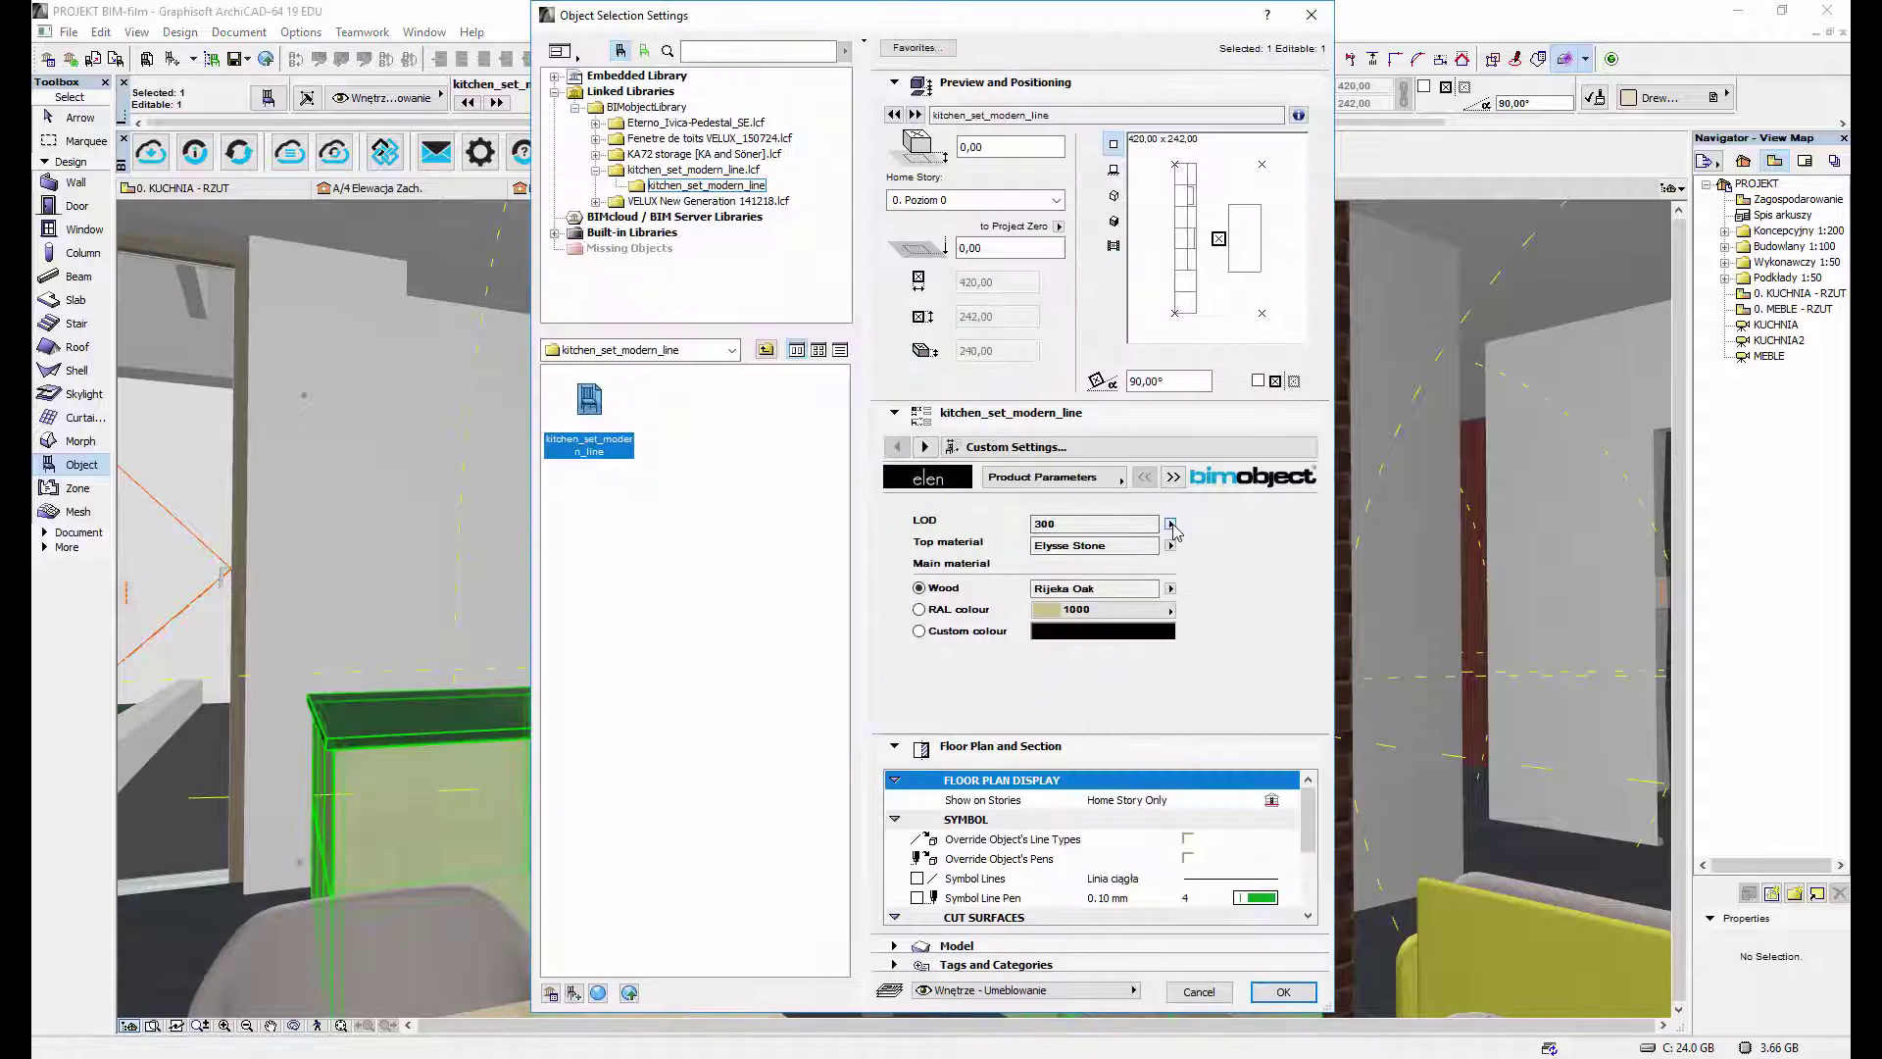
{"action": "left_click", "coordinate": [1171, 524]}
{"action": "left_click", "coordinate": [1205, 557]}
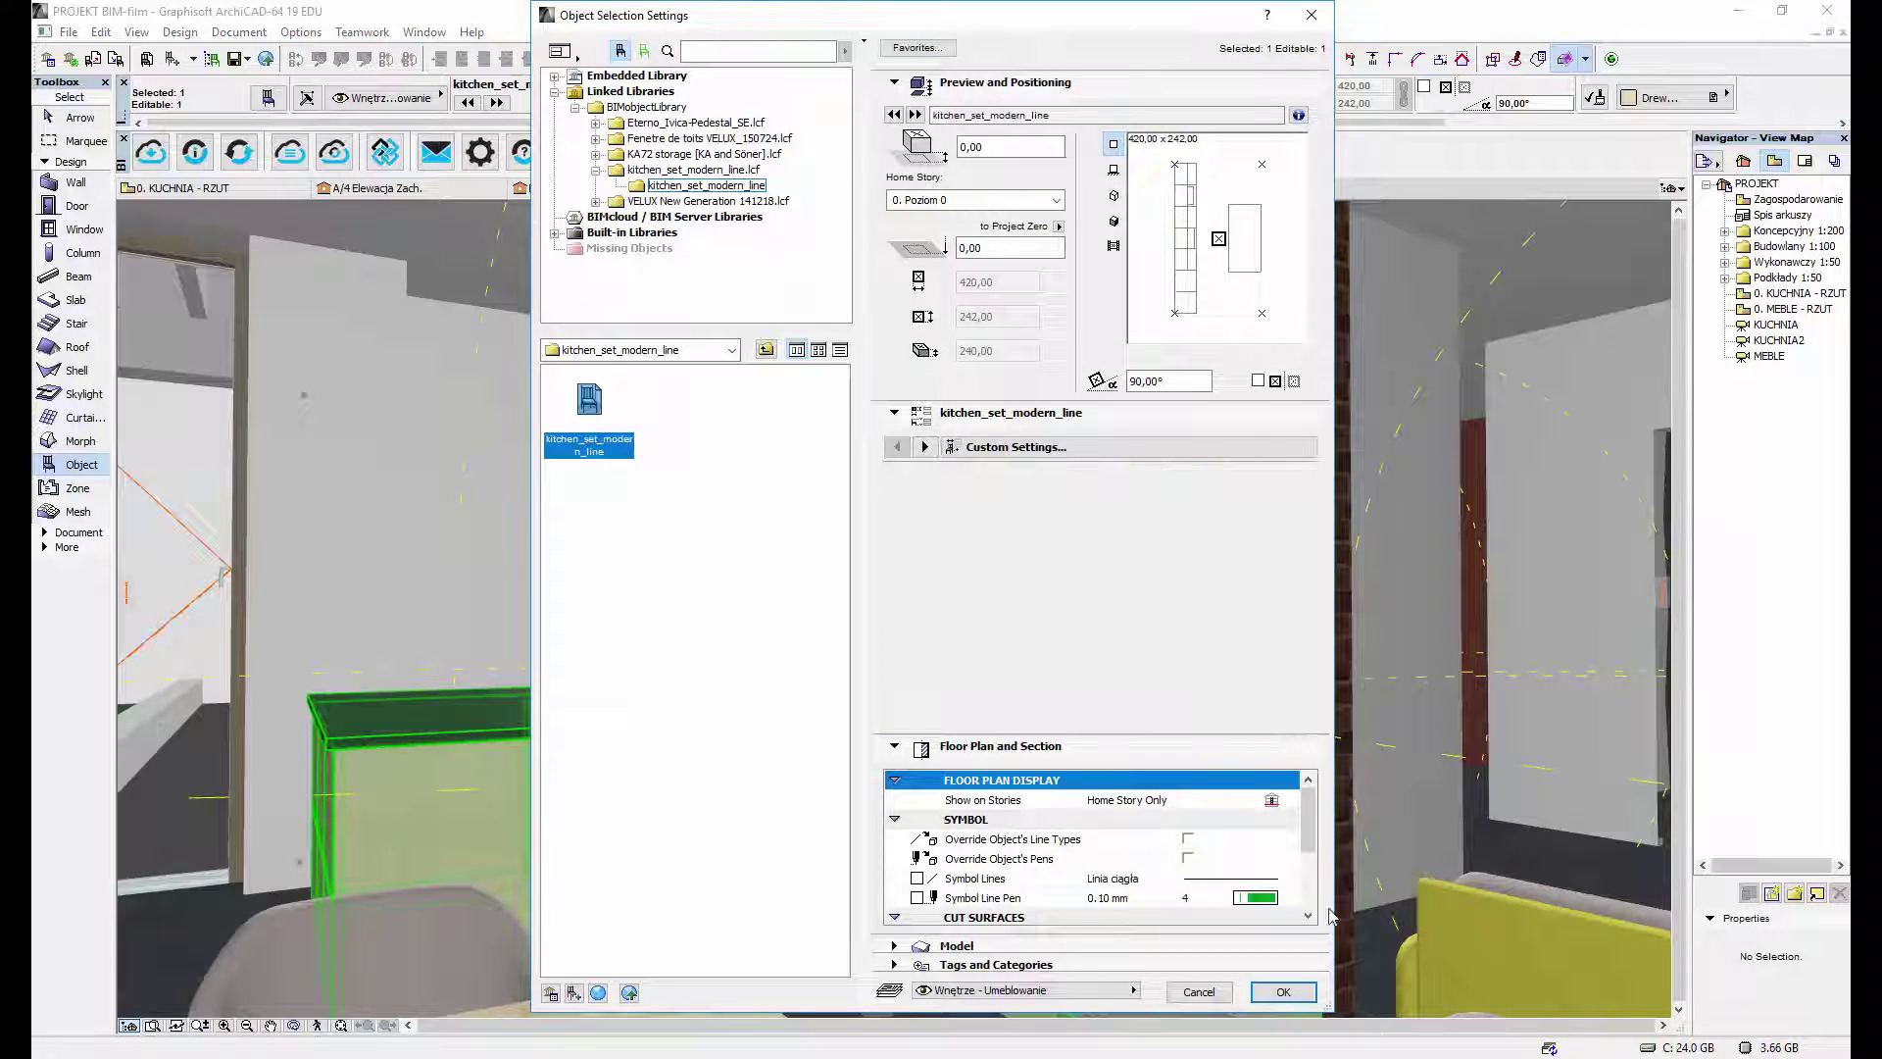
{"action": "left_click", "coordinate": [1281, 991]}
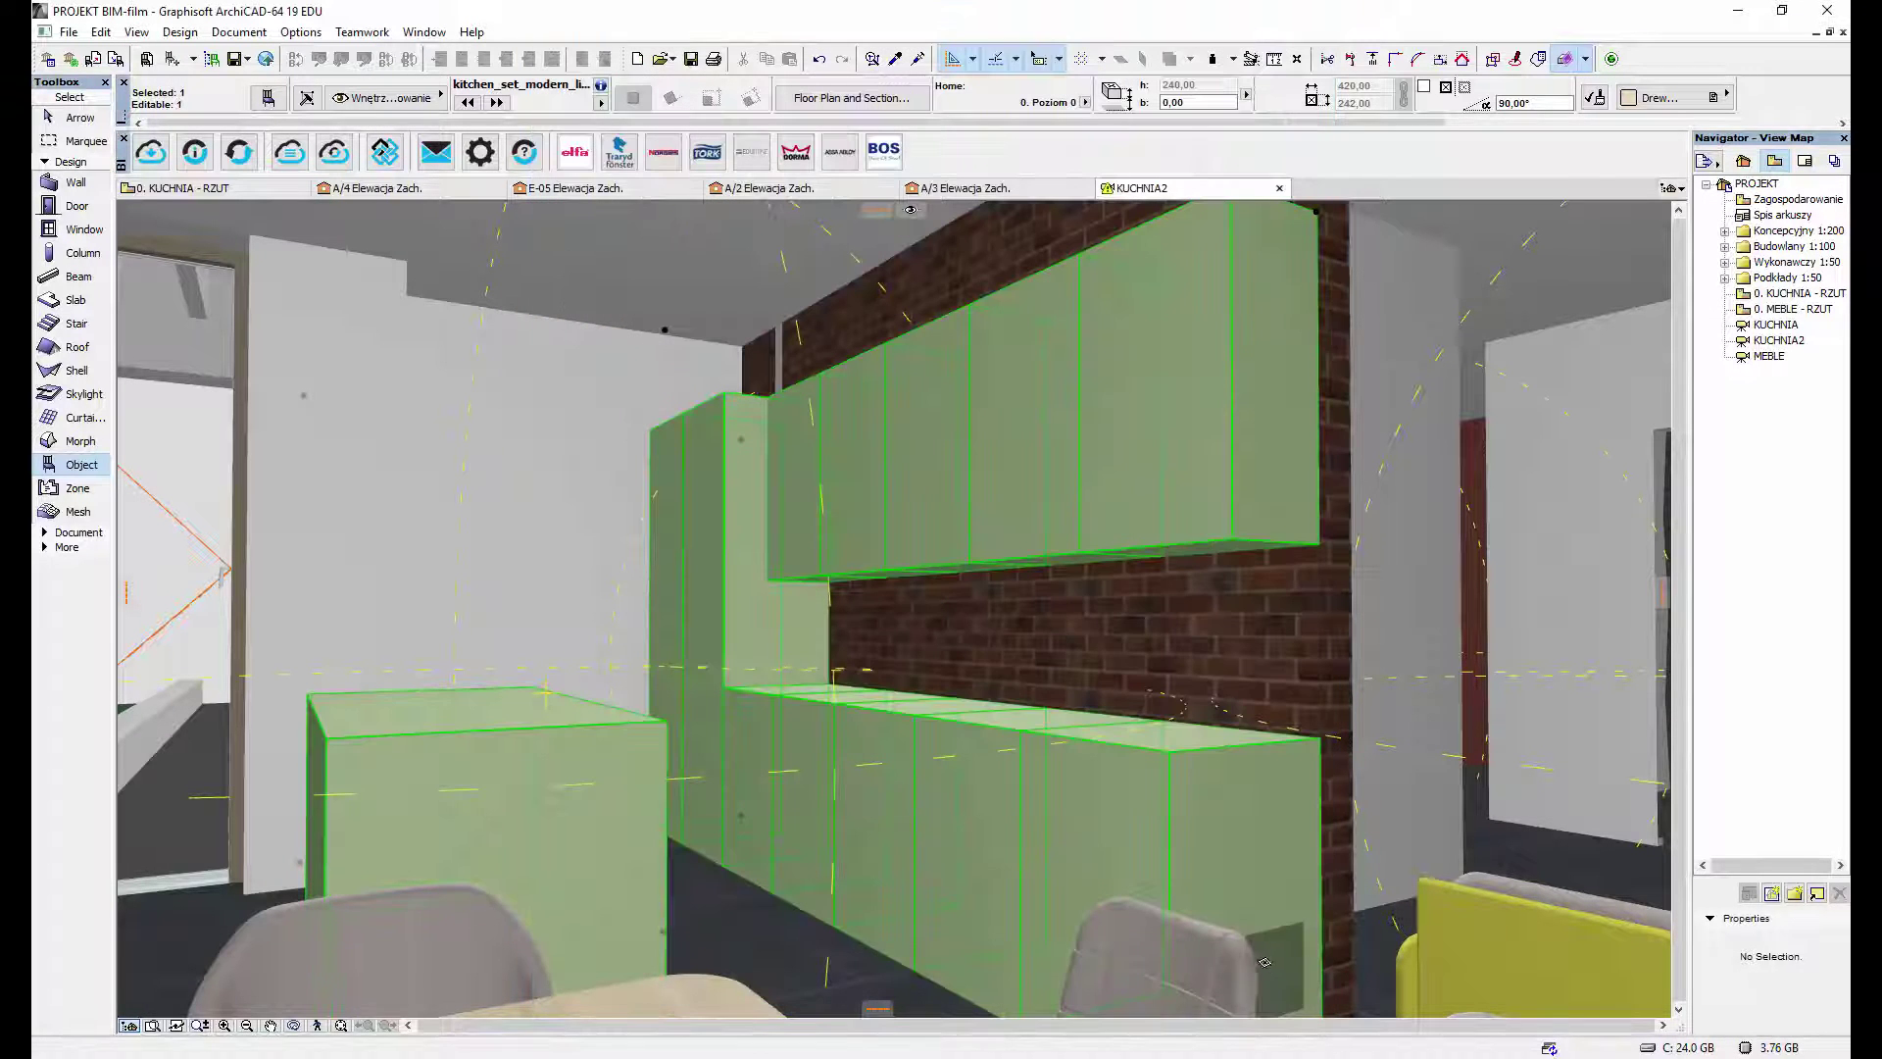
- Configure the kitchen set with LOD 300, Black top material and Maple White wood as the main material
{"action": "double_click", "coordinate": [1198, 817]}
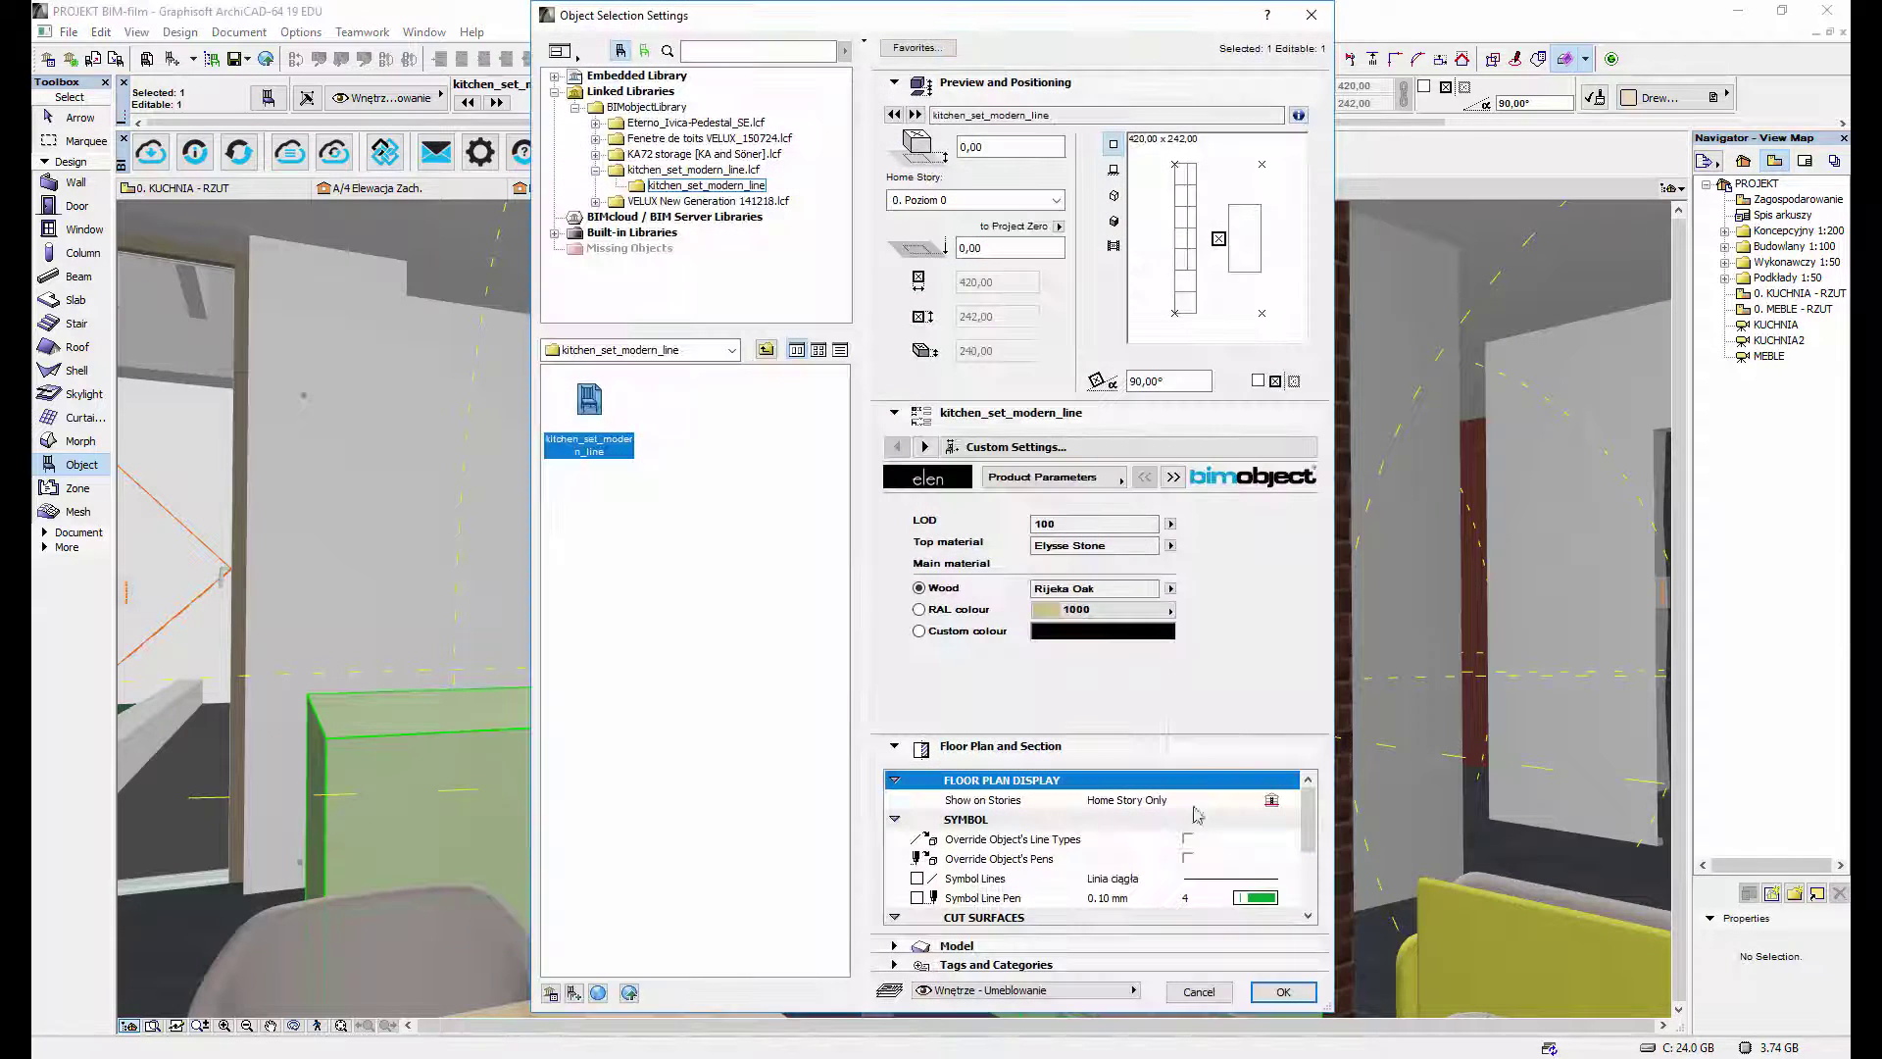
{"action": "left_click", "coordinate": [1190, 529]}
{"action": "left_click", "coordinate": [1170, 546]}
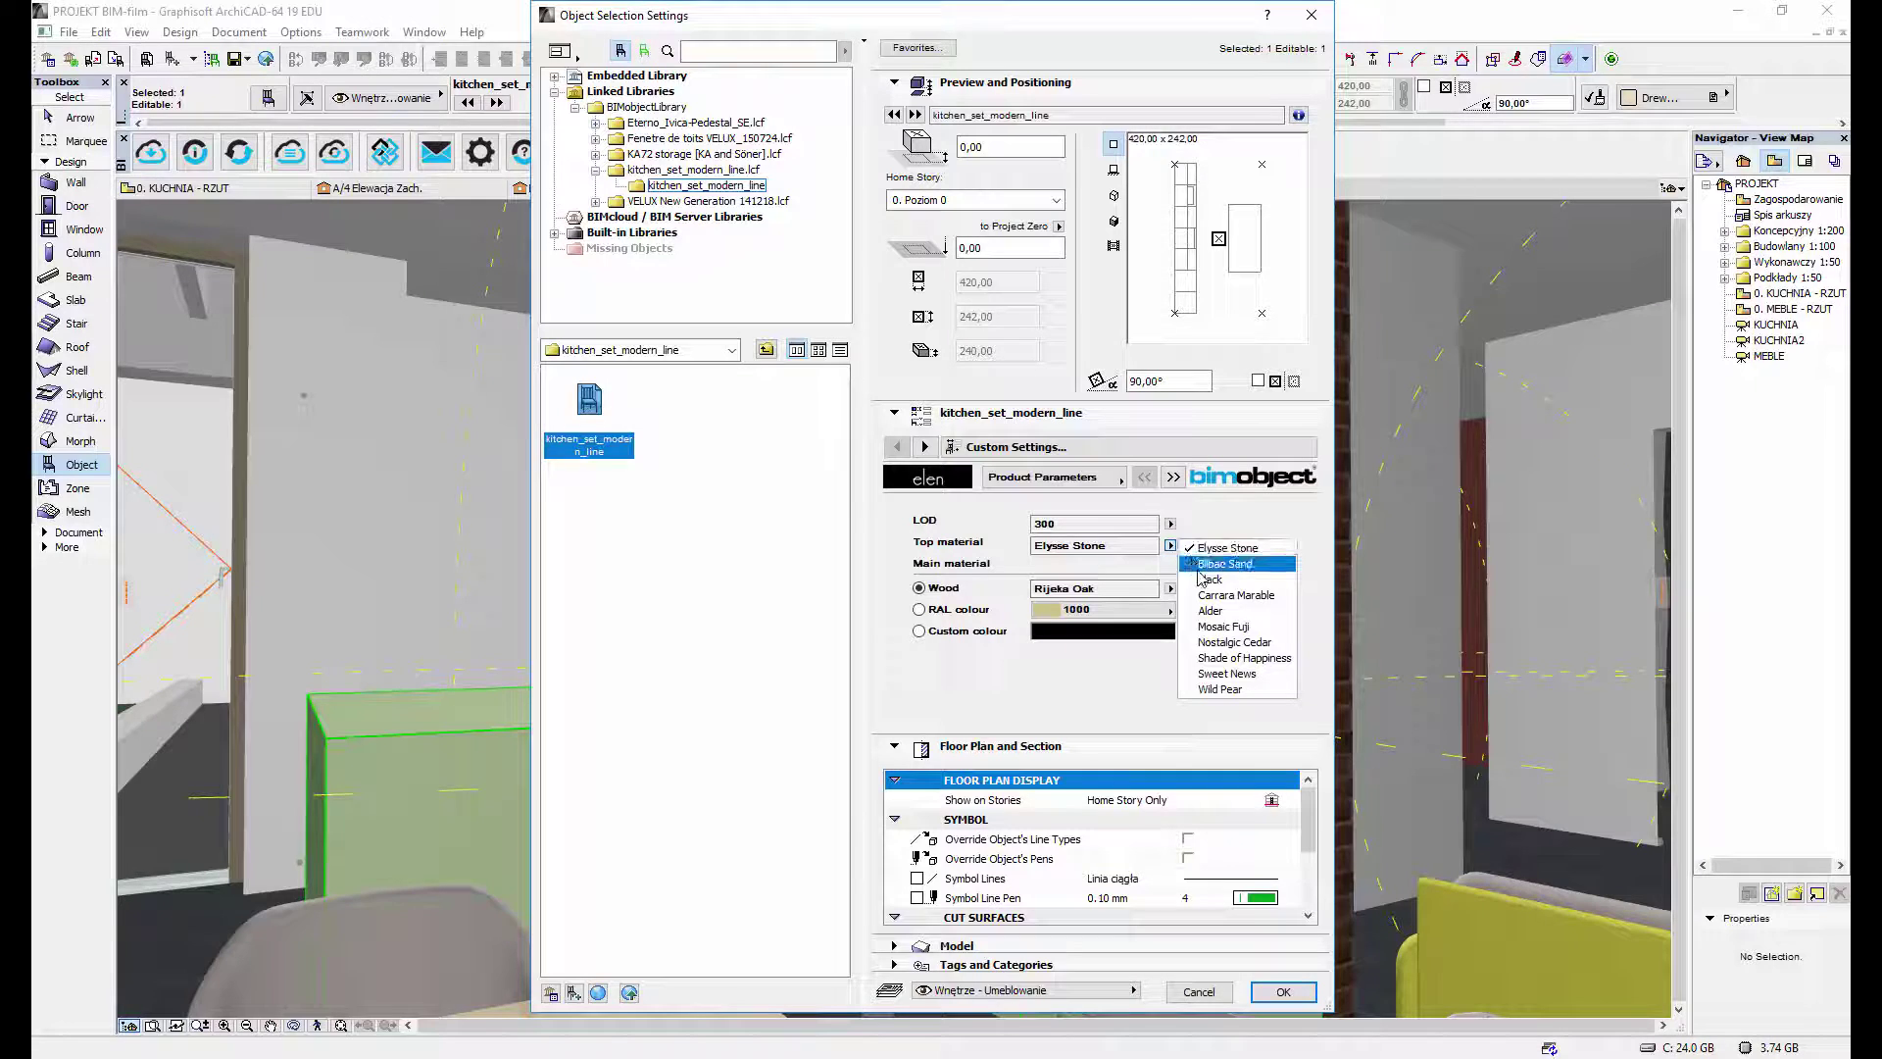
{"action": "left_click", "coordinate": [1202, 581]}
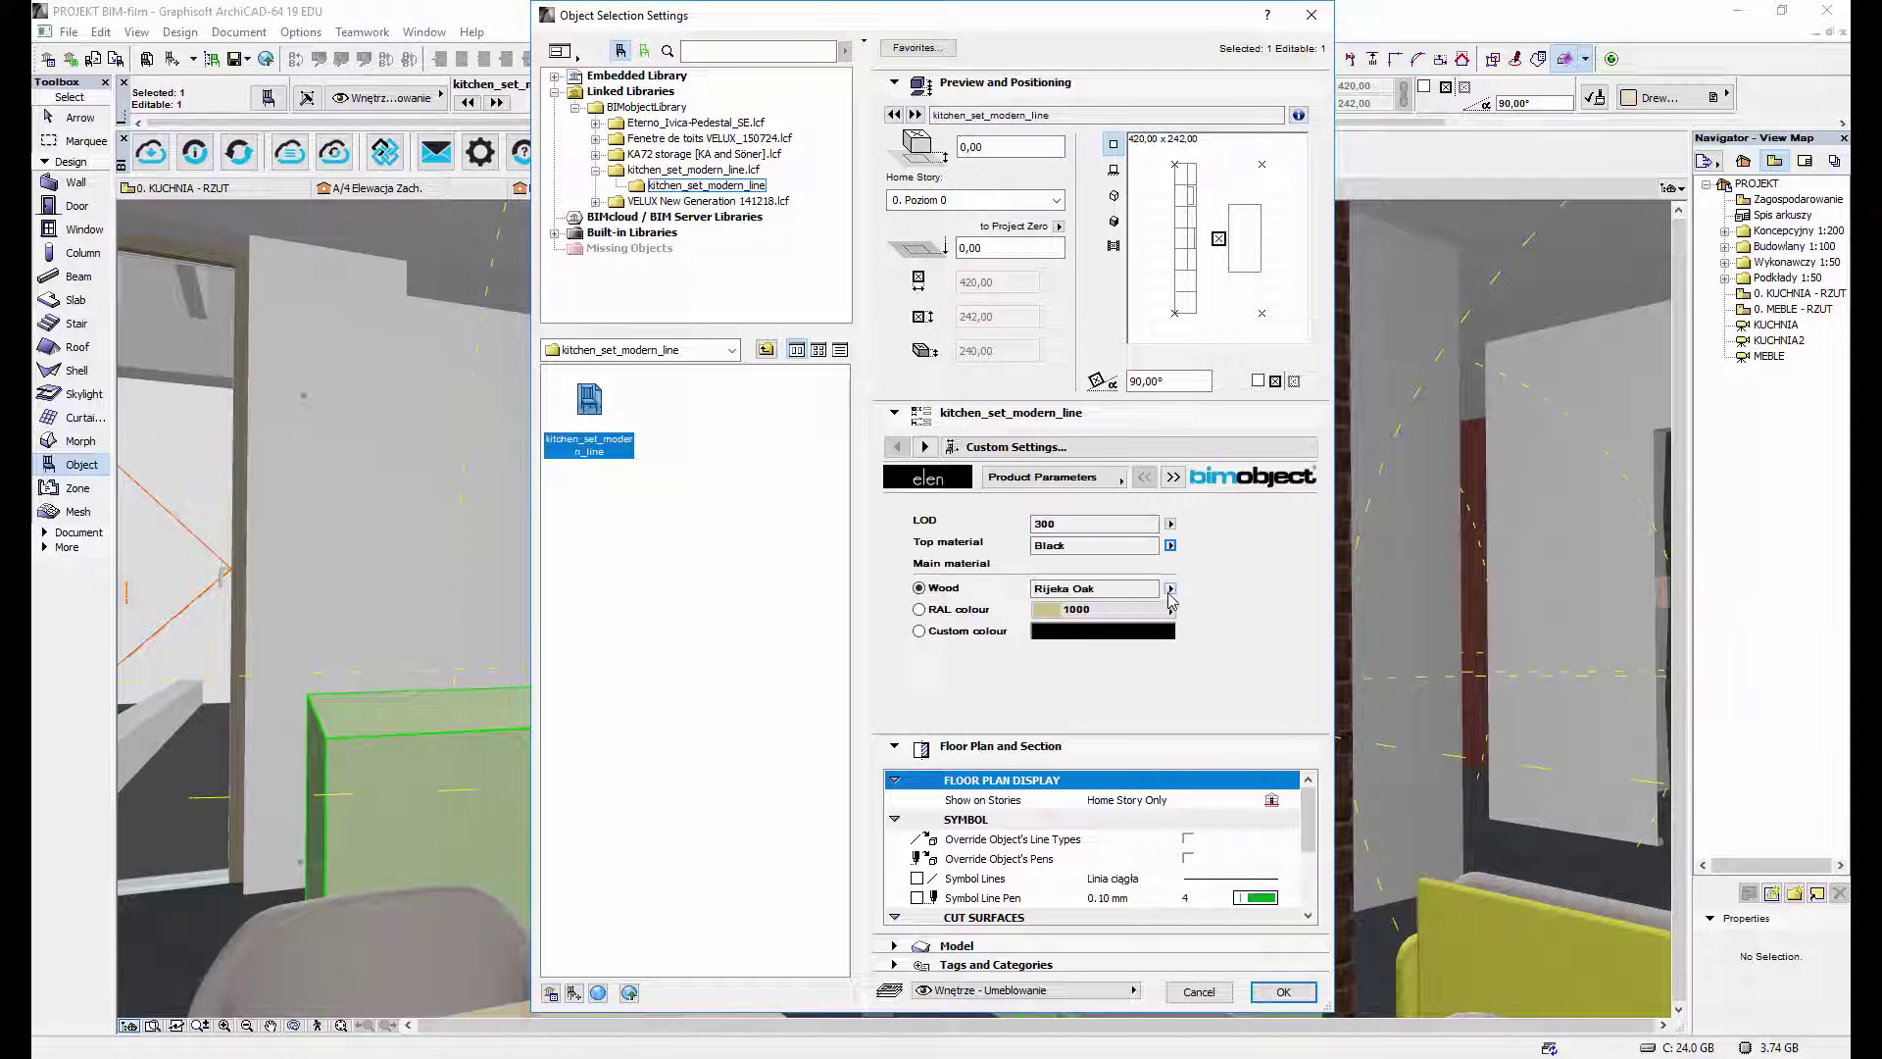
{"action": "left_click", "coordinate": [1170, 588]}
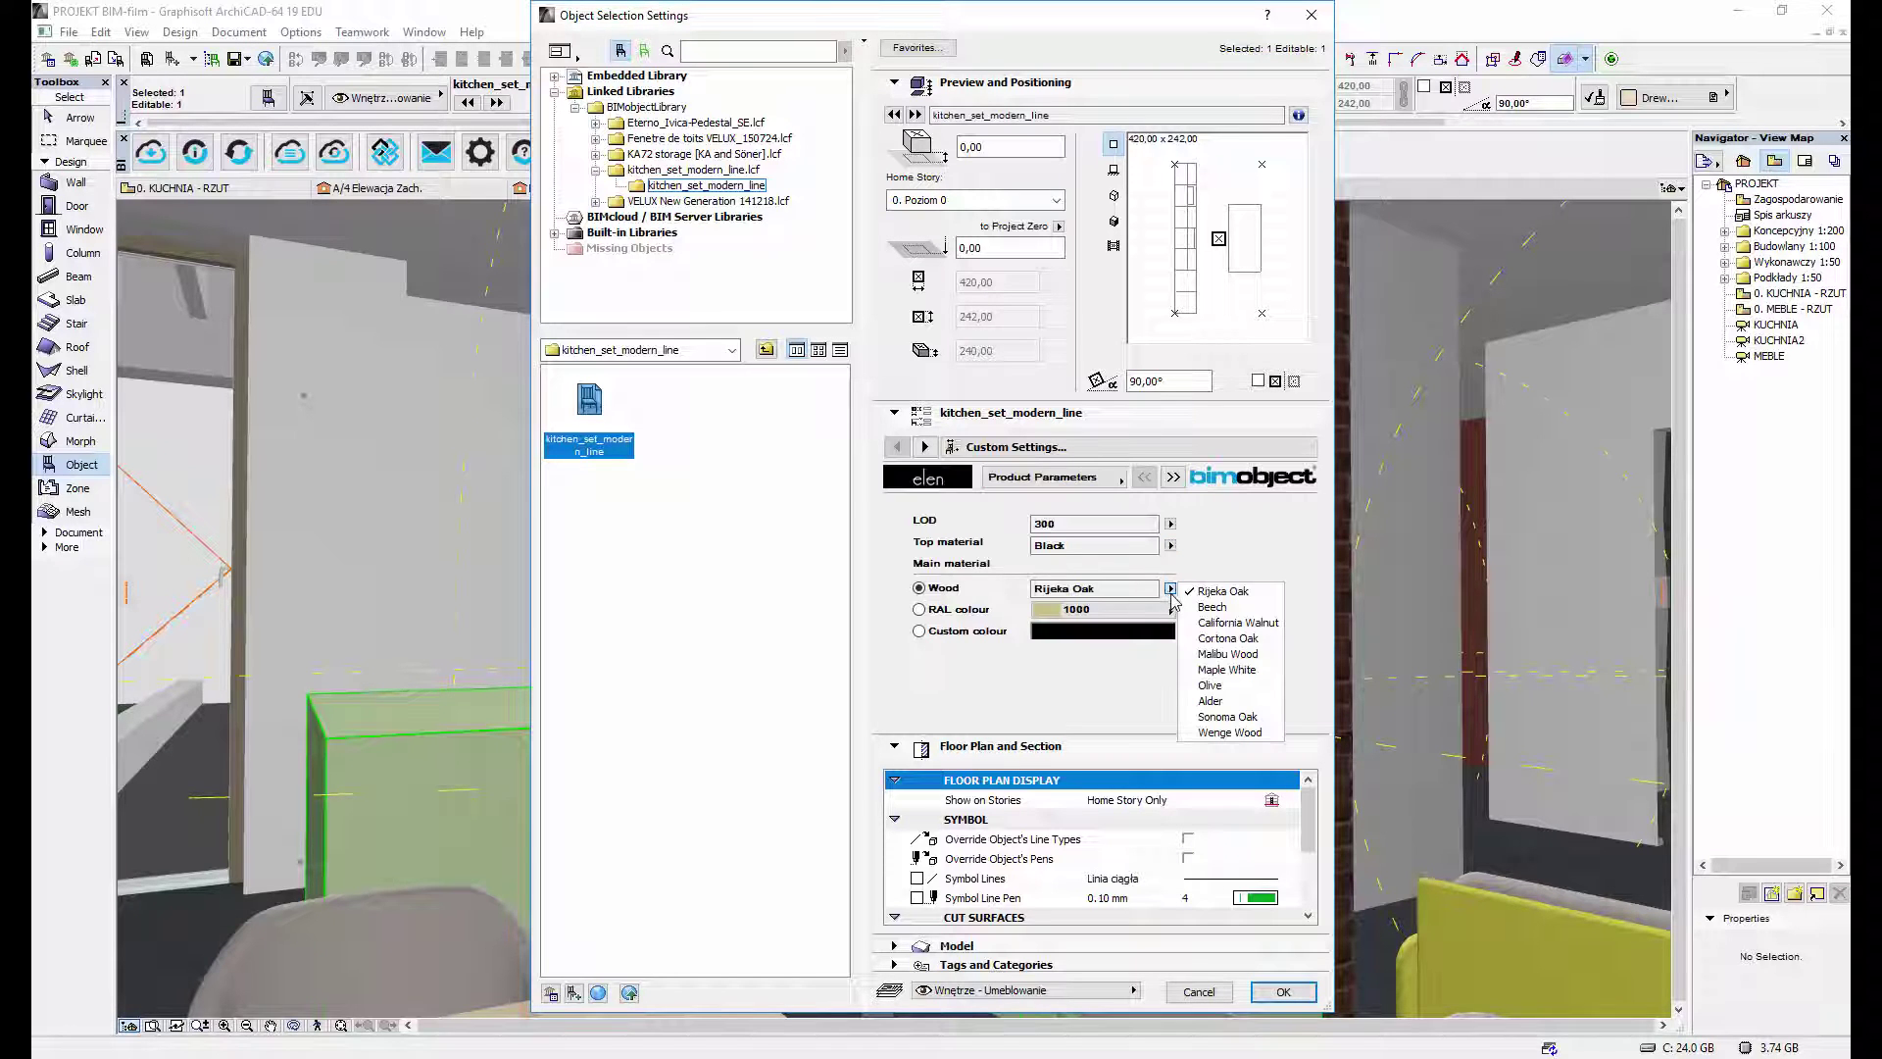
{"action": "left_click", "coordinate": [1212, 671]}
{"action": "left_click", "coordinate": [1284, 992]}
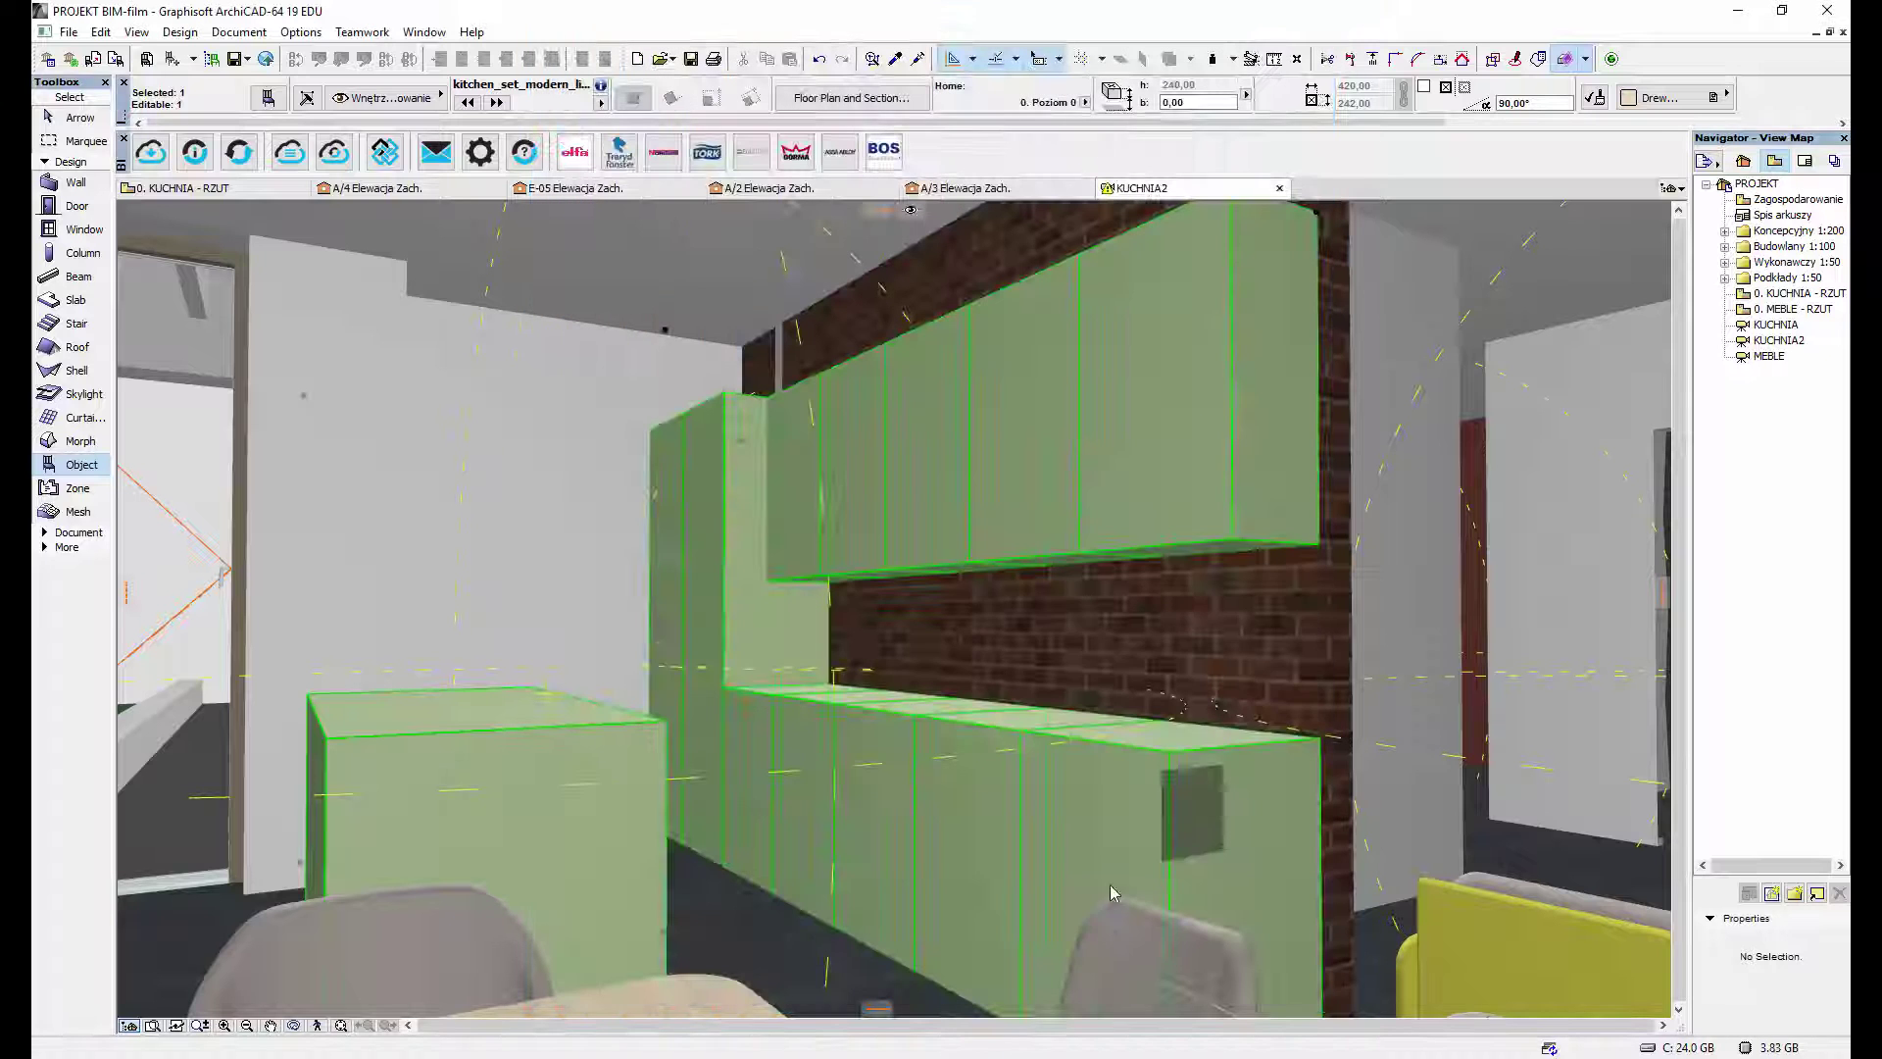
{"action": "key", "text": "Escape"}
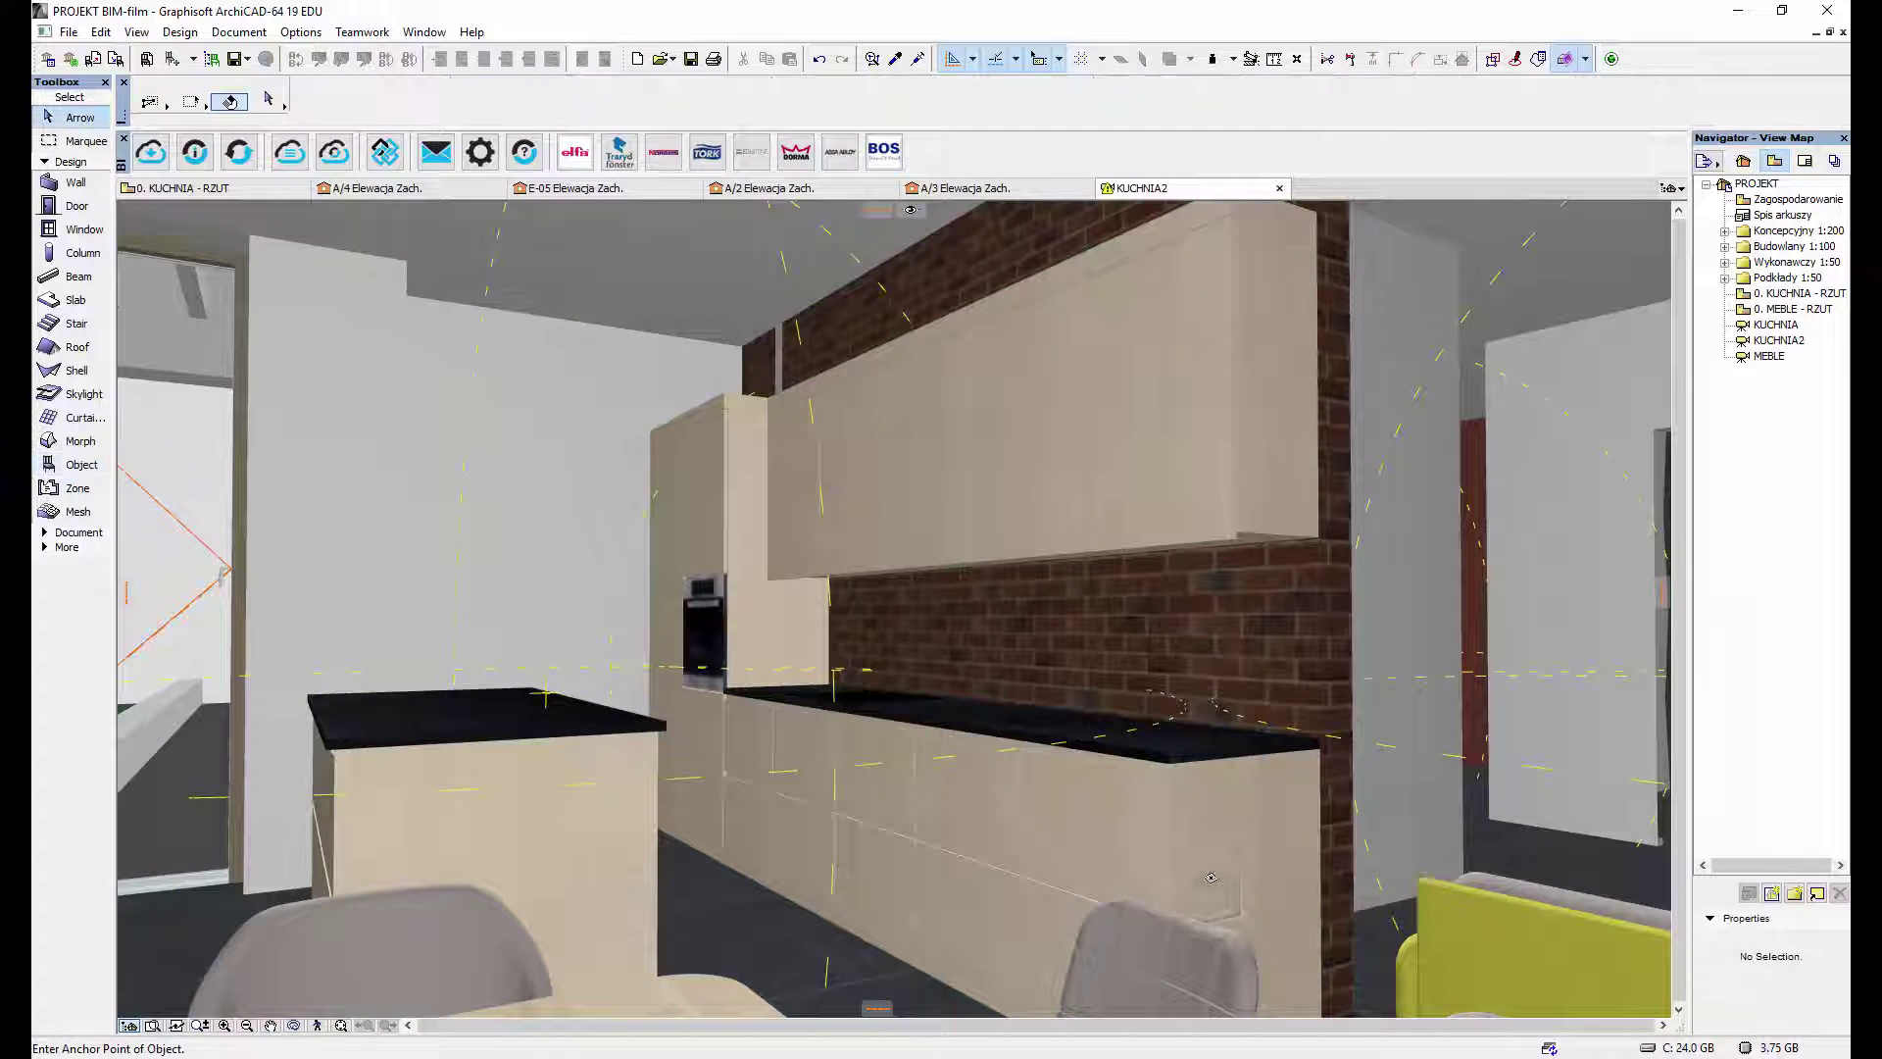
- Change the kitchen set's main material to RAL colour 5007
{"action": "left_click", "coordinate": [1226, 860]}
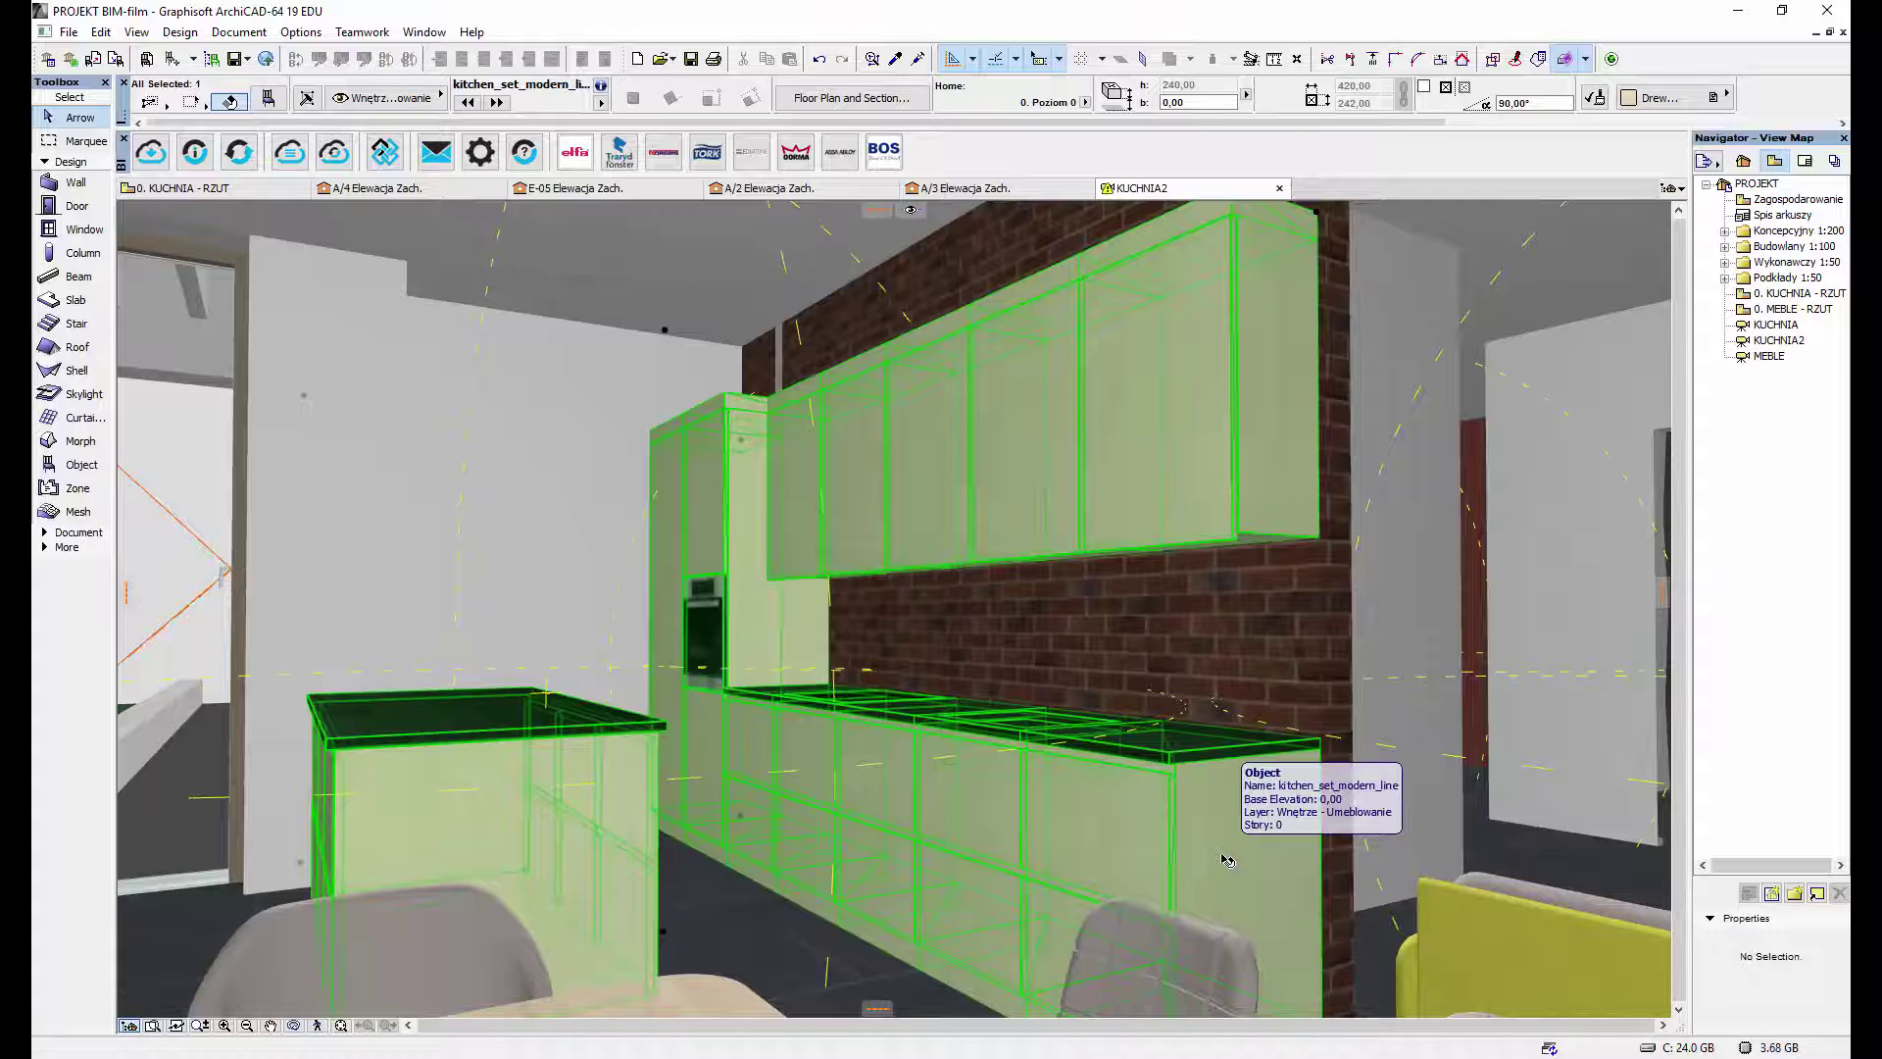
{"action": "key", "text": "ctrl+t"}
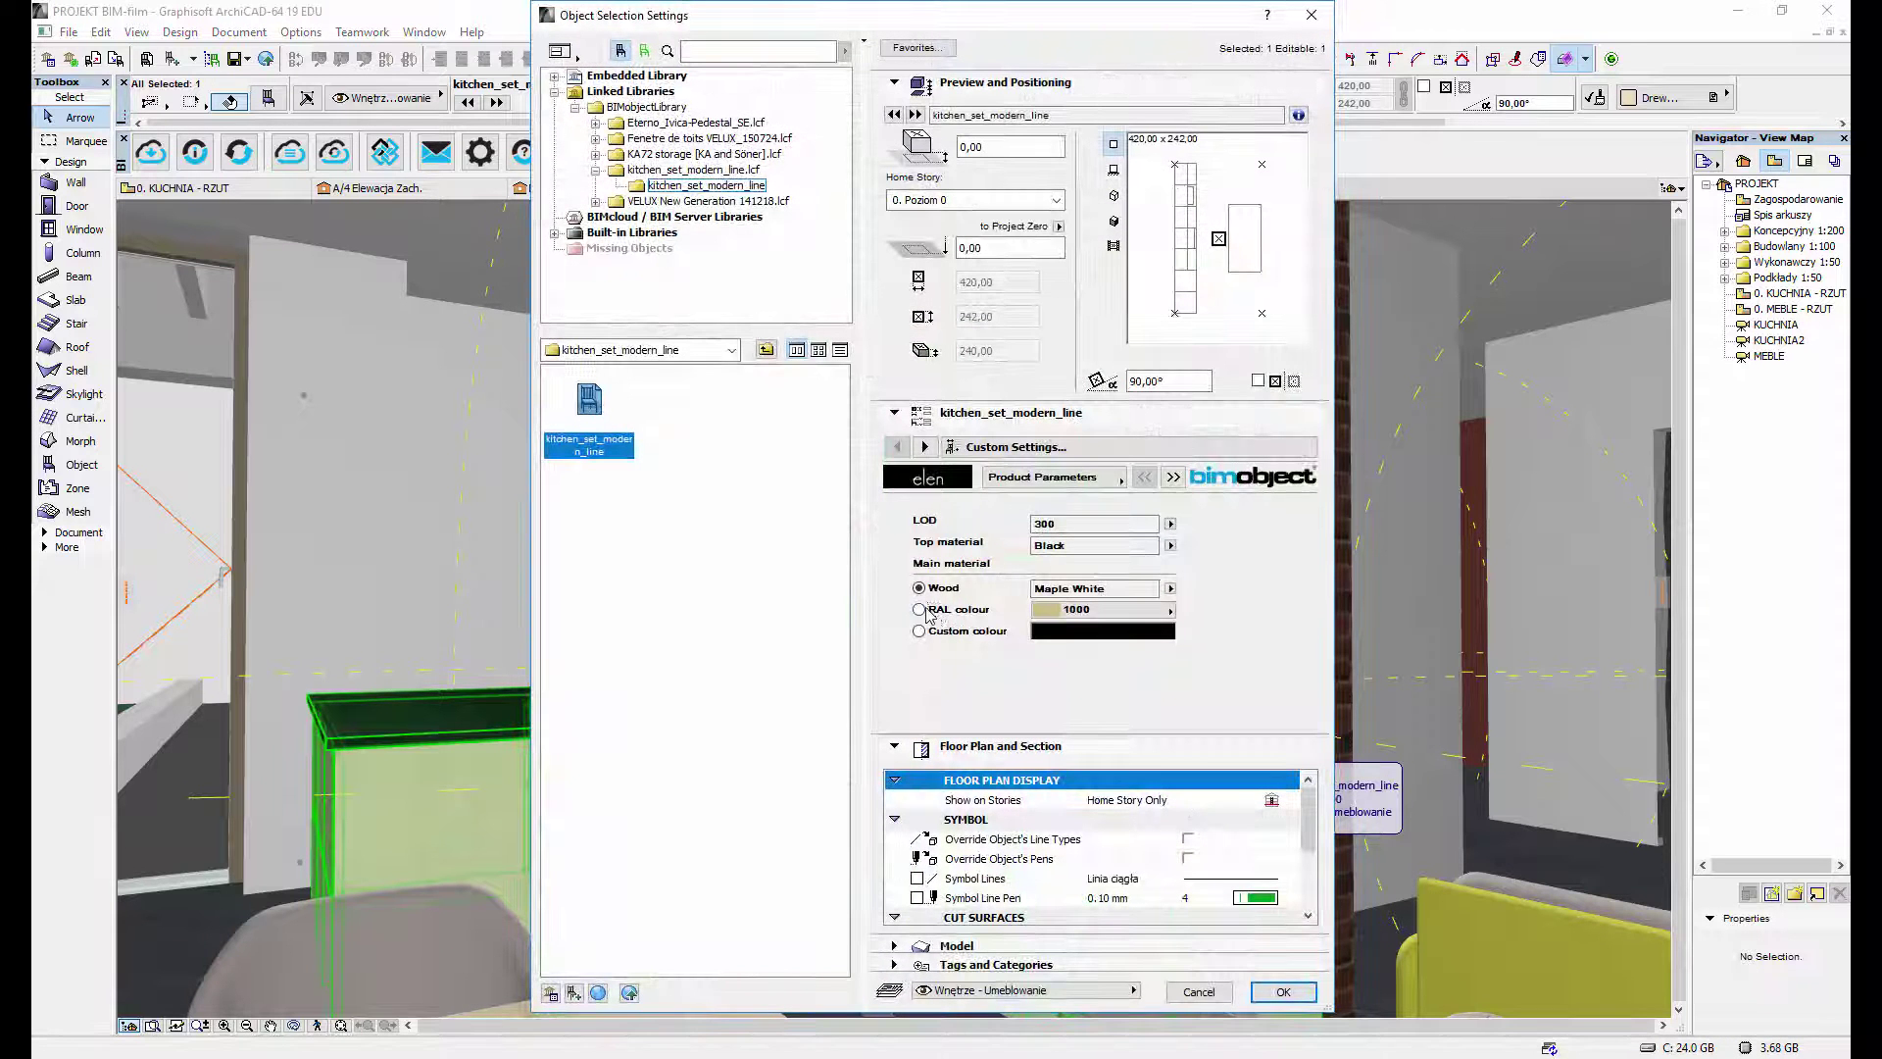
{"action": "left_click", "coordinate": [922, 610]}
{"action": "left_click", "coordinate": [1068, 612]}
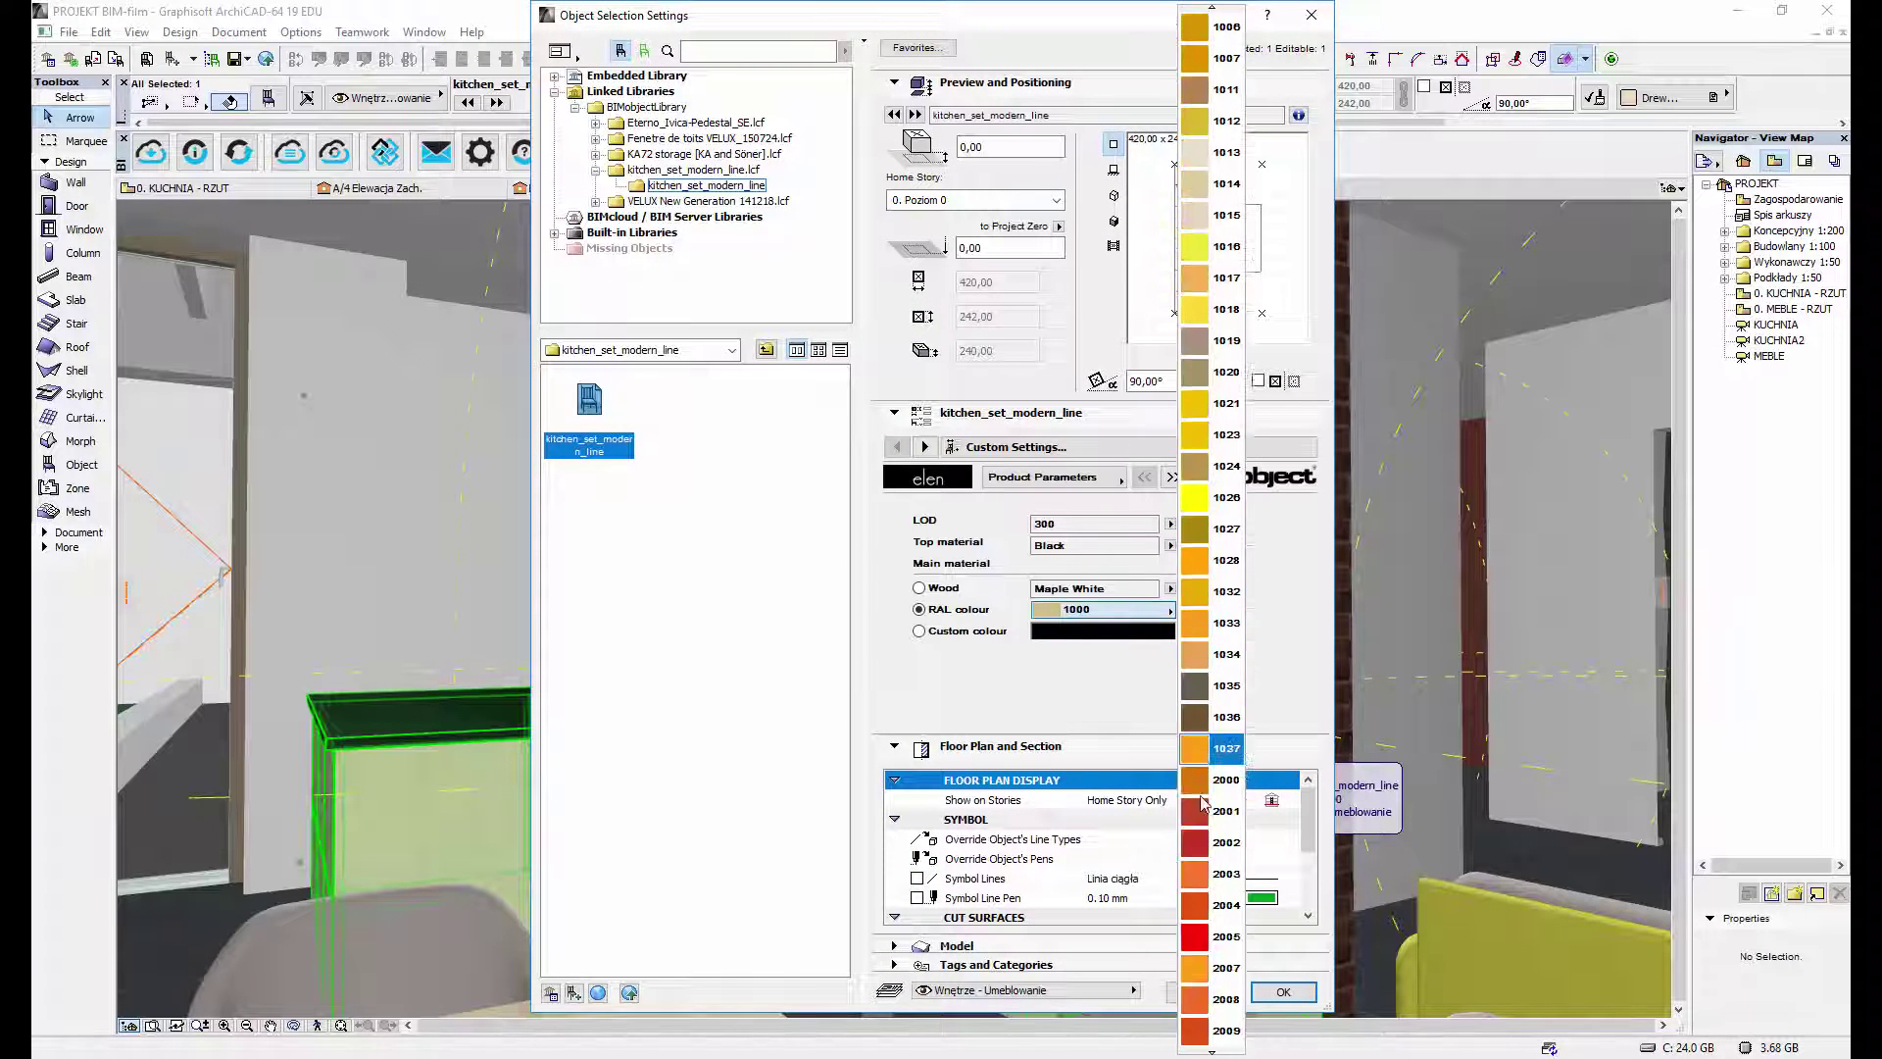
{"action": "scroll", "coordinate": [1205, 803], "scroll_direction": "down", "scroll_amount": 9}
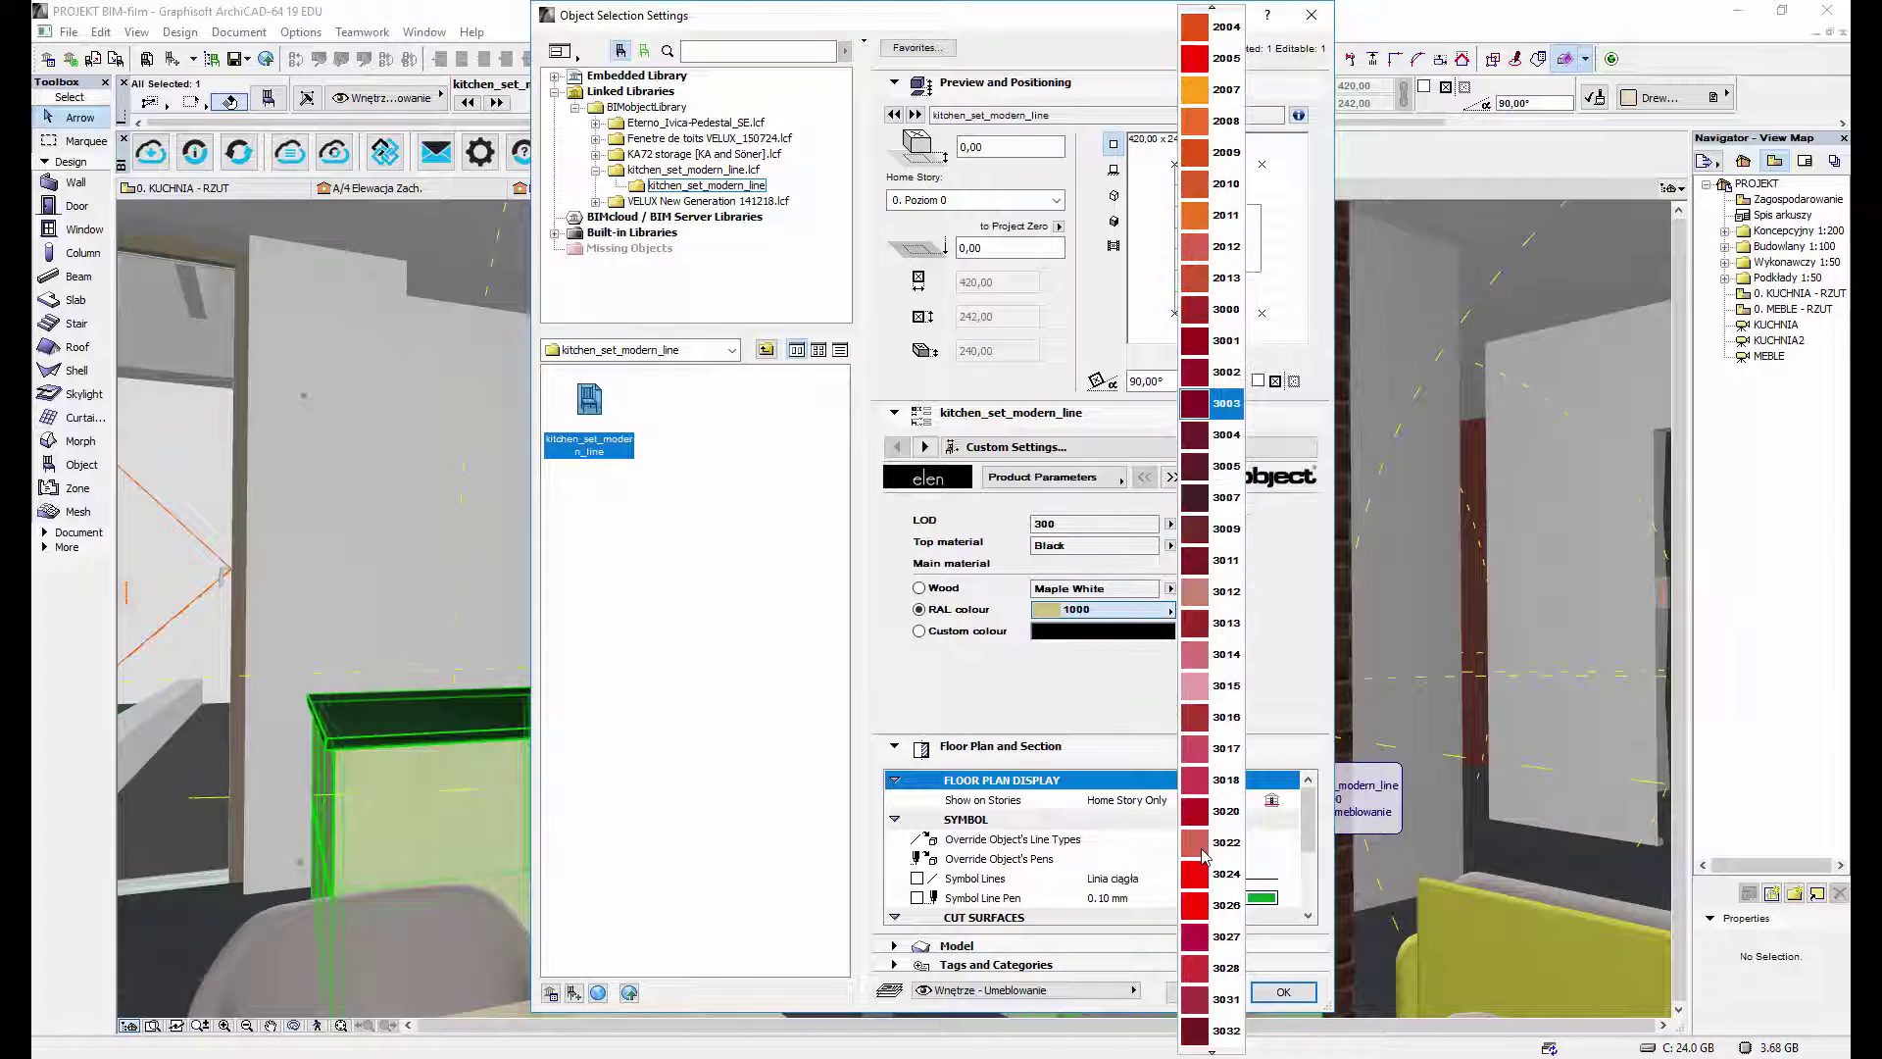
{"action": "scroll", "coordinate": [1220, 883], "scroll_direction": "down", "scroll_amount": 3}
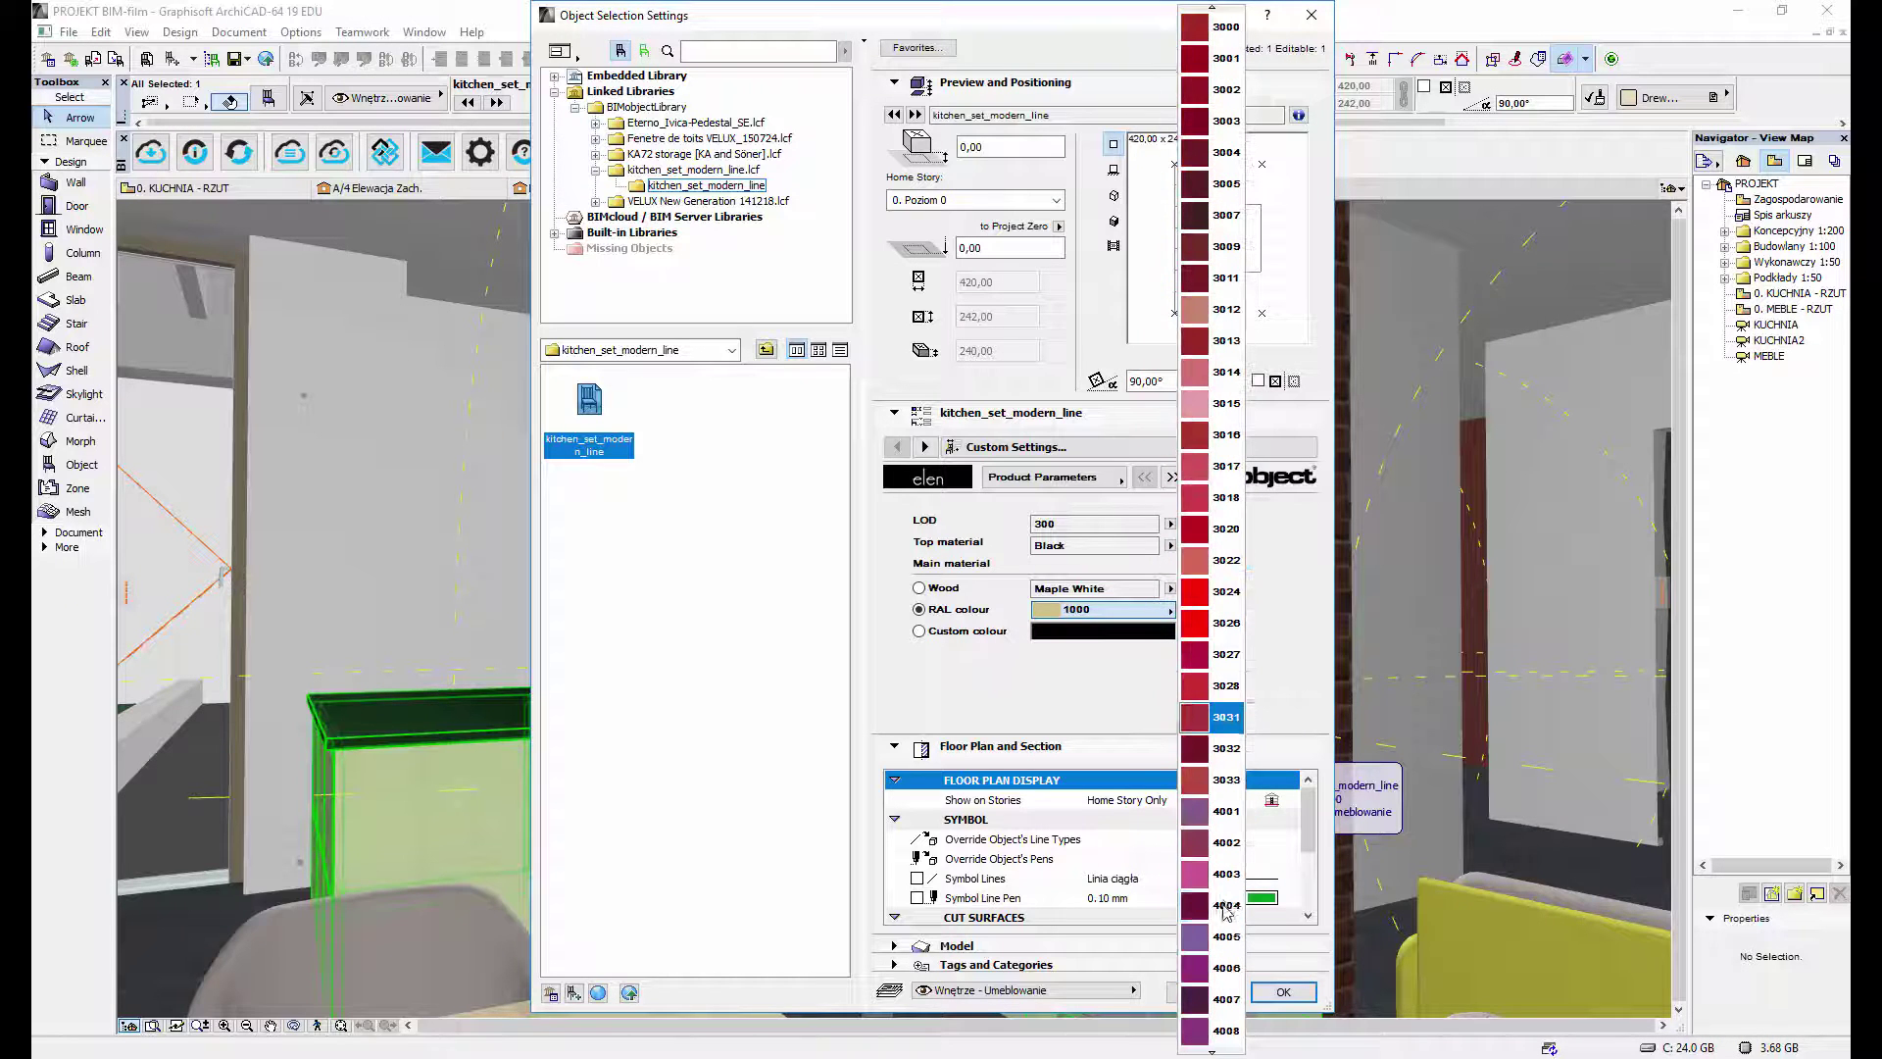
{"action": "left_click", "coordinate": [1226, 999]}
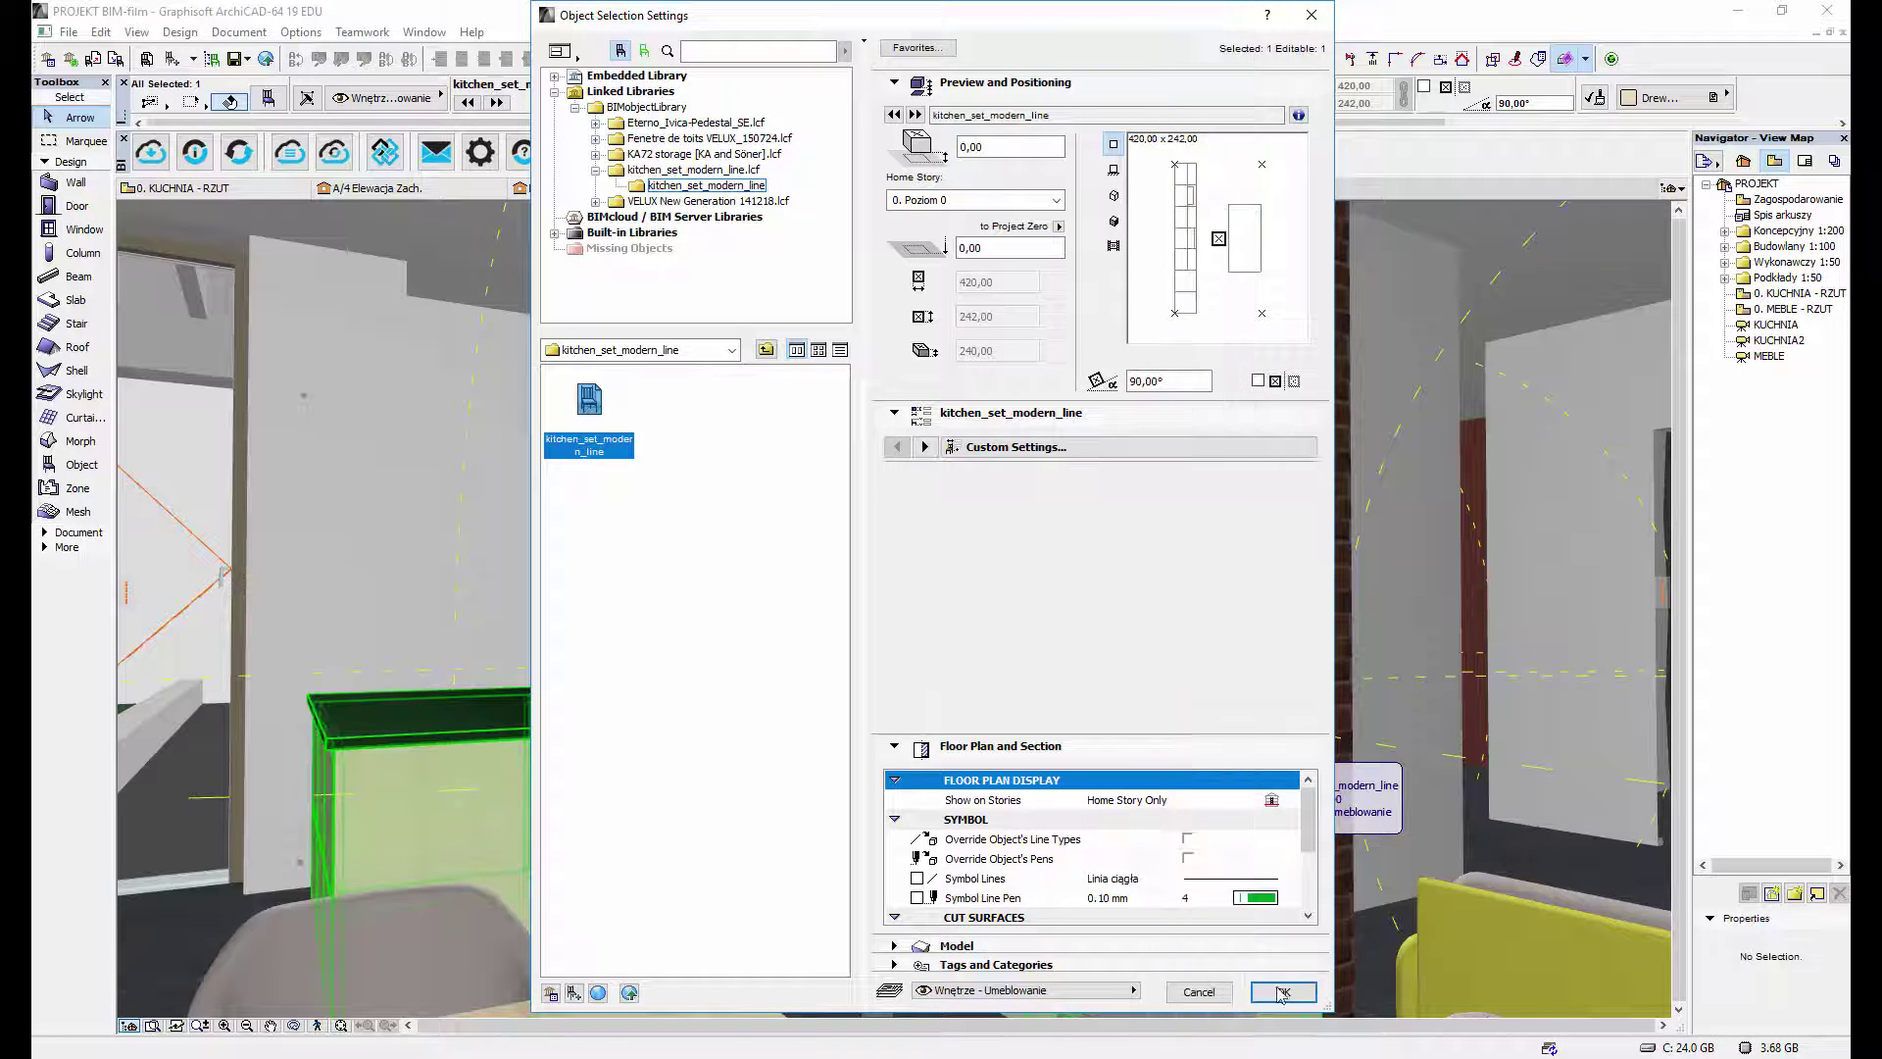
{"action": "left_click", "coordinate": [1282, 993]}
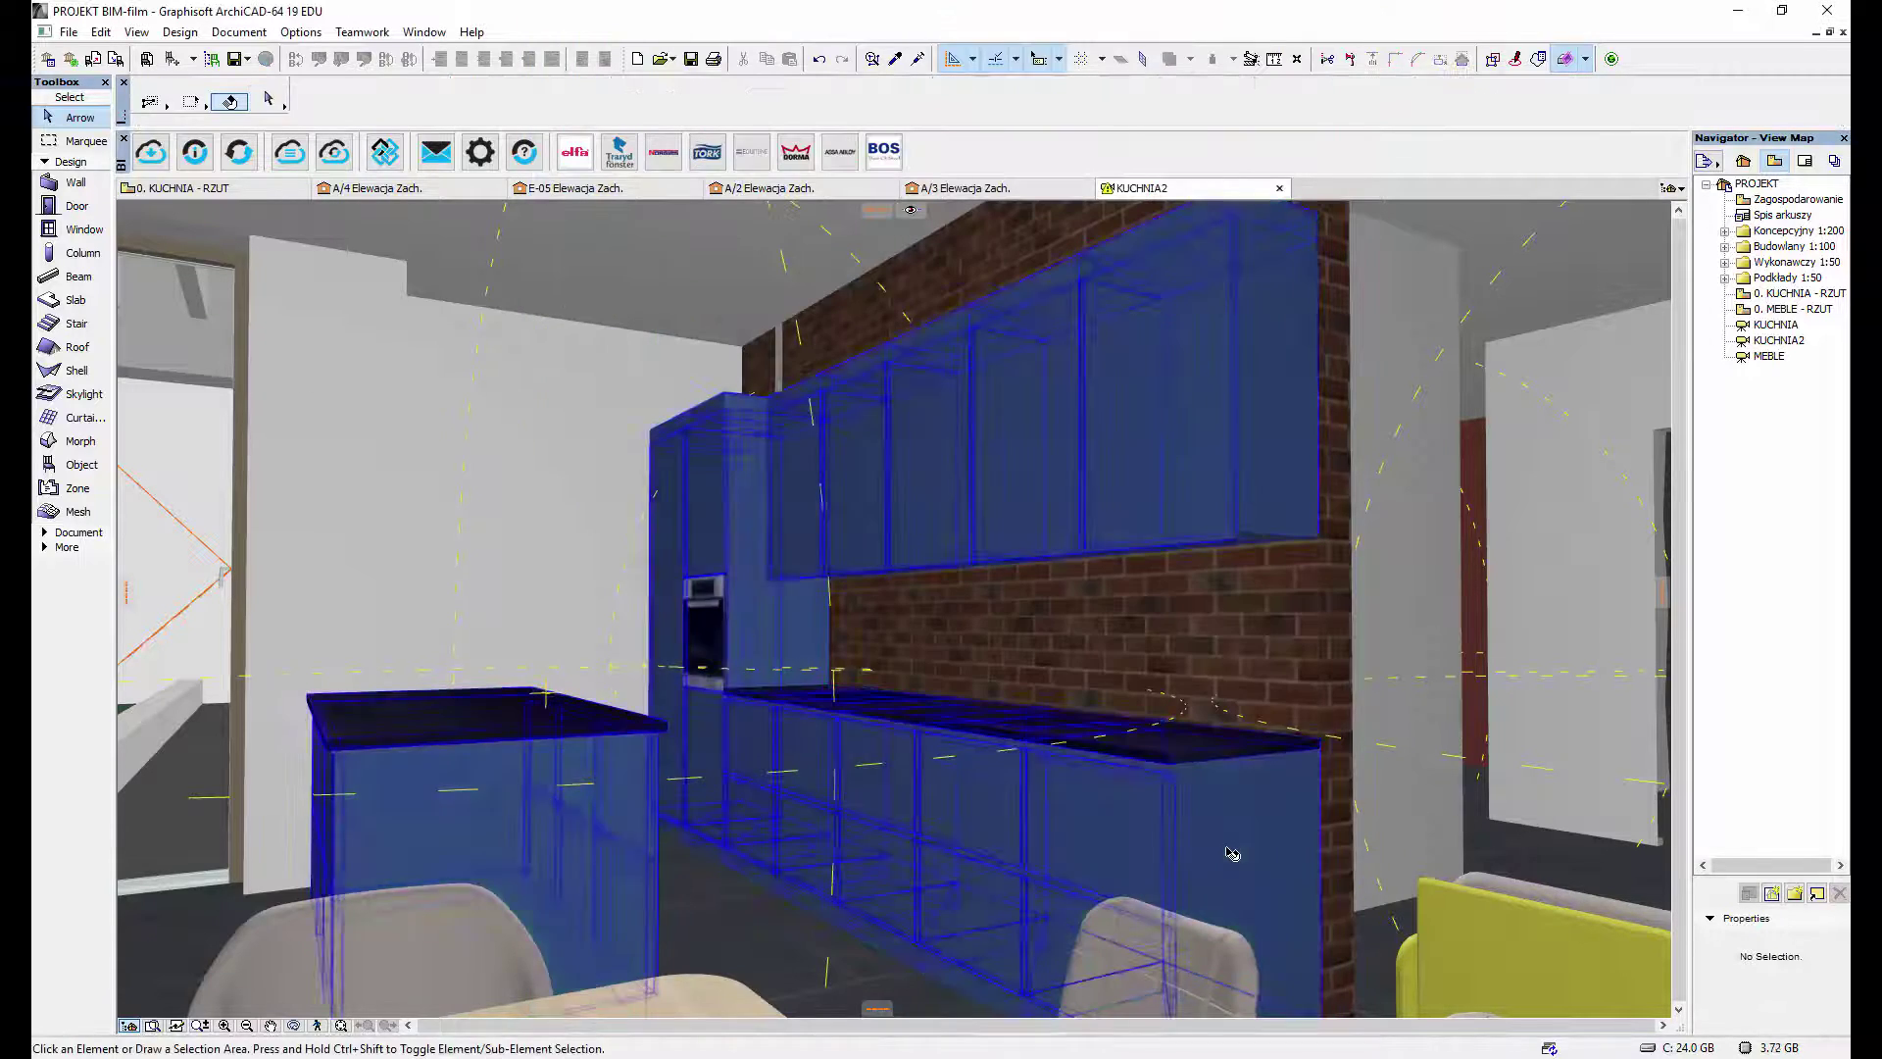
- Switch the kitchen set's main material to a custom colour, picking a green and raising its brightness
{"action": "double_click", "coordinate": [1232, 853]}
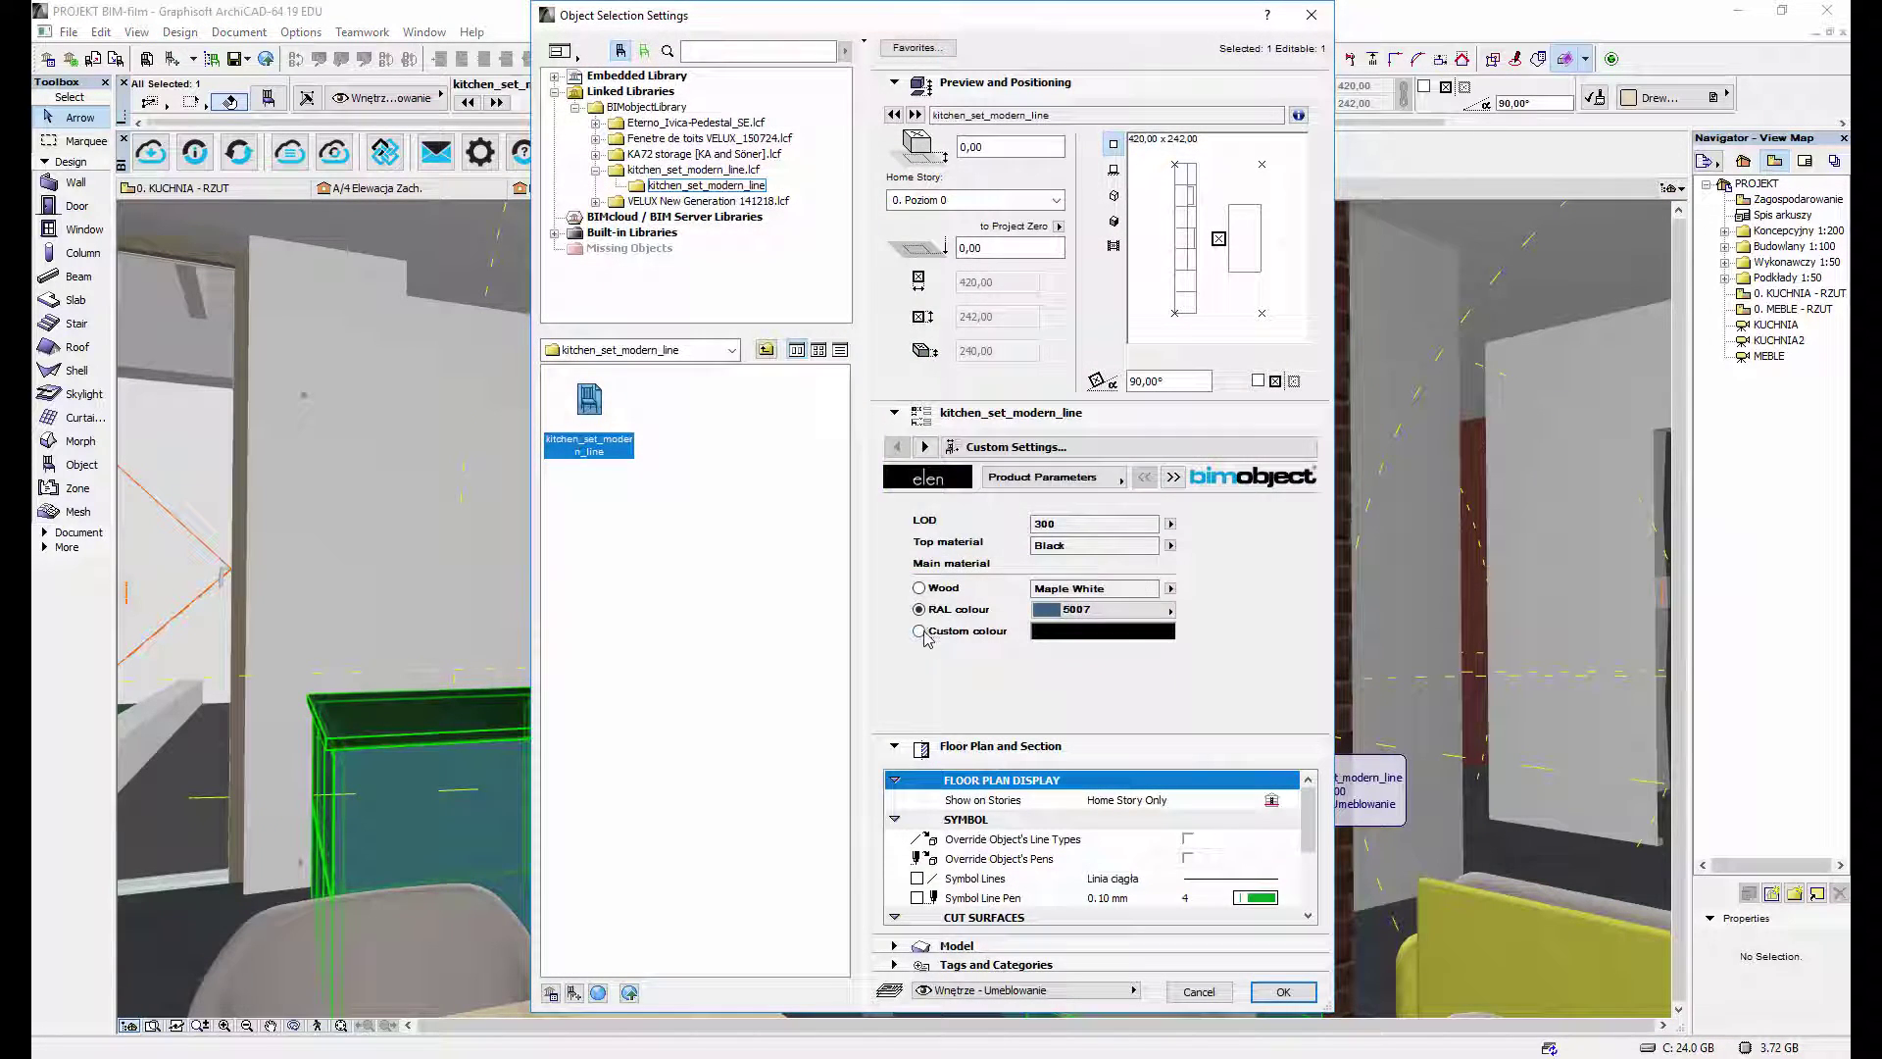
{"action": "left_click", "coordinate": [919, 630]}
{"action": "left_click", "coordinate": [1054, 632]}
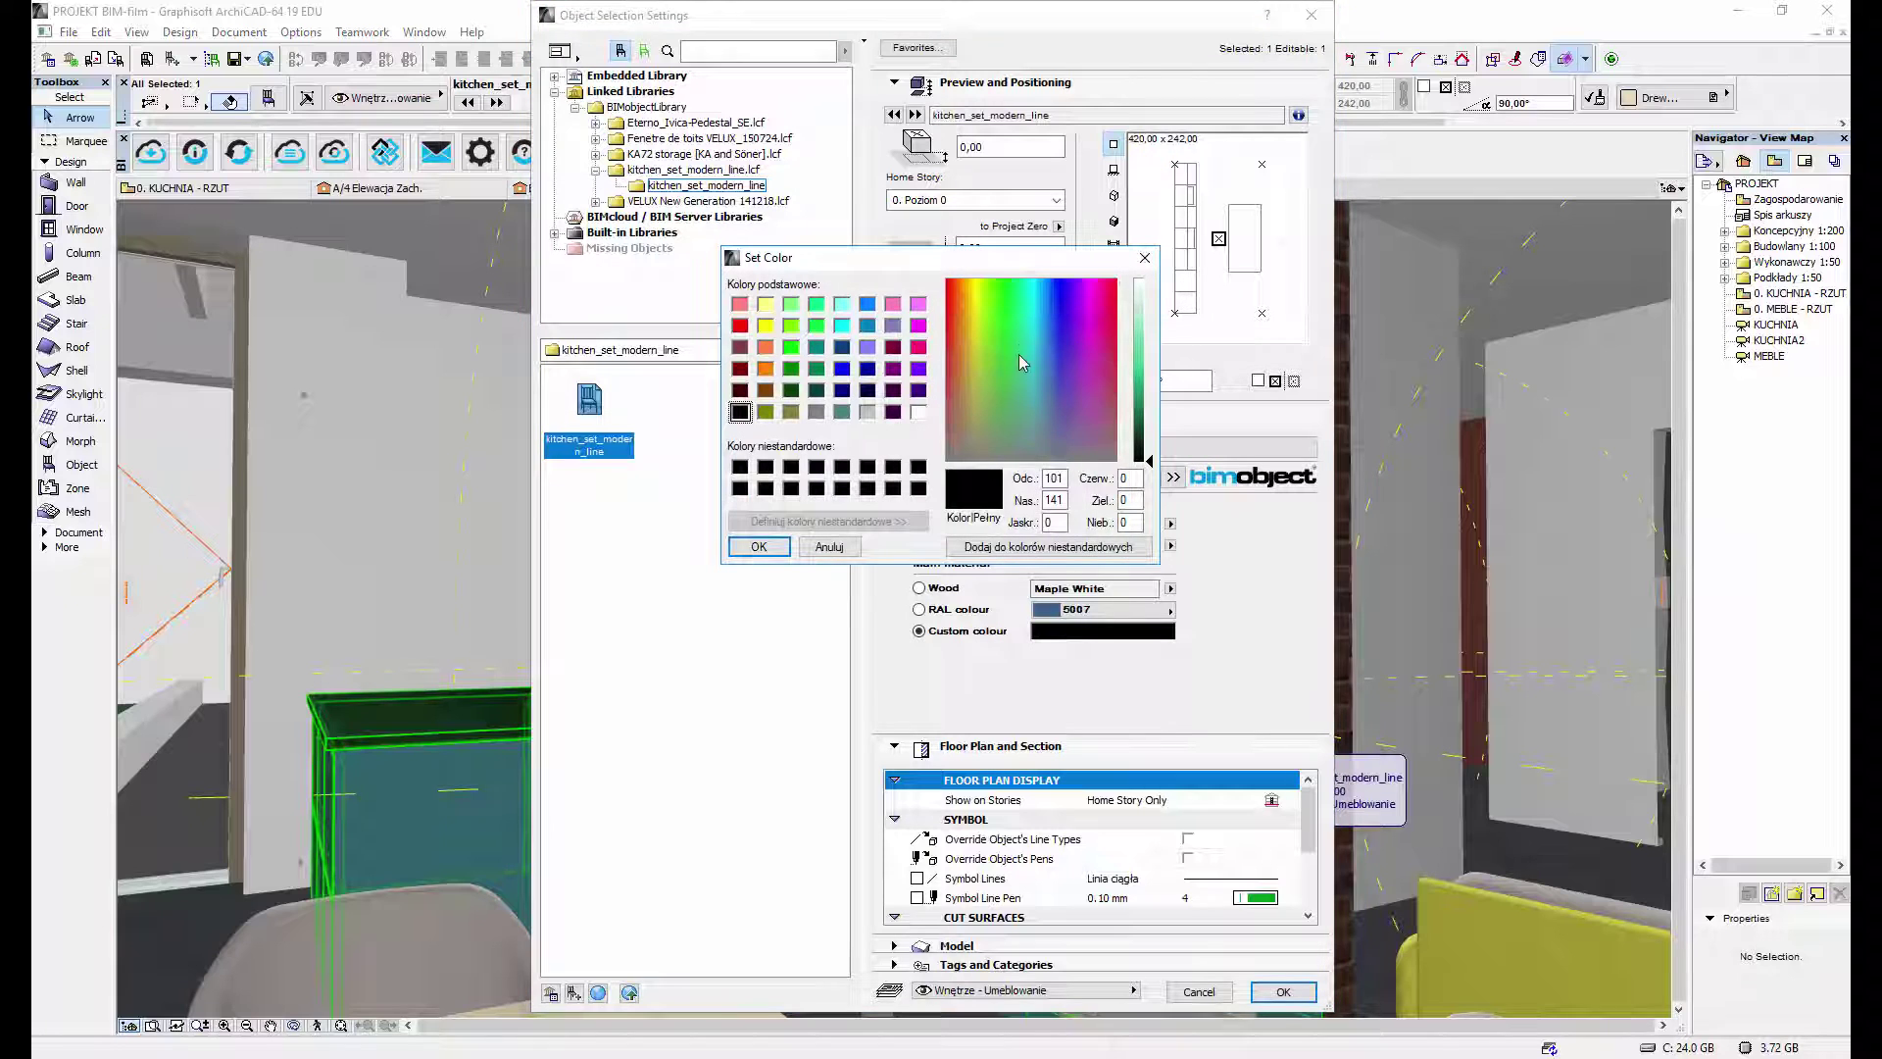
{"action": "left_click", "coordinate": [1011, 364]}
{"action": "left_click_drag", "start_coordinate": [1149, 459], "coordinate": [1145, 392]}
{"action": "left_click", "coordinate": [759, 546]}
{"action": "left_click", "coordinate": [1283, 991]}
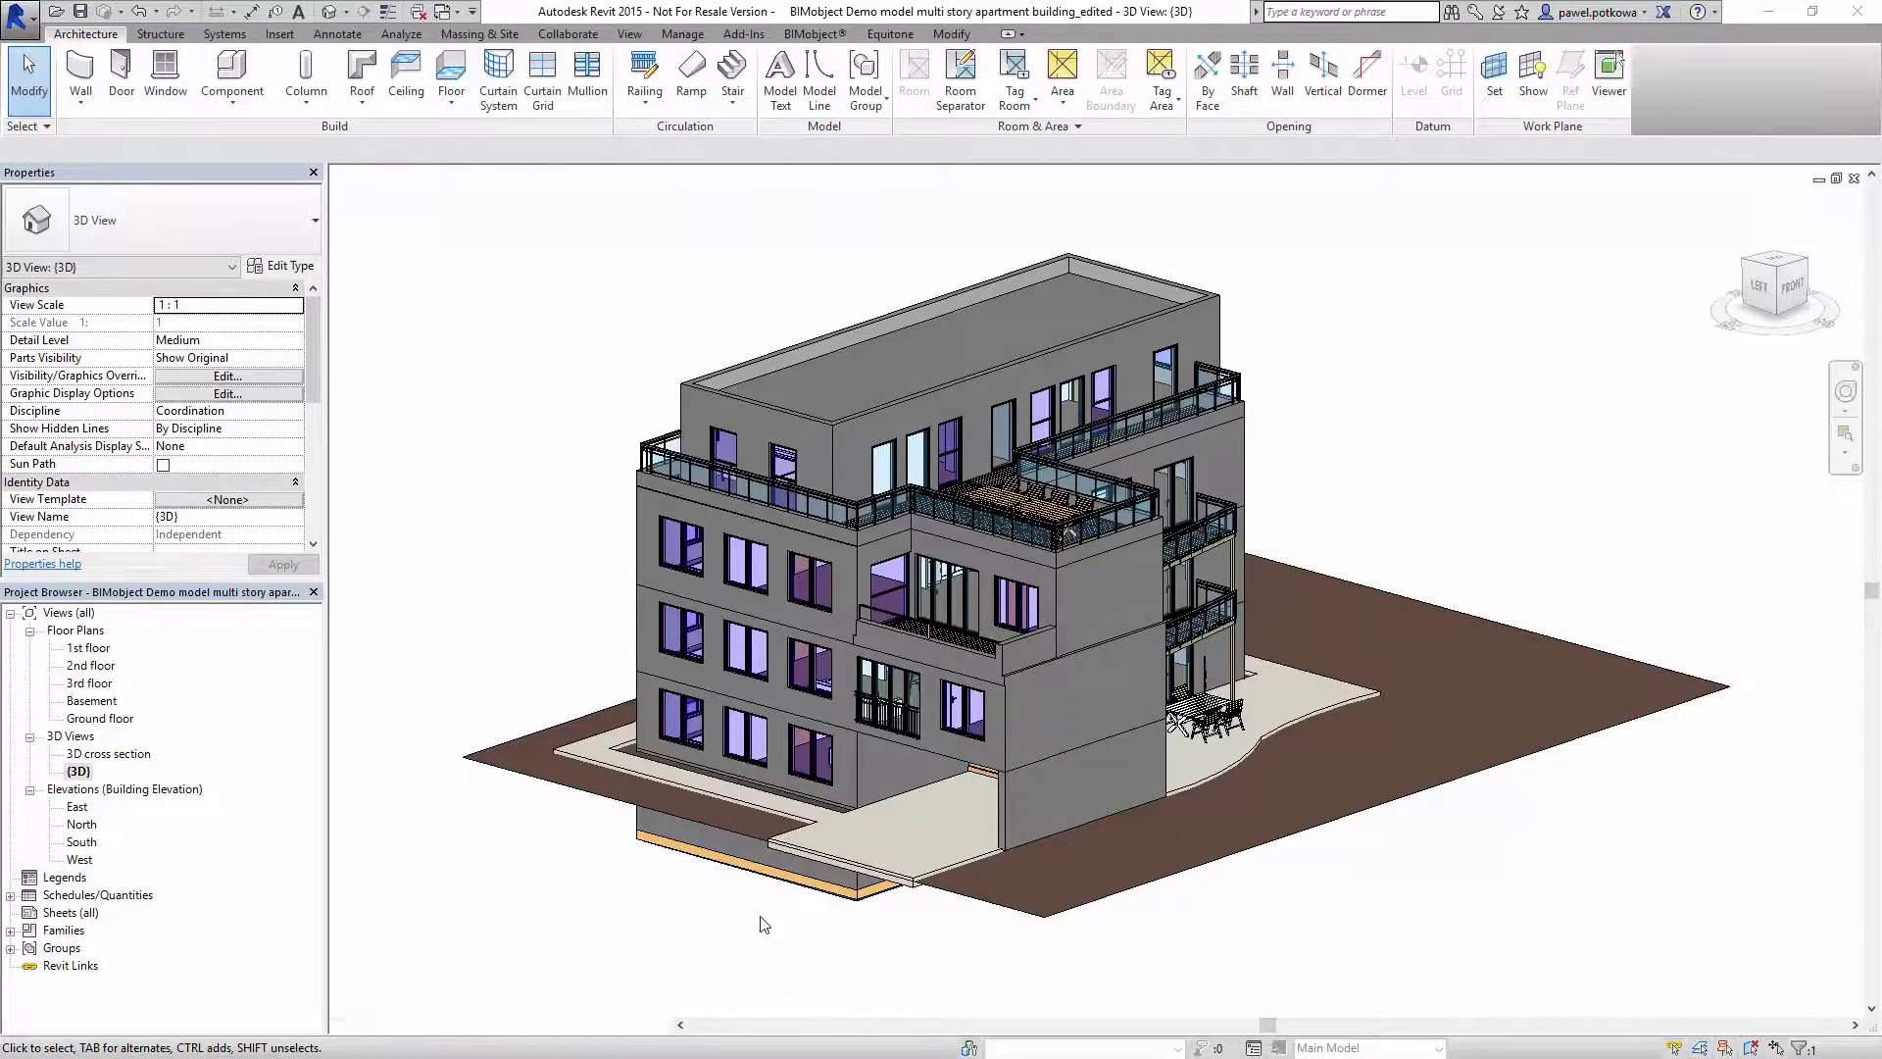
- Switch to Revit, view the apartment building from another angle and examine its interior in the 3D cross section view
{"action": "middle_click_drag", "start_coordinate": [761, 945], "coordinate": [676, 725], "text": "shift"}
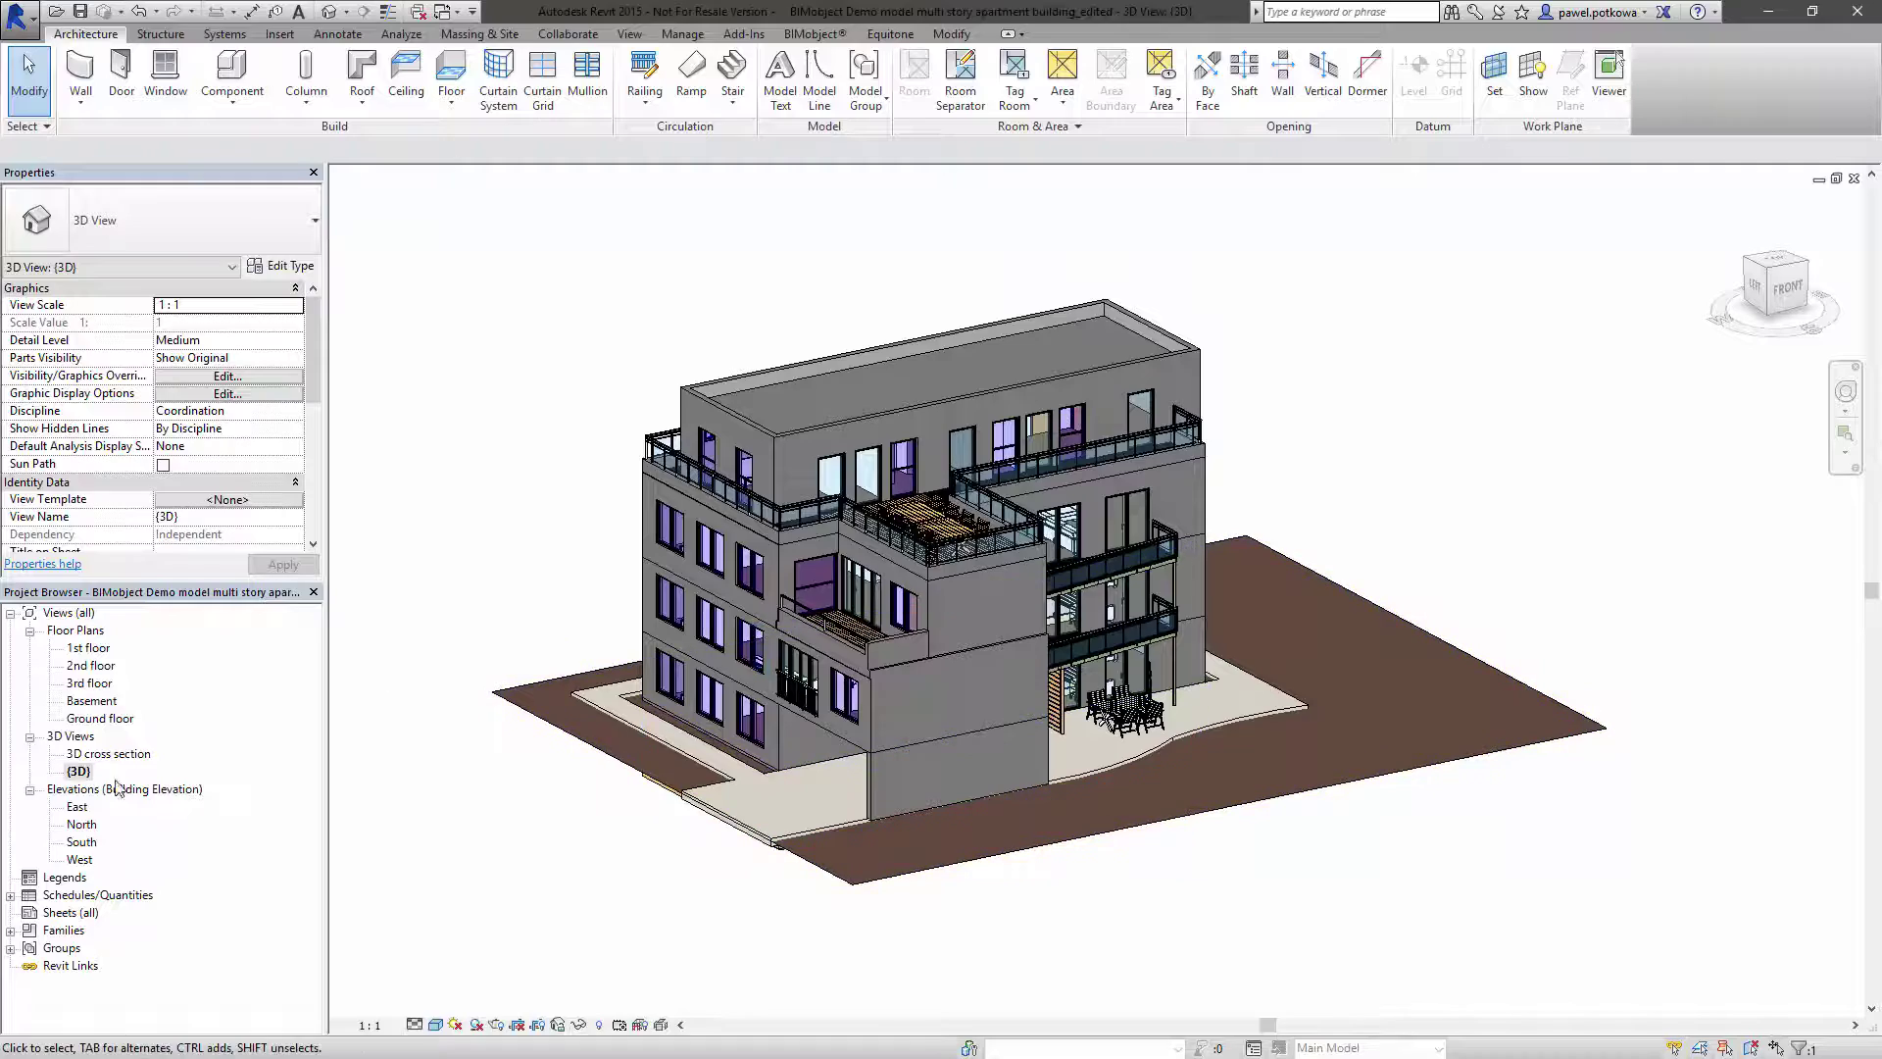
{"action": "double_click", "coordinate": [108, 753]}
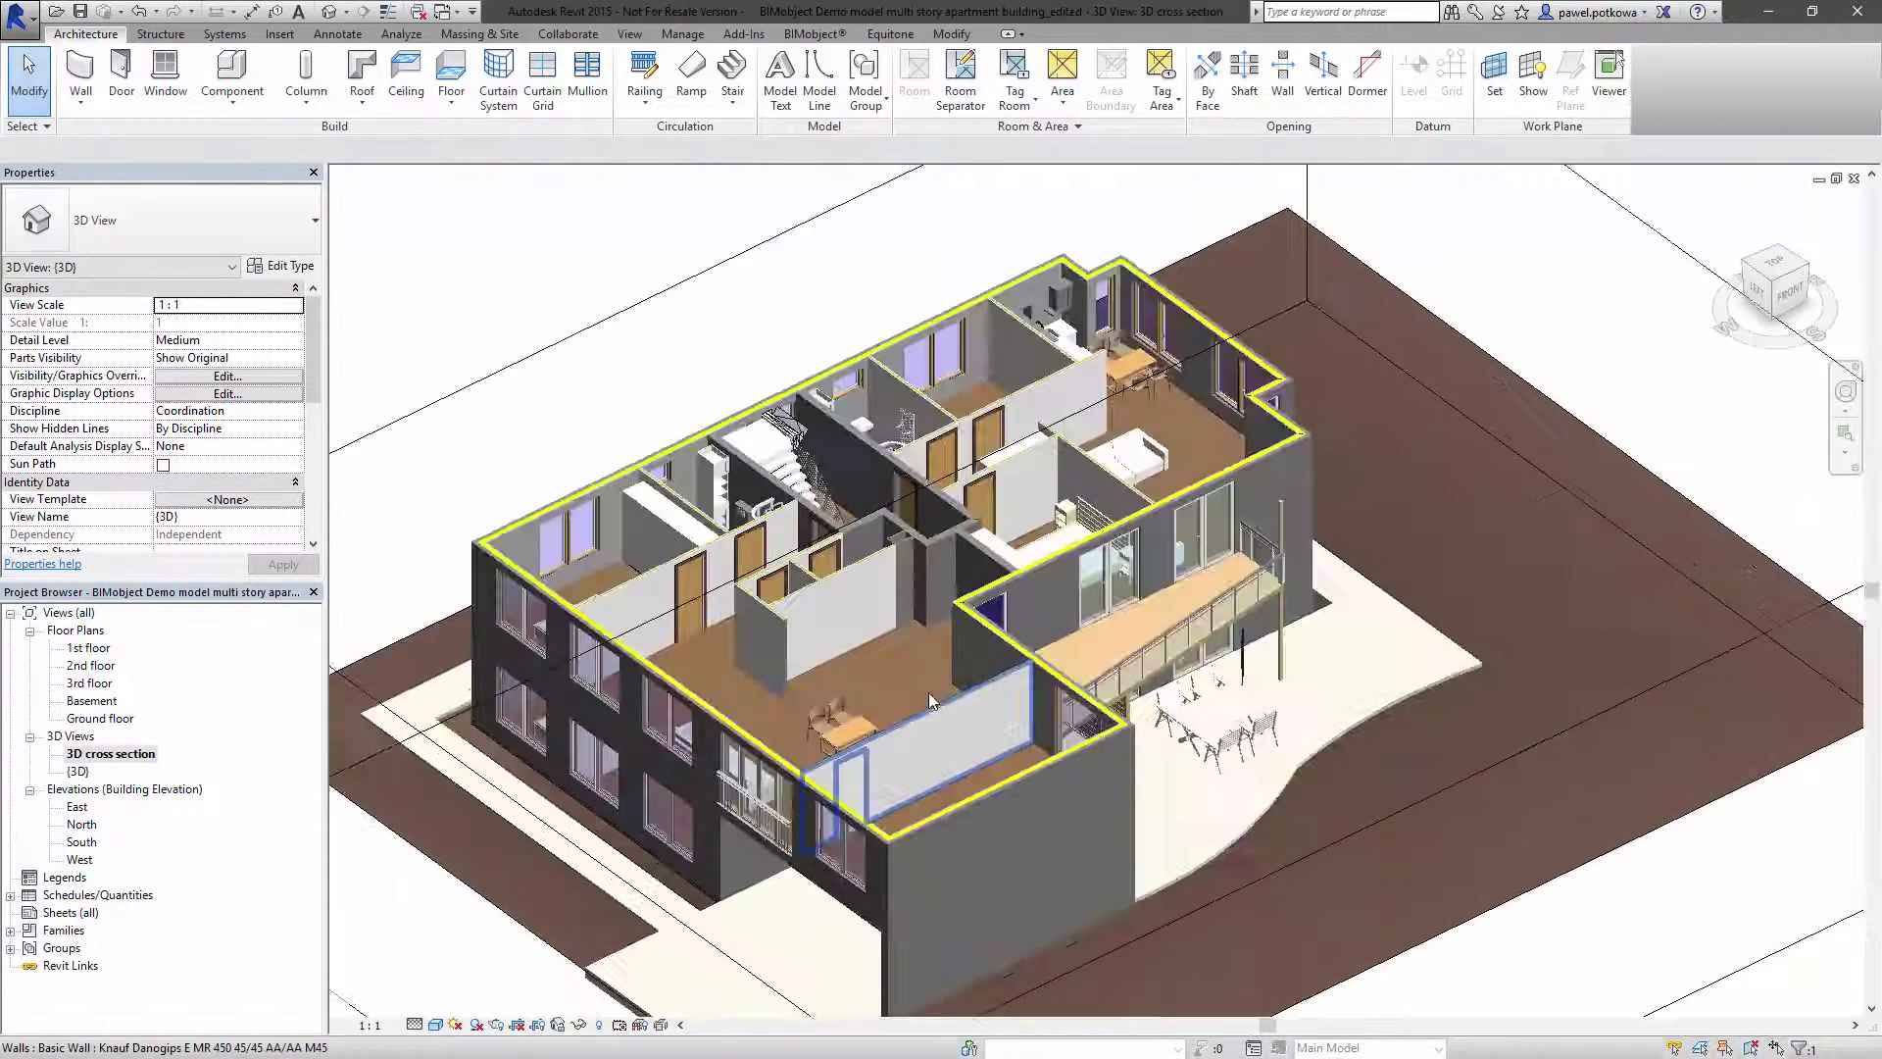
{"action": "scroll", "coordinate": [927, 692], "scroll_direction": "up", "scroll_amount": 2}
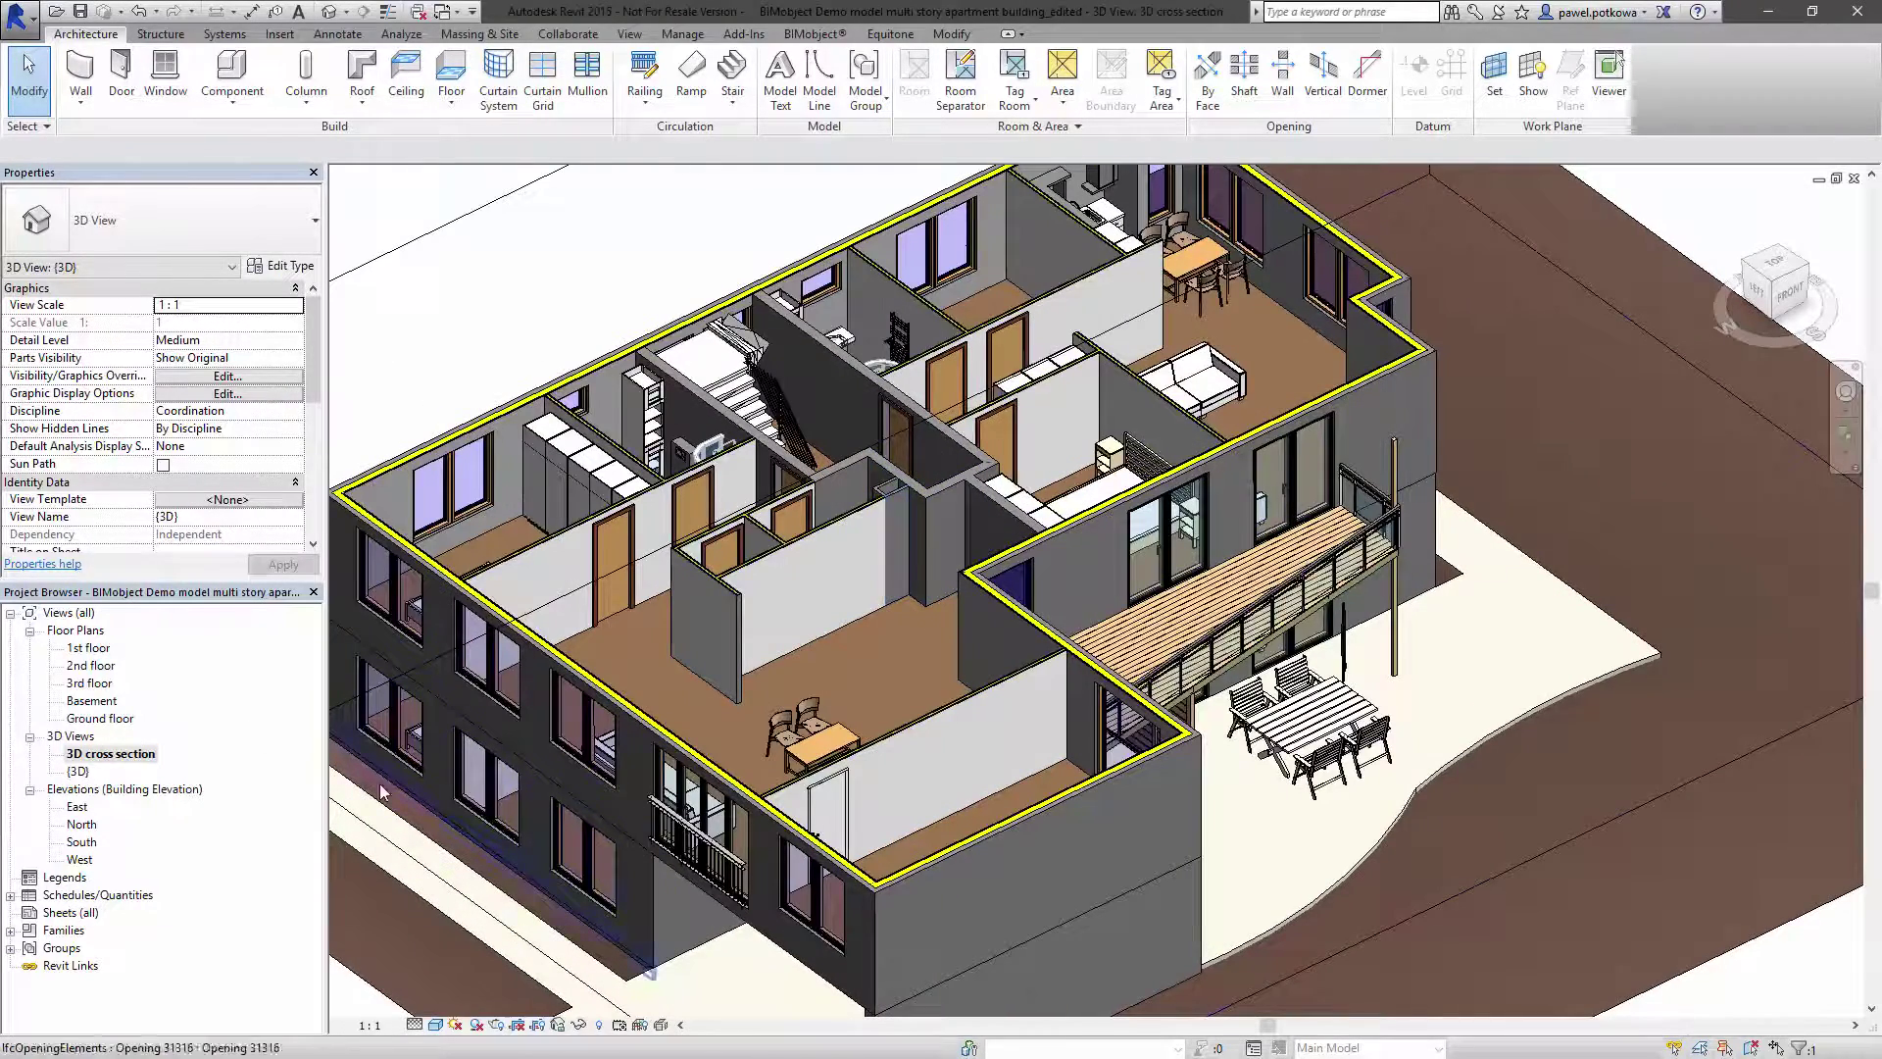
- Open the 1st floor plan around the dining area and bring up the BIMobject tools
{"action": "double_click", "coordinate": [95, 648]}
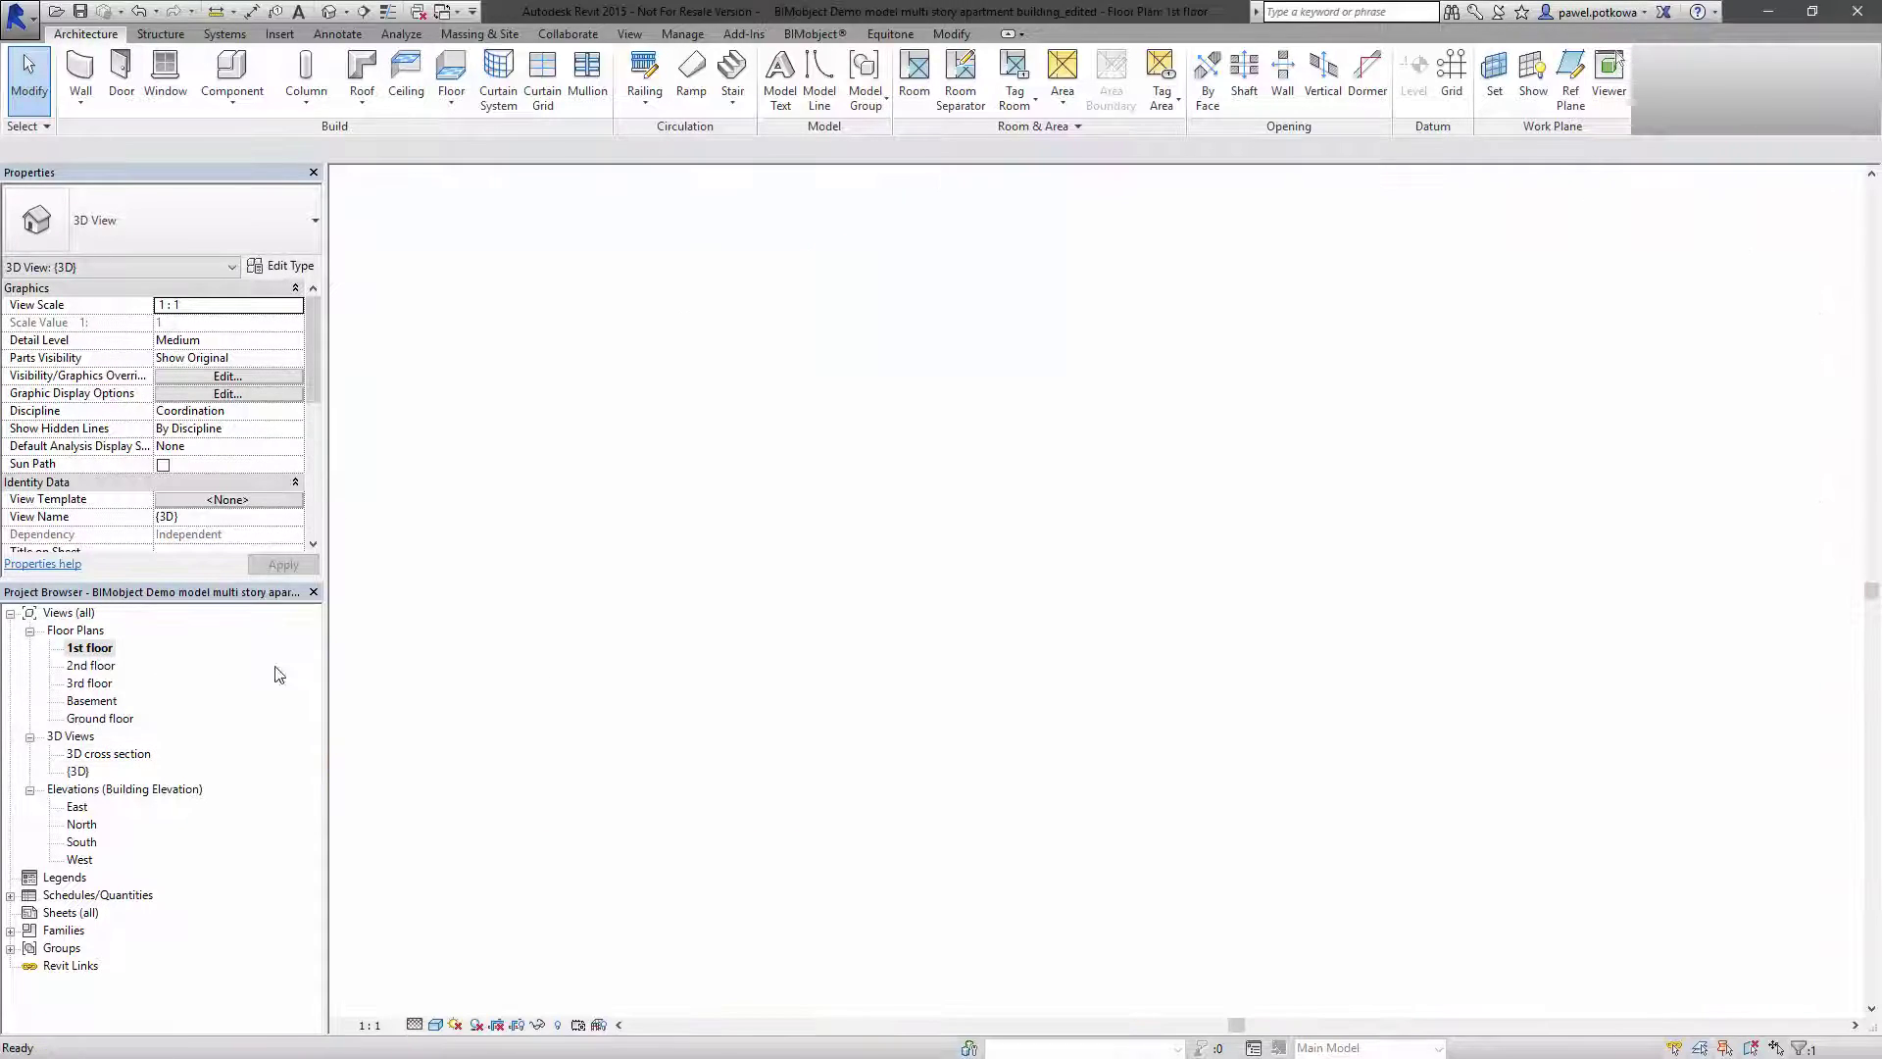
{"action": "scroll", "coordinate": [955, 625], "scroll_direction": "up", "scroll_amount": 6}
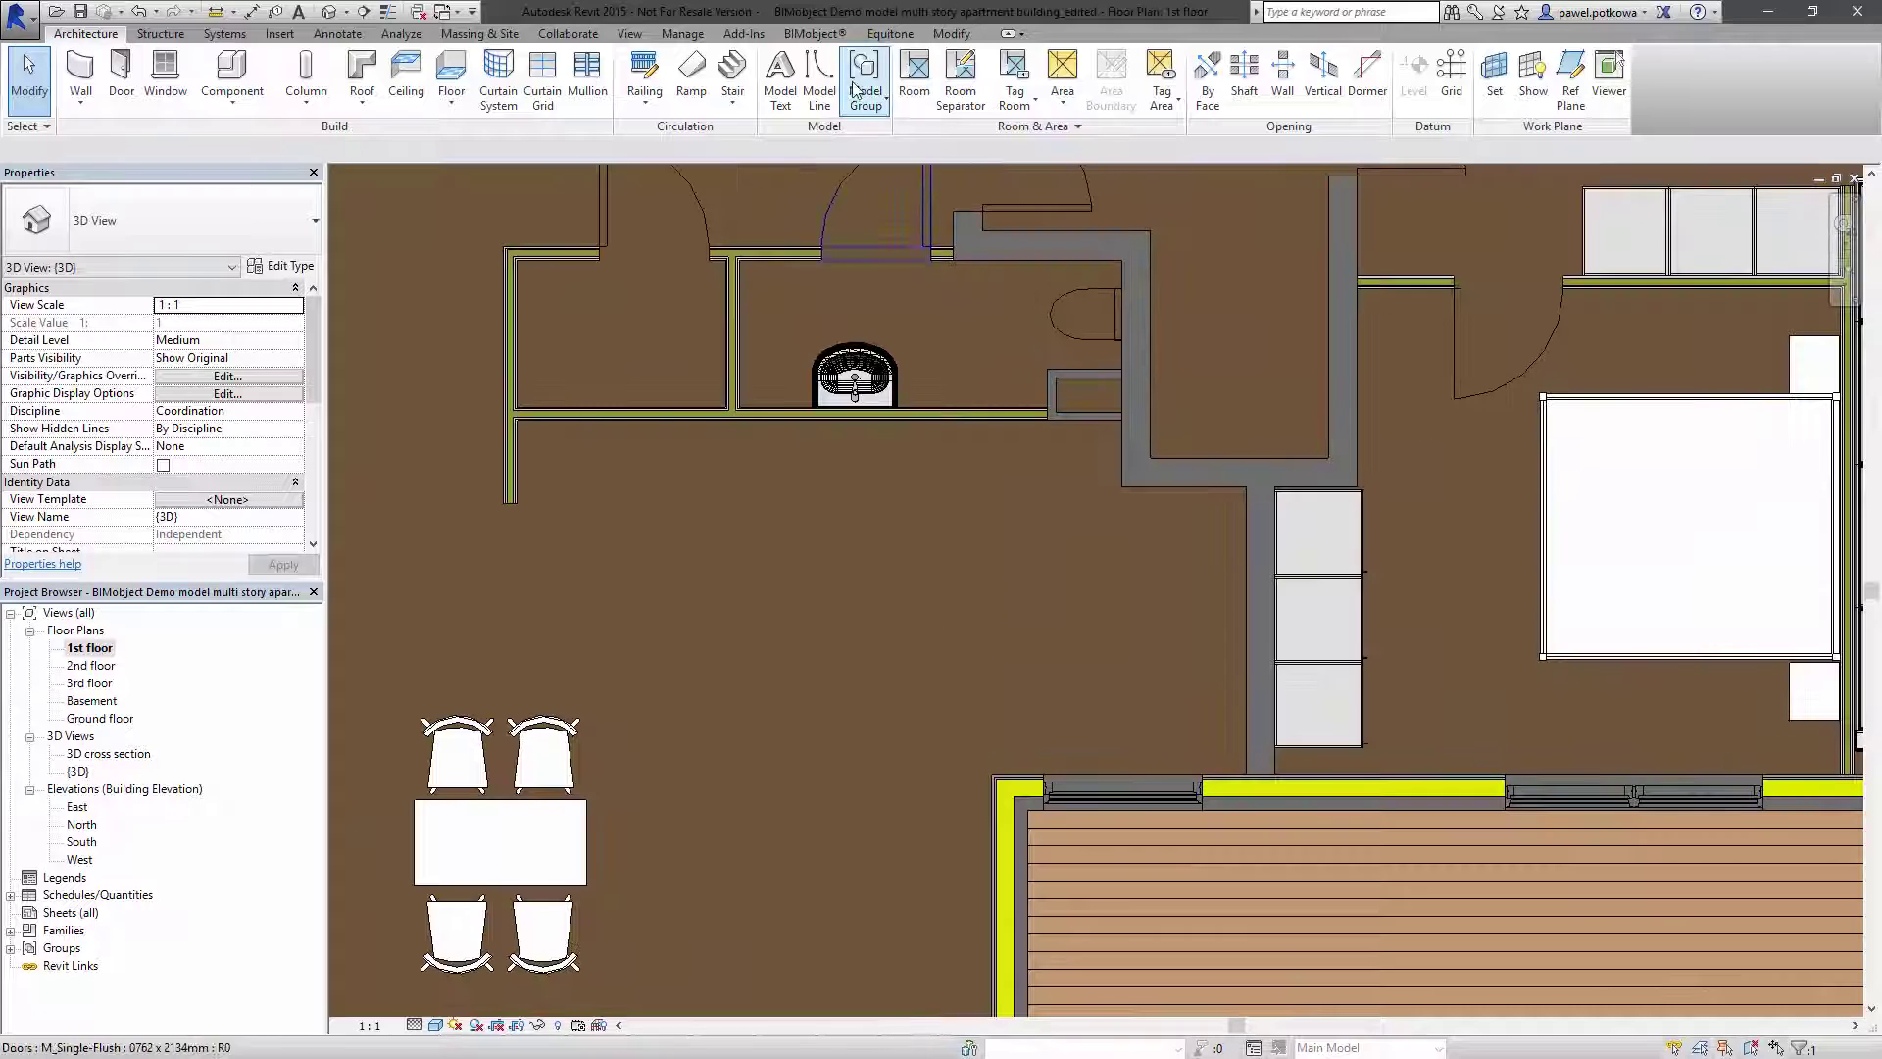
{"action": "left_click", "coordinate": [814, 34]}
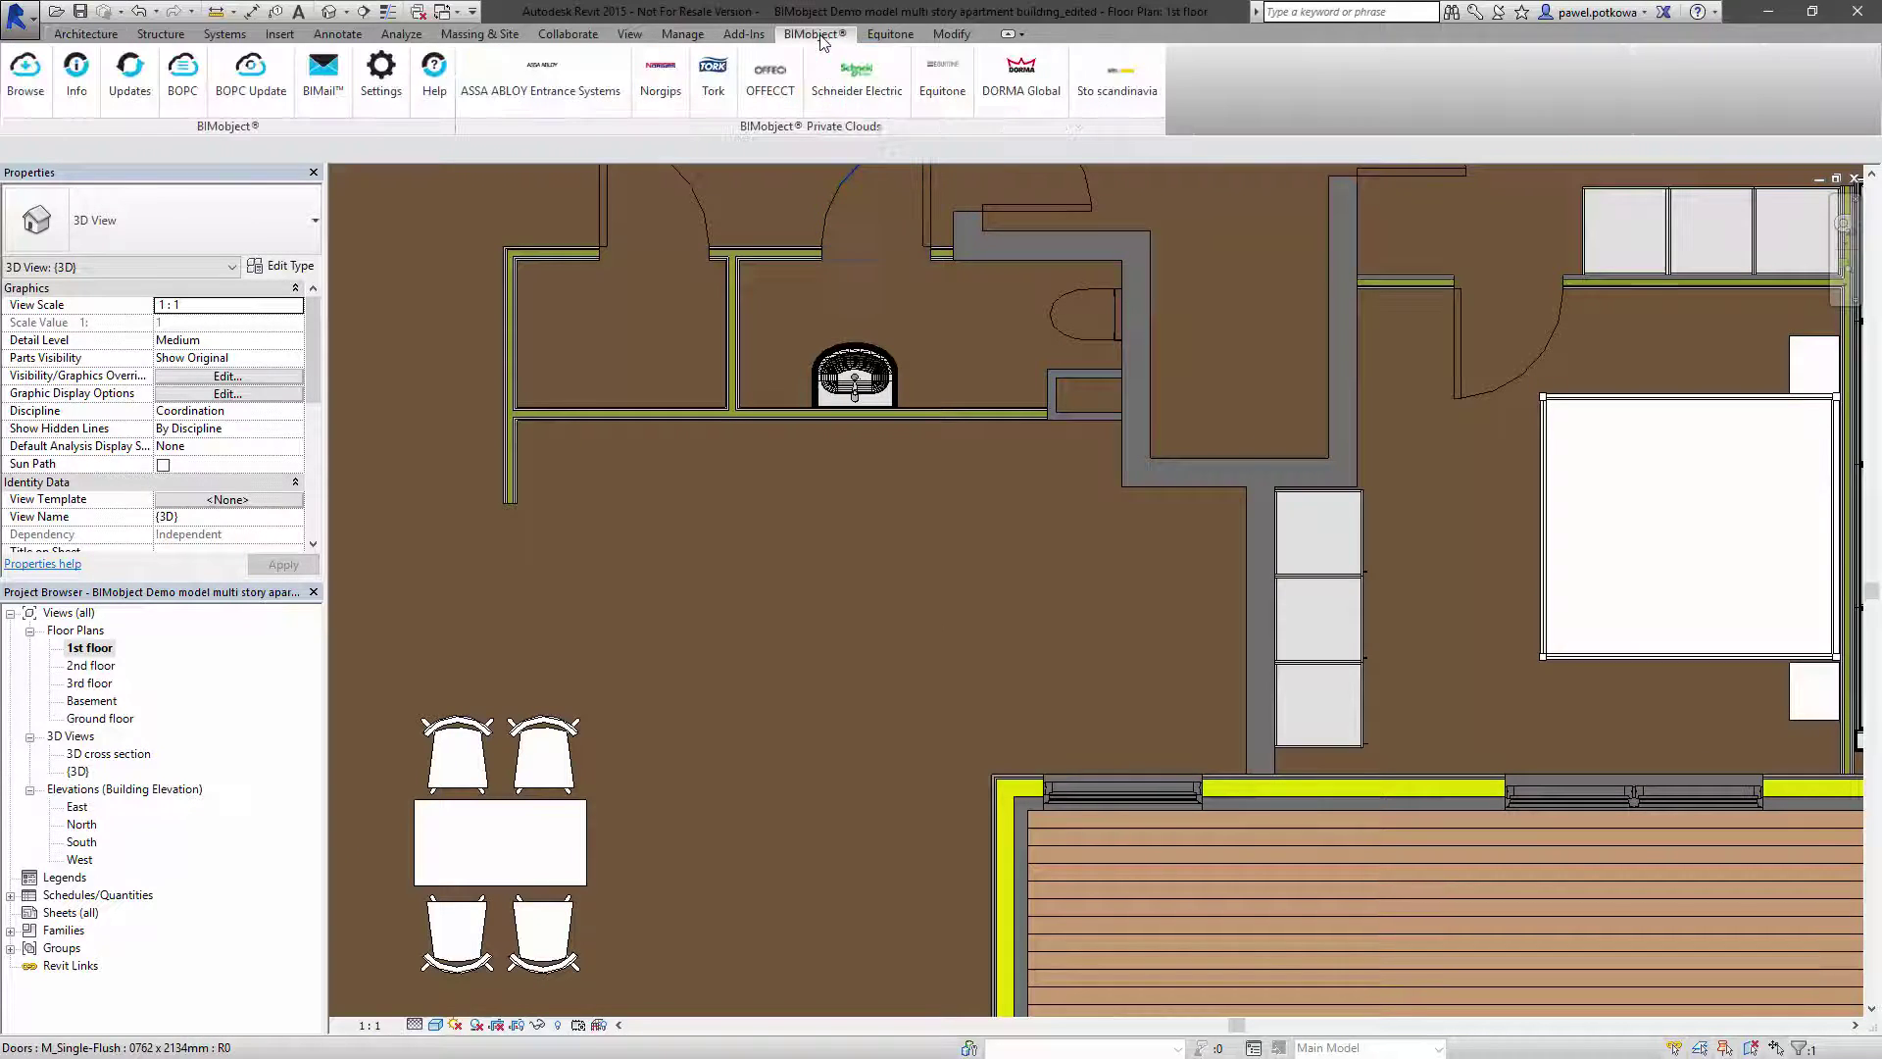
- Browse the BIMobject catalogue from Revit and filter the products by the brand Elen
{"action": "left_click", "coordinate": [23, 80]}
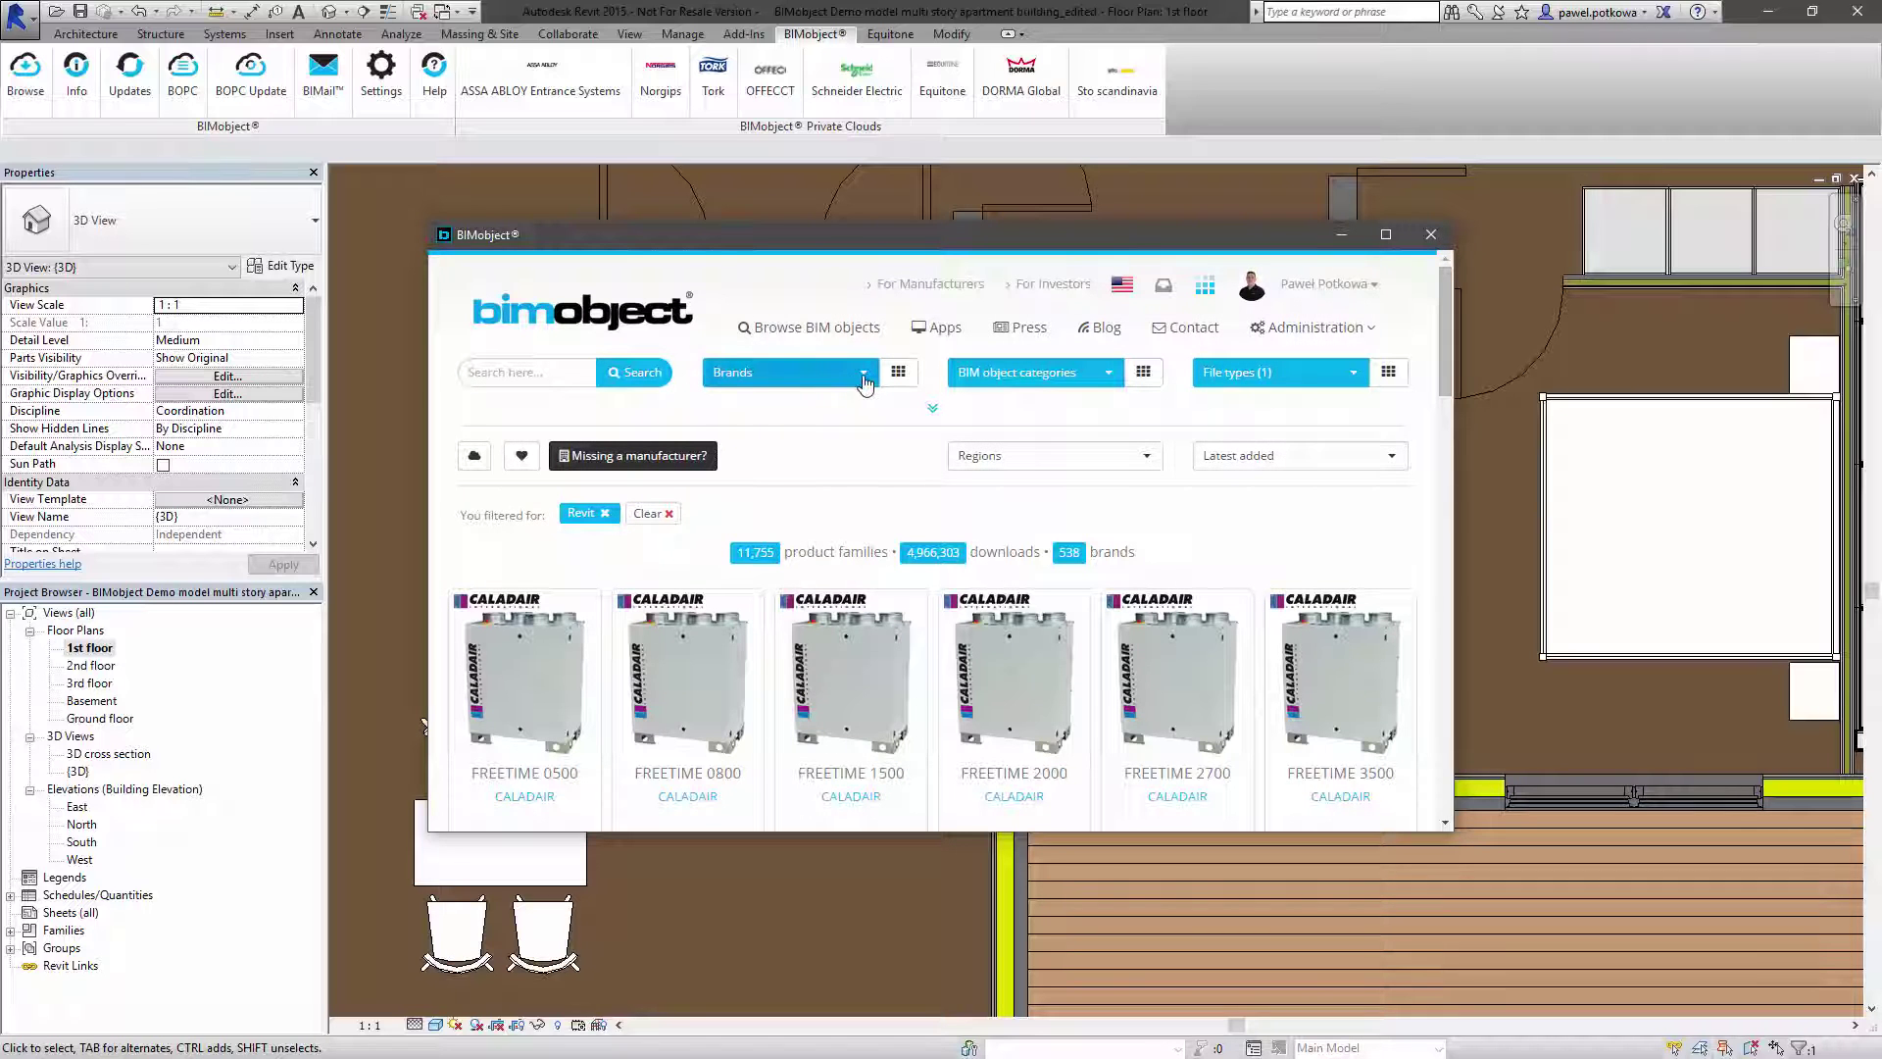
{"action": "left_click", "coordinate": [864, 377]}
{"action": "type", "text": "elen"}
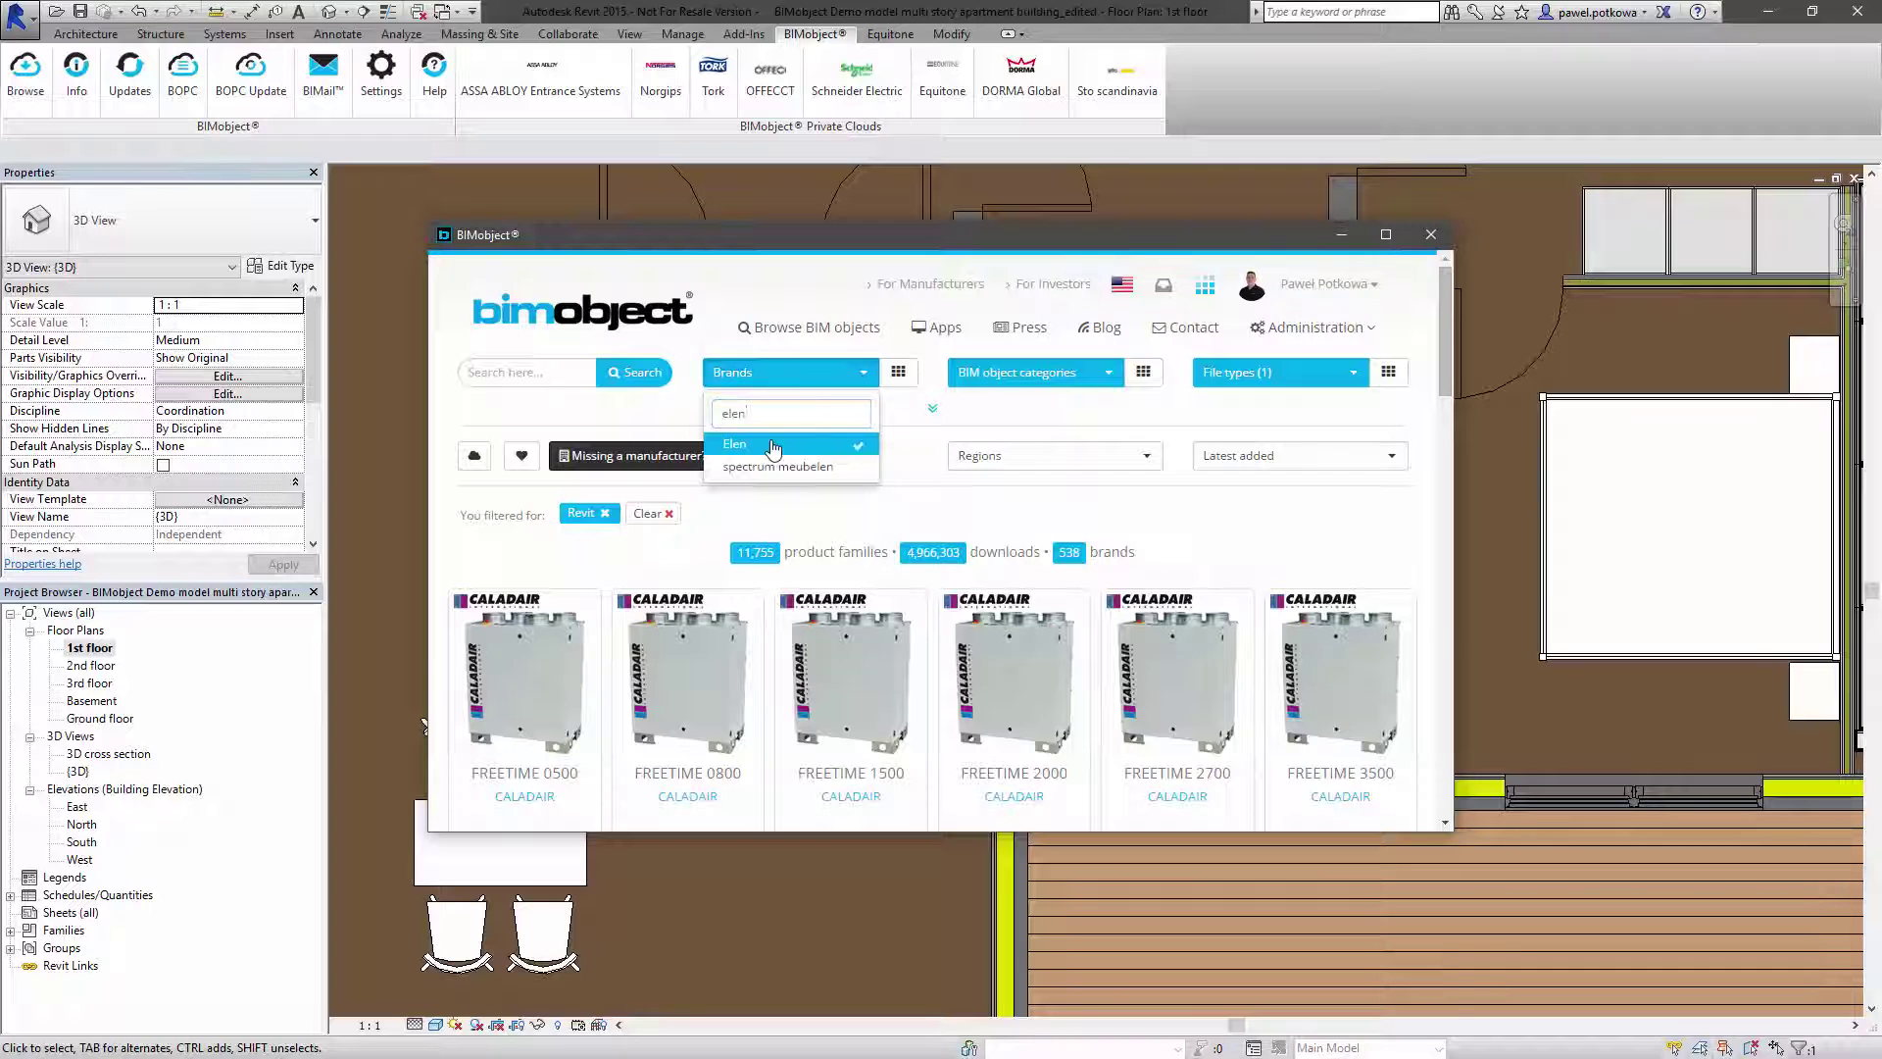
{"action": "left_click", "coordinate": [1202, 515]}
- Find the Kitchen set - modern line among Elen's products and open its product page
{"action": "left_click_drag", "start_coordinate": [1446, 314], "coordinate": [1445, 520]}
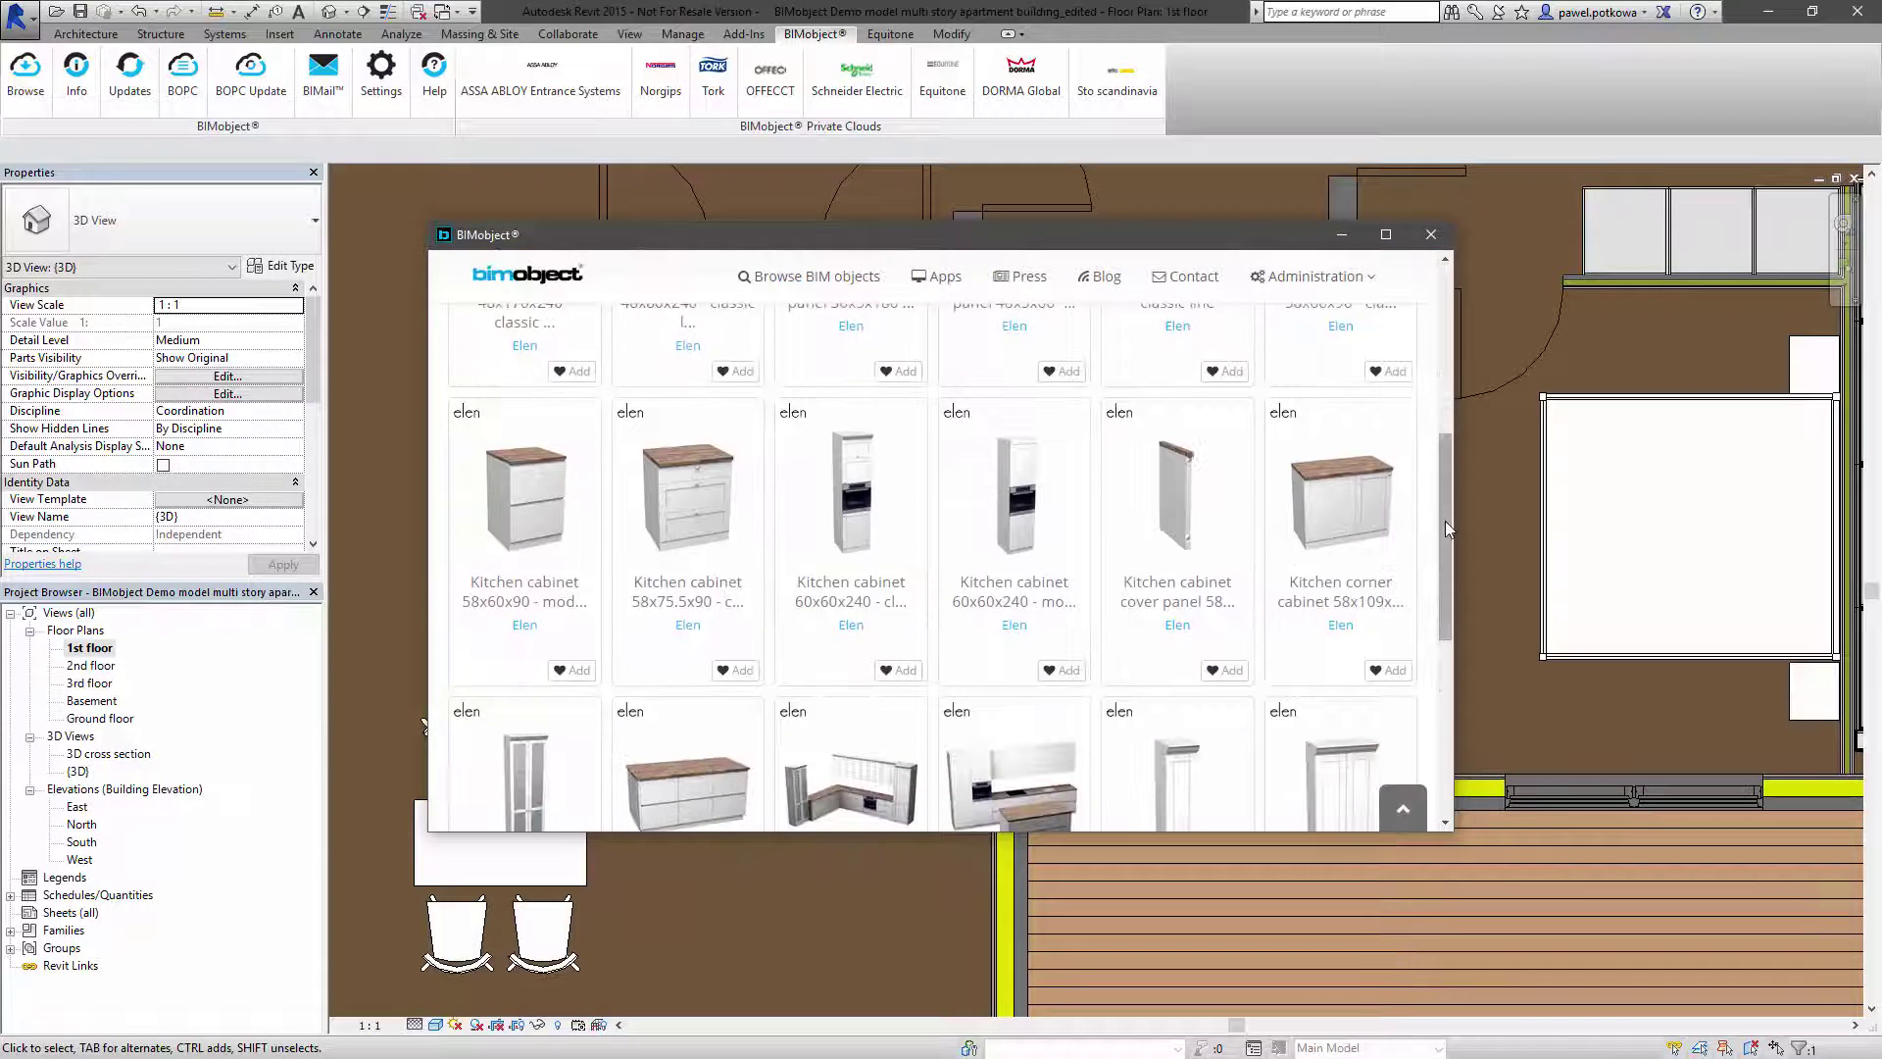
{"action": "left_click_drag", "start_coordinate": [1457, 624], "coordinate": [1474, 671]}
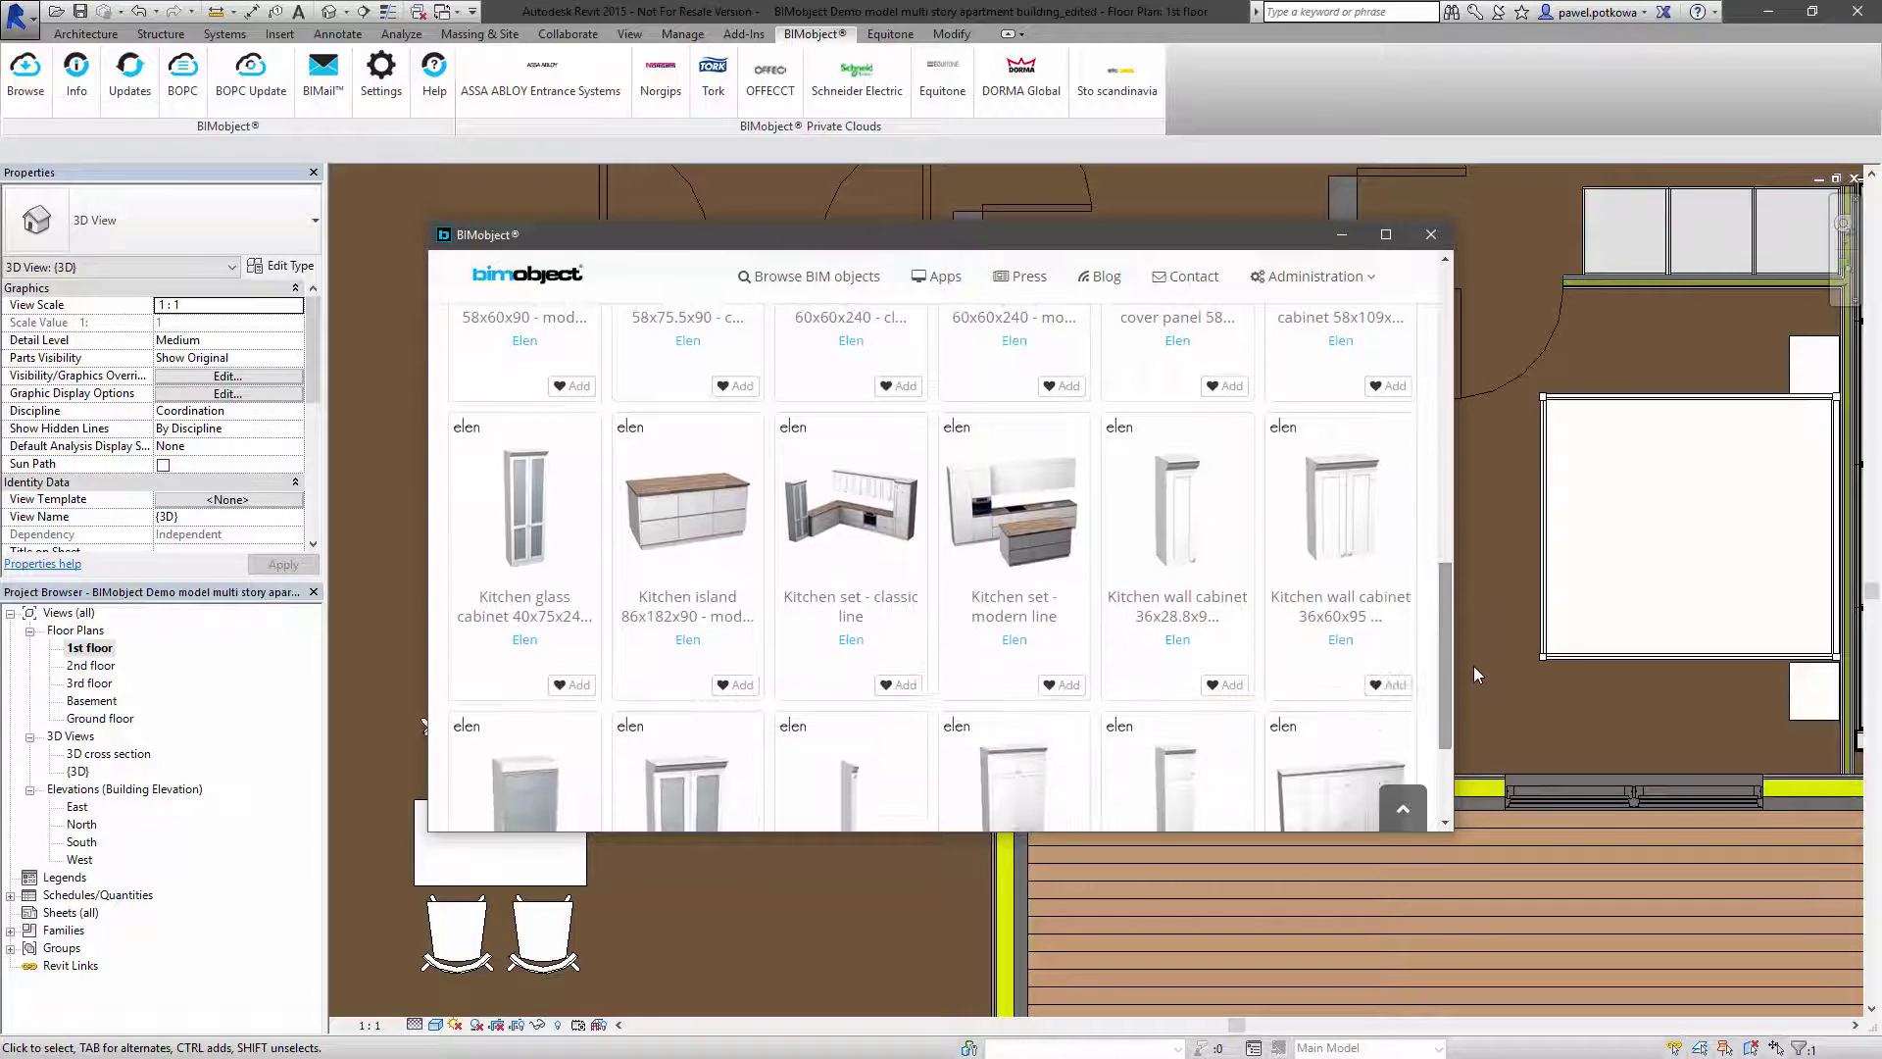
{"action": "left_click", "coordinate": [1020, 535]}
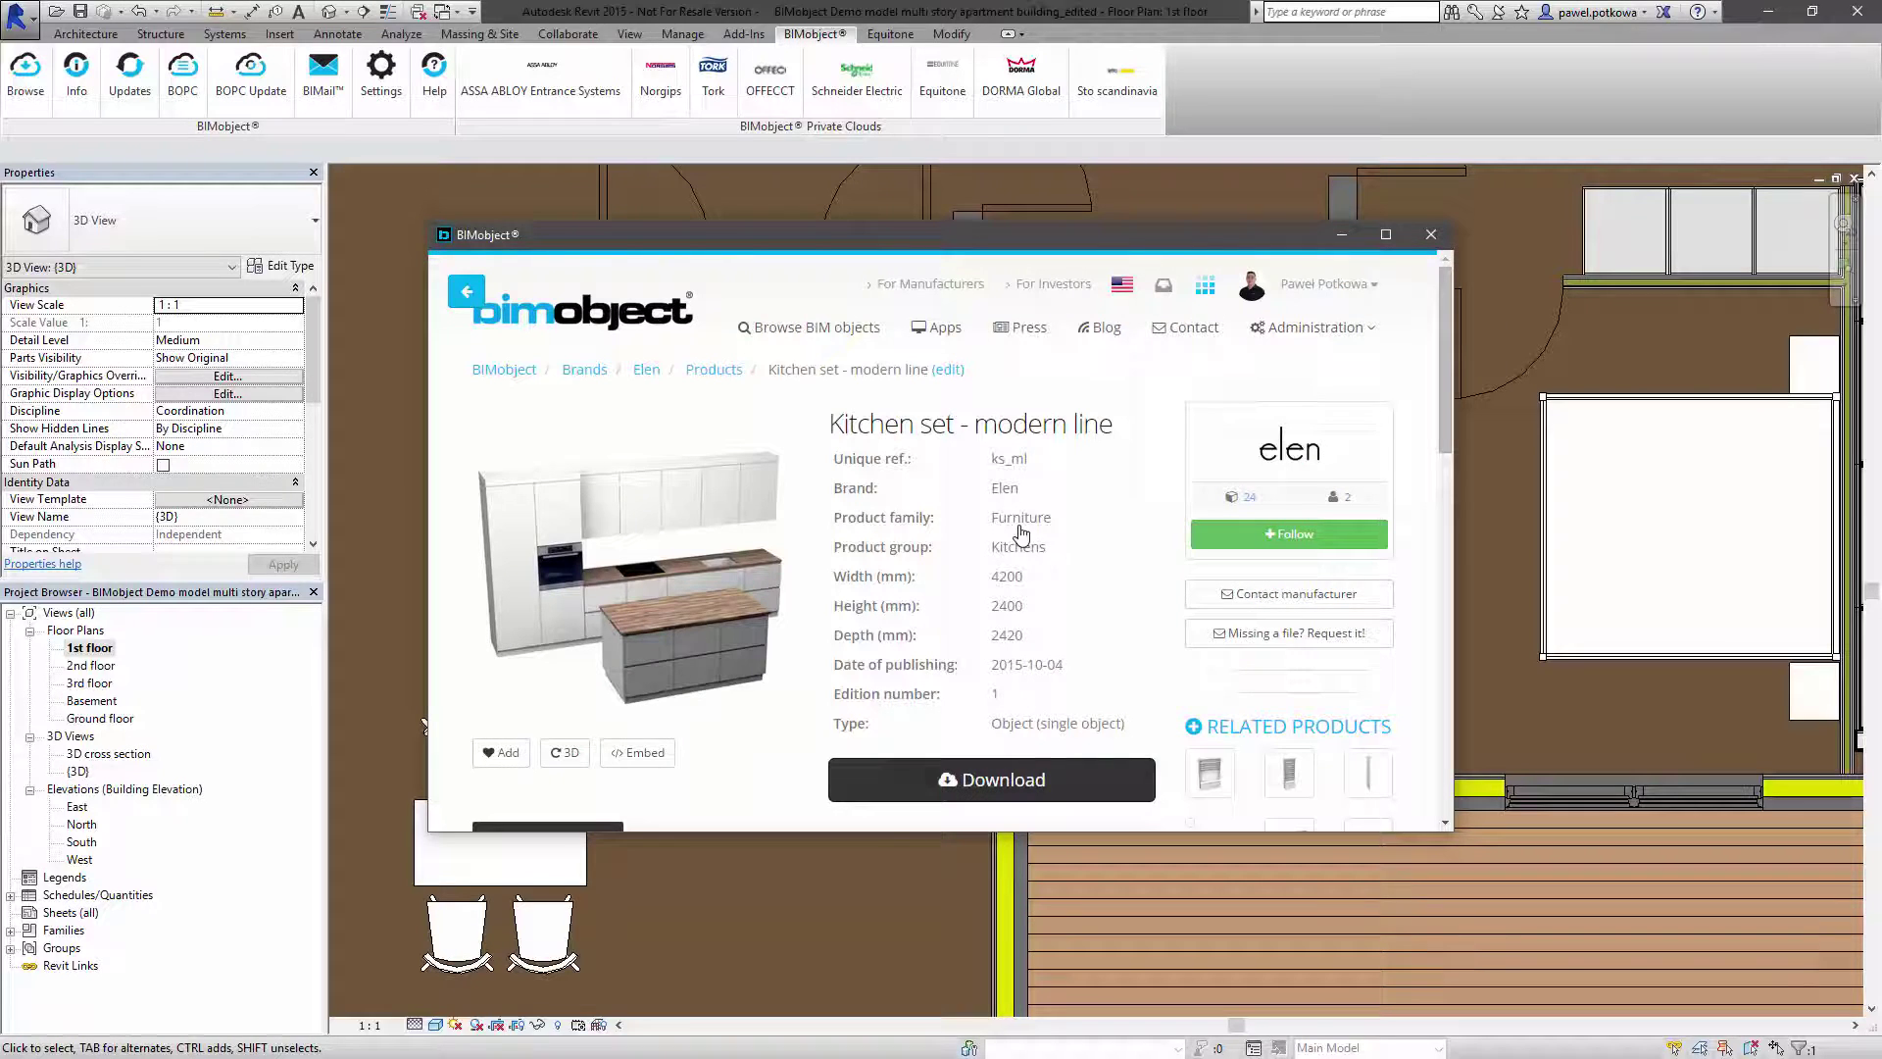
- Download the Revit family kitchen_set_modern_line.rfa from the product's file list
{"action": "mouse_move", "coordinate": [1447, 307]}
{"action": "left_mouse_down"}
{"action": "mouse_move", "coordinate": [1443, 351]}
{"action": "mouse_move", "coordinate": [1443, 332]}
{"action": "left_mouse_up"}
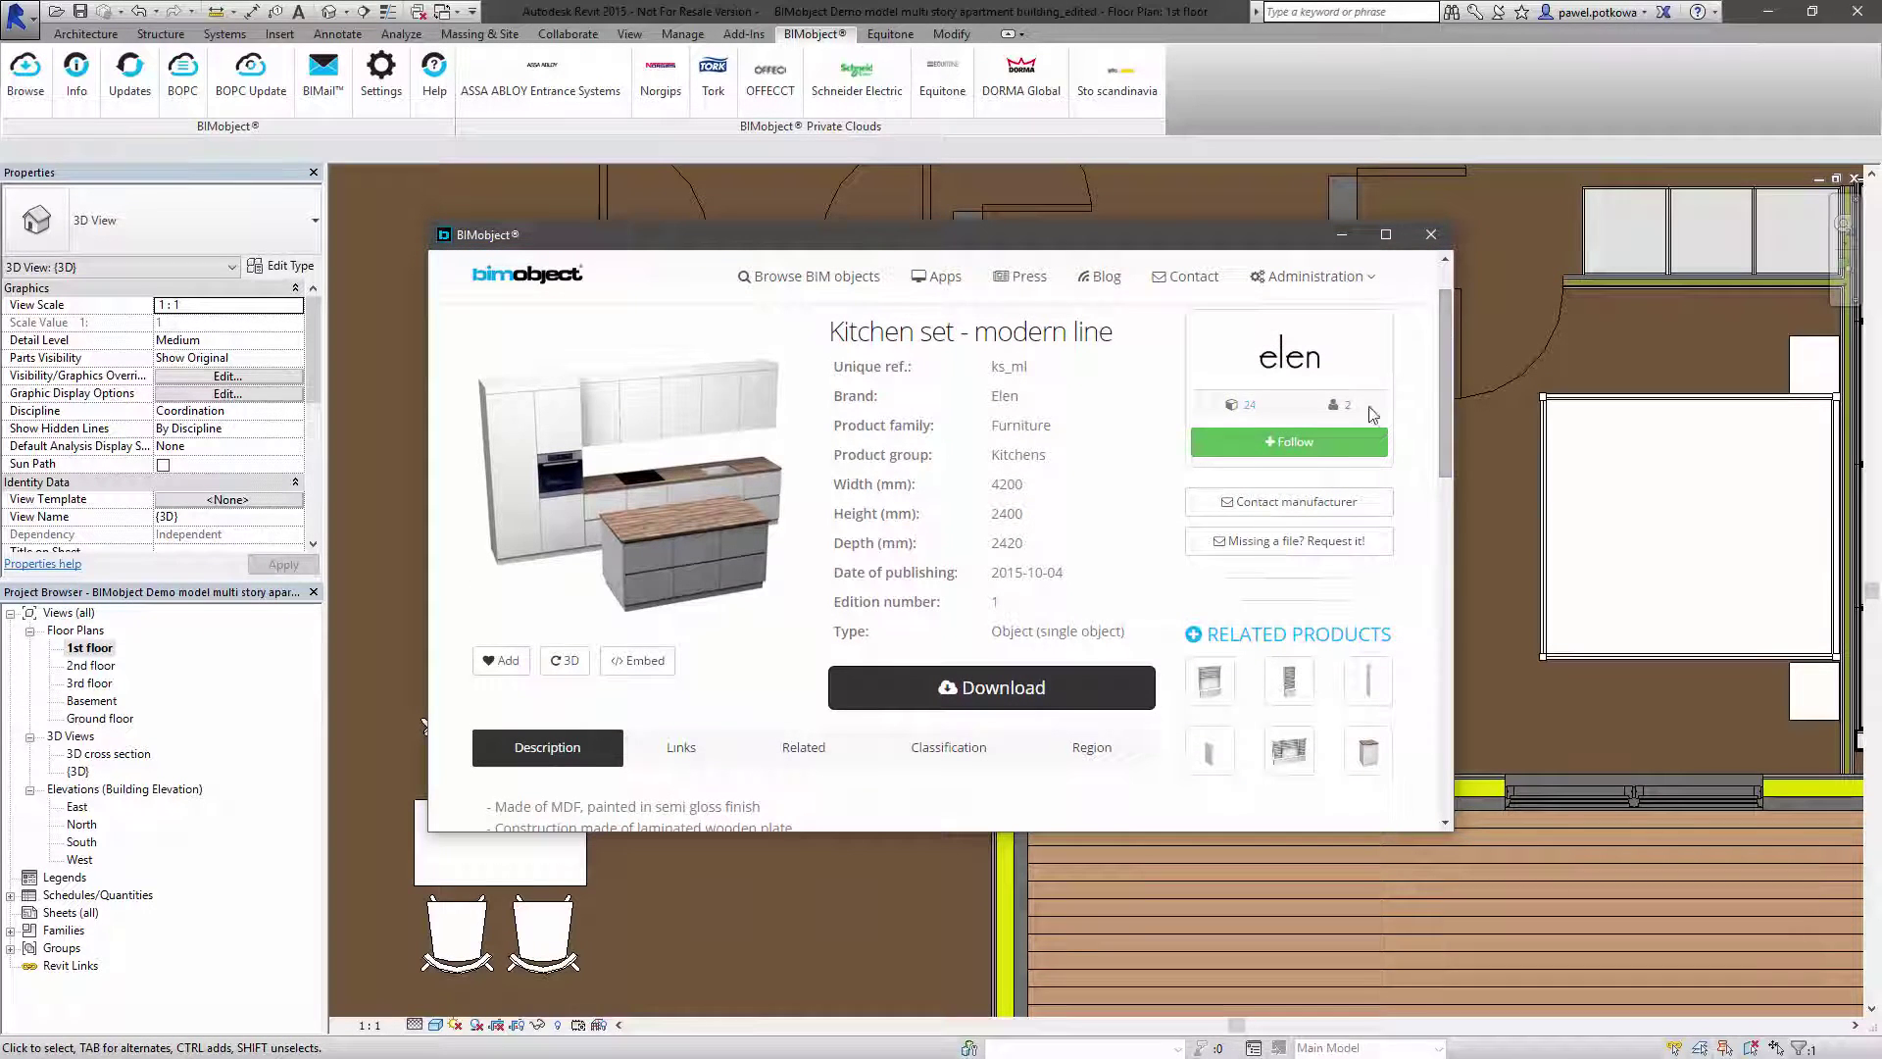
{"action": "left_click", "coordinate": [947, 691]}
{"action": "scroll", "coordinate": [941, 647], "scroll_direction": "down", "scroll_amount": 5}
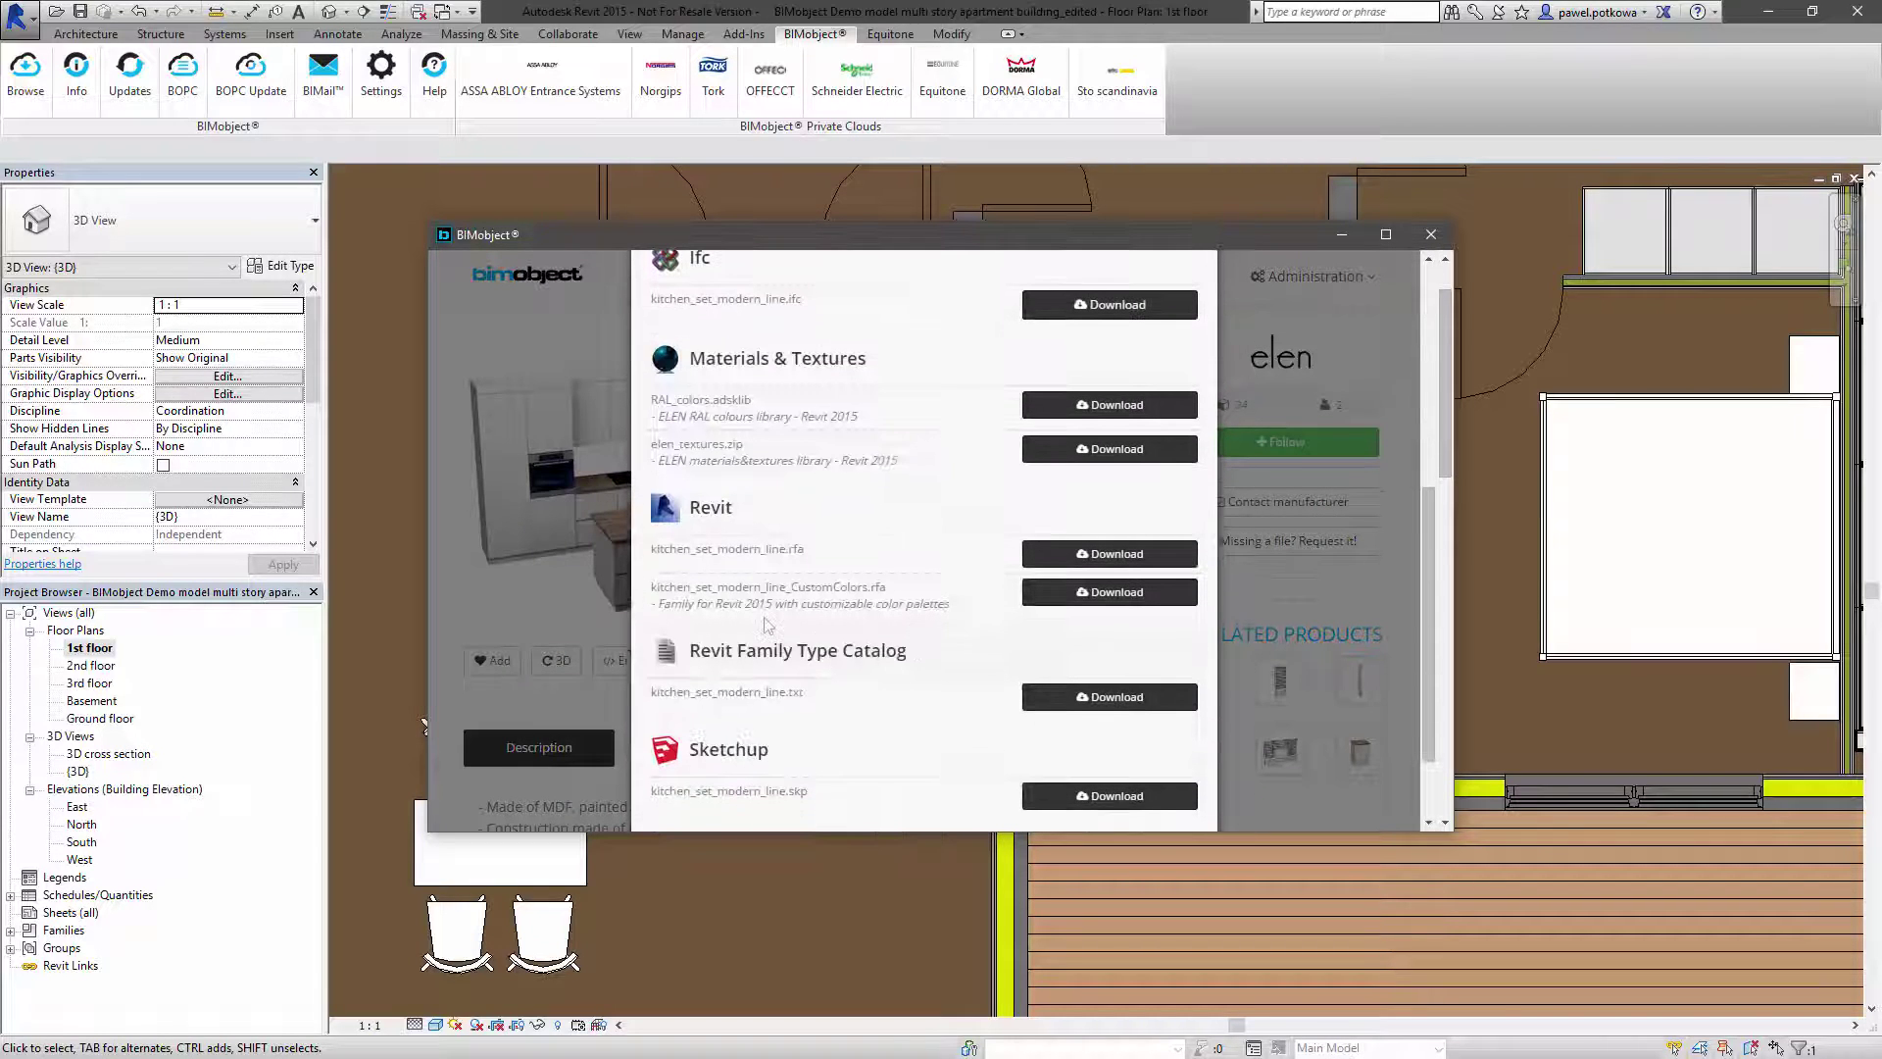
{"action": "left_click", "coordinate": [1087, 554]}
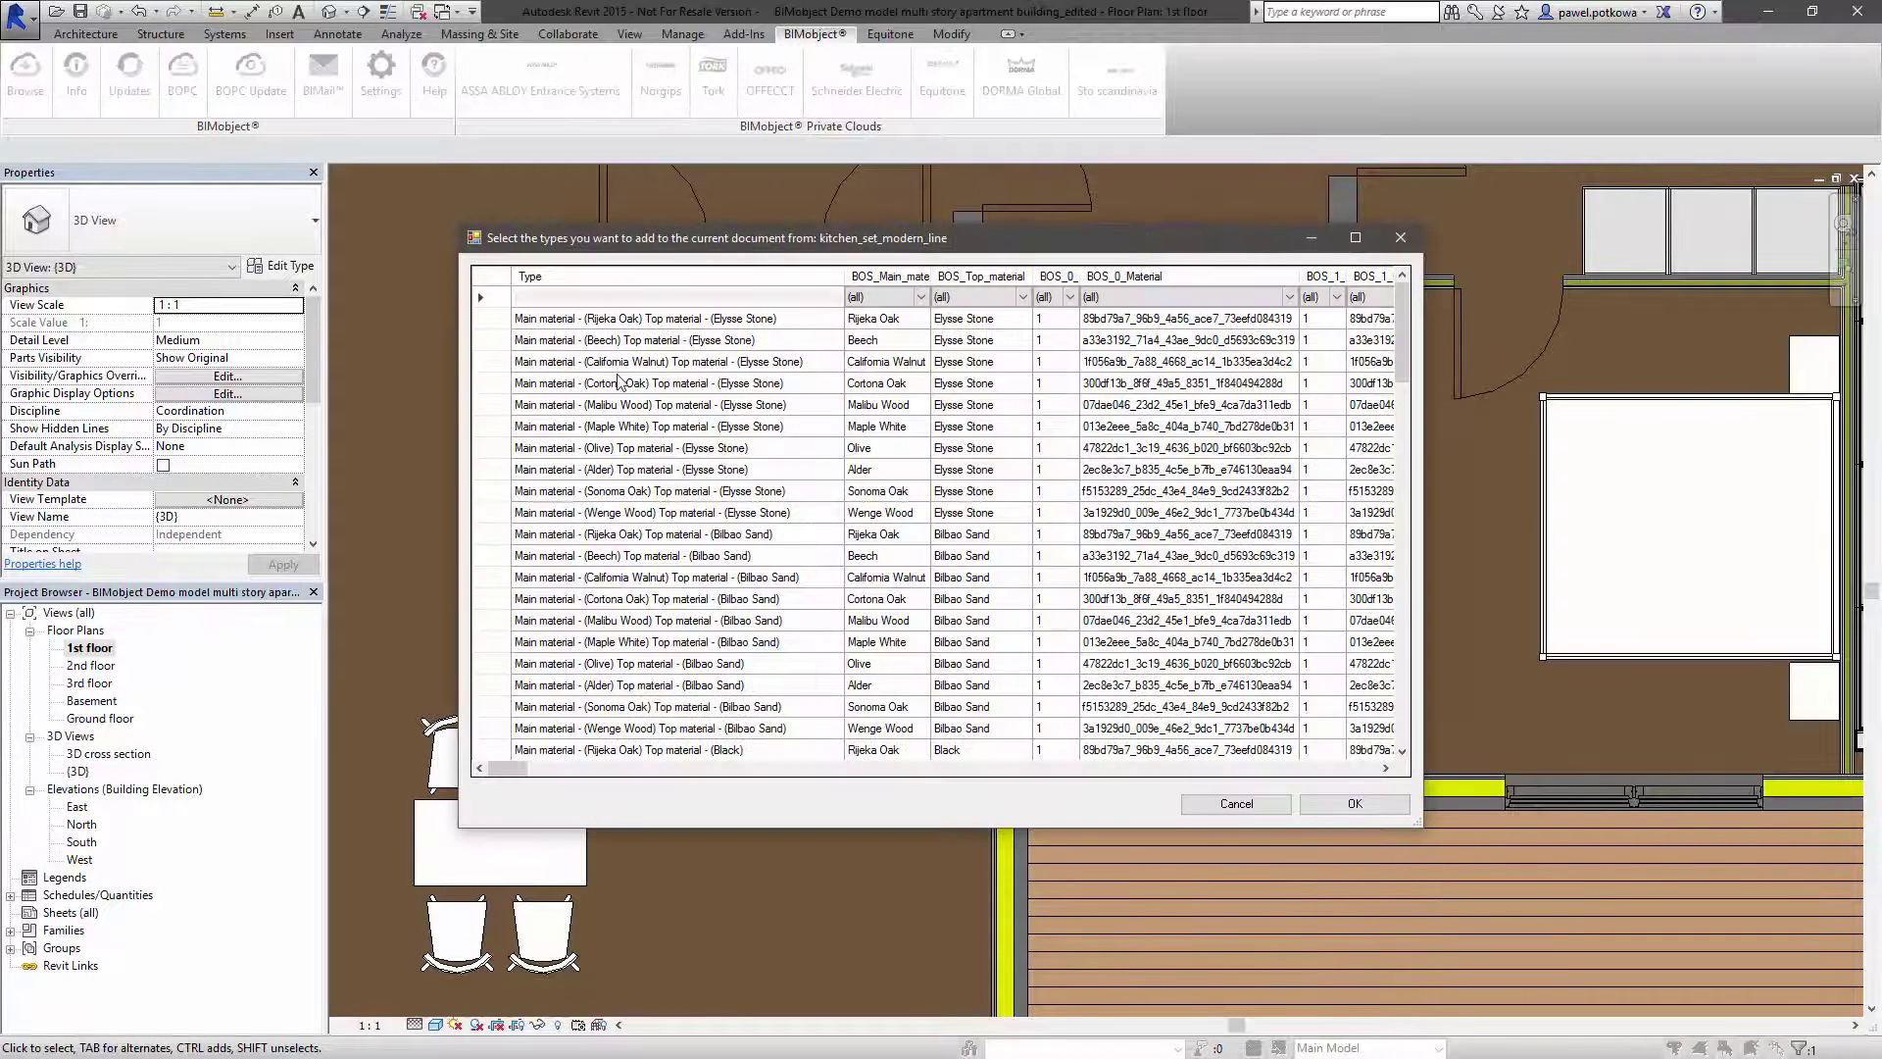
- Select all listed material types of kitchen_set_modern_line and load them into the project
{"action": "scroll", "coordinate": [589, 441], "scroll_direction": "down", "scroll_amount": 10}
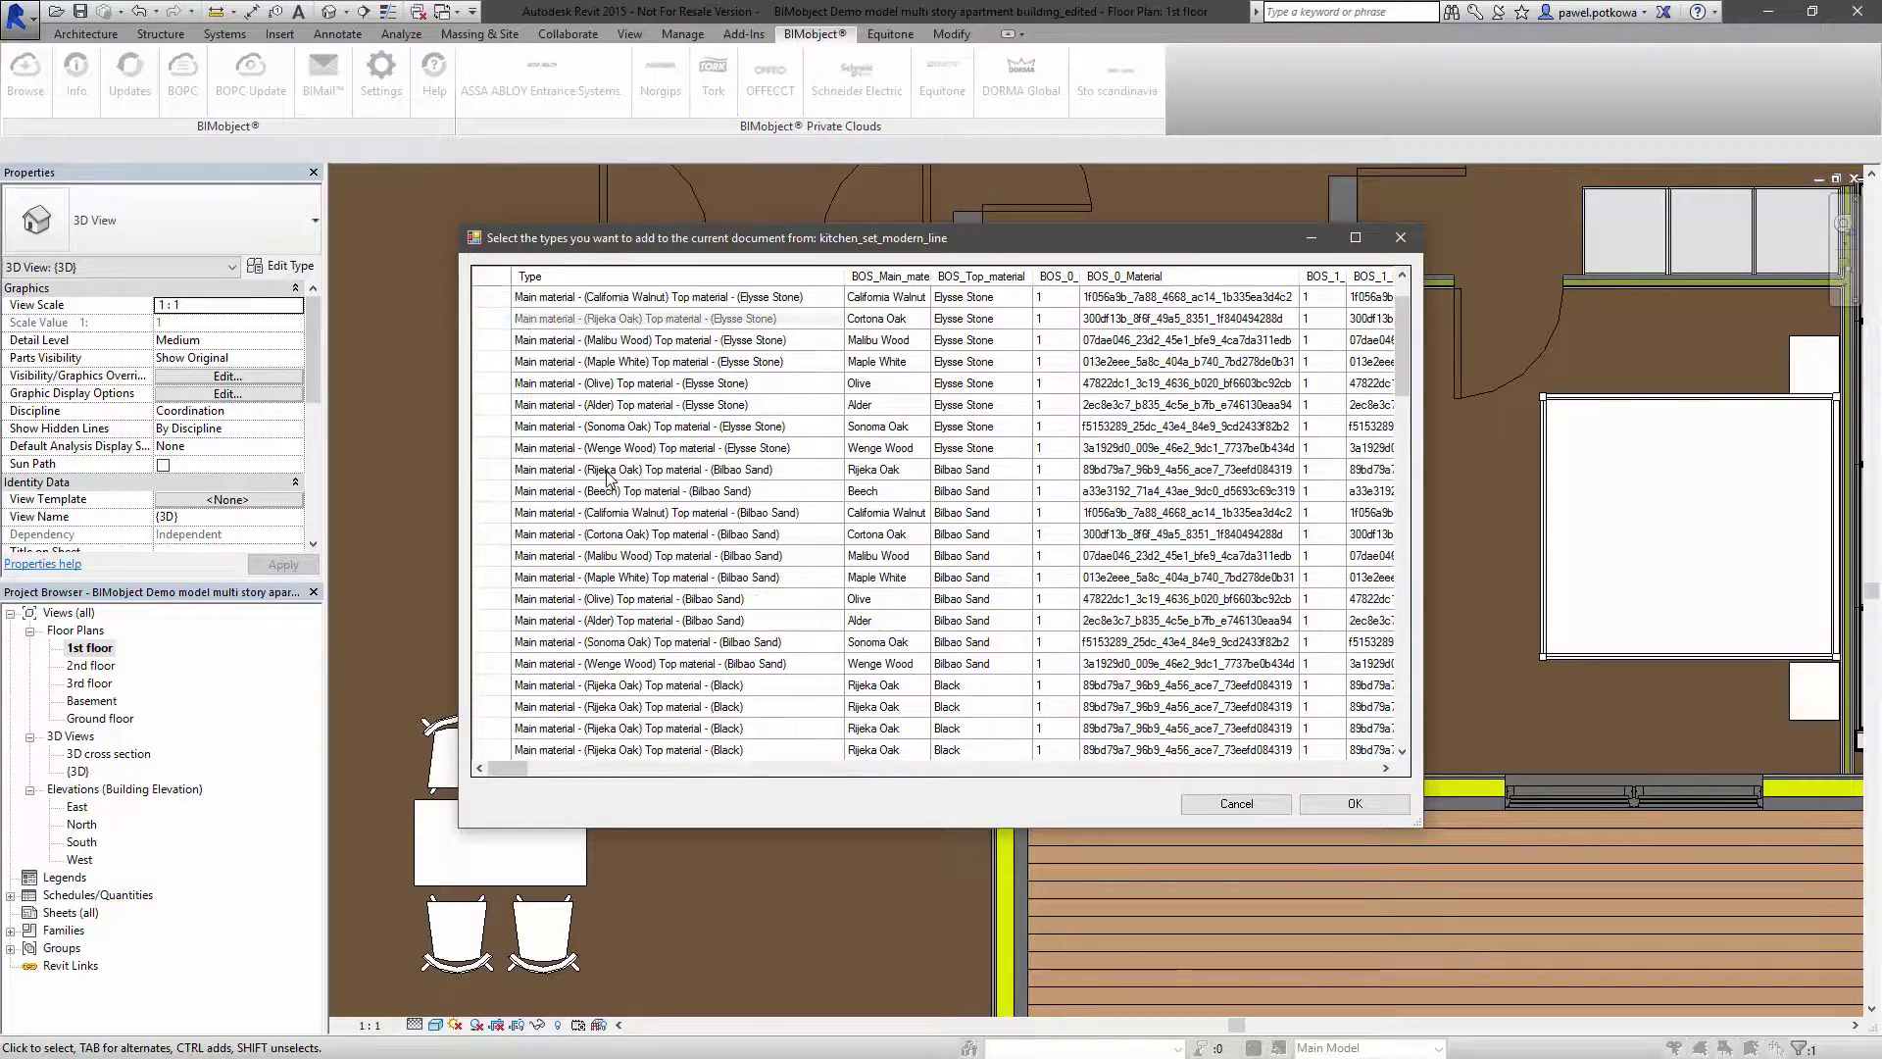
{"action": "scroll", "coordinate": [621, 532], "scroll_direction": "down", "scroll_amount": 15}
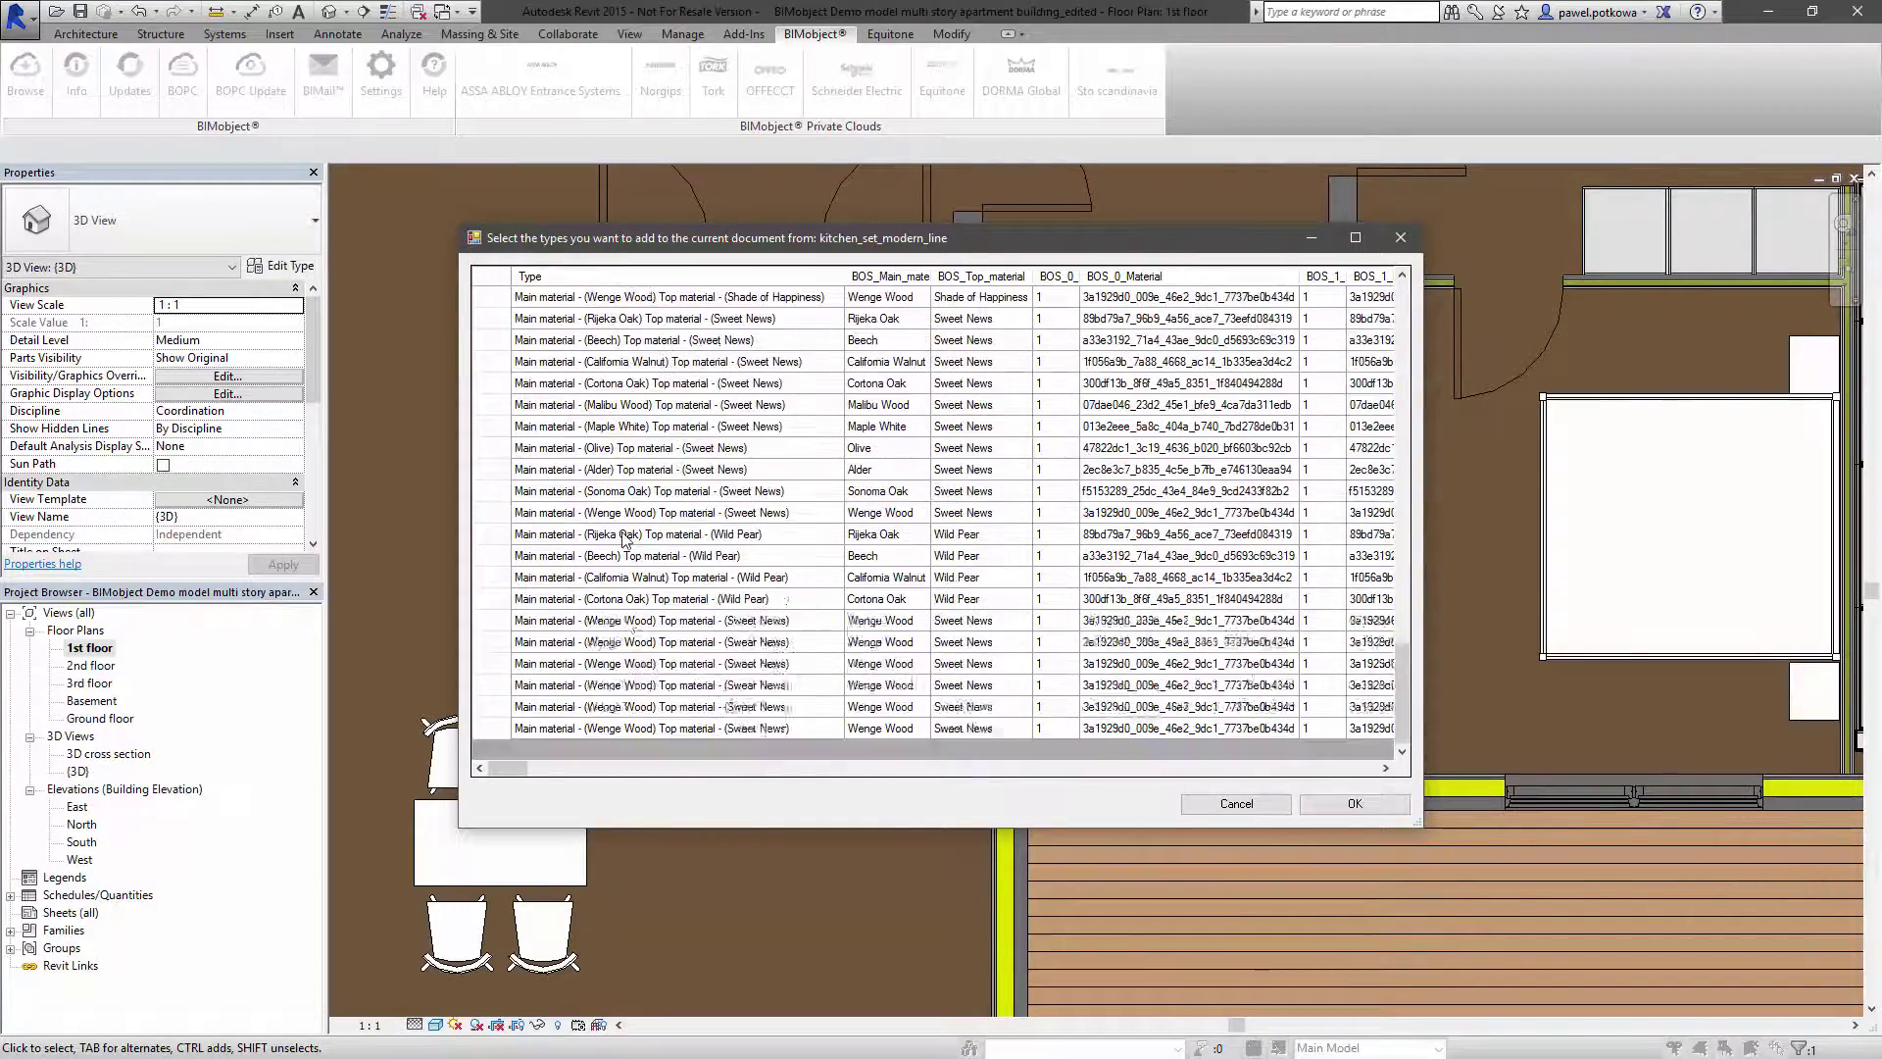
{"action": "left_click", "coordinate": [554, 729], "text": "shift"}
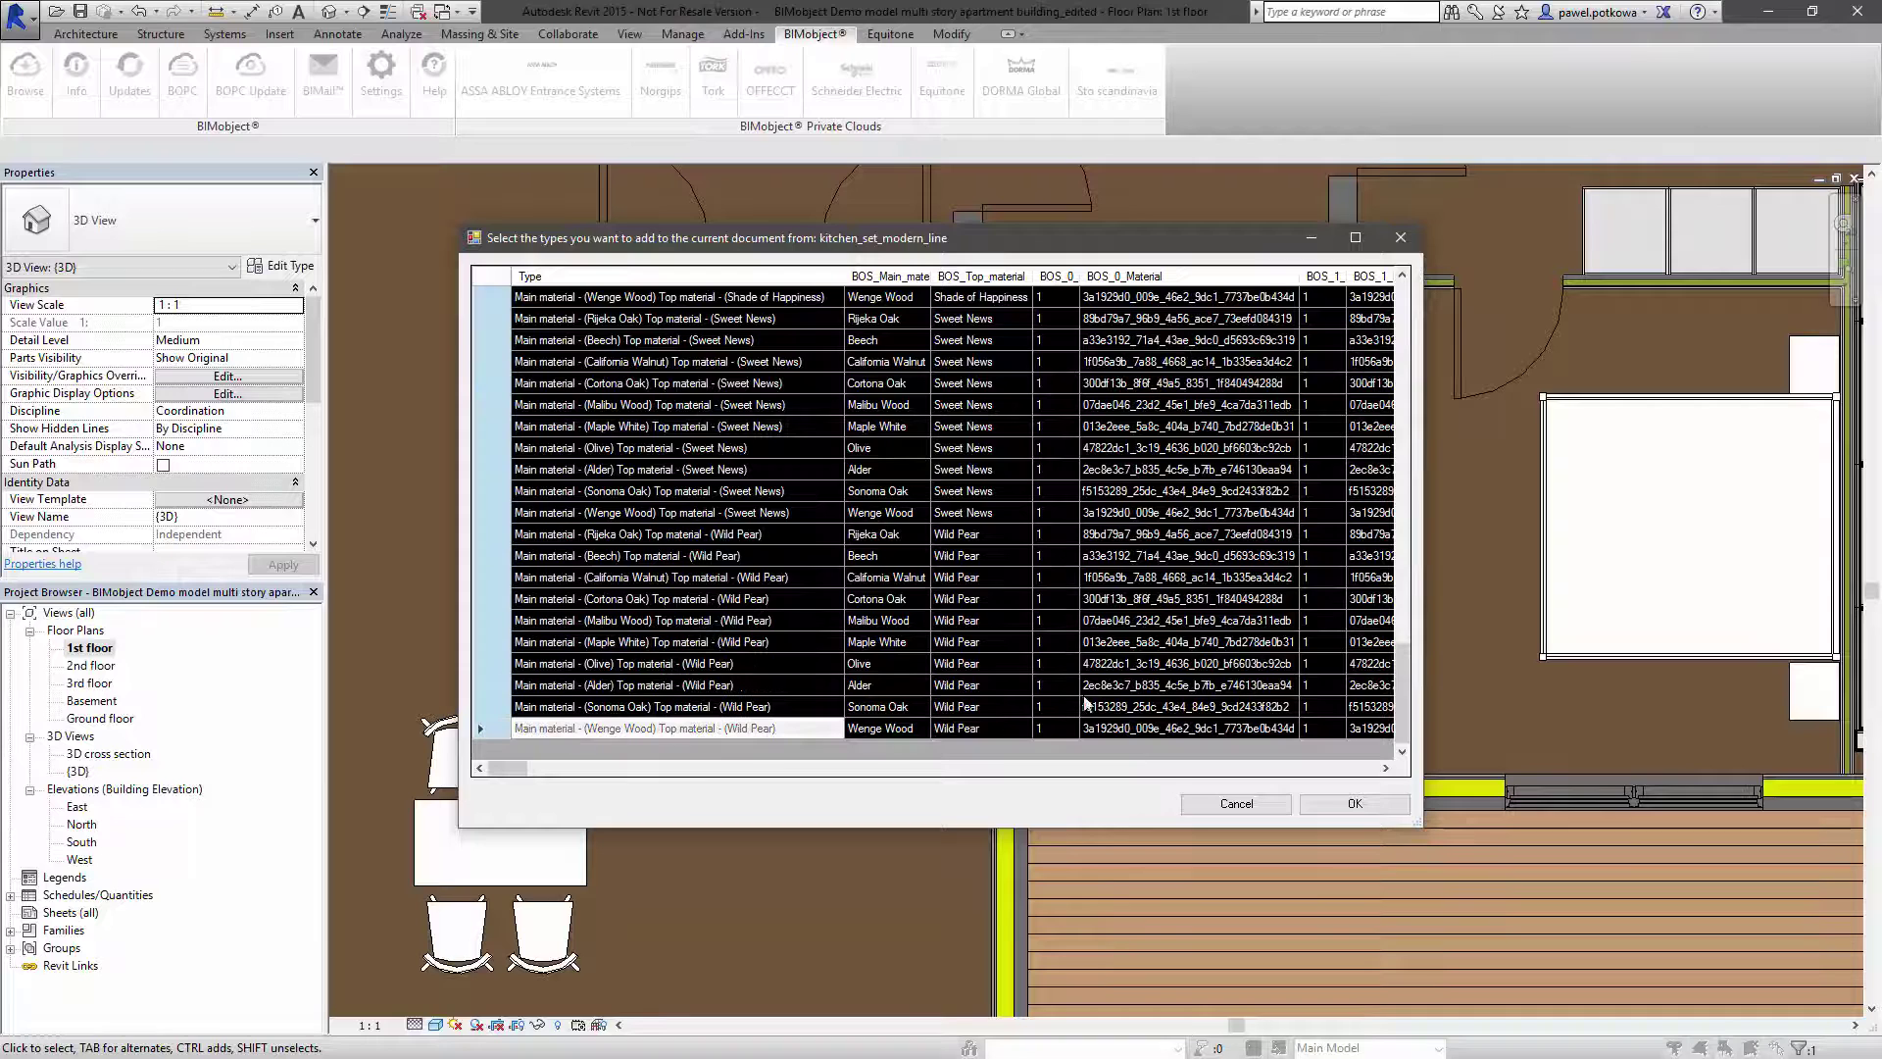
{"action": "left_click", "coordinate": [1355, 803]}
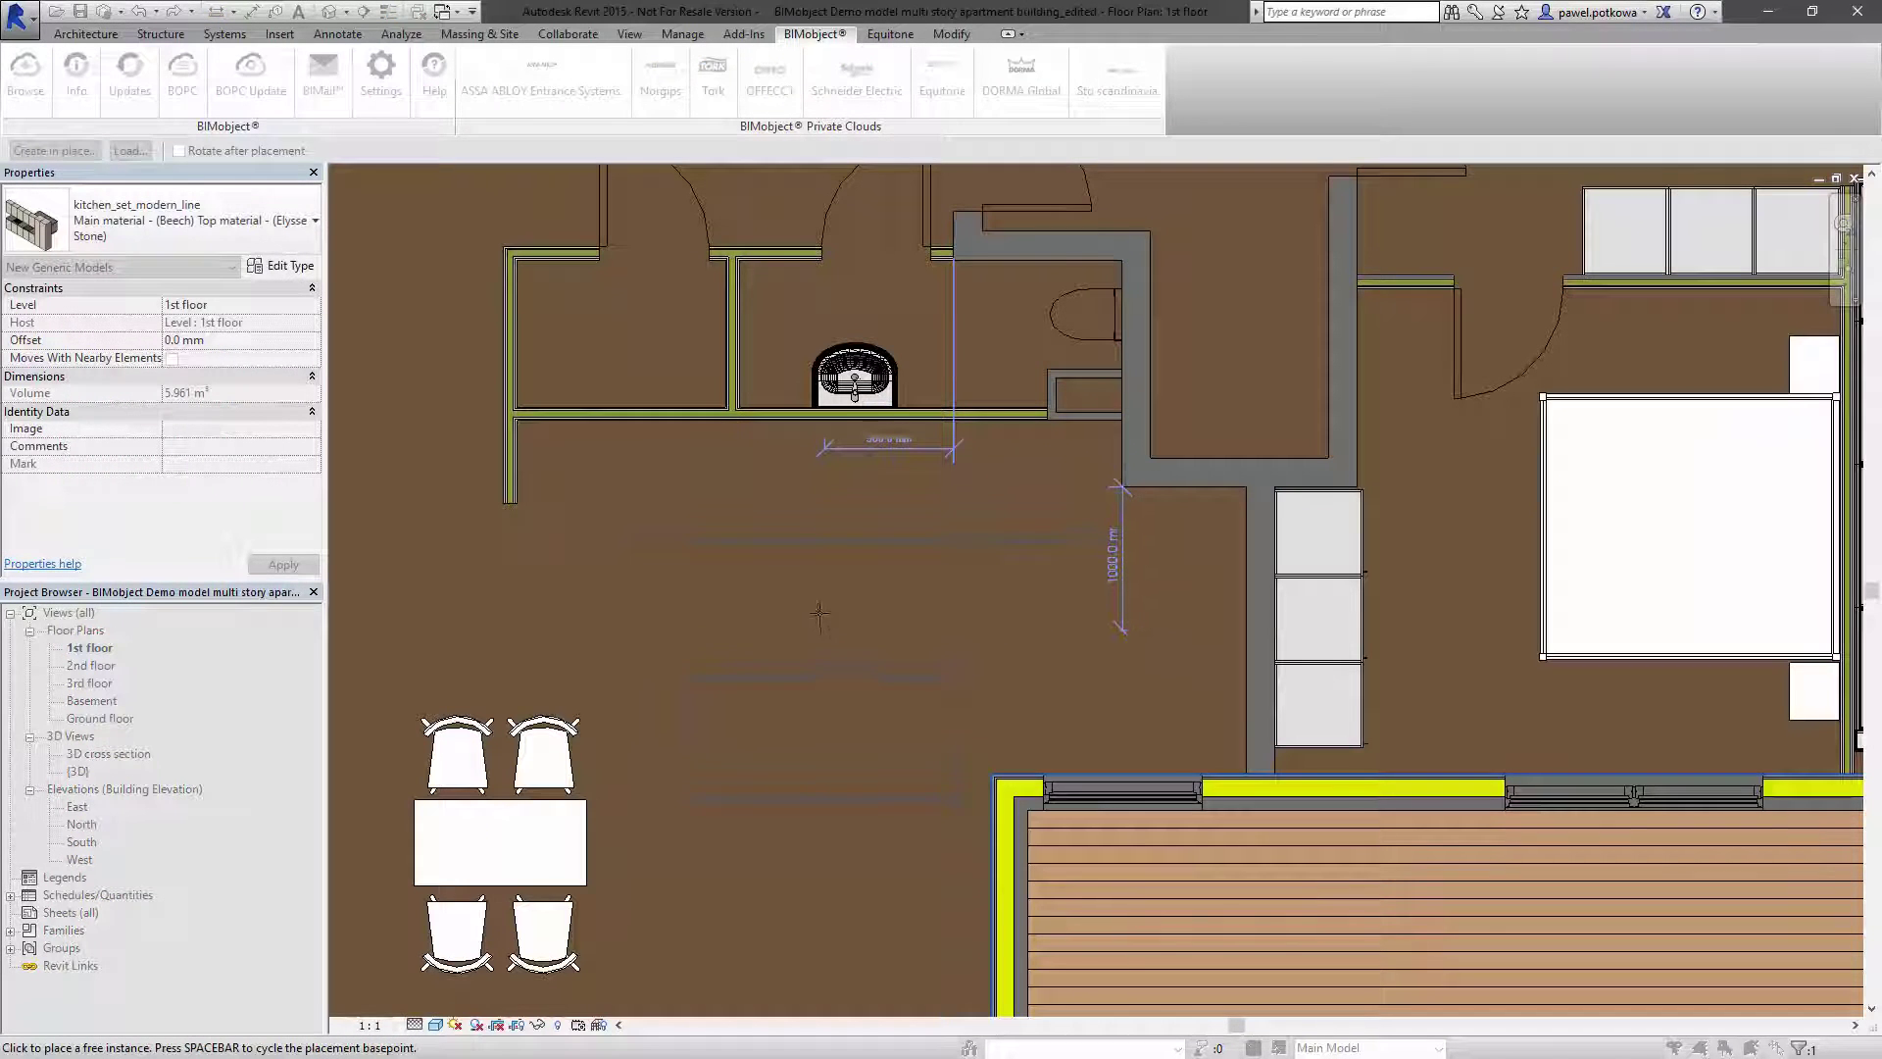
- Place one kitchen set in the open area near the dining table on the 1st floor plan and end placement
{"action": "left_click", "coordinate": [793, 690]}
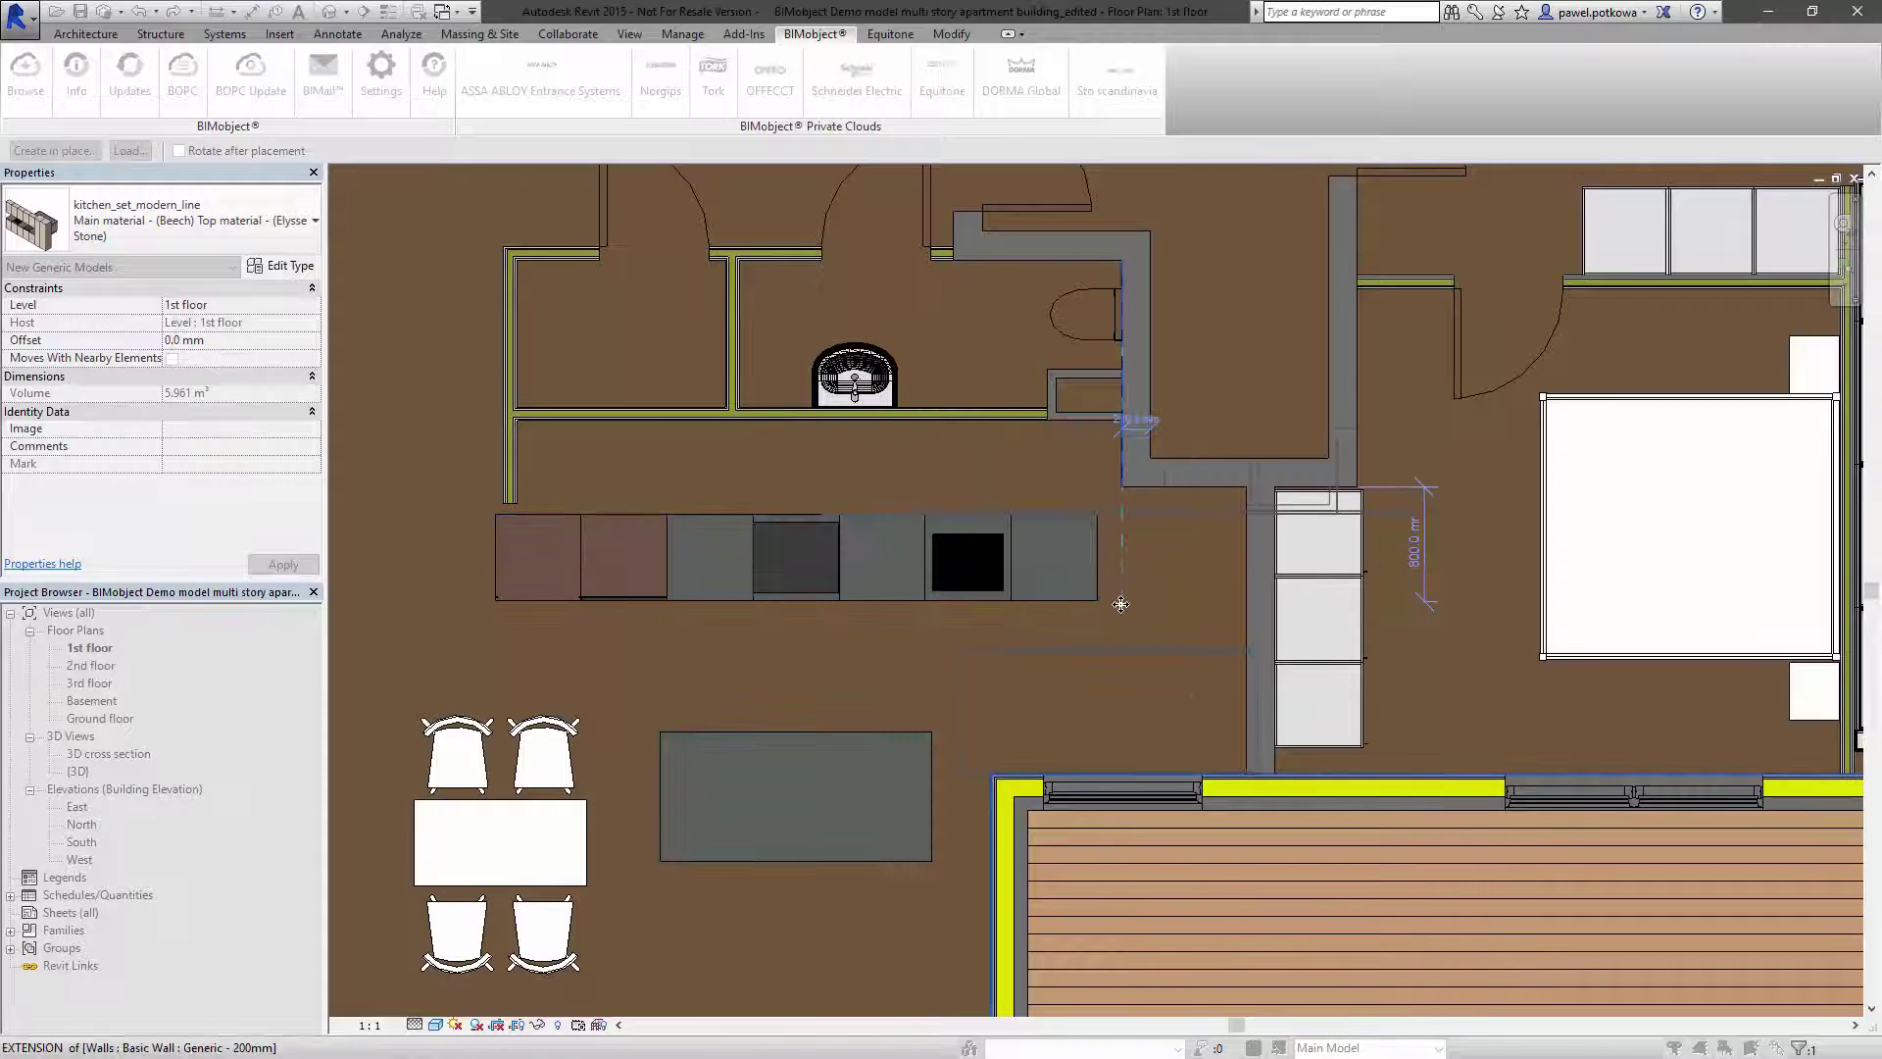
{"action": "key", "text": "Escape"}
{"action": "key", "text": "Escape"}
- Move the kitchen set by the back corner of its cabinet row to the inner wall corner, then deselect it
{"action": "scroll", "coordinate": [1128, 539], "scroll_direction": "up", "scroll_amount": 6}
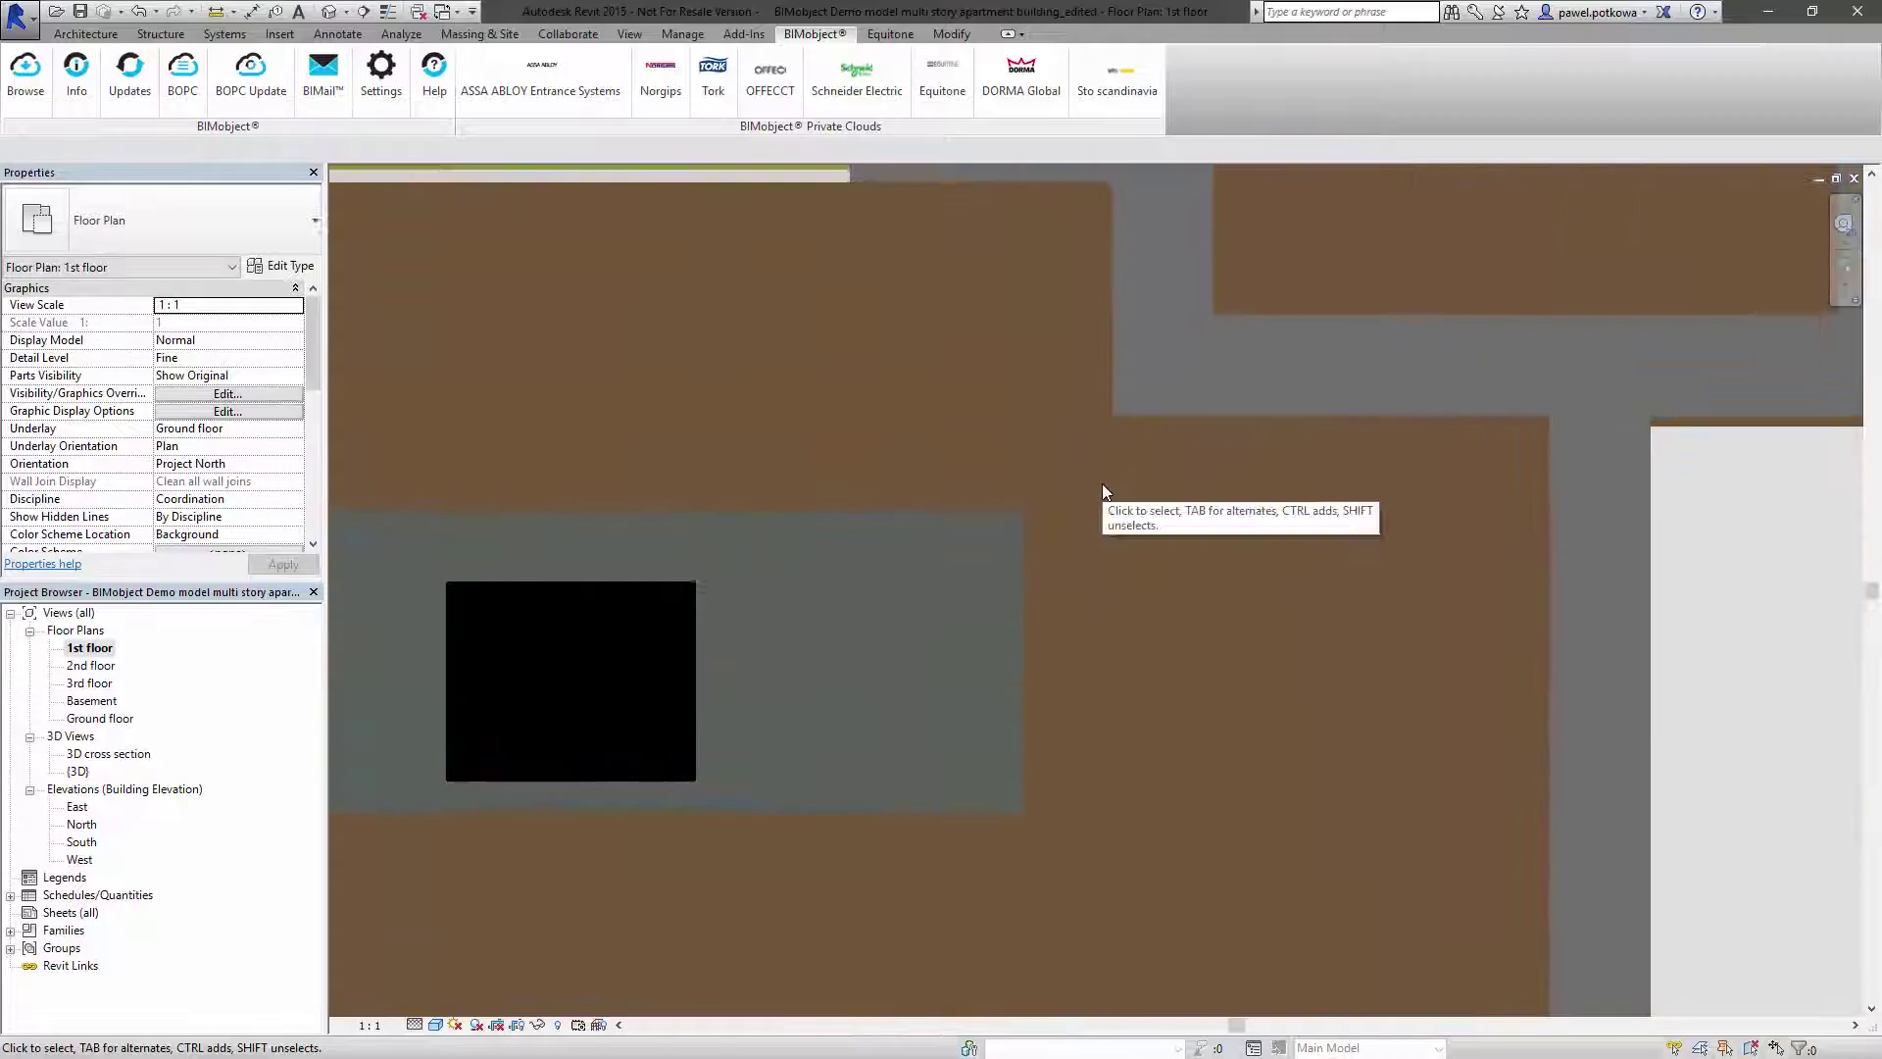
{"action": "left_click", "coordinate": [86, 33]}
{"action": "left_click", "coordinate": [1013, 546]}
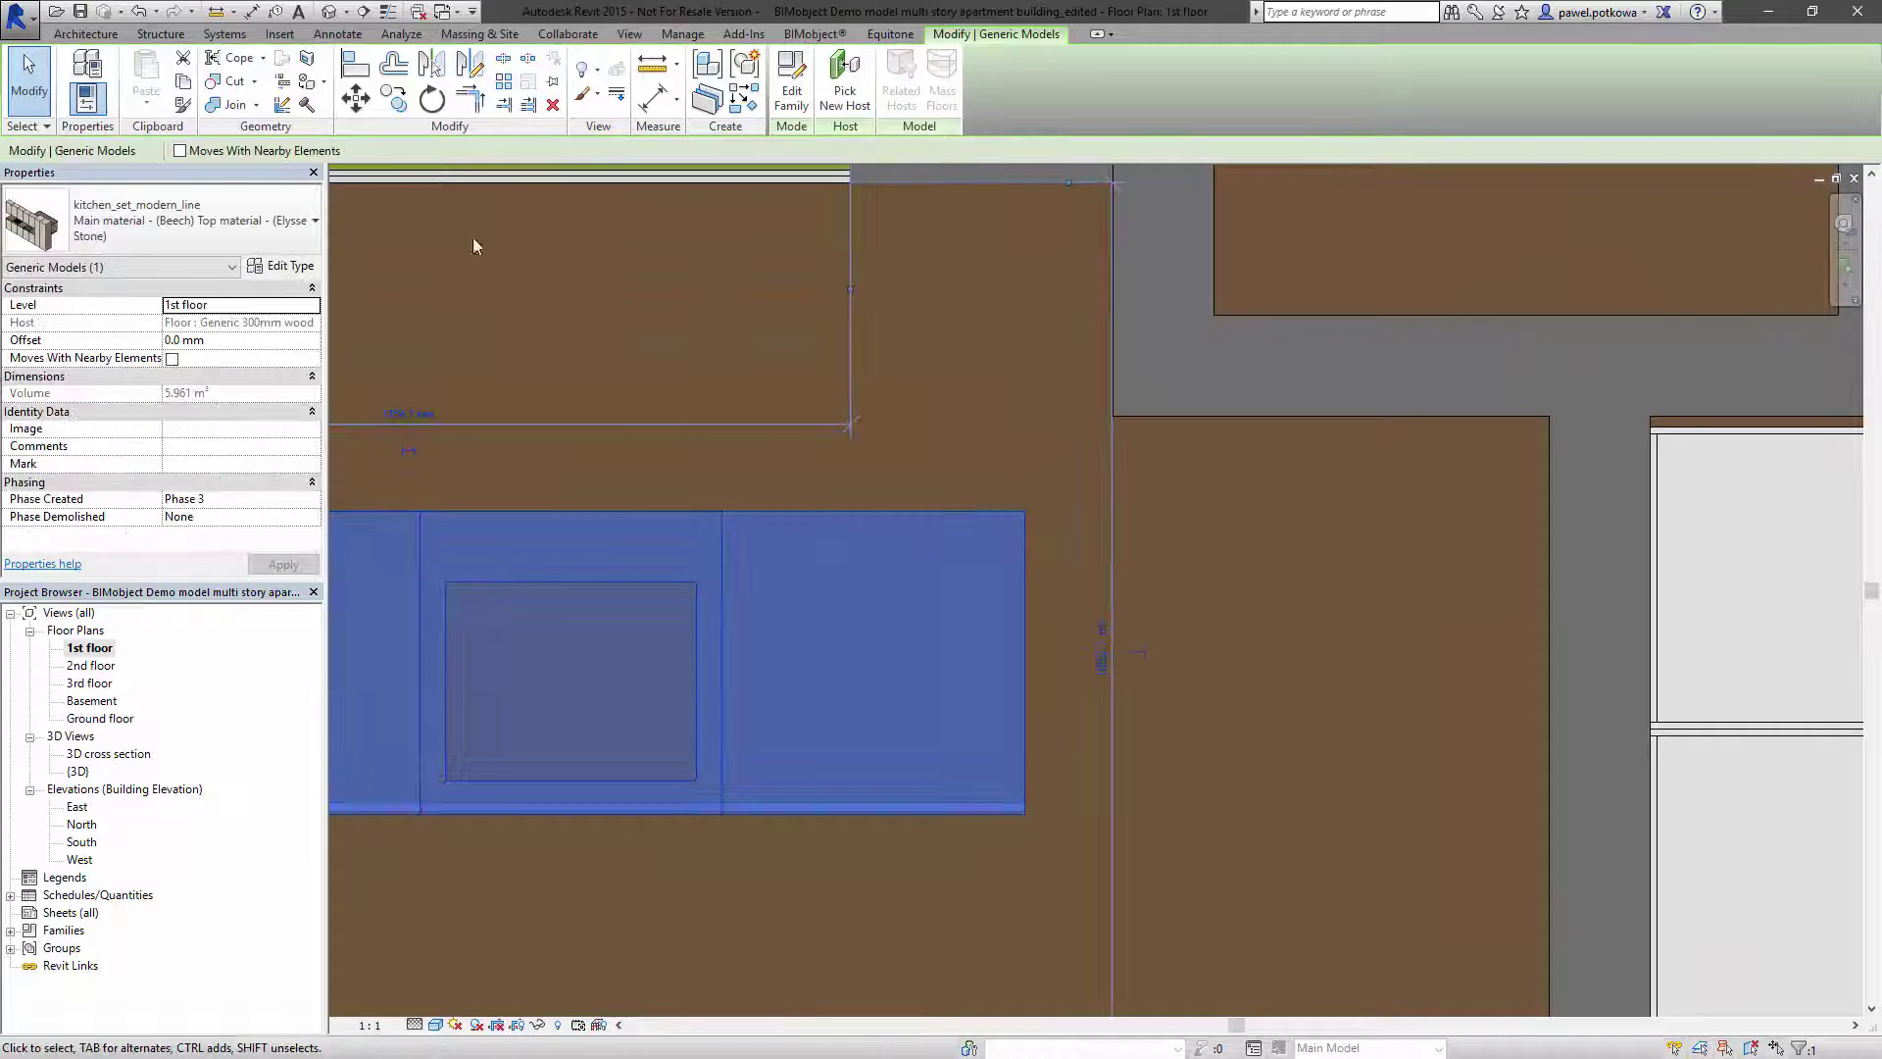
{"action": "left_click", "coordinate": [354, 98]}
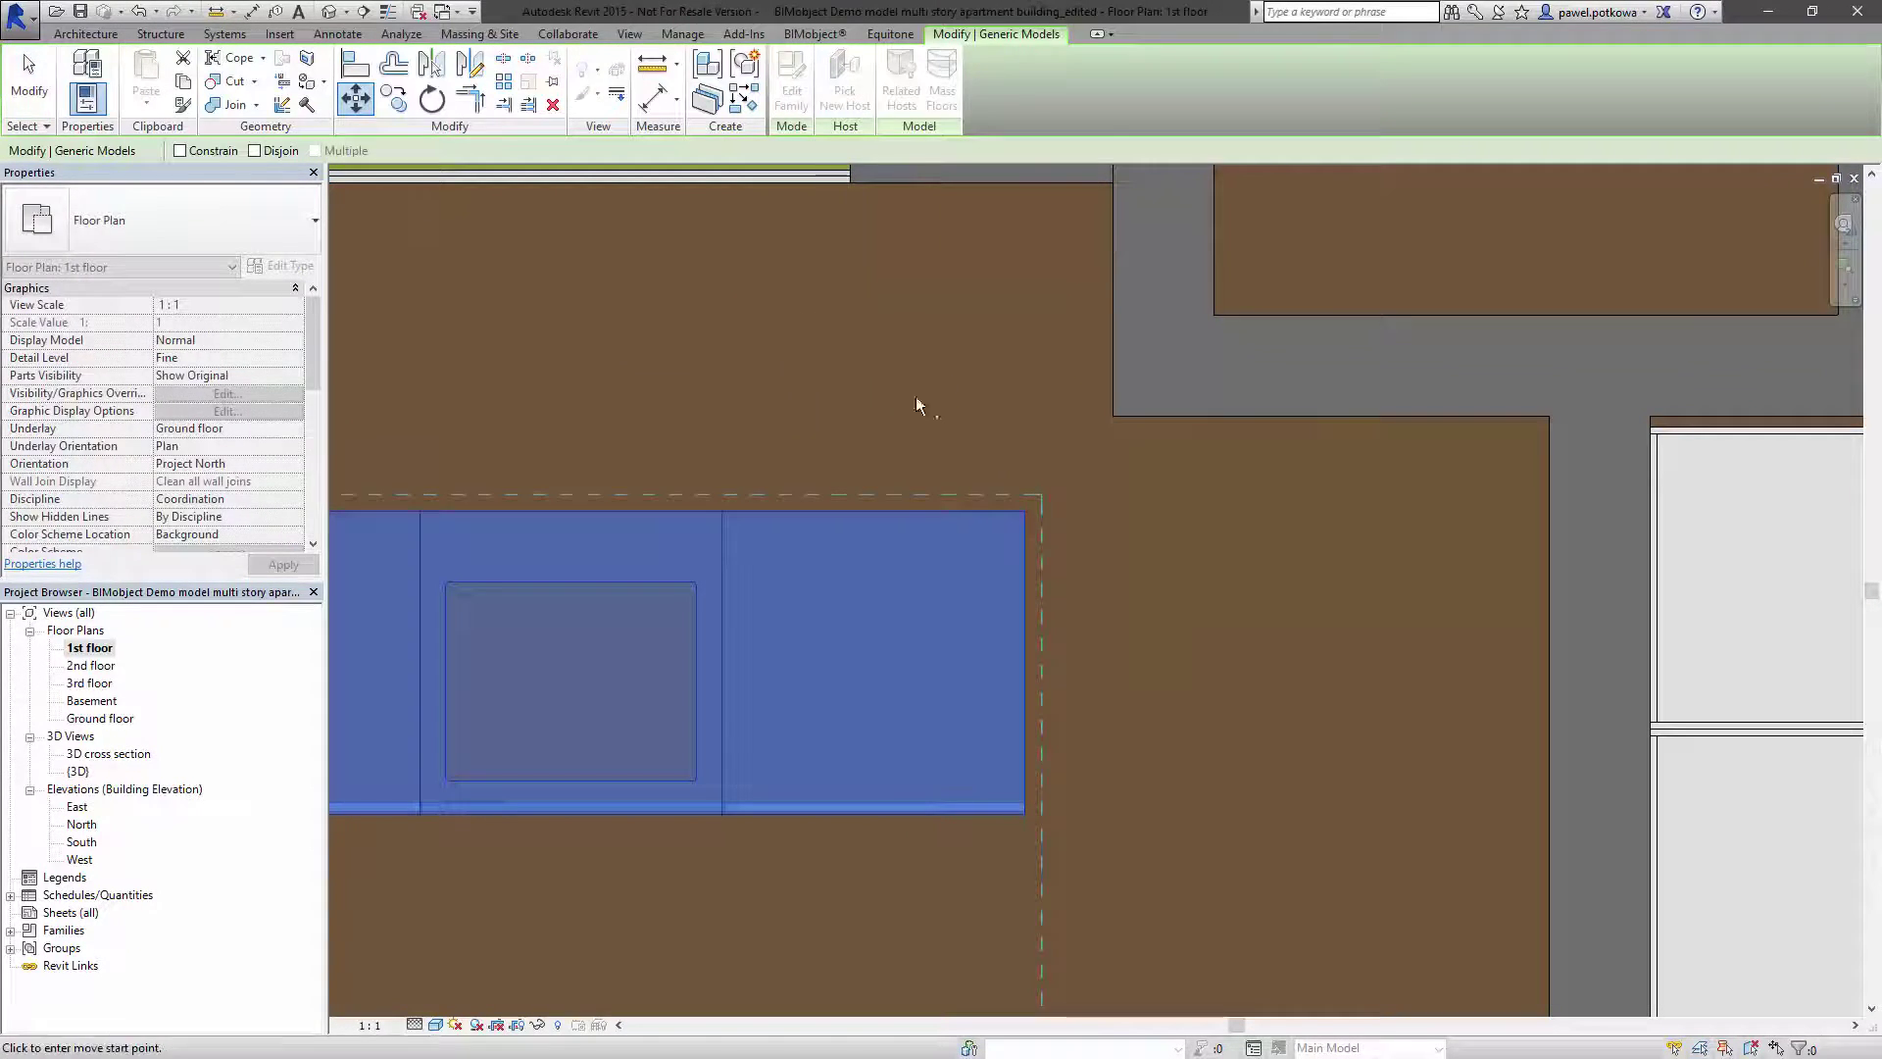
{"action": "left_click", "coordinate": [1023, 509]}
{"action": "left_click", "coordinate": [1109, 200]}
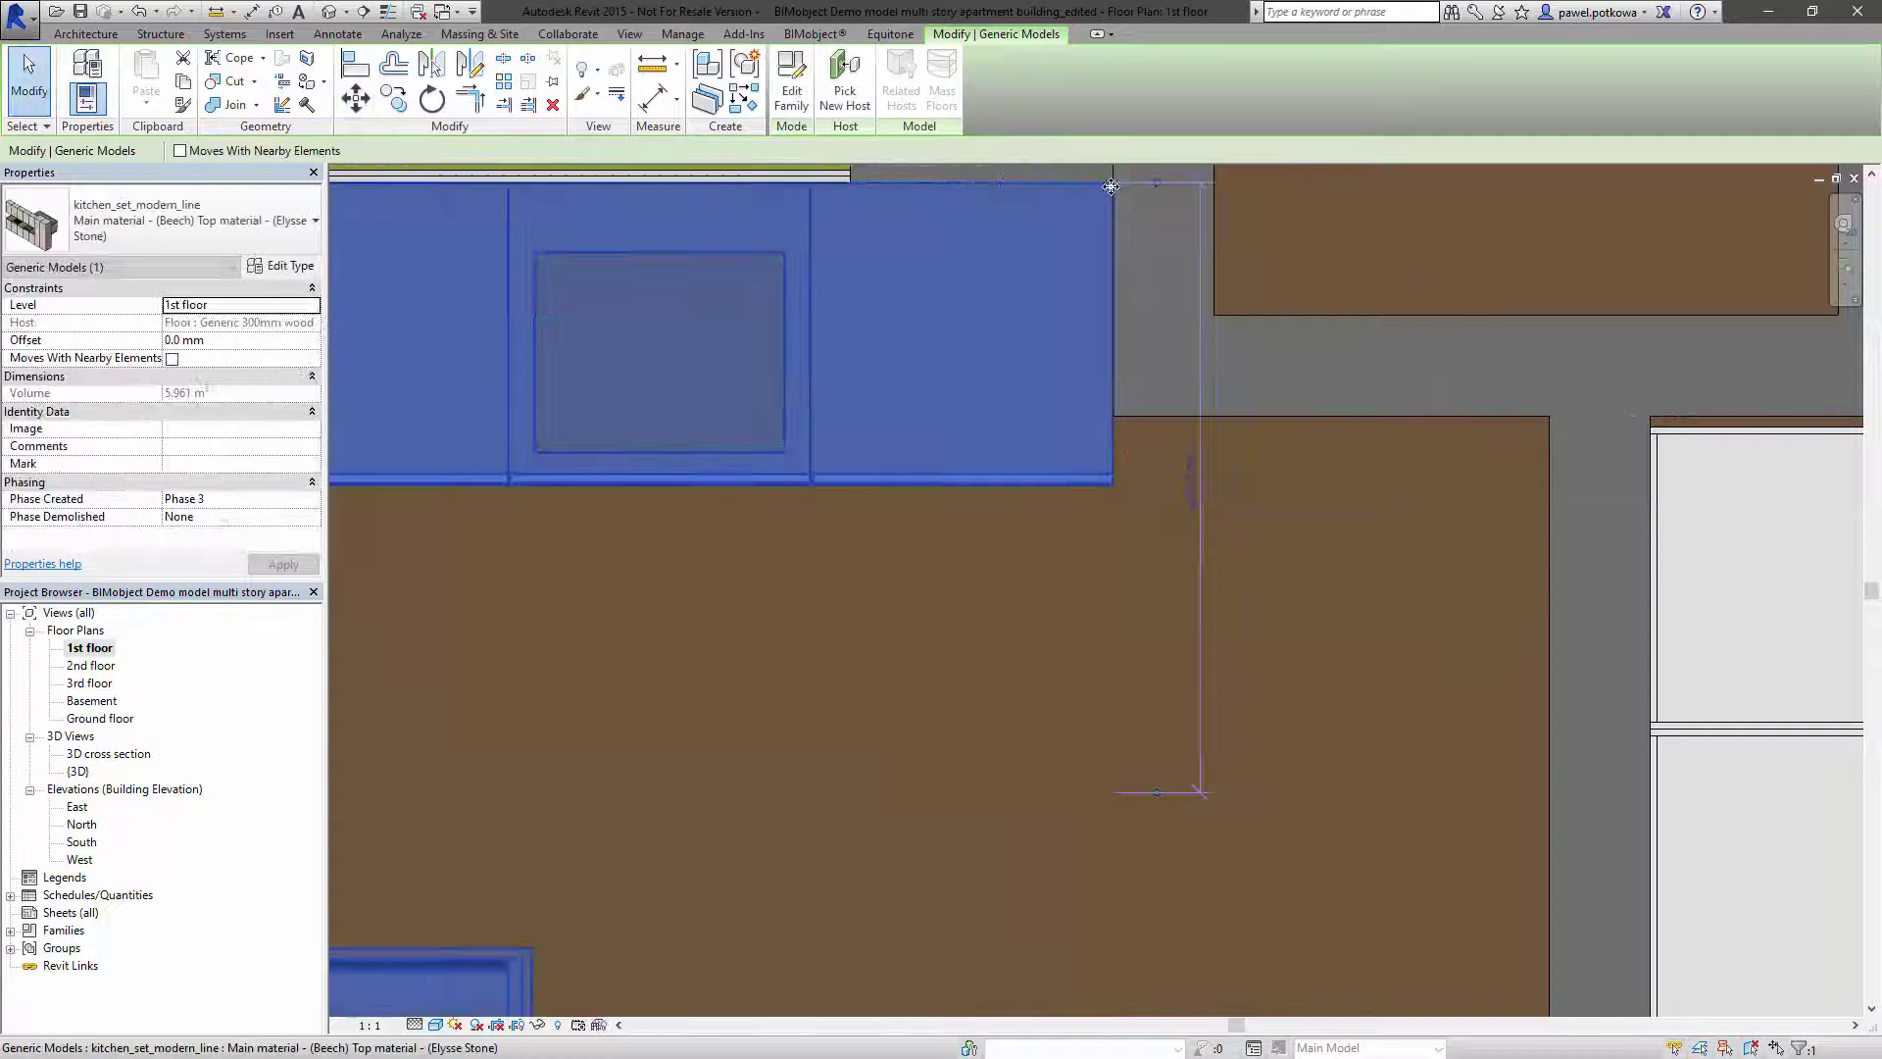
{"action": "scroll", "coordinate": [1208, 555], "scroll_direction": "down", "scroll_amount": 2}
{"action": "scroll", "coordinate": [1225, 635], "scroll_direction": "down", "scroll_amount": 3}
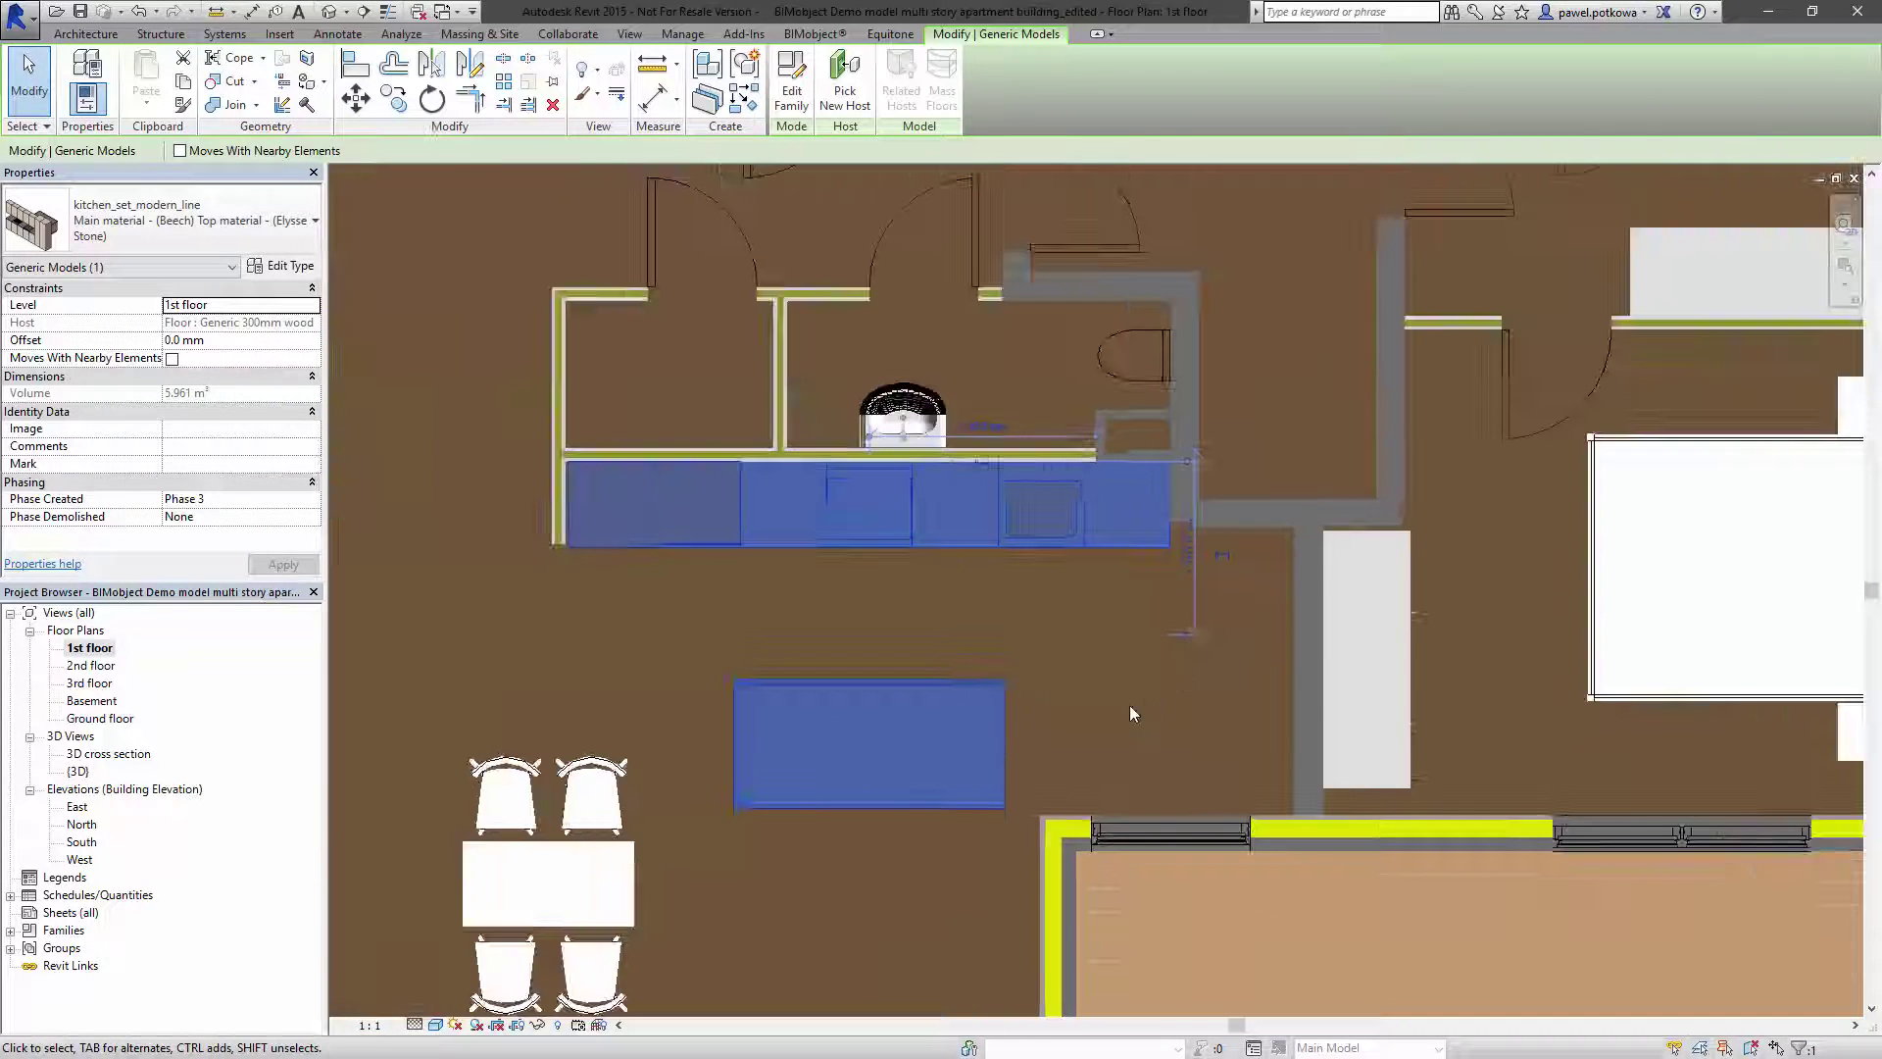
{"action": "key", "text": "Escape"}
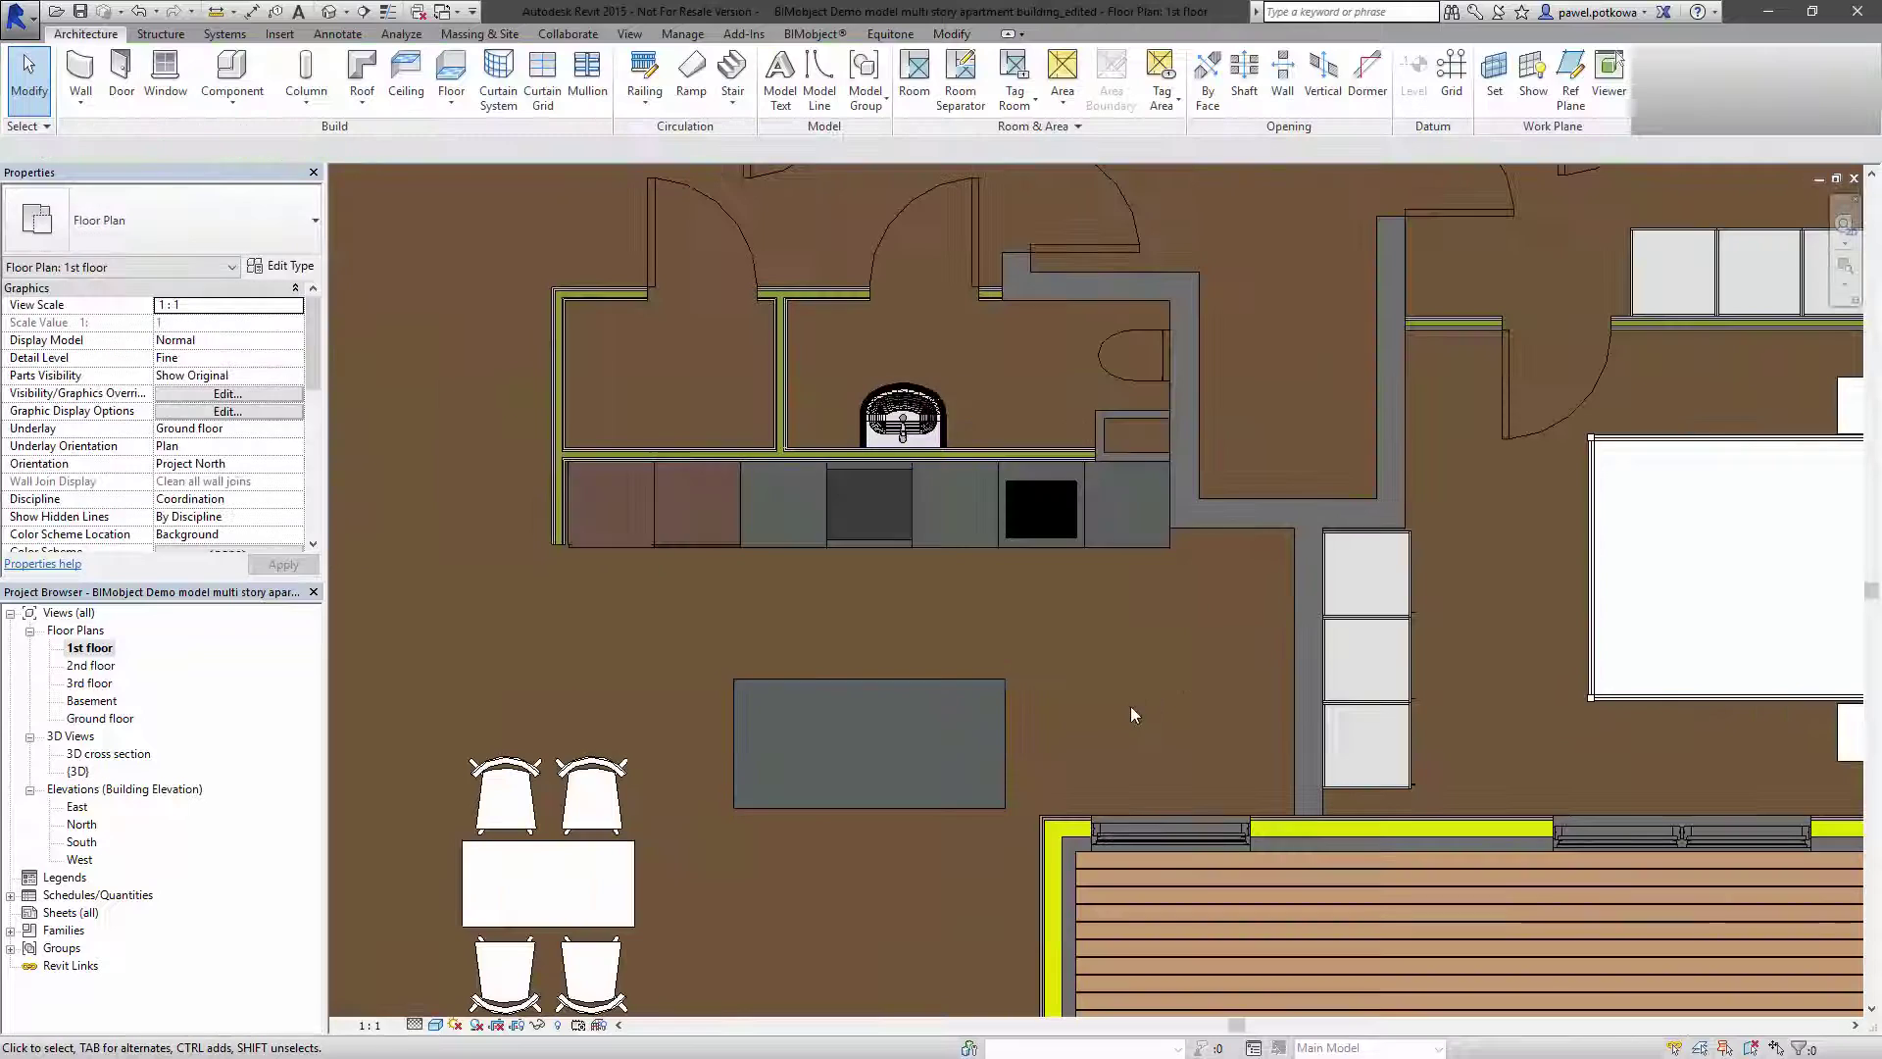
- In the 3D cross section view, change the kitchen set's type to Main material - (California Walnut) Top material - (Black)
{"action": "double_click", "coordinate": [88, 754]}
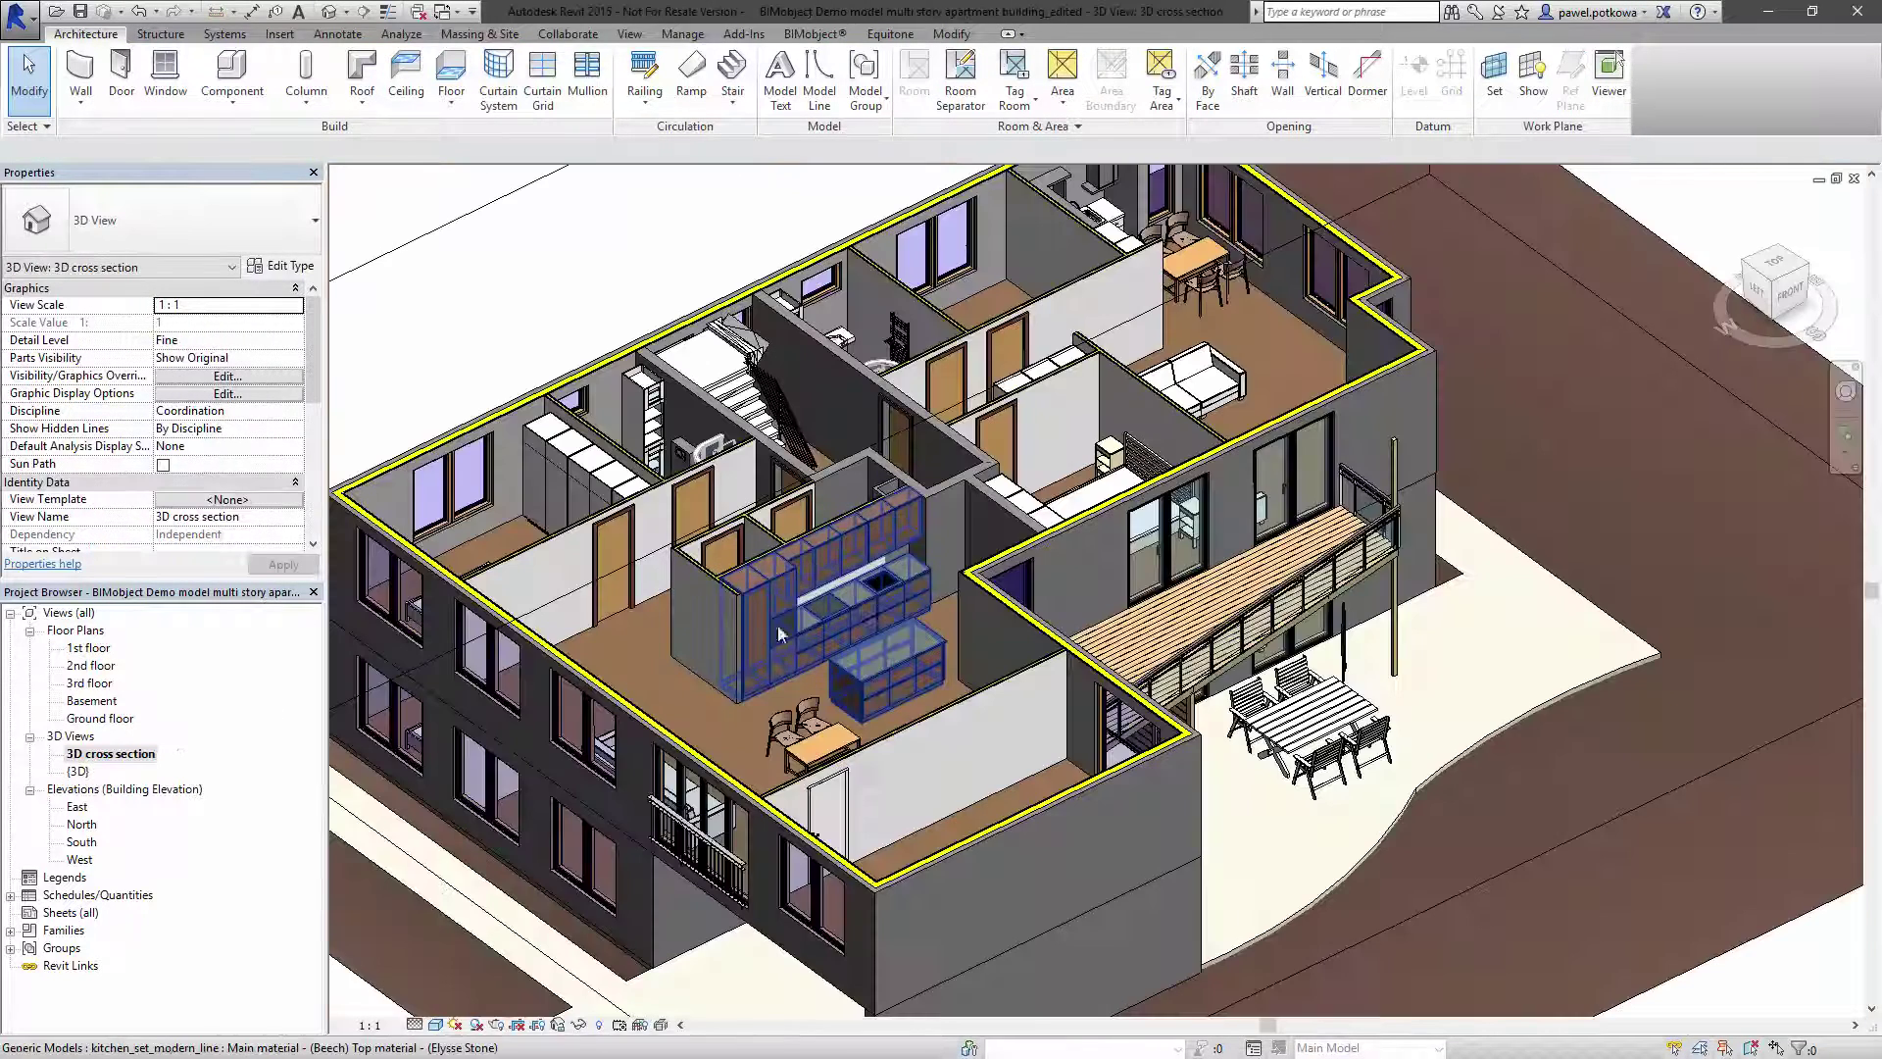
{"action": "scroll", "coordinate": [828, 680], "scroll_direction": "down", "scroll_amount": 3}
{"action": "scroll", "coordinate": [745, 592], "scroll_direction": "up", "scroll_amount": 8}
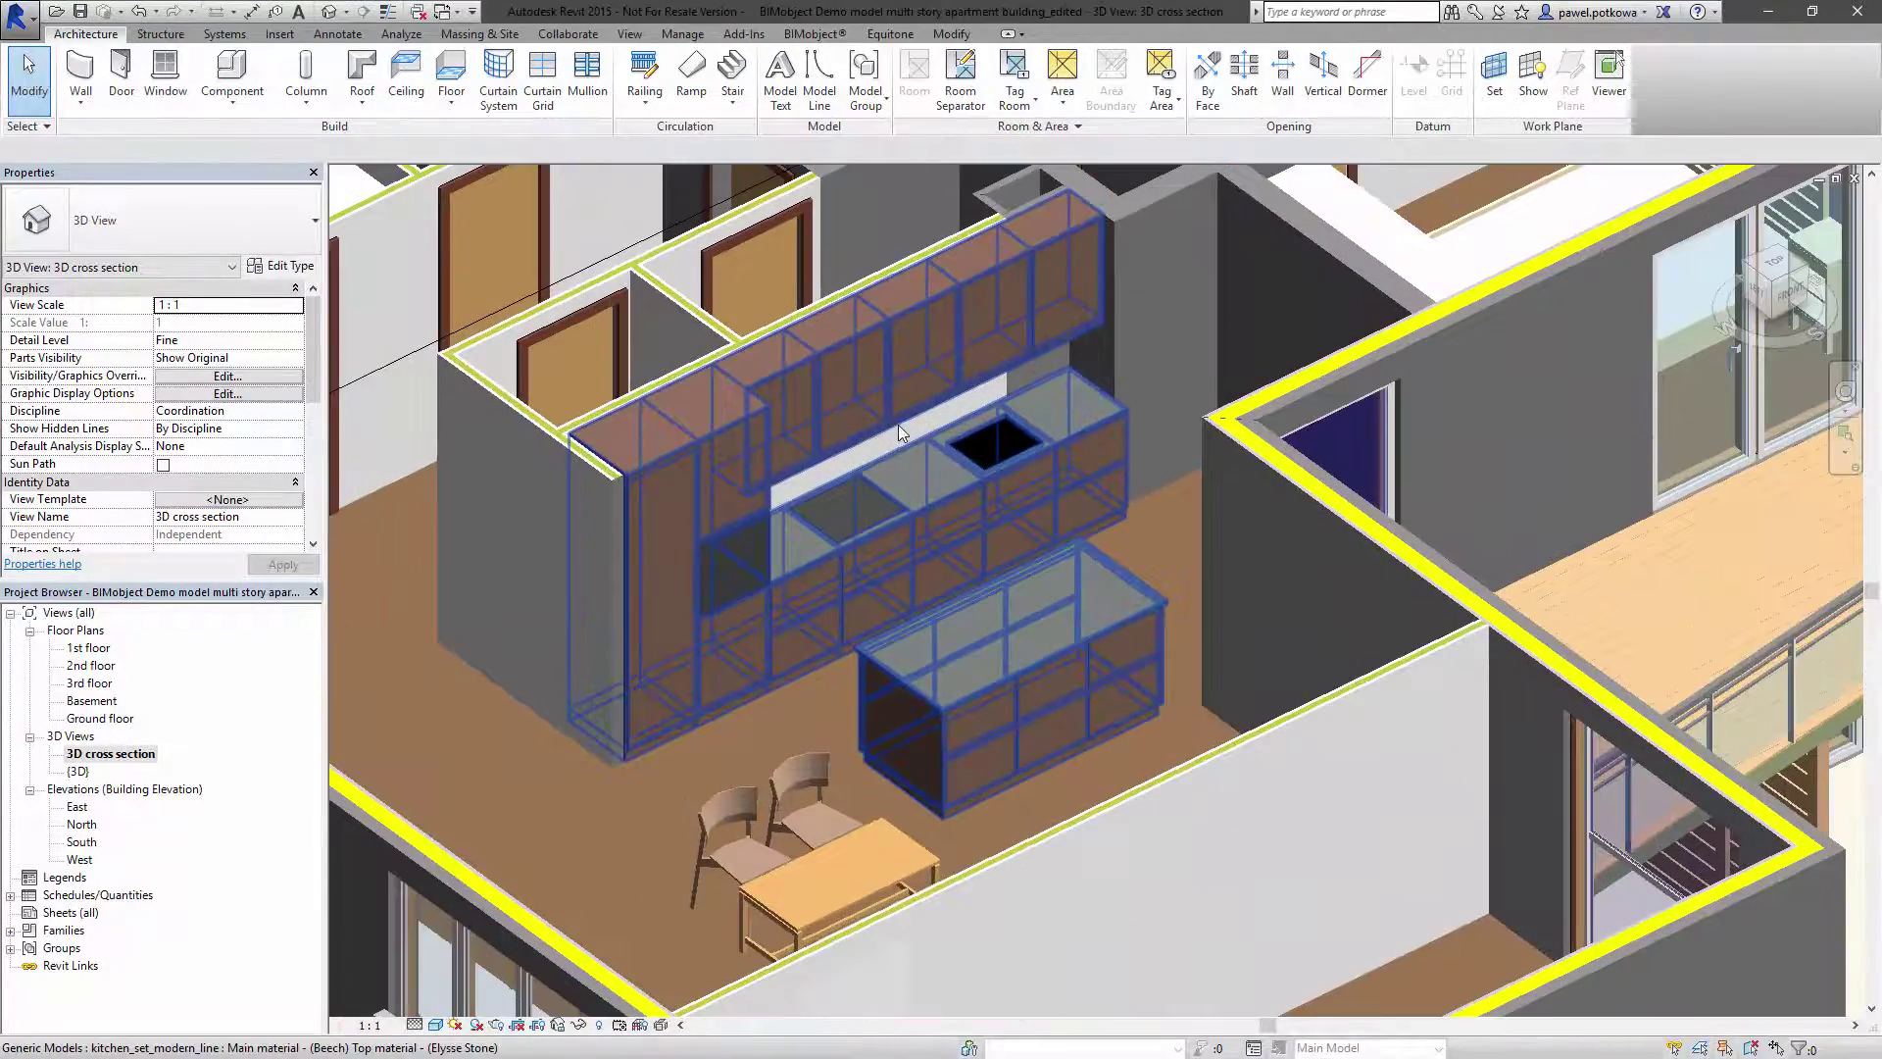
{"action": "left_click", "coordinate": [898, 523]}
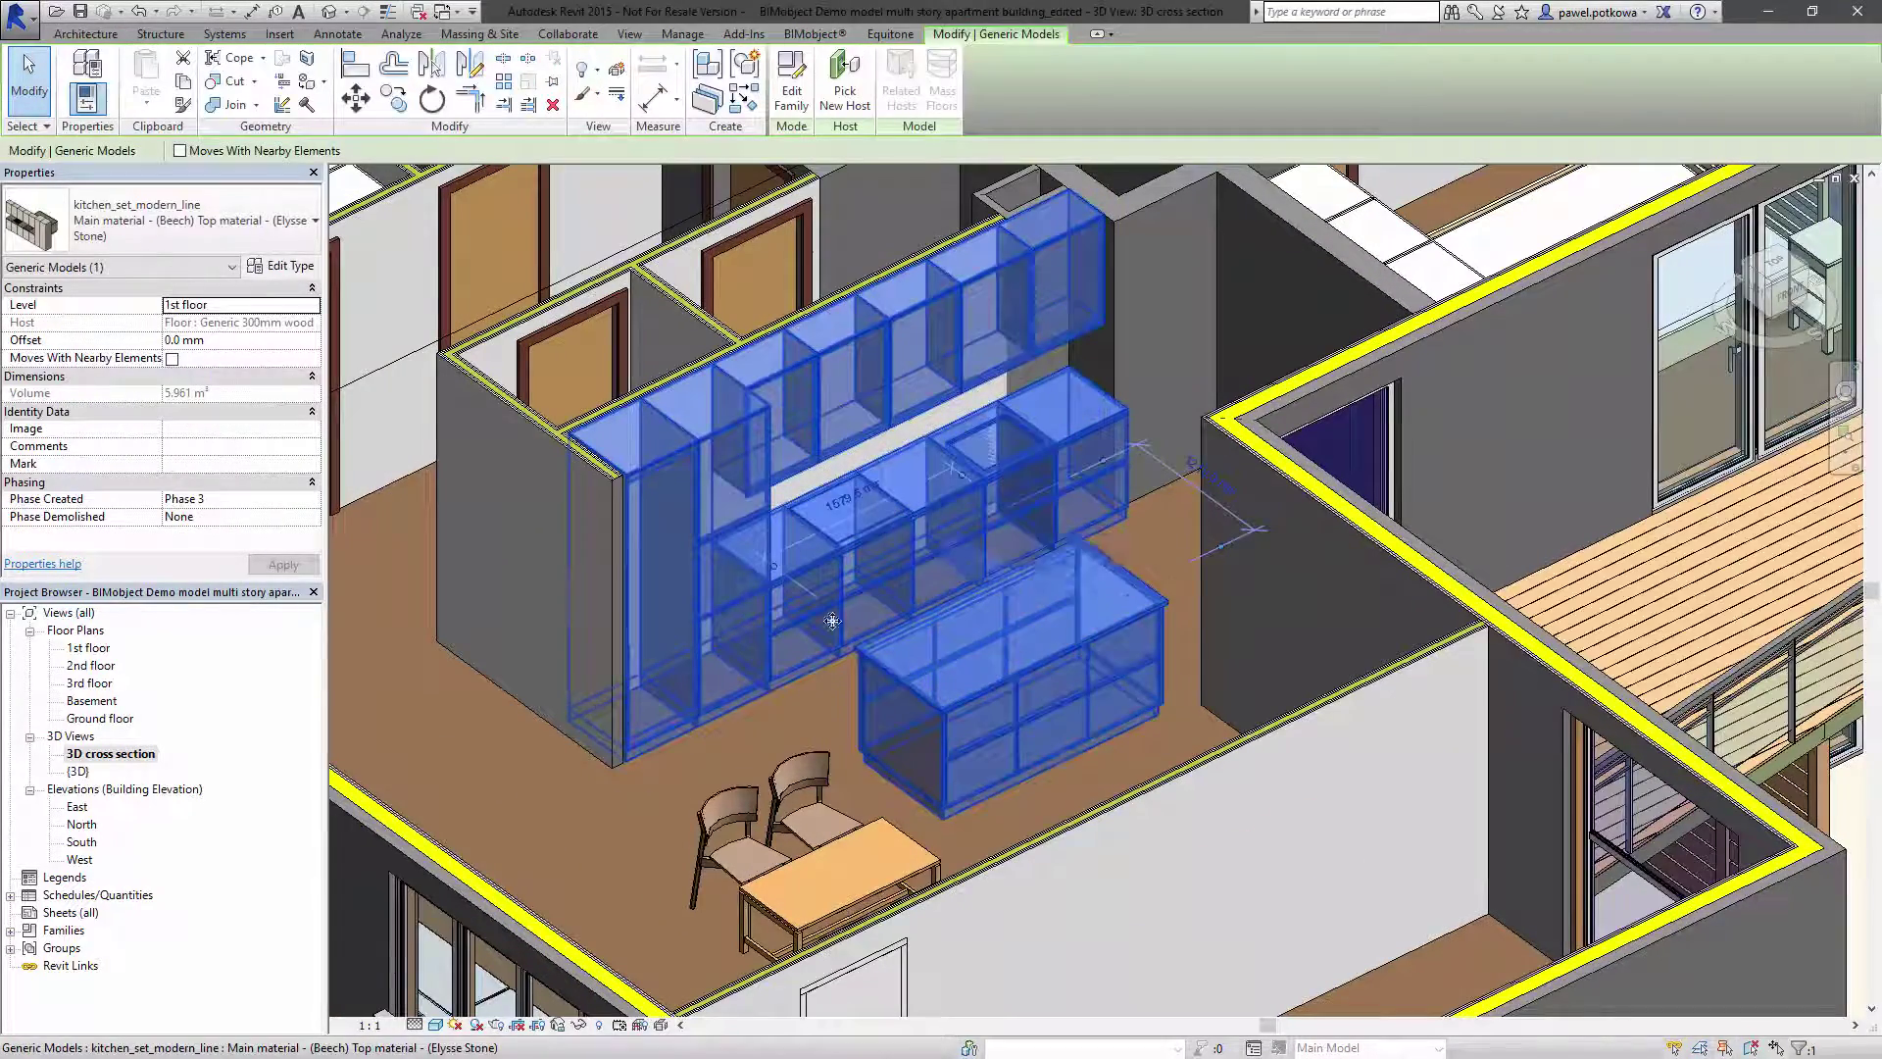
{"action": "left_click", "coordinate": [294, 228]}
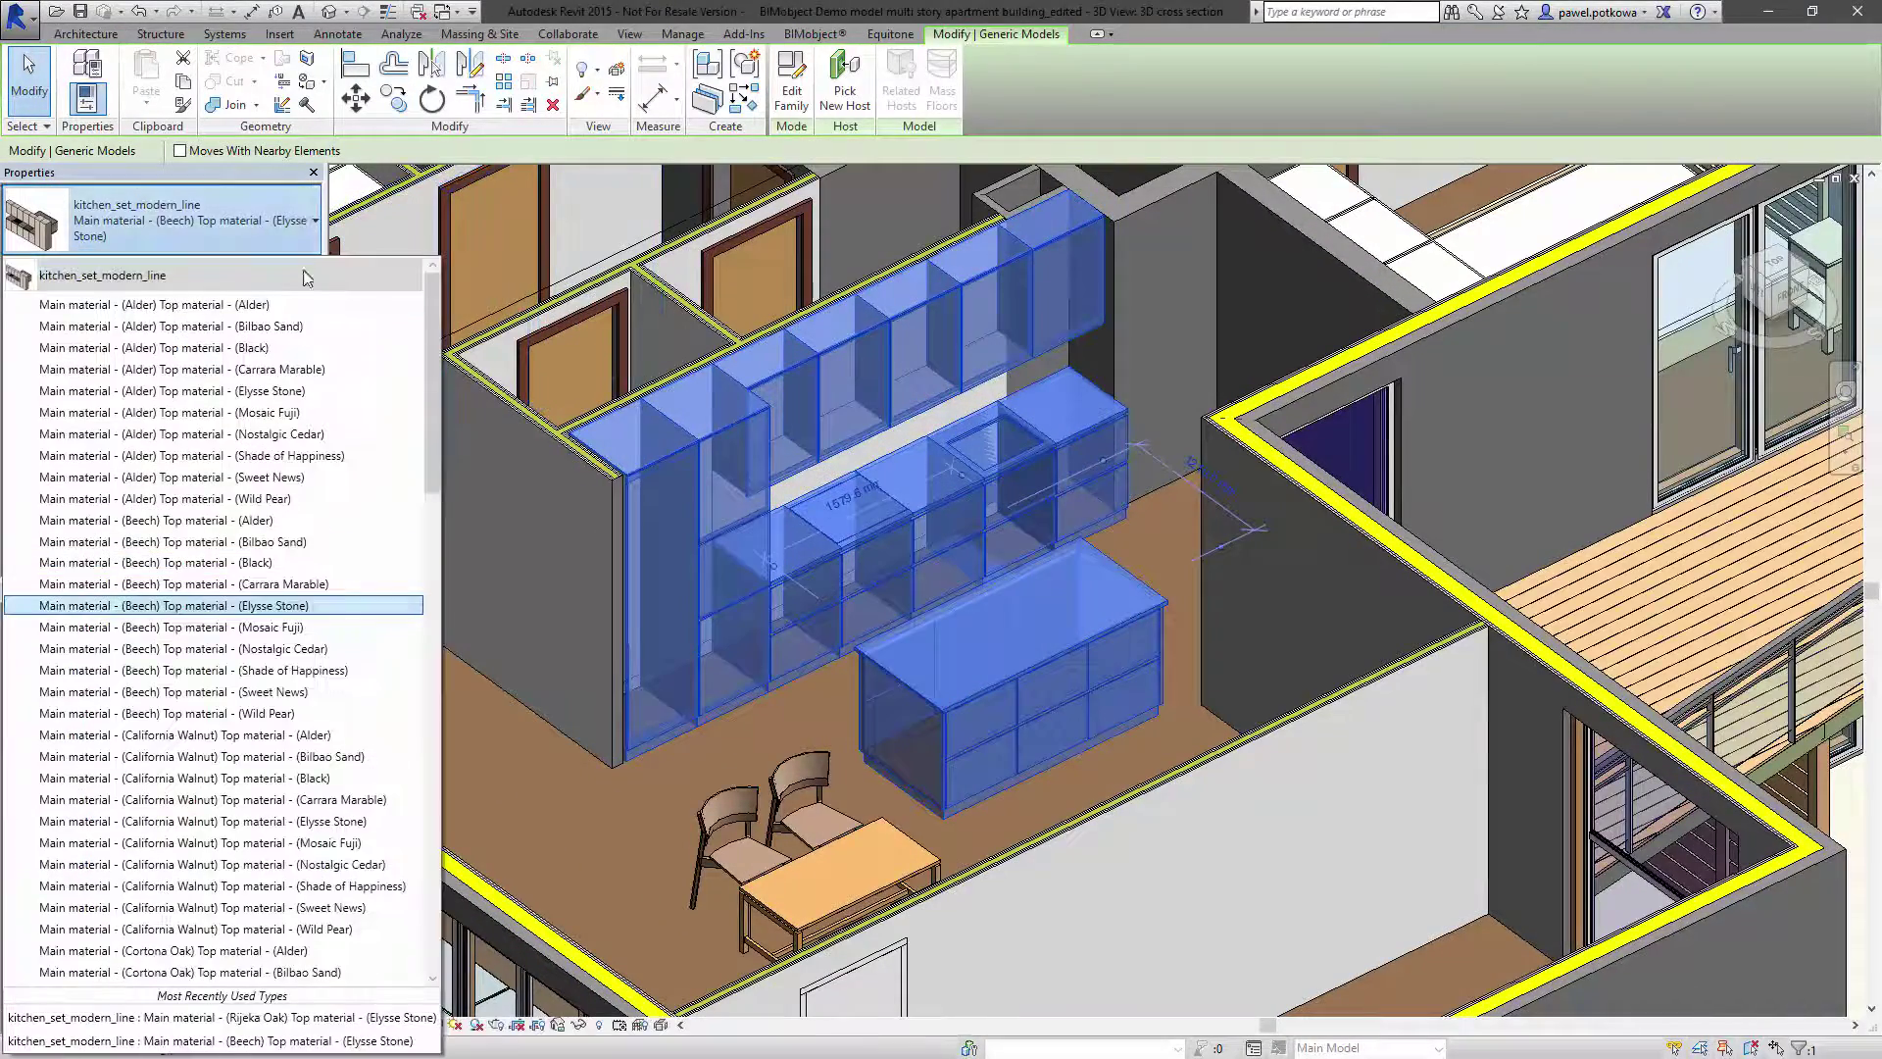
{"action": "scroll", "coordinate": [326, 609], "scroll_direction": "down", "scroll_amount": 2}
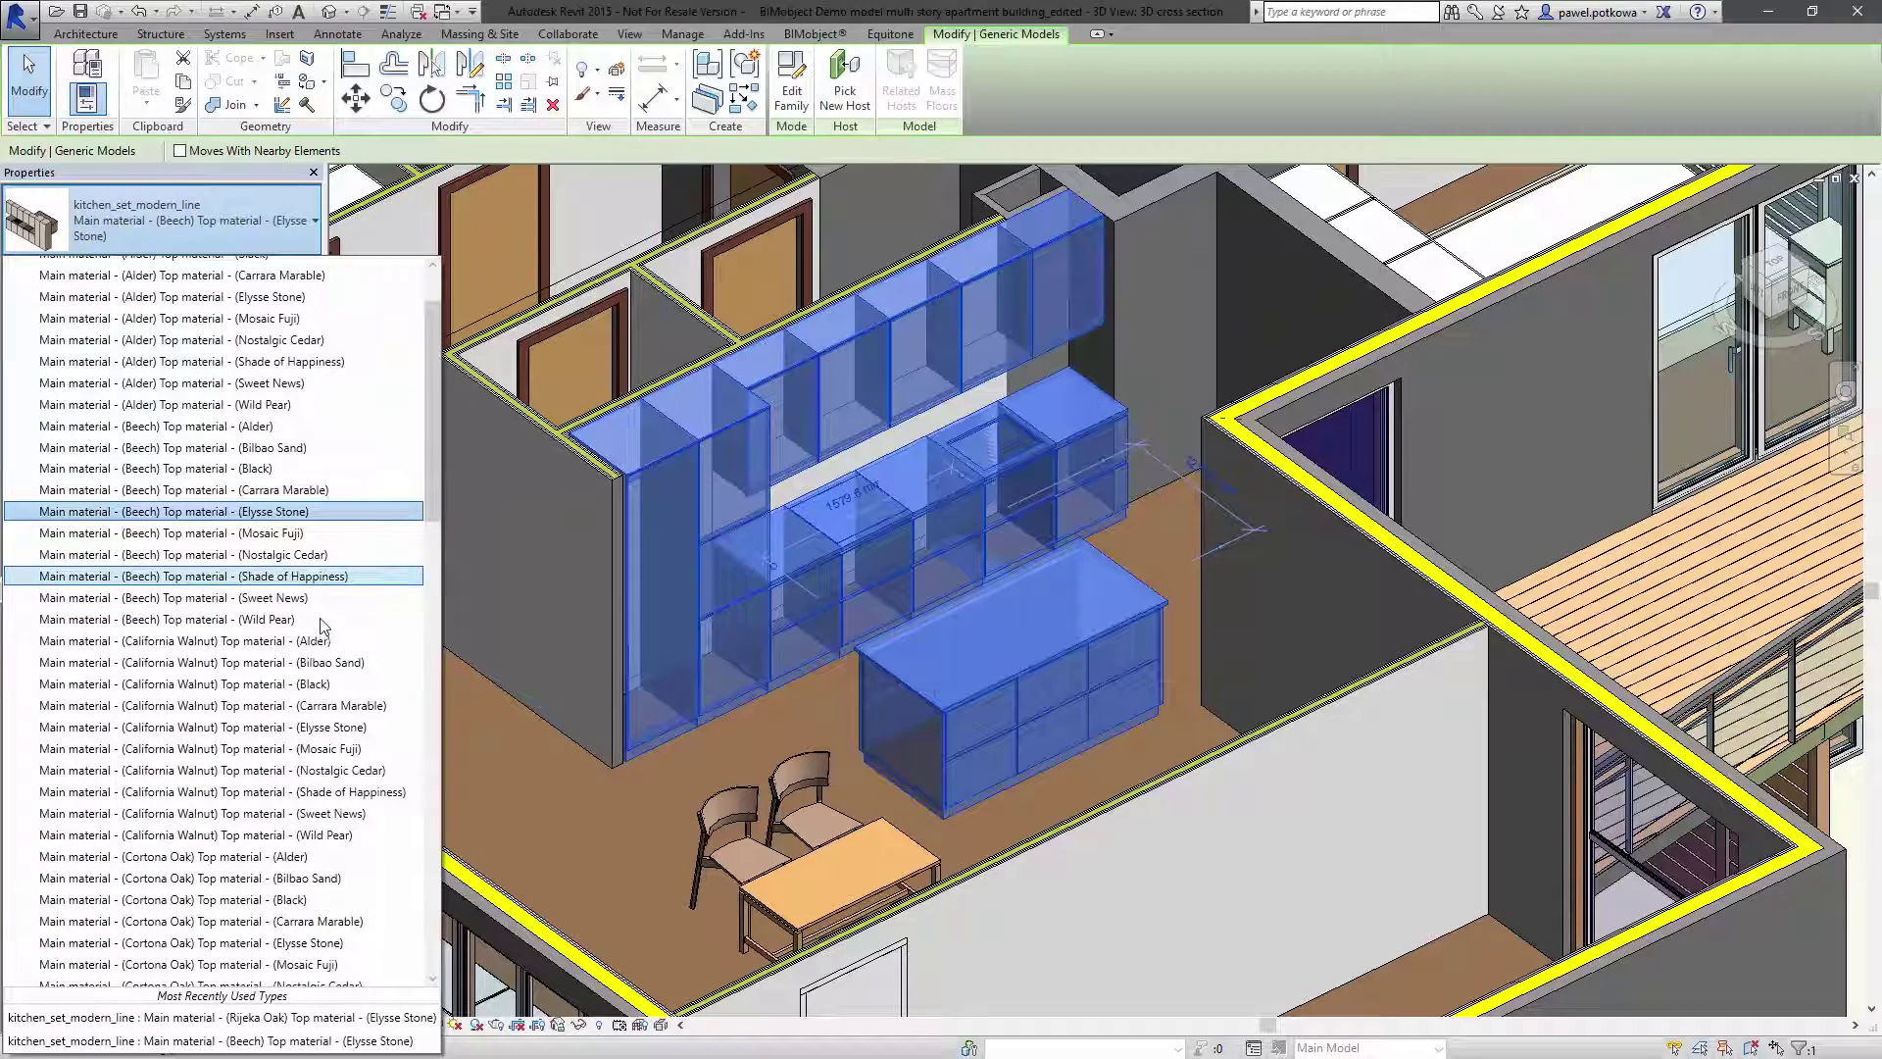
{"action": "left_click", "coordinate": [253, 684]}
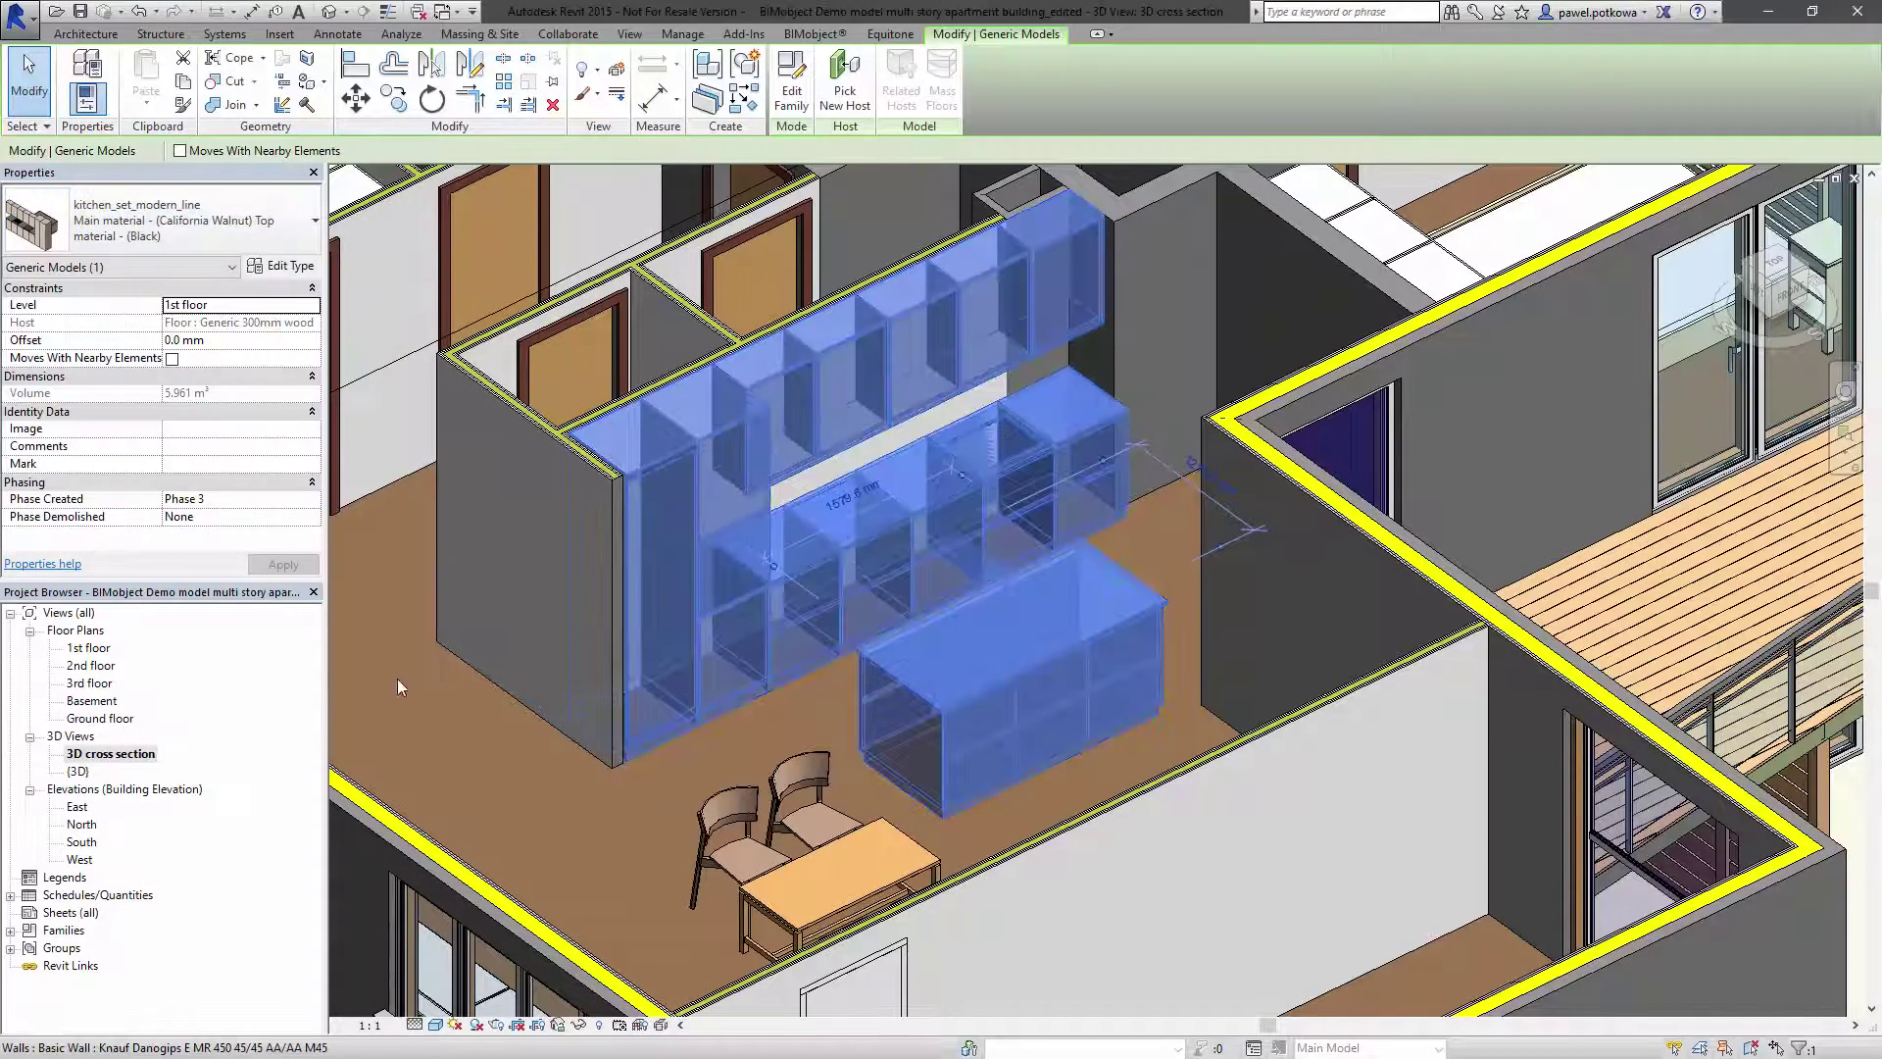
{"action": "key", "text": "Escape"}
- Switch the 3D cross section view's detail level to Medium and then to Coarse to compare the kitchen set's display
{"action": "scroll", "coordinate": [951, 616], "scroll_direction": "up", "scroll_amount": 4}
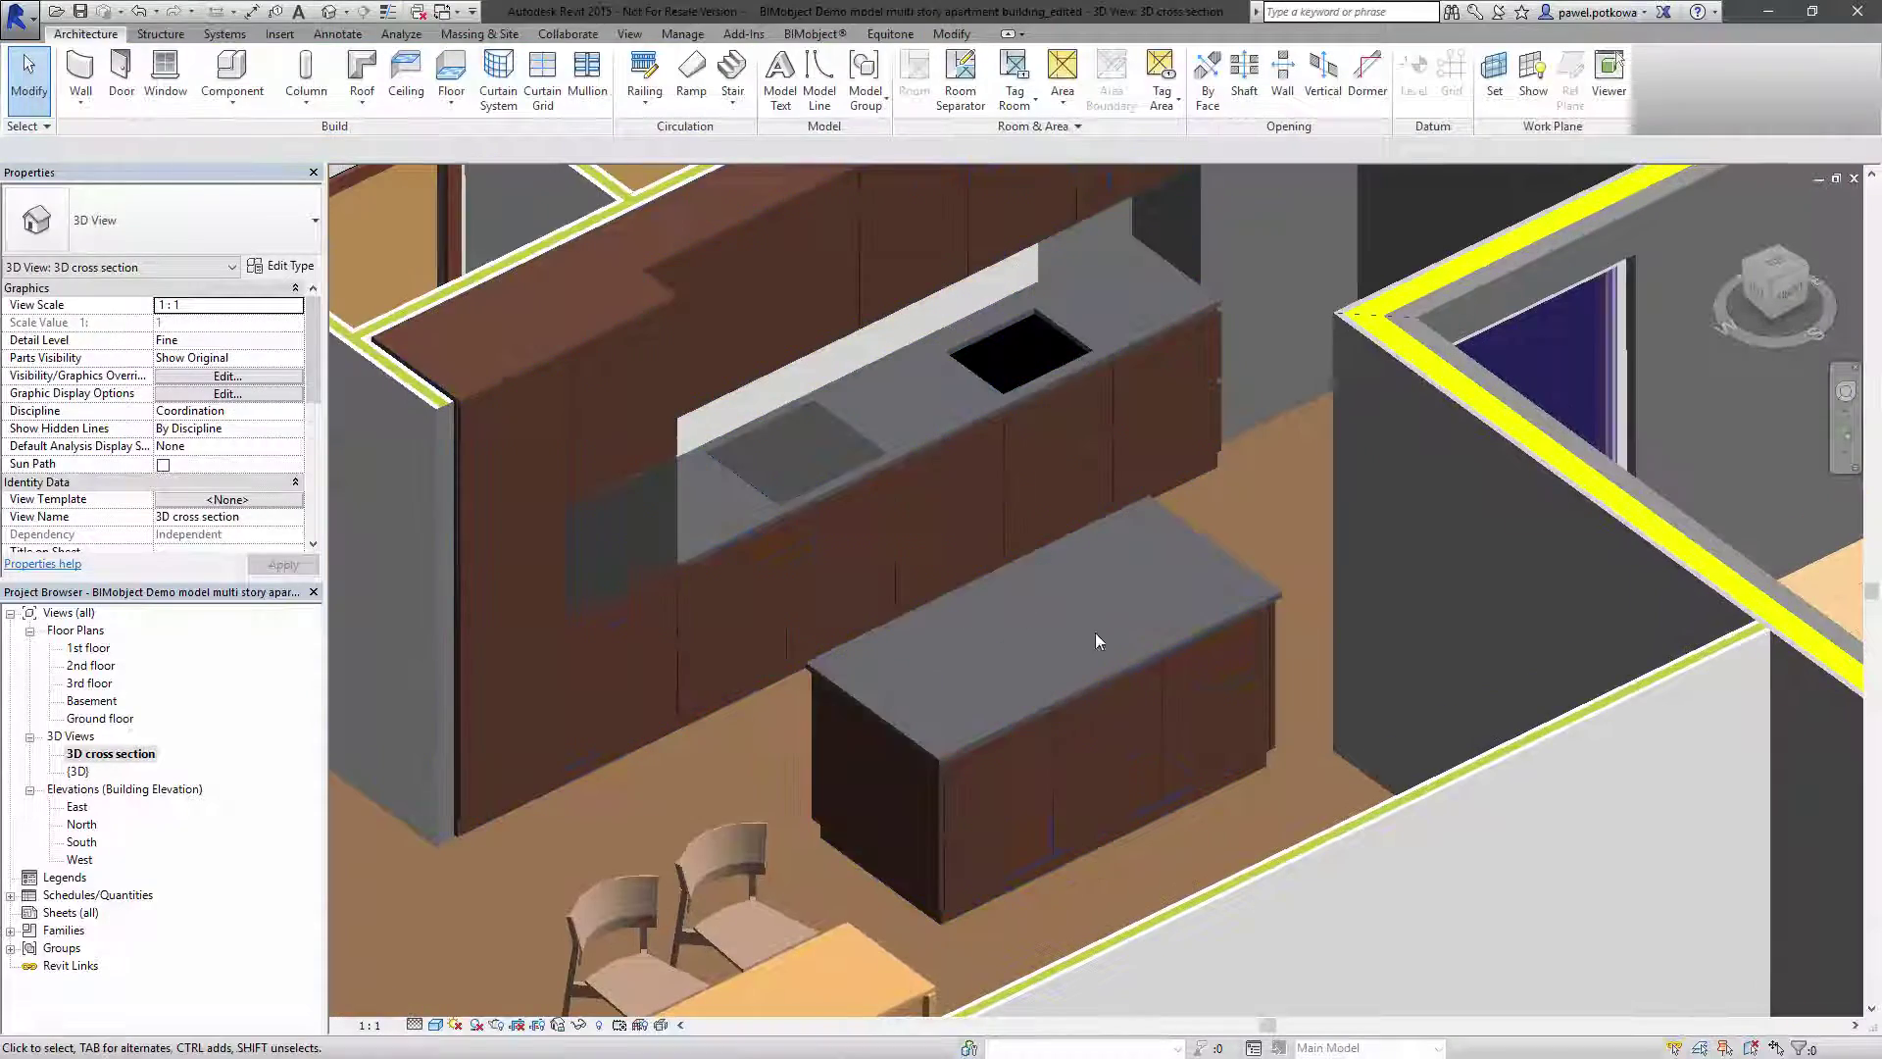
{"action": "left_click", "coordinate": [773, 604]}
{"action": "left_click", "coordinate": [416, 1025]}
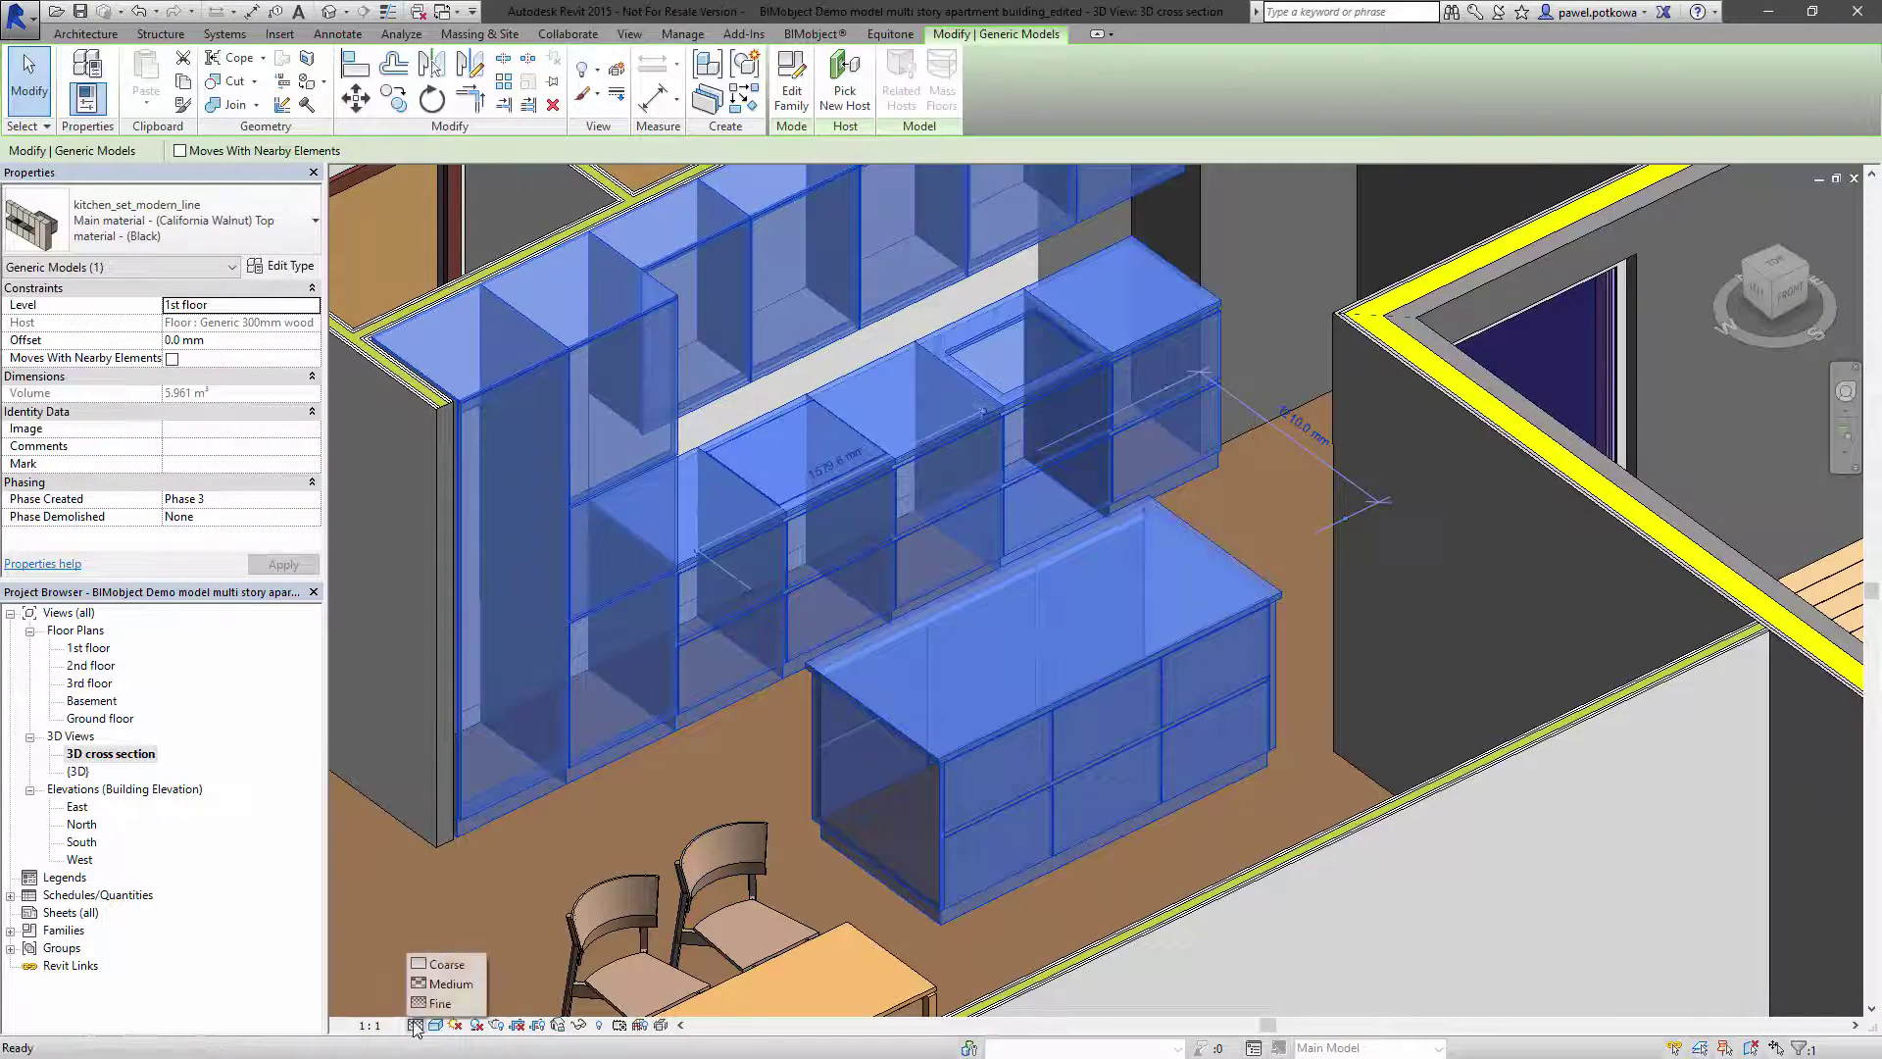
{"action": "left_click", "coordinate": [451, 984]}
{"action": "key", "text": "Escape"}
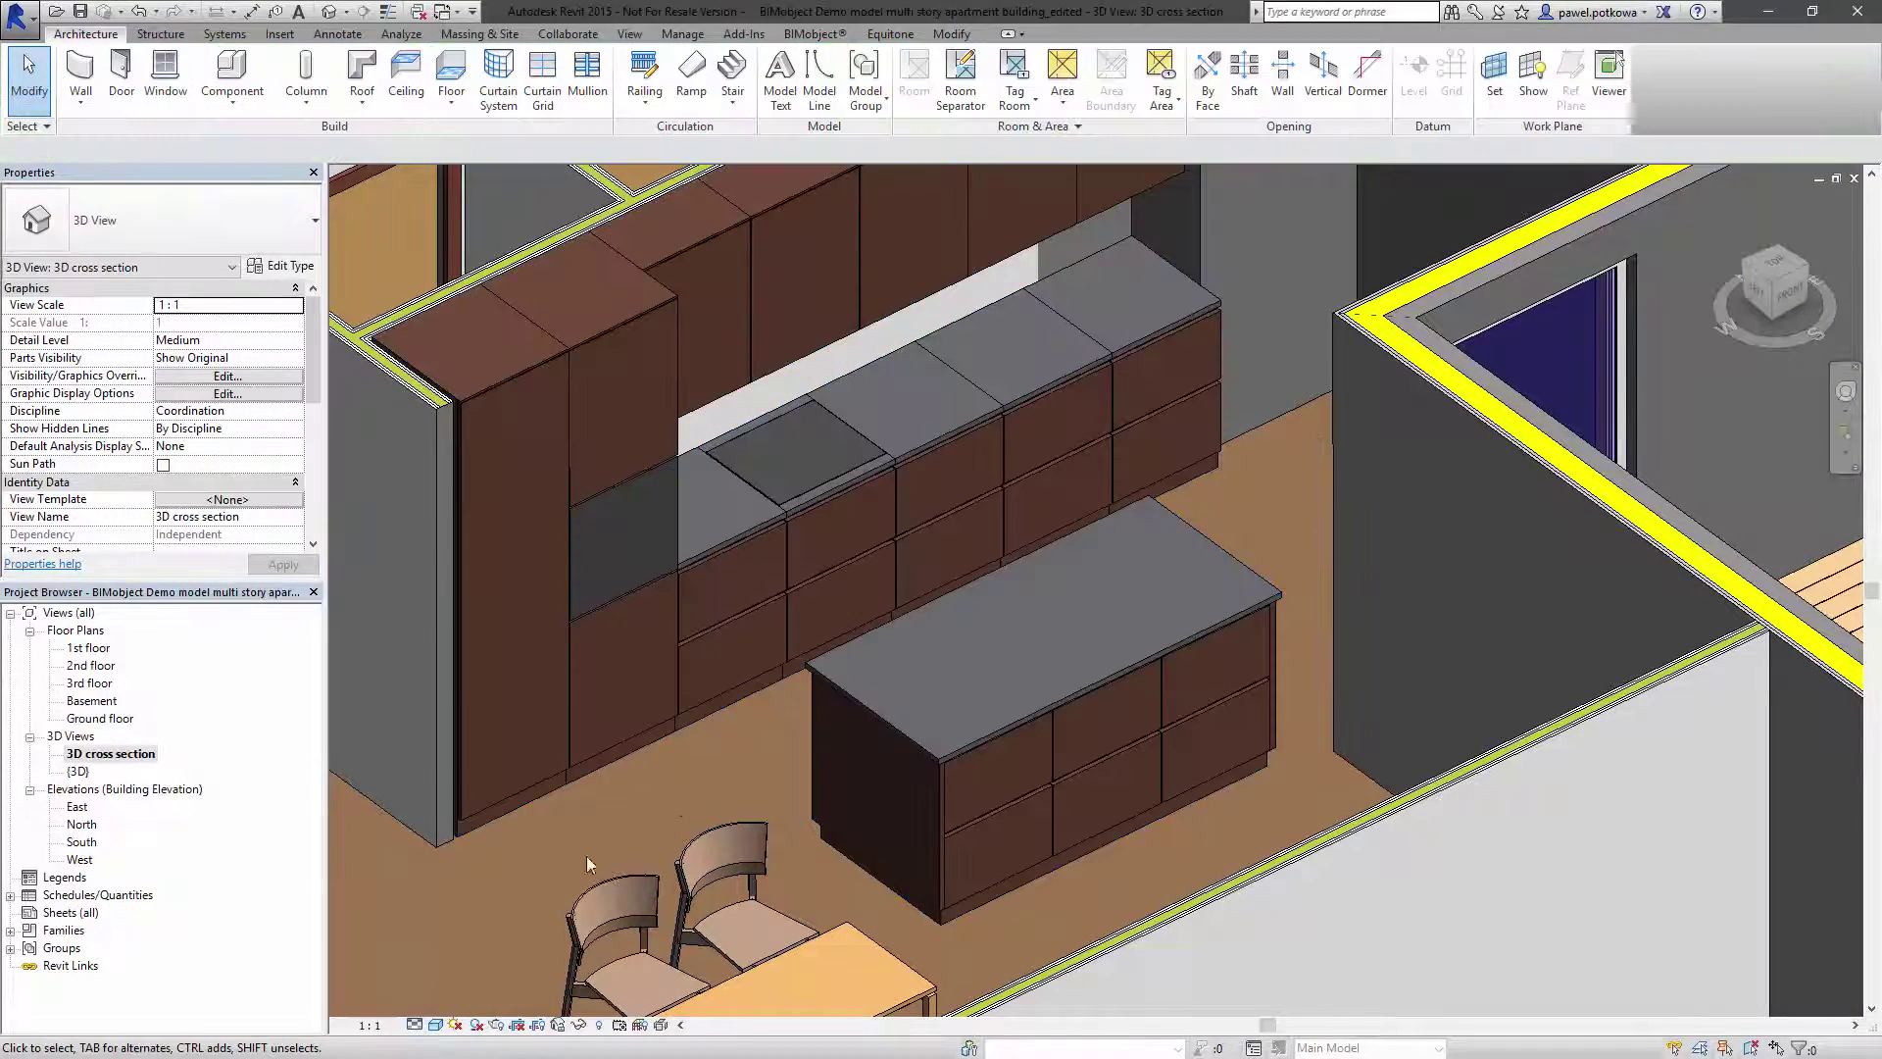
{"action": "left_click", "coordinate": [413, 1026]}
{"action": "left_click", "coordinate": [453, 964]}
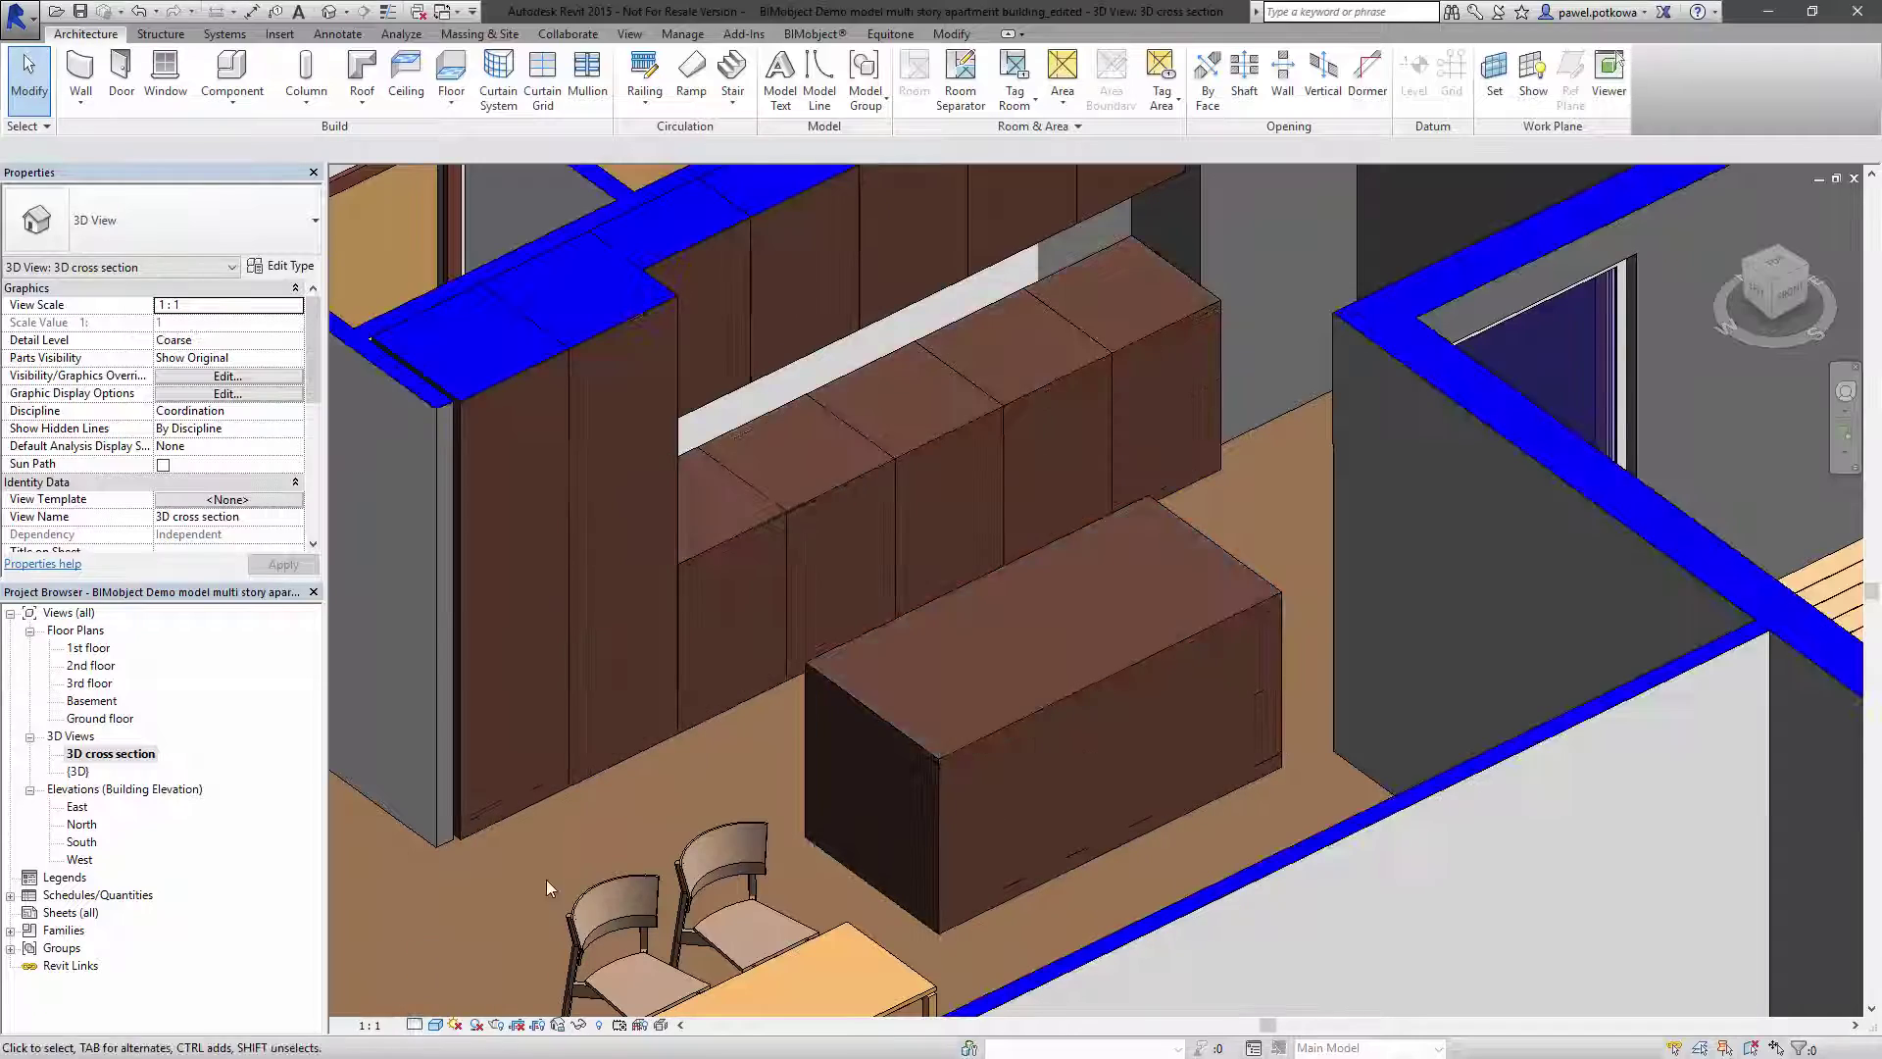
- Look up the placed kitchen set's product information on BIMobject, scroll through the page and close it
{"action": "scroll", "coordinate": [739, 615], "scroll_direction": "down", "scroll_amount": 5}
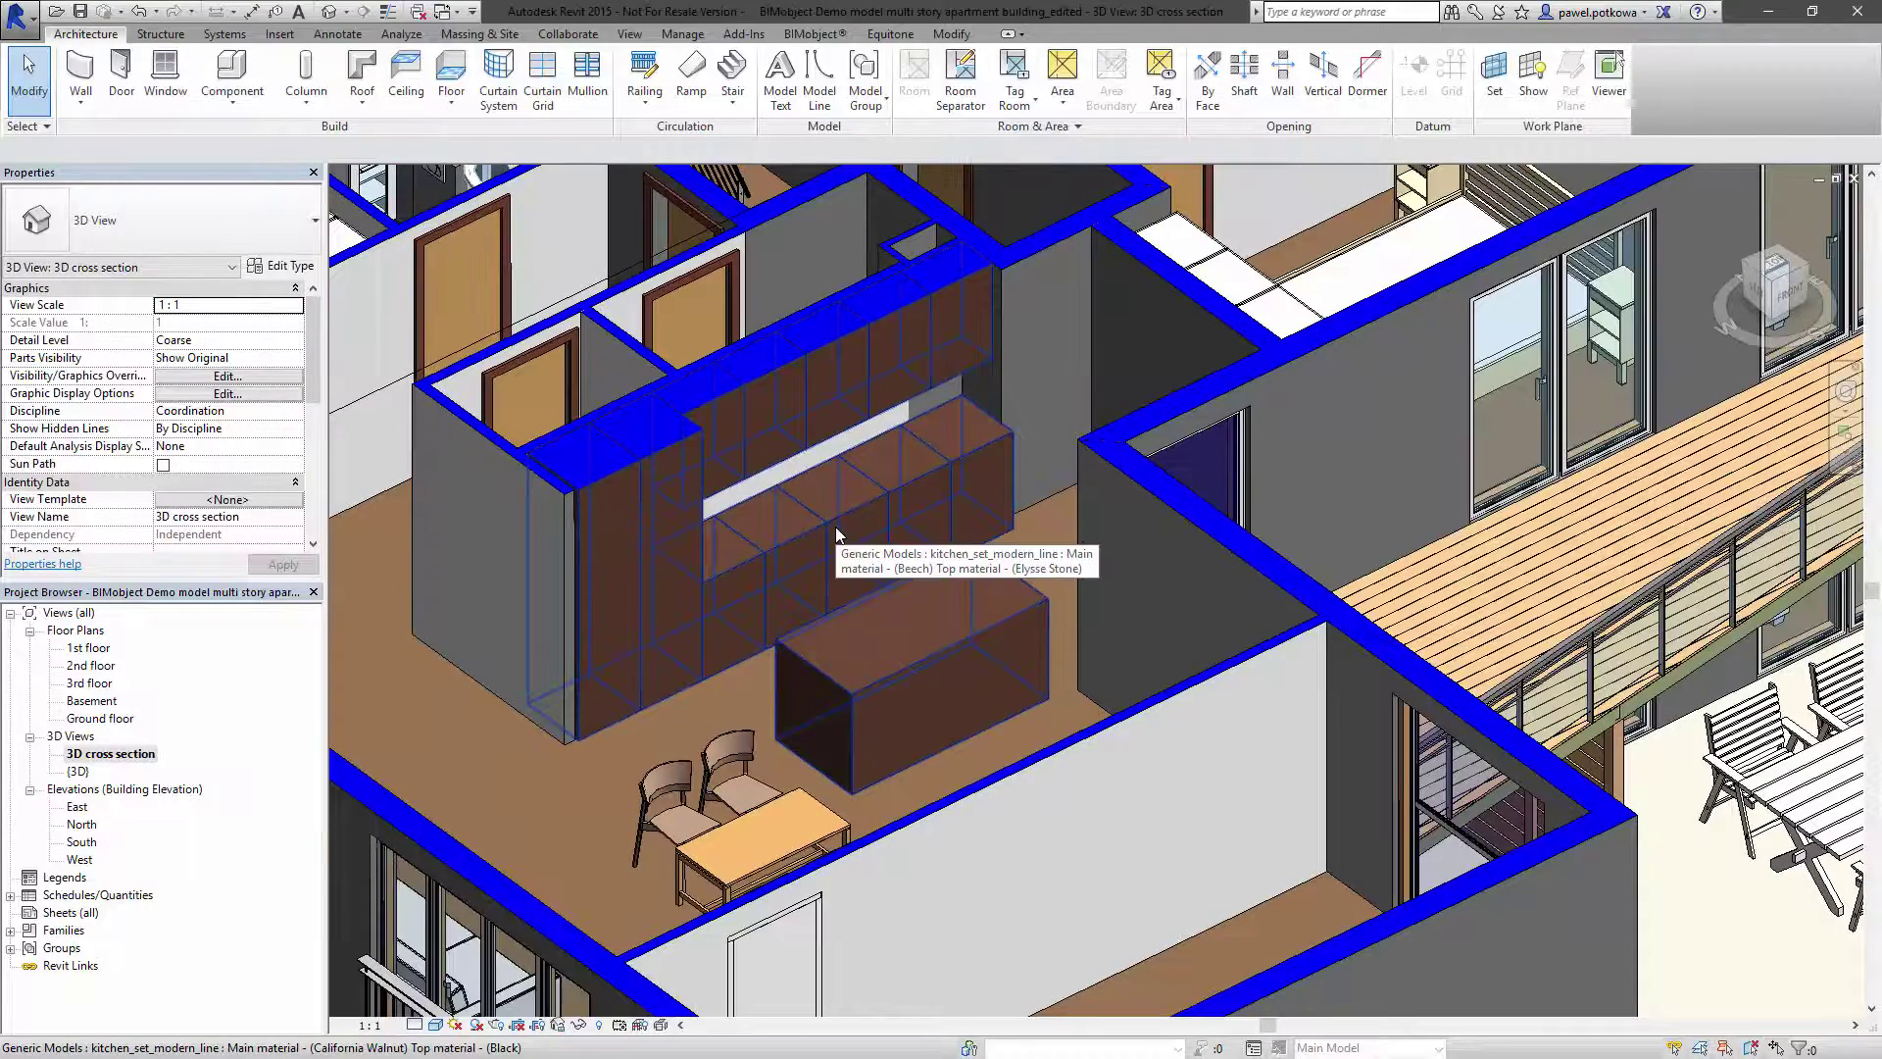
{"action": "left_click", "coordinate": [836, 529]}
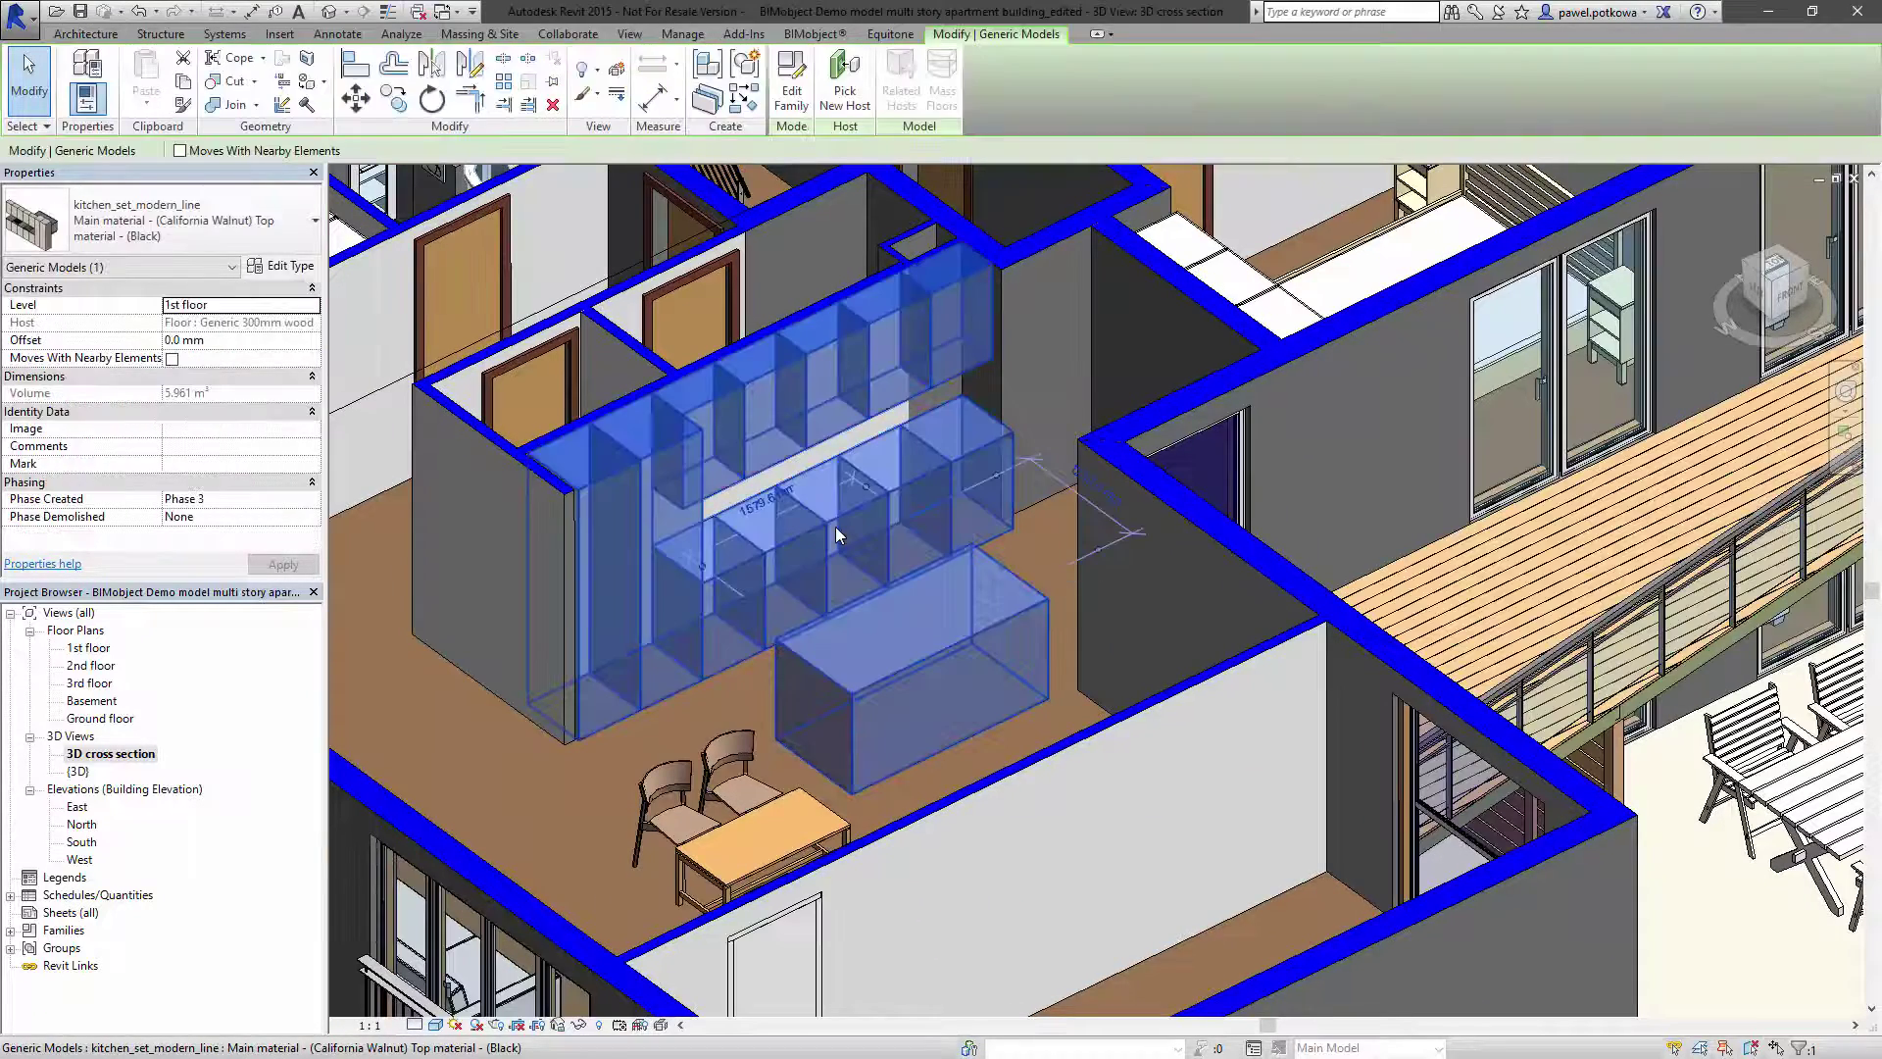
{"action": "left_click", "coordinate": [823, 33]}
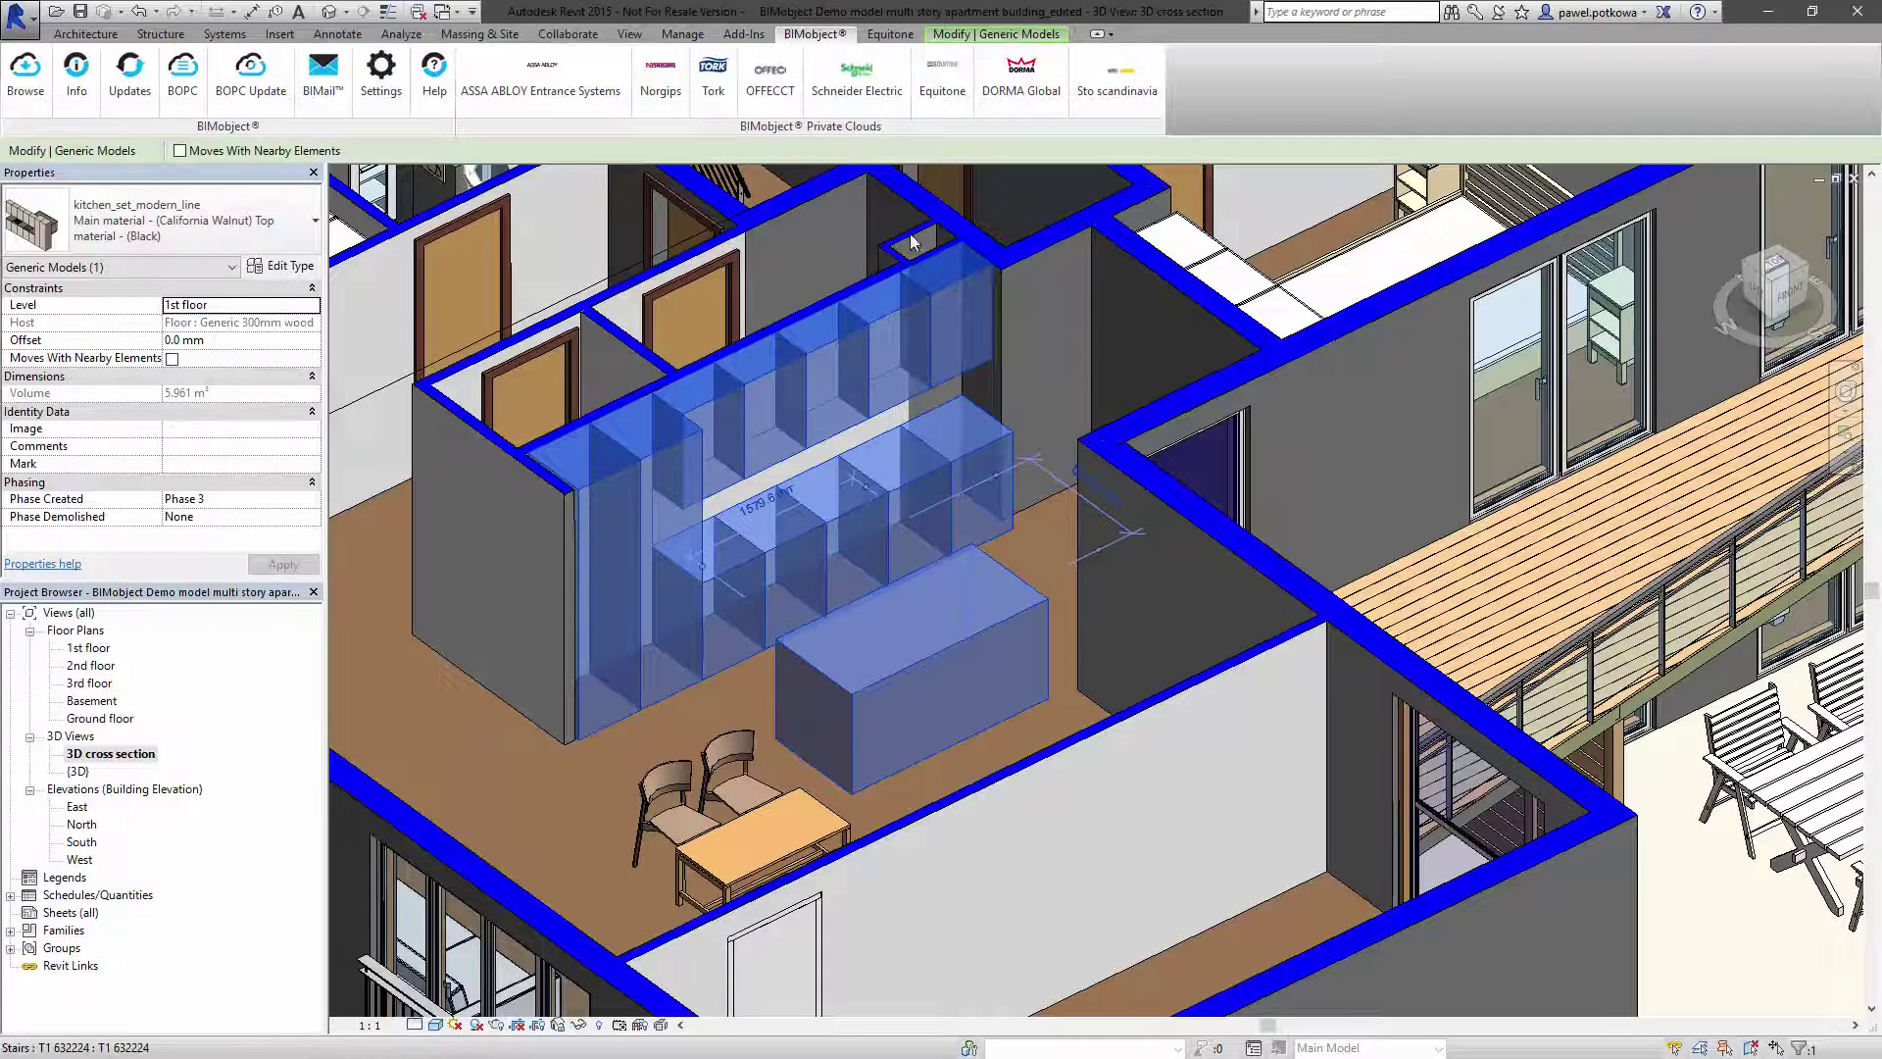
{"action": "left_click", "coordinate": [78, 91]}
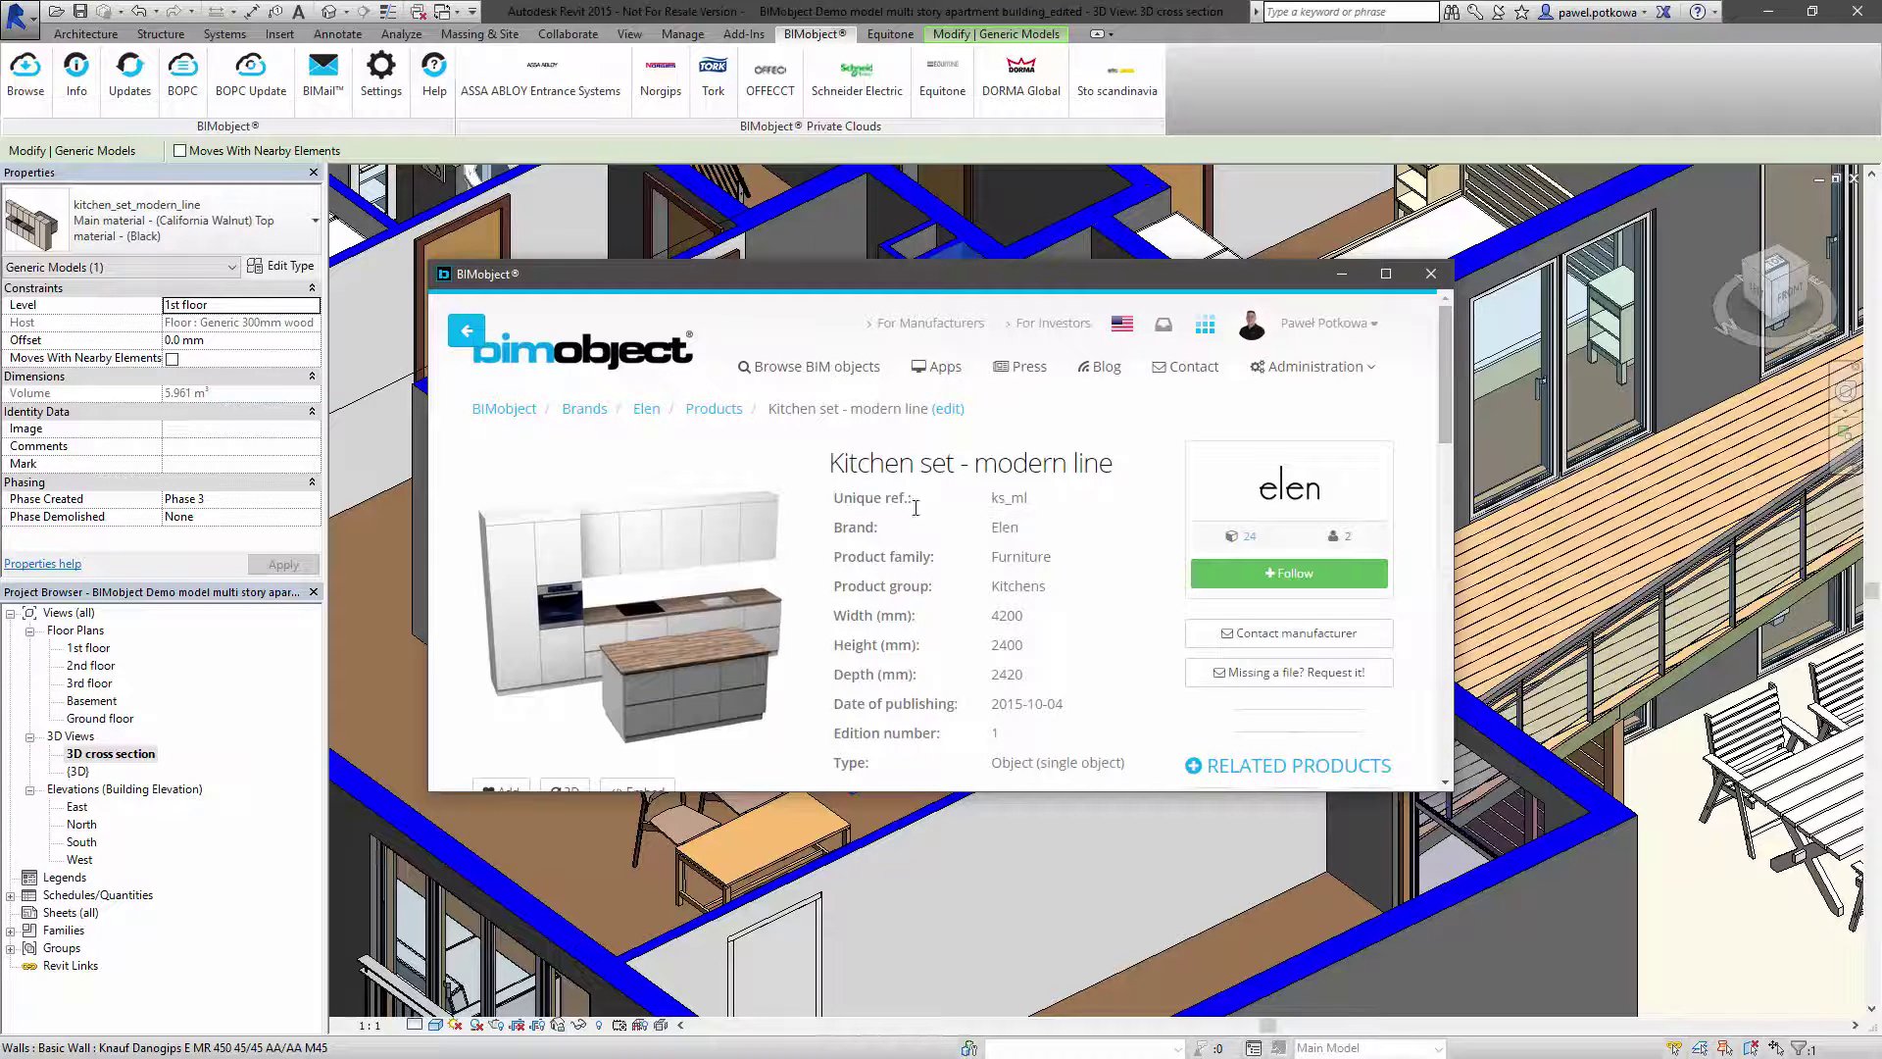
{"action": "scroll", "coordinate": [916, 507], "scroll_direction": "down", "scroll_amount": 5}
{"action": "scroll", "coordinate": [1000, 539], "scroll_direction": "up", "scroll_amount": 5}
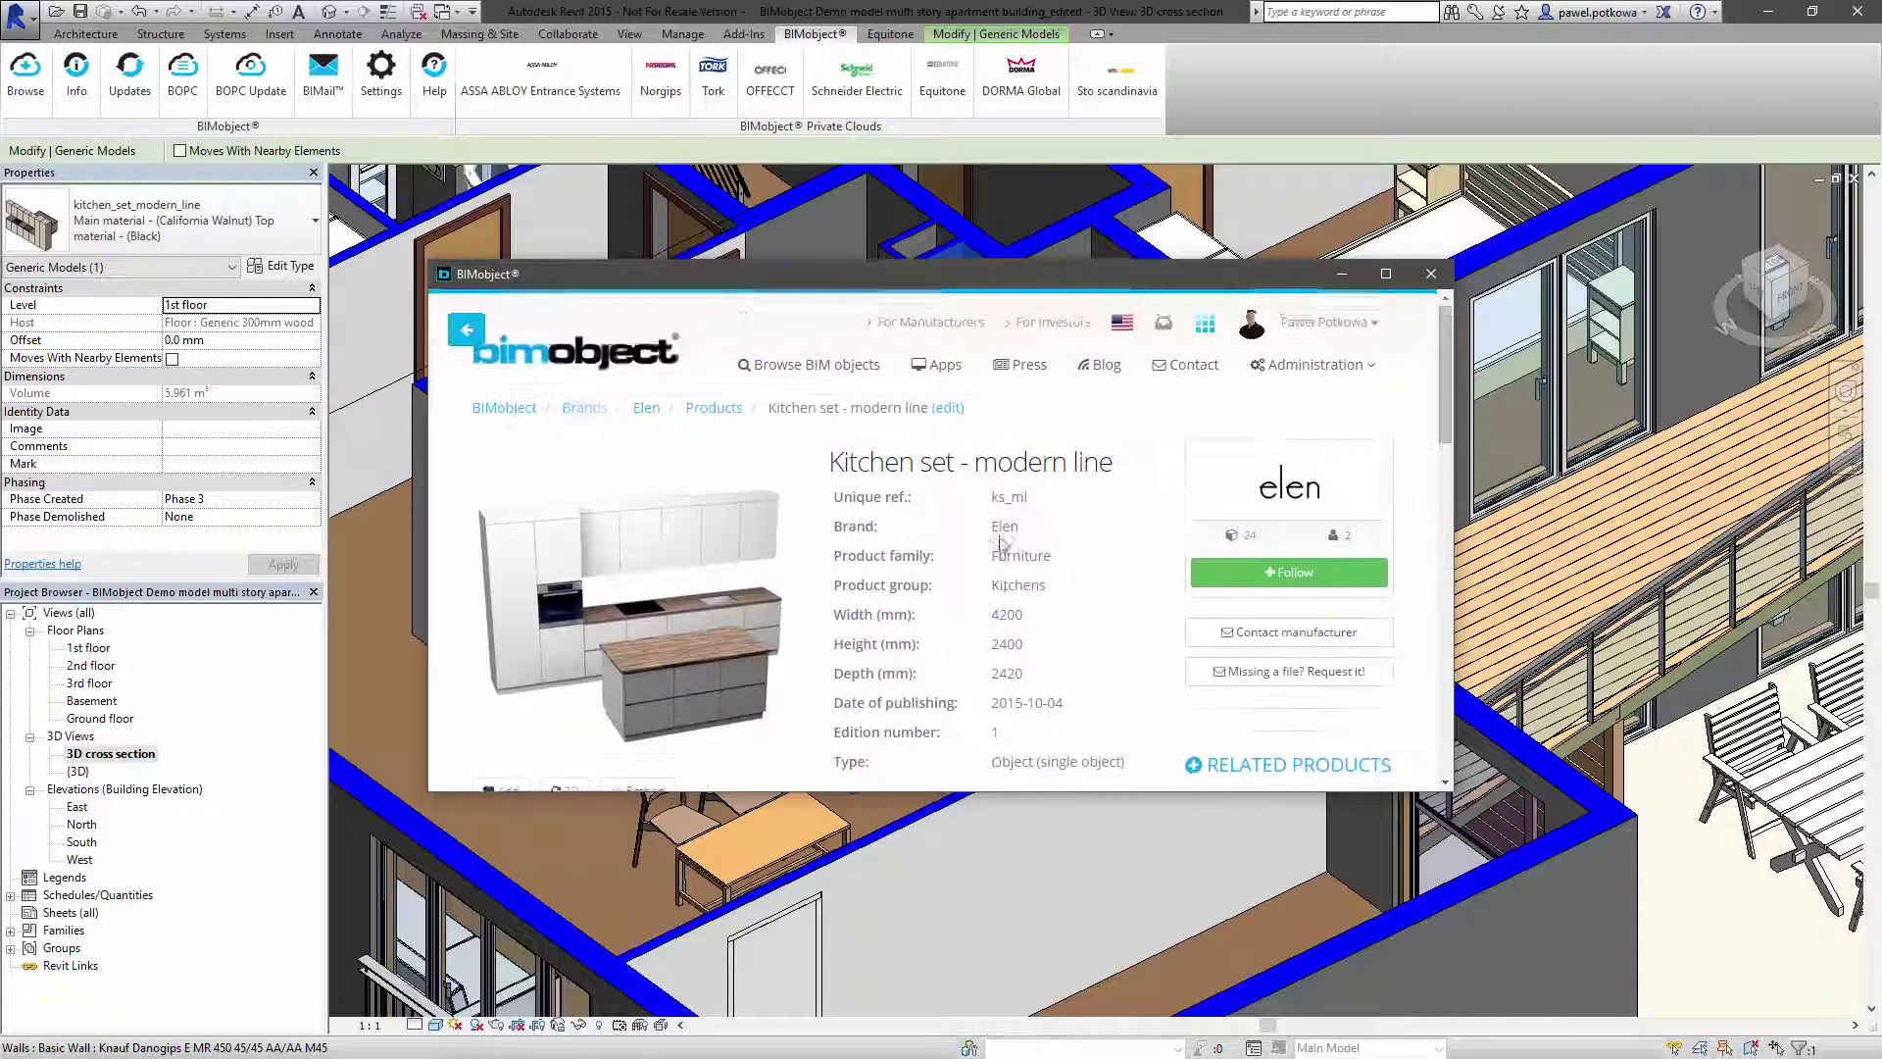
{"action": "left_click", "coordinate": [1433, 273]}
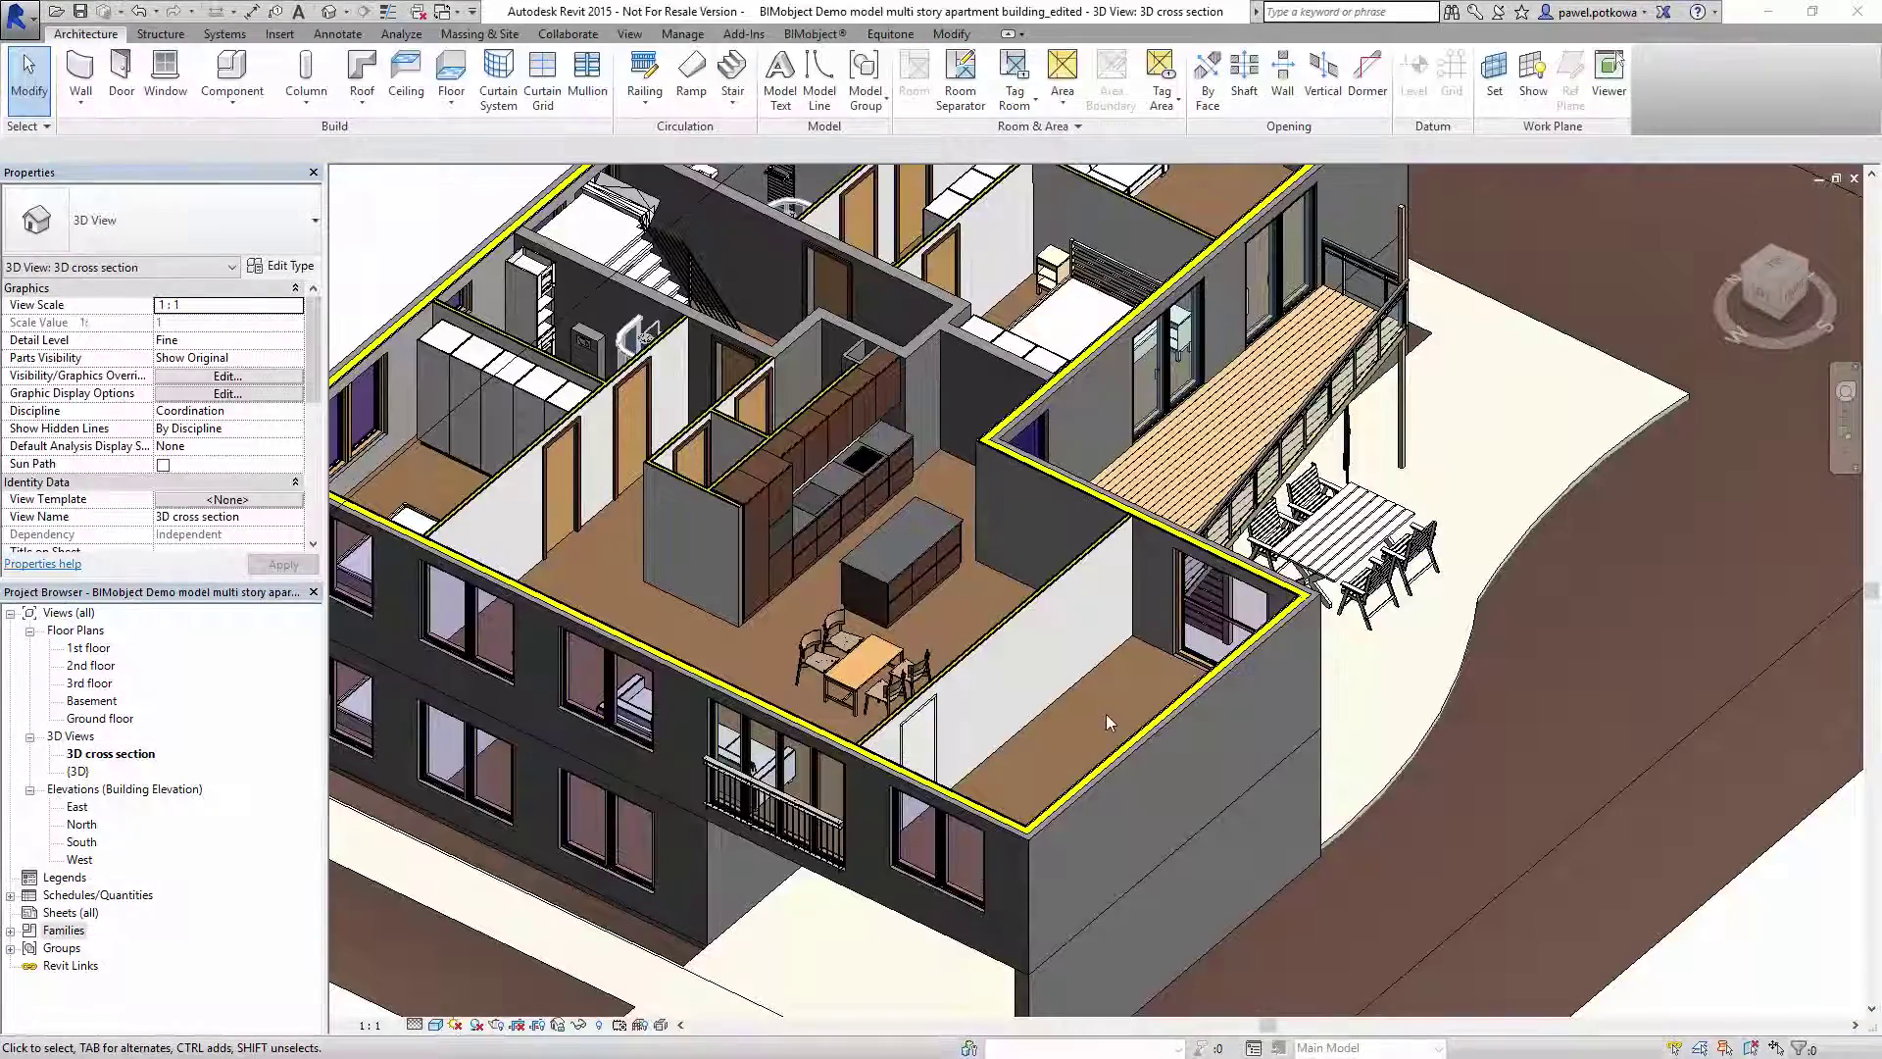
- Open the 1st floor plan at the partition wall below the dining table
{"action": "middle_click_drag", "start_coordinate": [1067, 721], "coordinate": [1414, 703], "text": "shift"}
{"action": "scroll", "coordinate": [1094, 671], "scroll_direction": "up", "scroll_amount": 5}
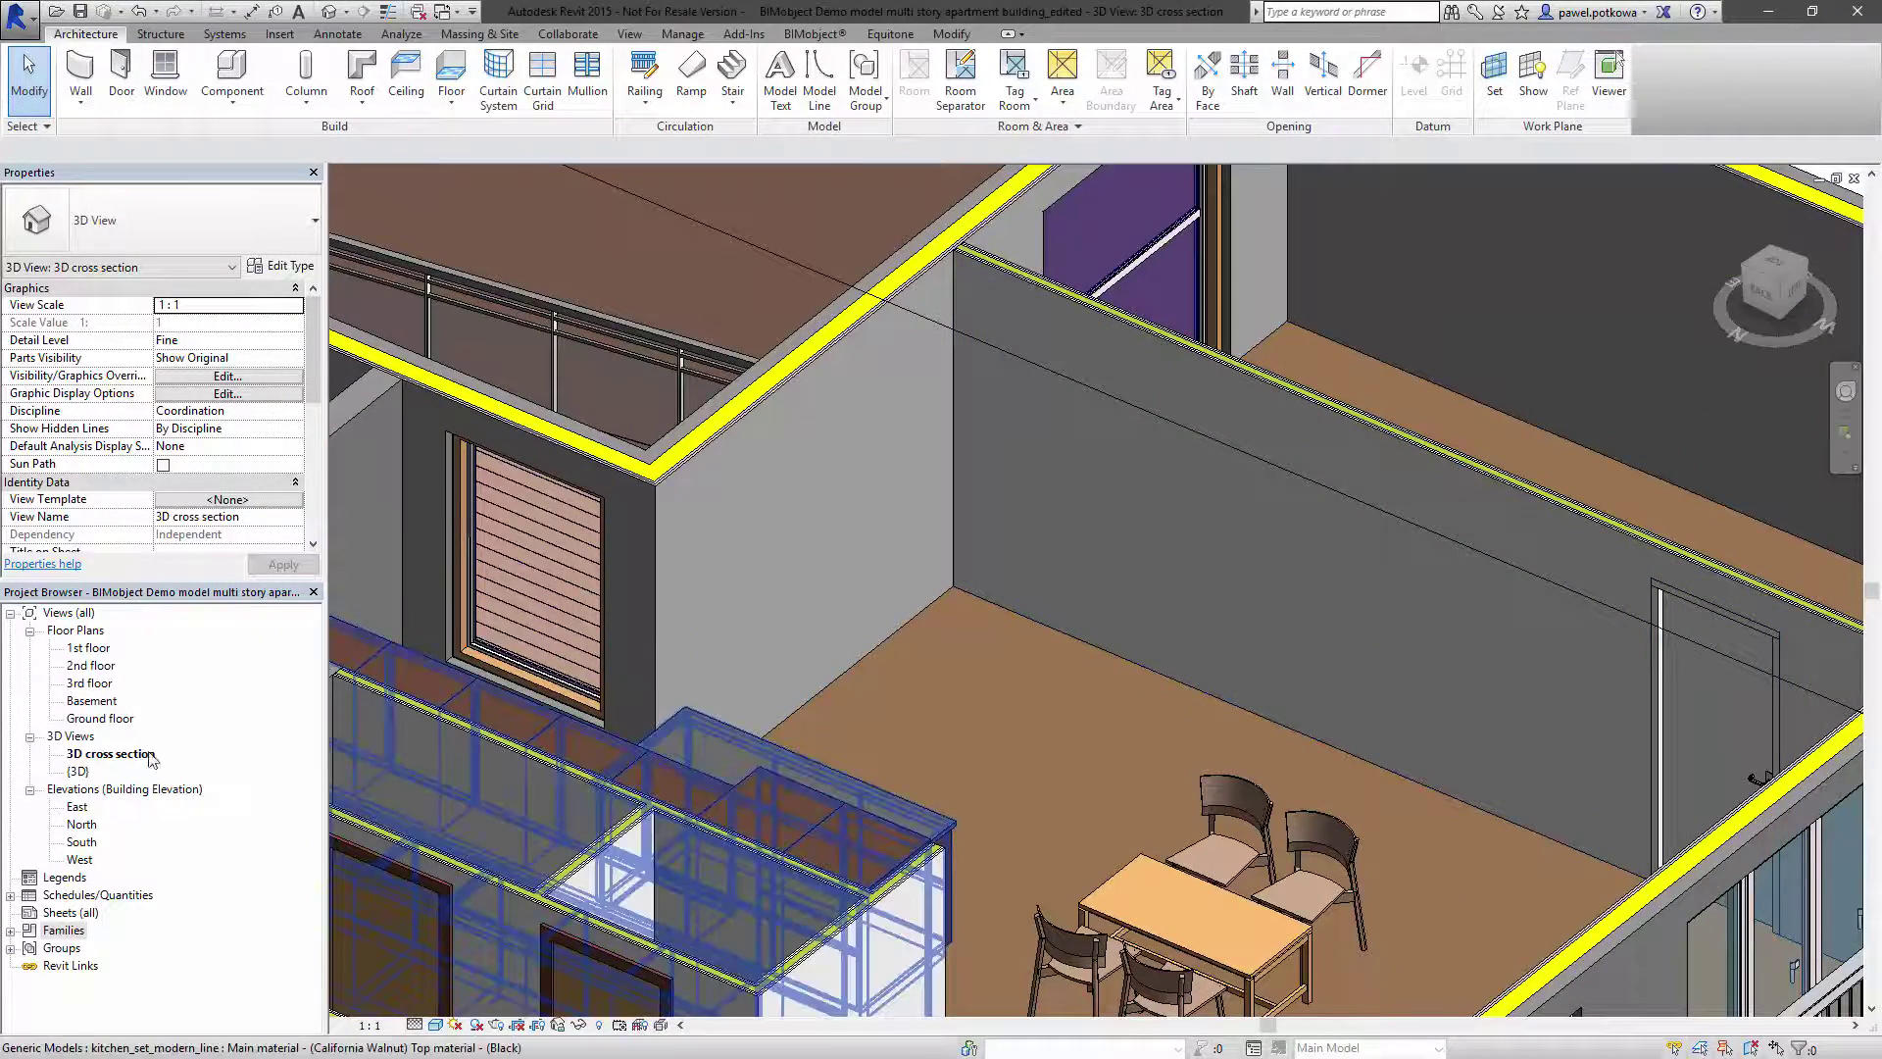
{"action": "double_click", "coordinate": [90, 650]}
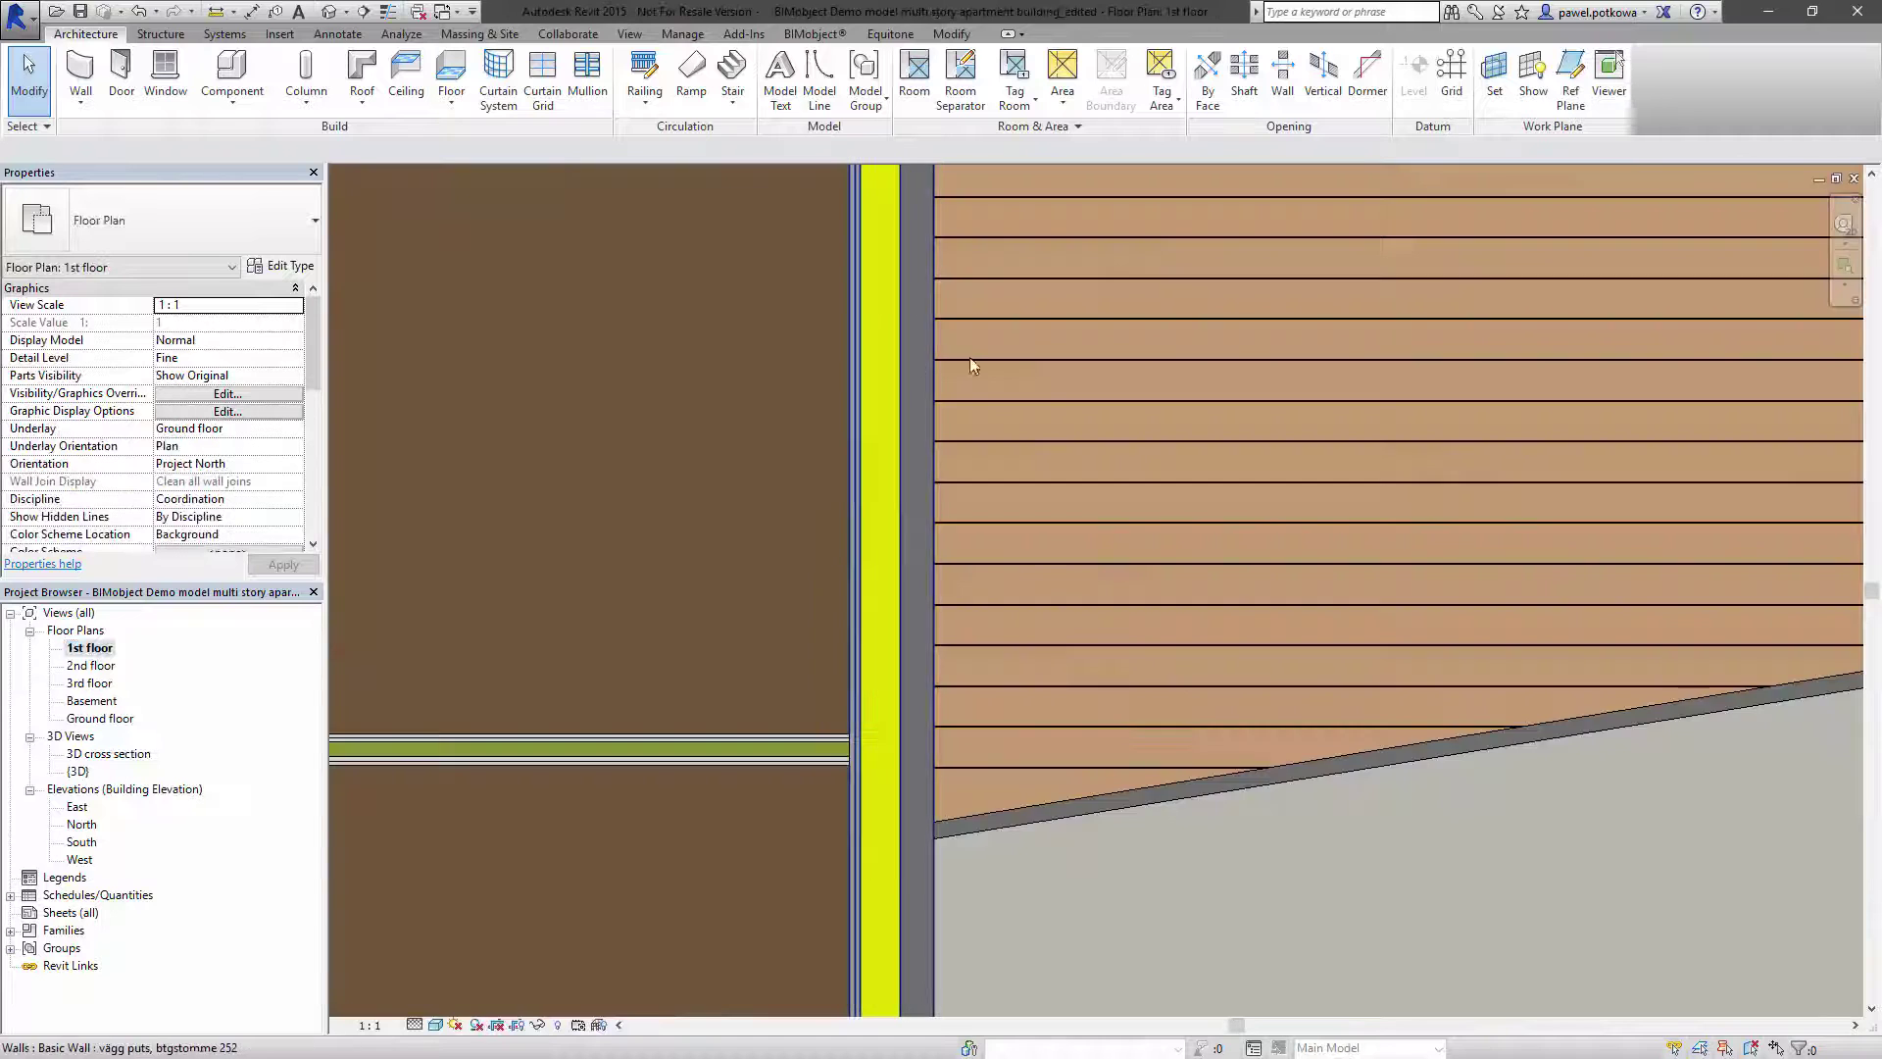
{"action": "scroll", "coordinate": [895, 432], "scroll_direction": "down", "scroll_amount": 4}
{"action": "scroll", "coordinate": [929, 421], "scroll_direction": "up", "scroll_amount": 6}
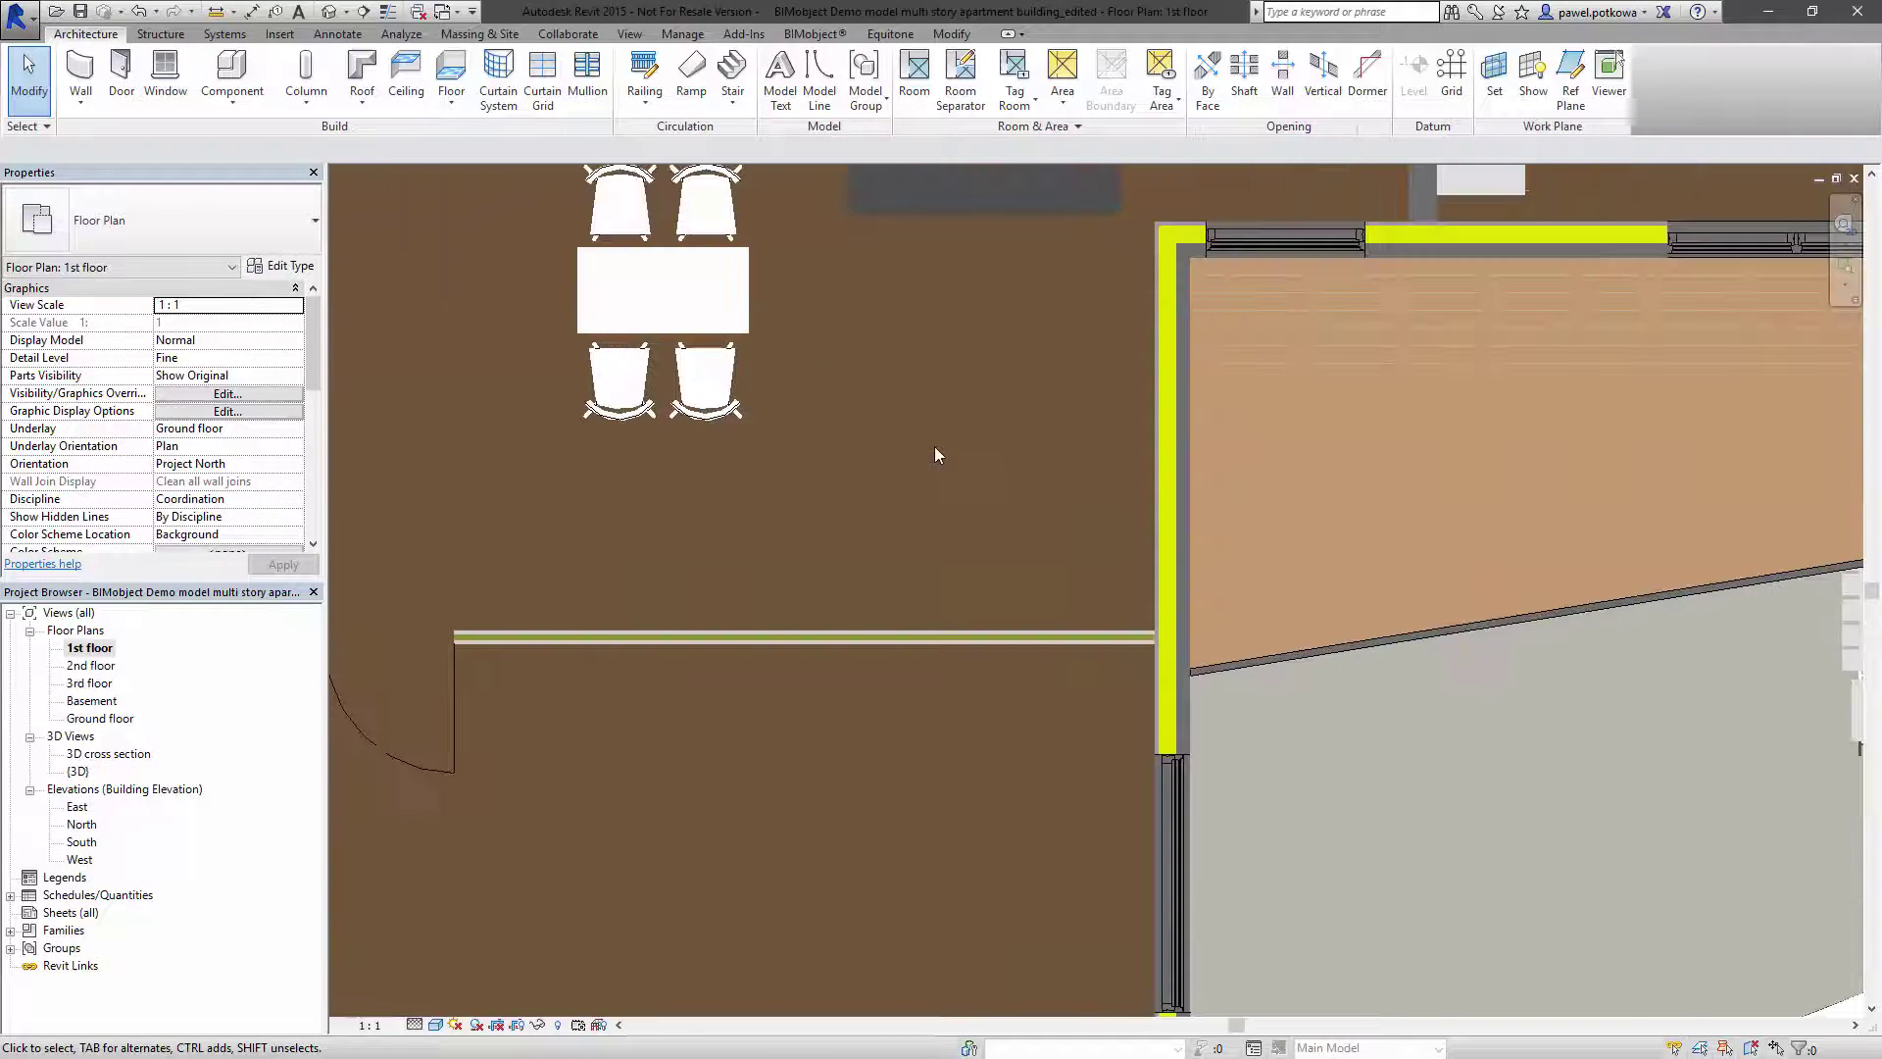
- Browse the BIMobject library from within Revit and filter the products by the brand Elen
{"action": "left_click", "coordinate": [815, 34]}
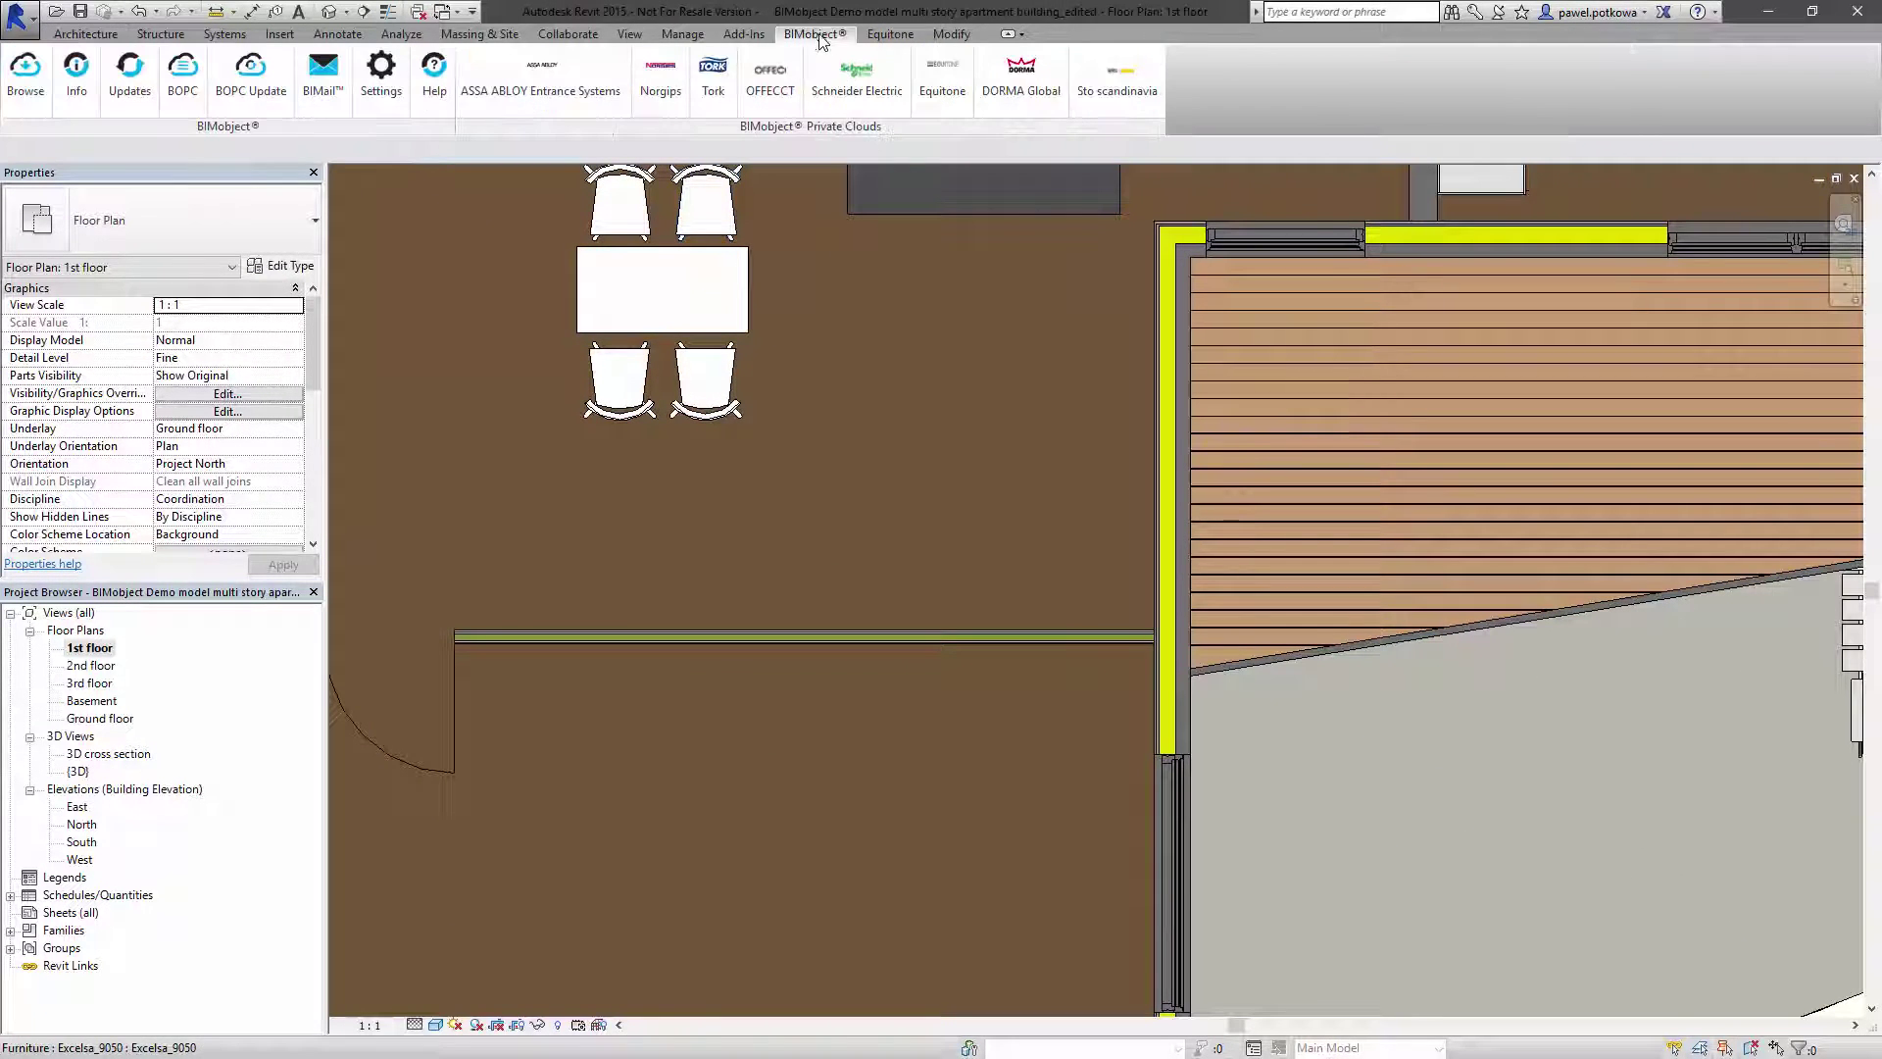
{"action": "left_click", "coordinate": [25, 74]}
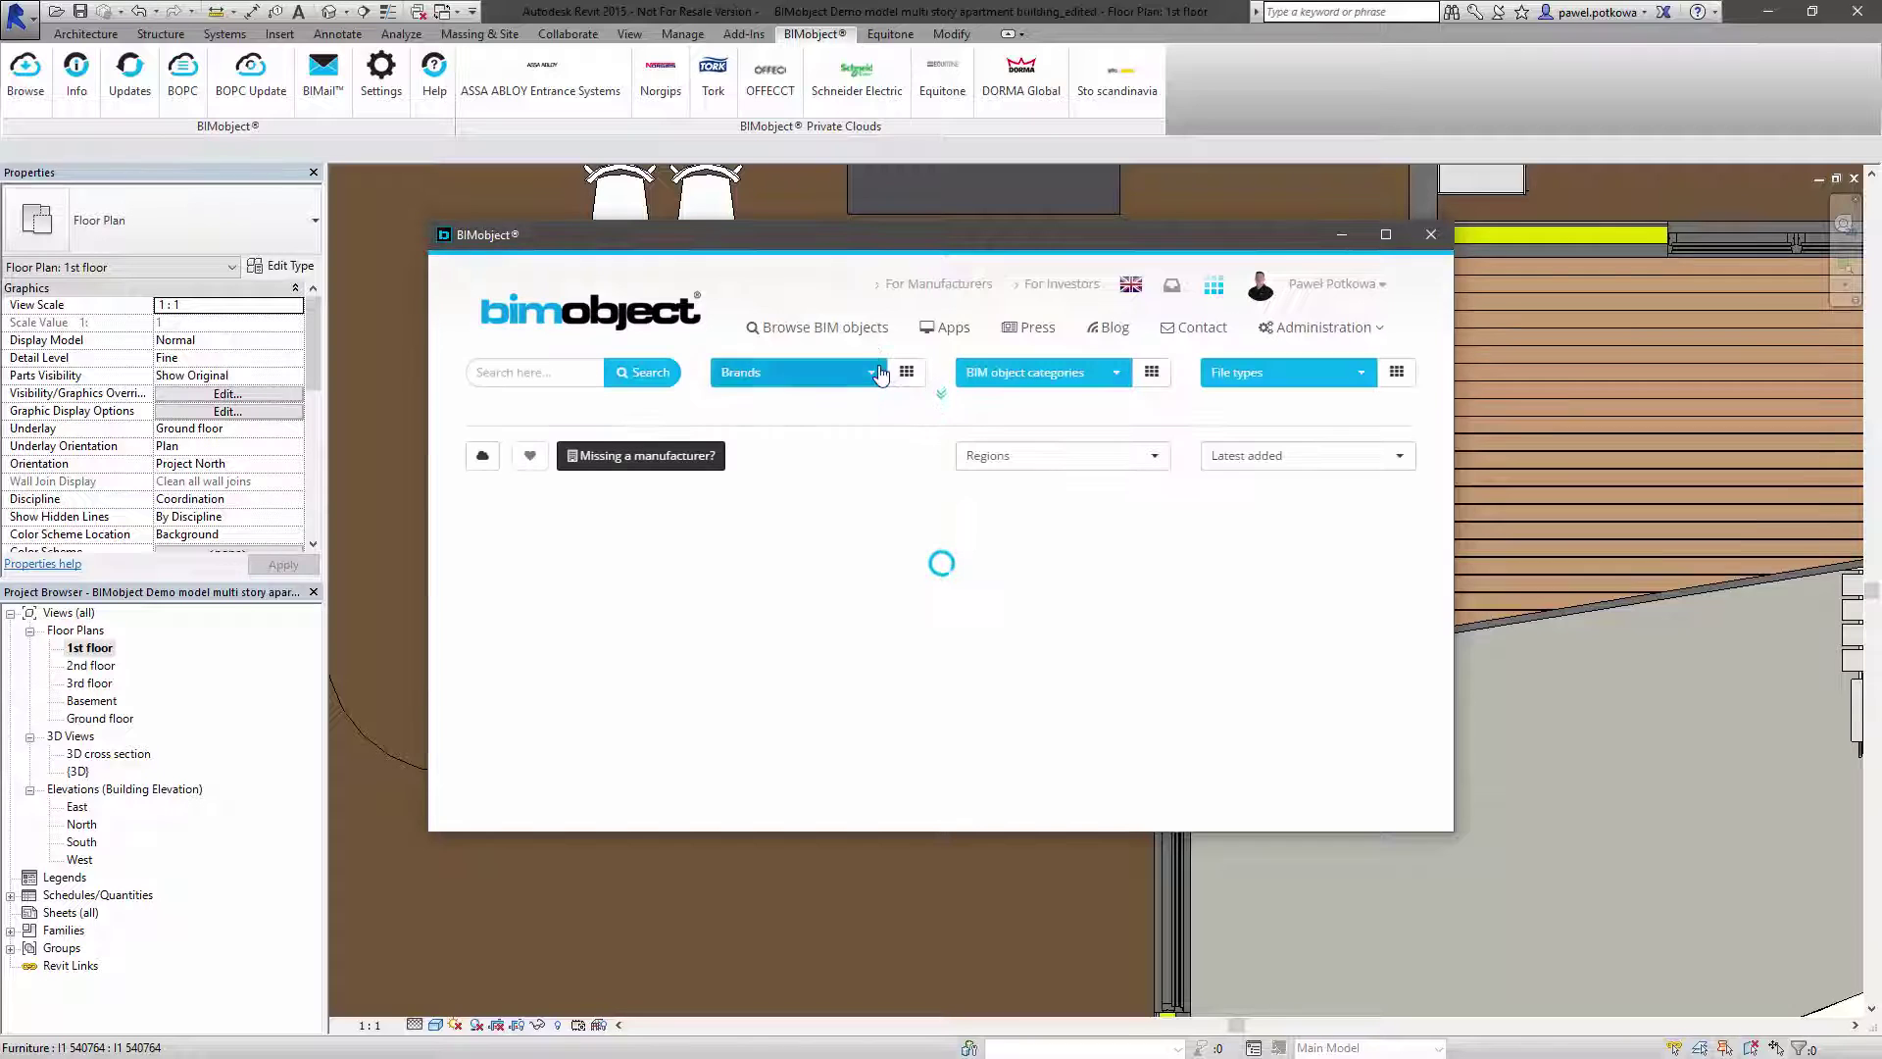
{"action": "left_click", "coordinate": [878, 378]}
{"action": "type", "text": "e"}
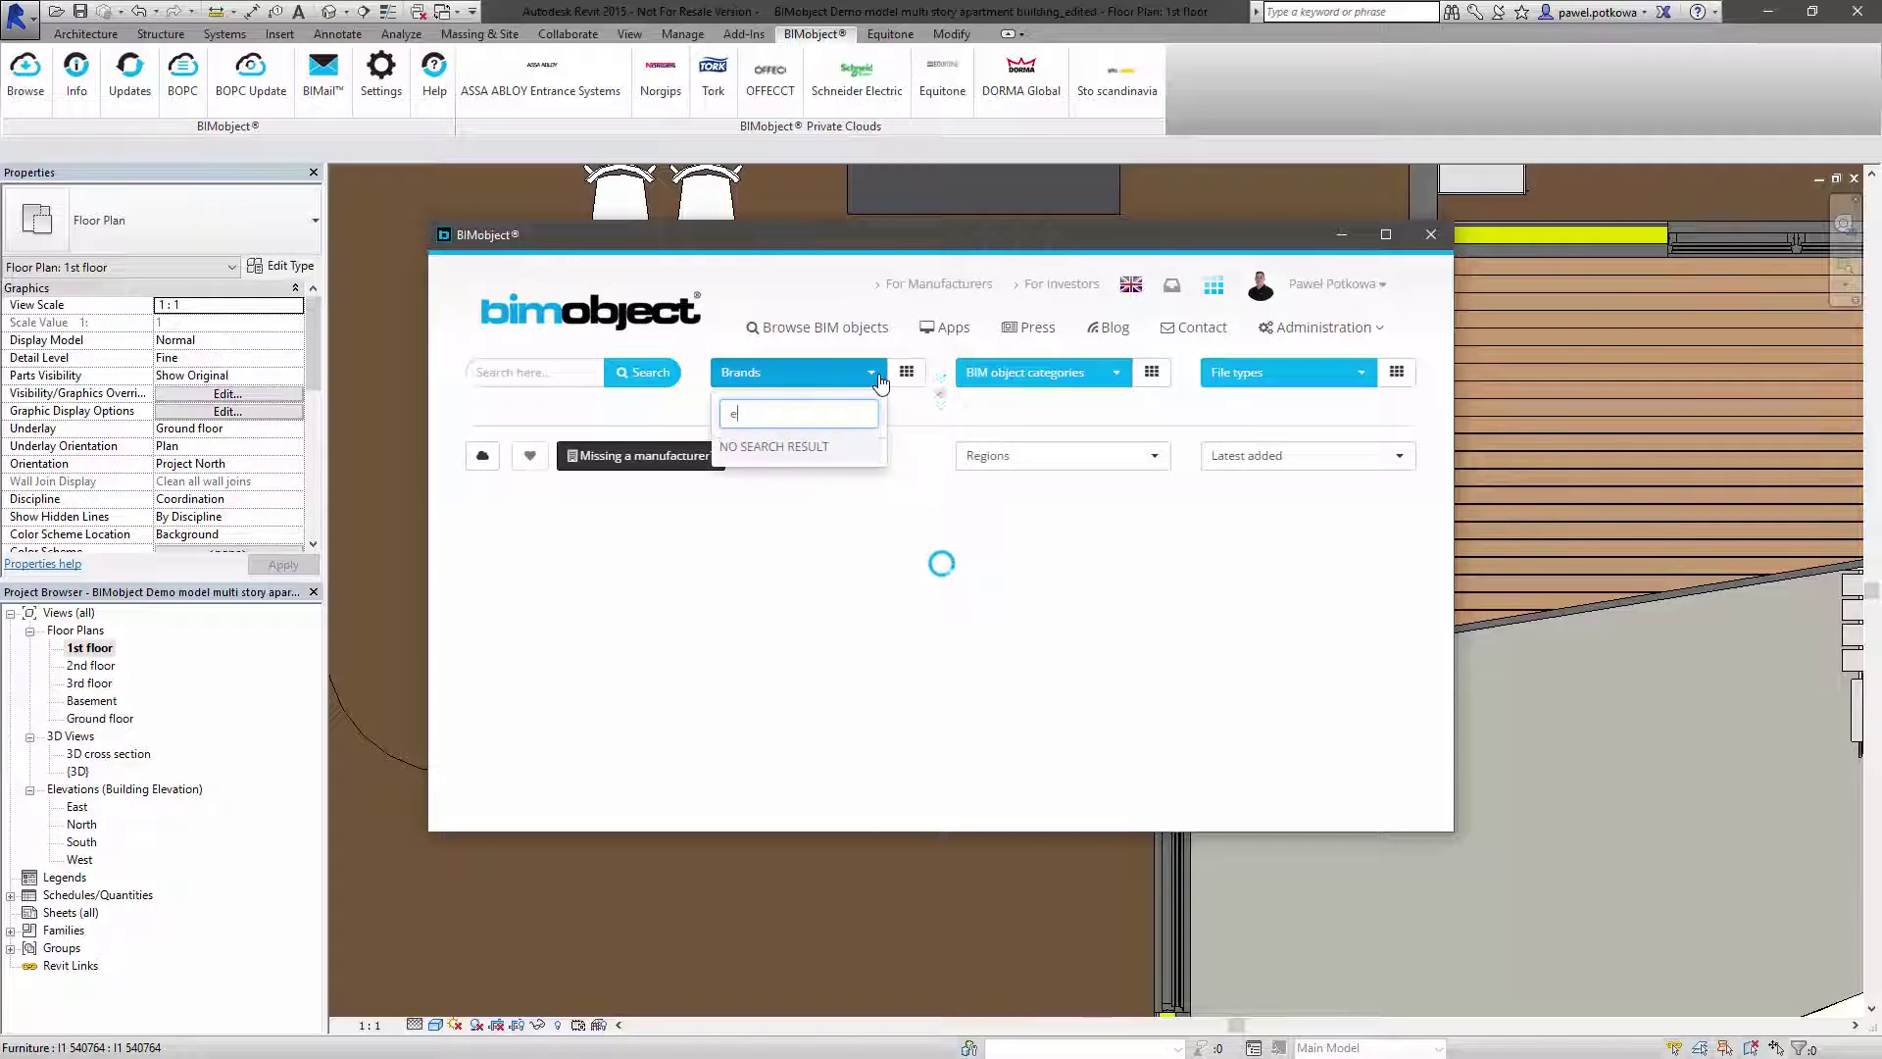
{"action": "type", "text": "len"}
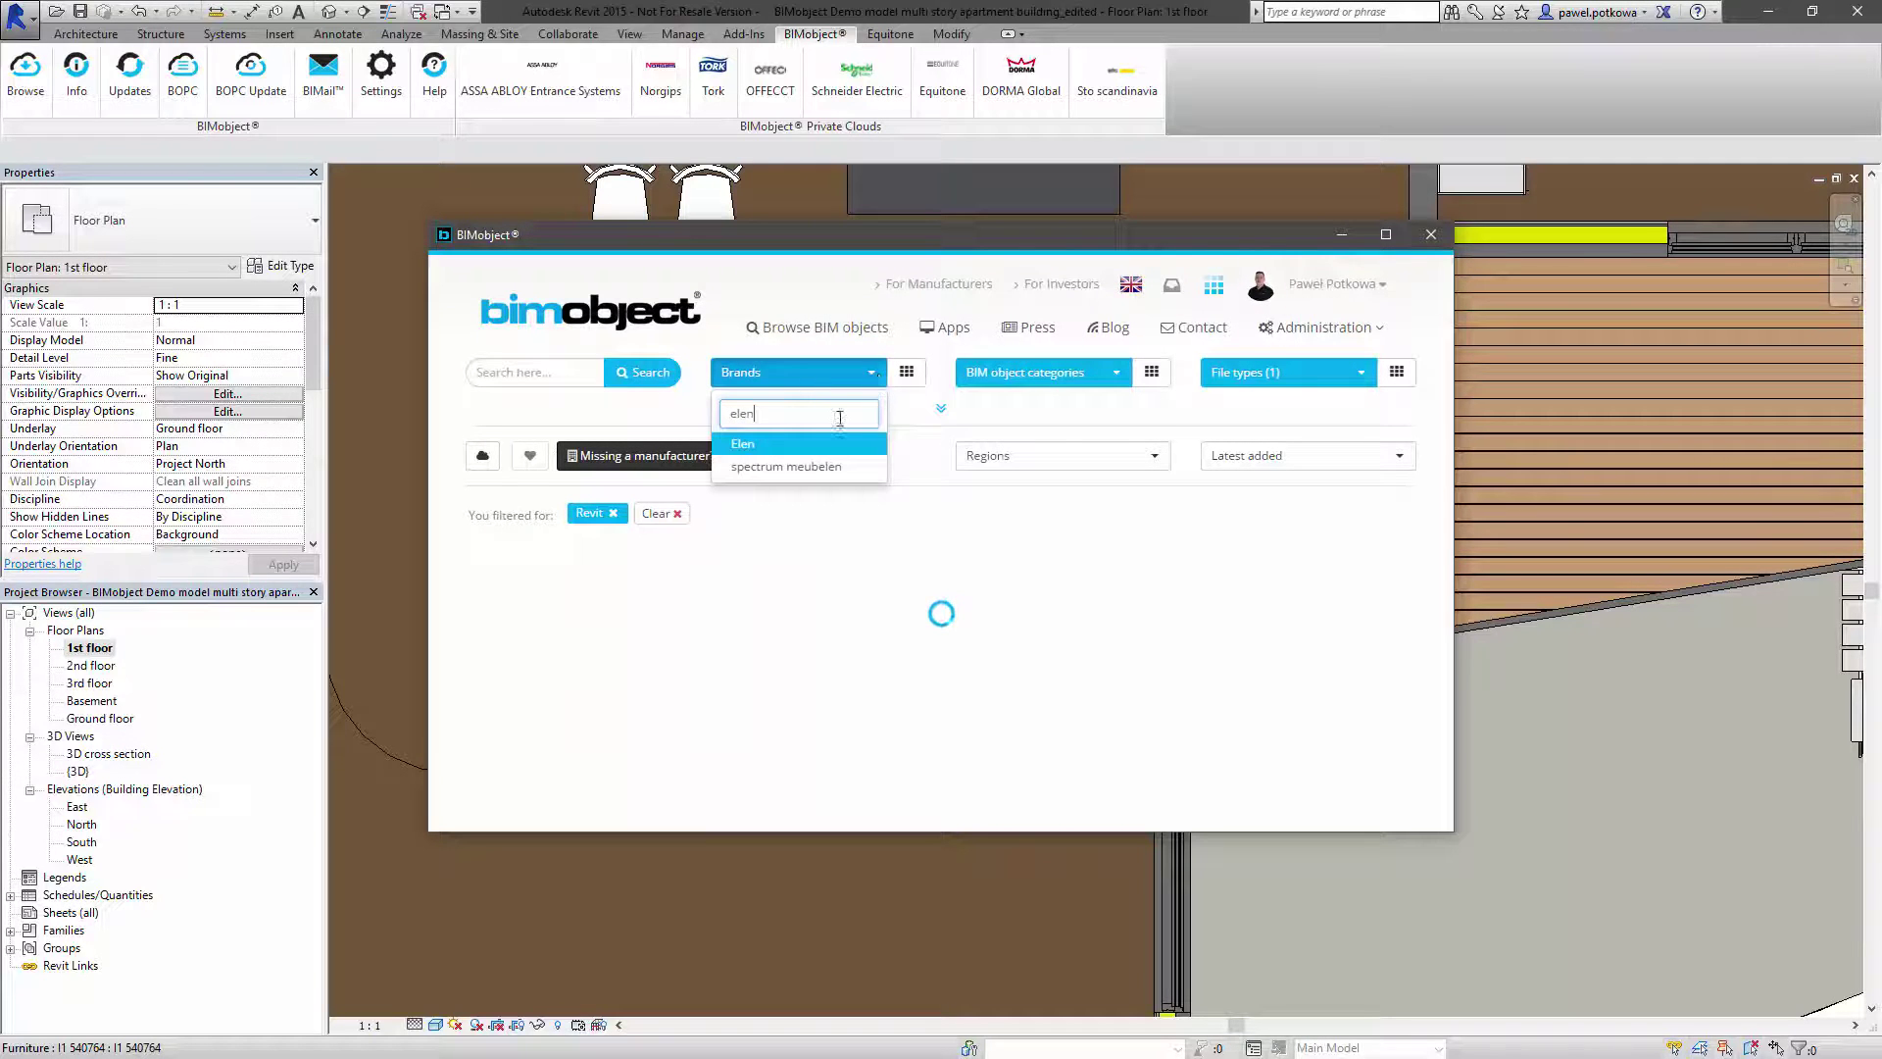
{"action": "left_click", "coordinate": [790, 456]}
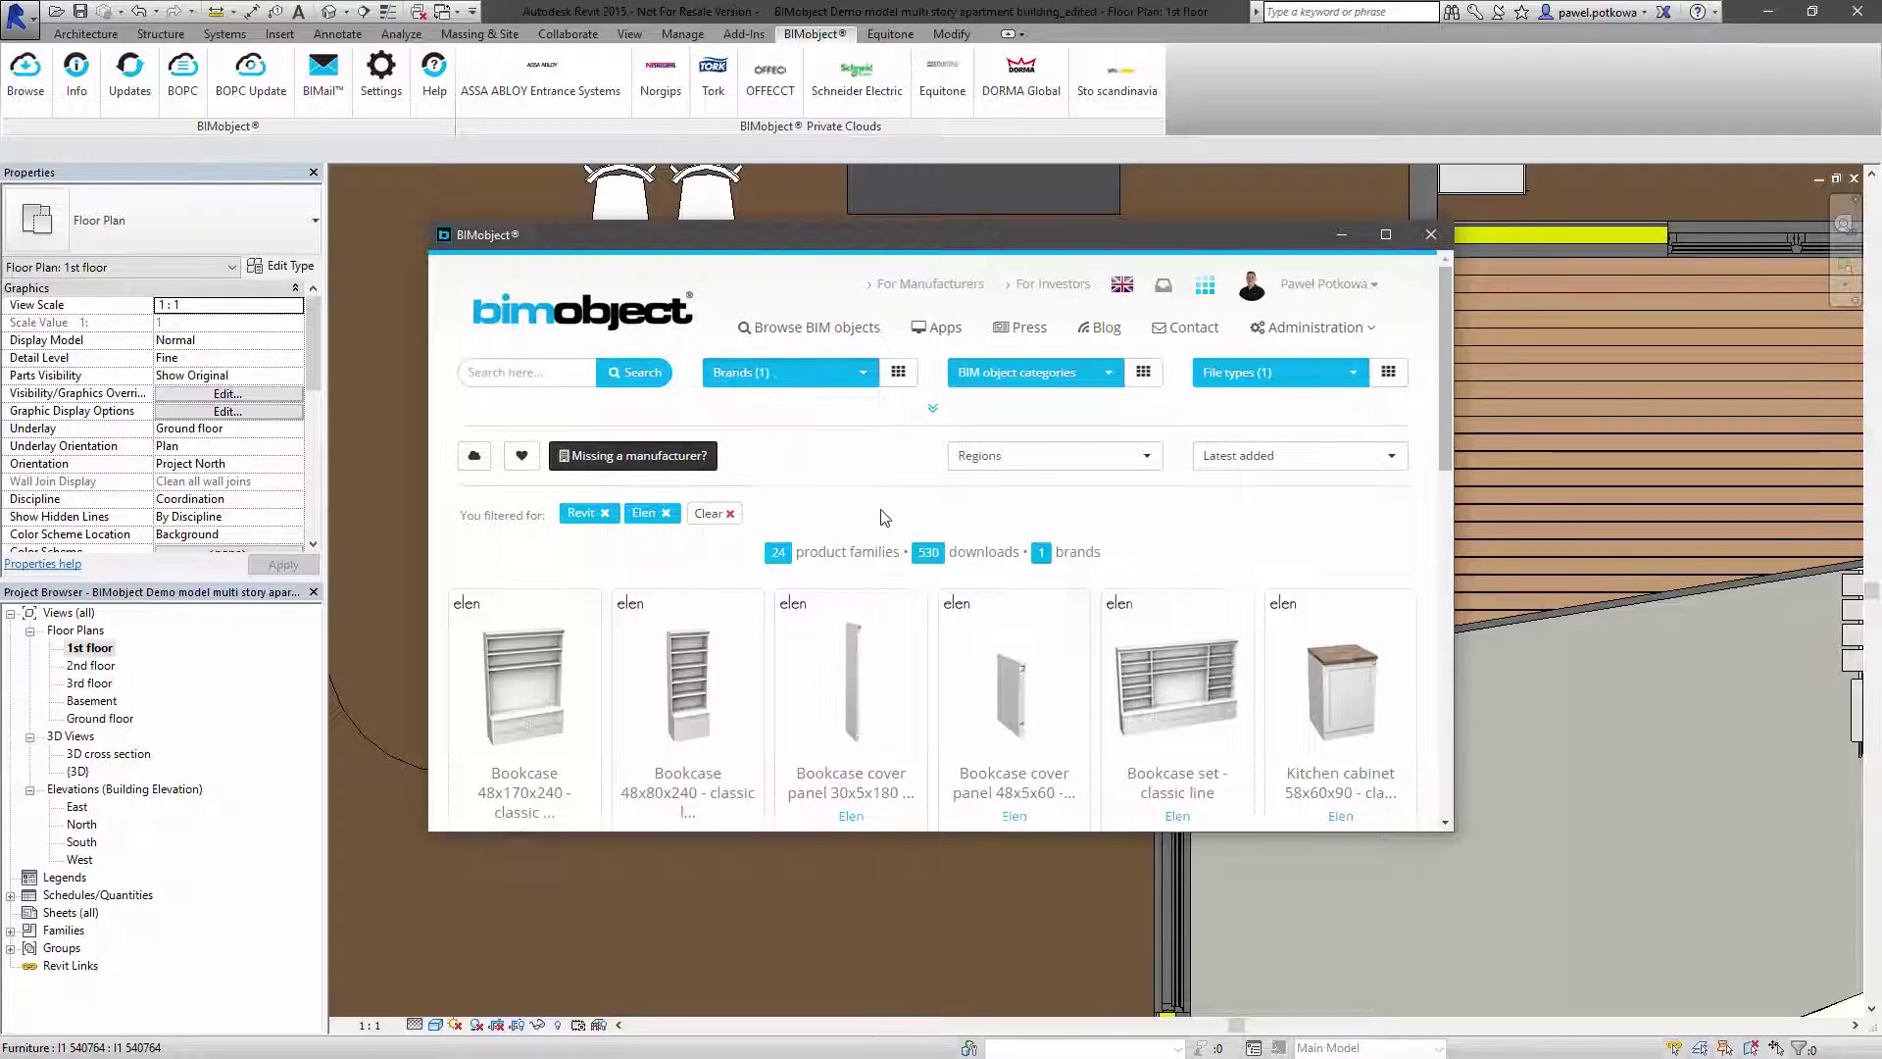
- Open the product Bookcase 48x170x240 - classic line and download its Revit family bookcase_48x170x240_classic_line_CustomColors.rfa into the project
{"action": "left_click_drag", "start_coordinate": [1444, 328], "coordinate": [1444, 378]}
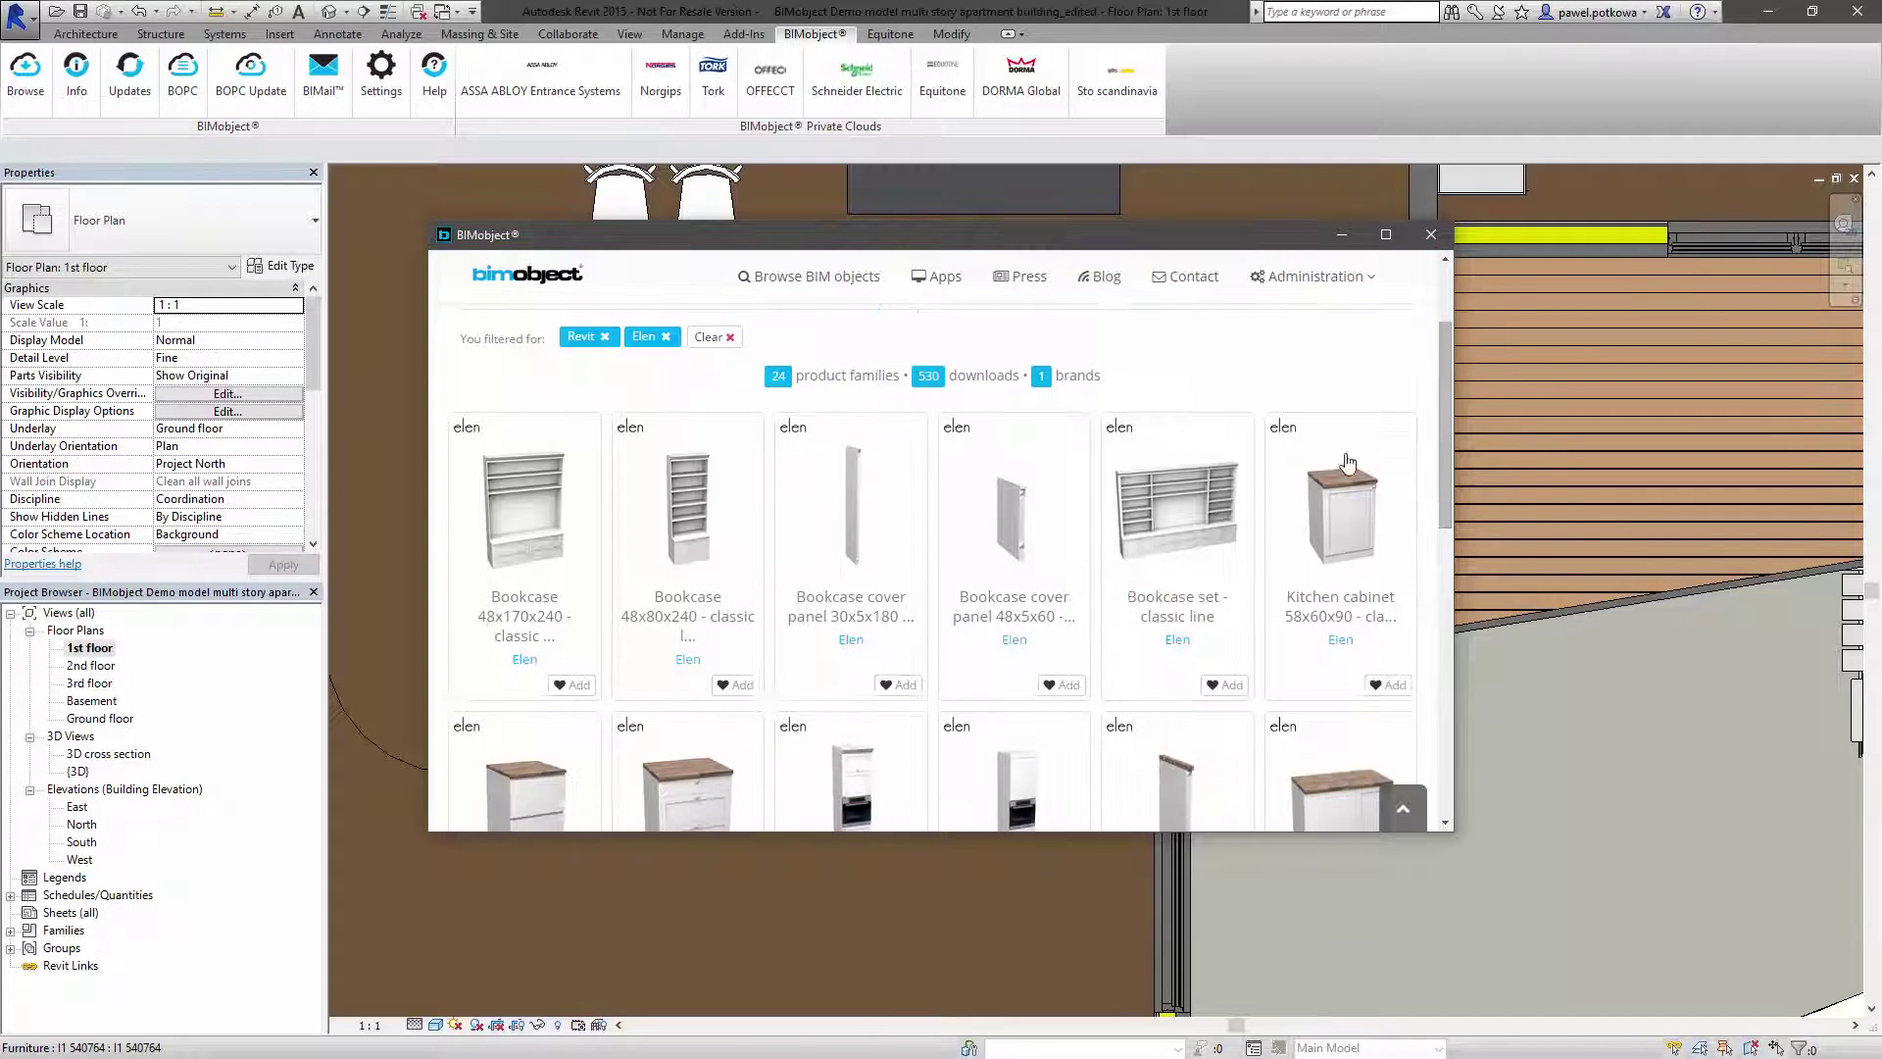
{"action": "left_click", "coordinate": [522, 504]}
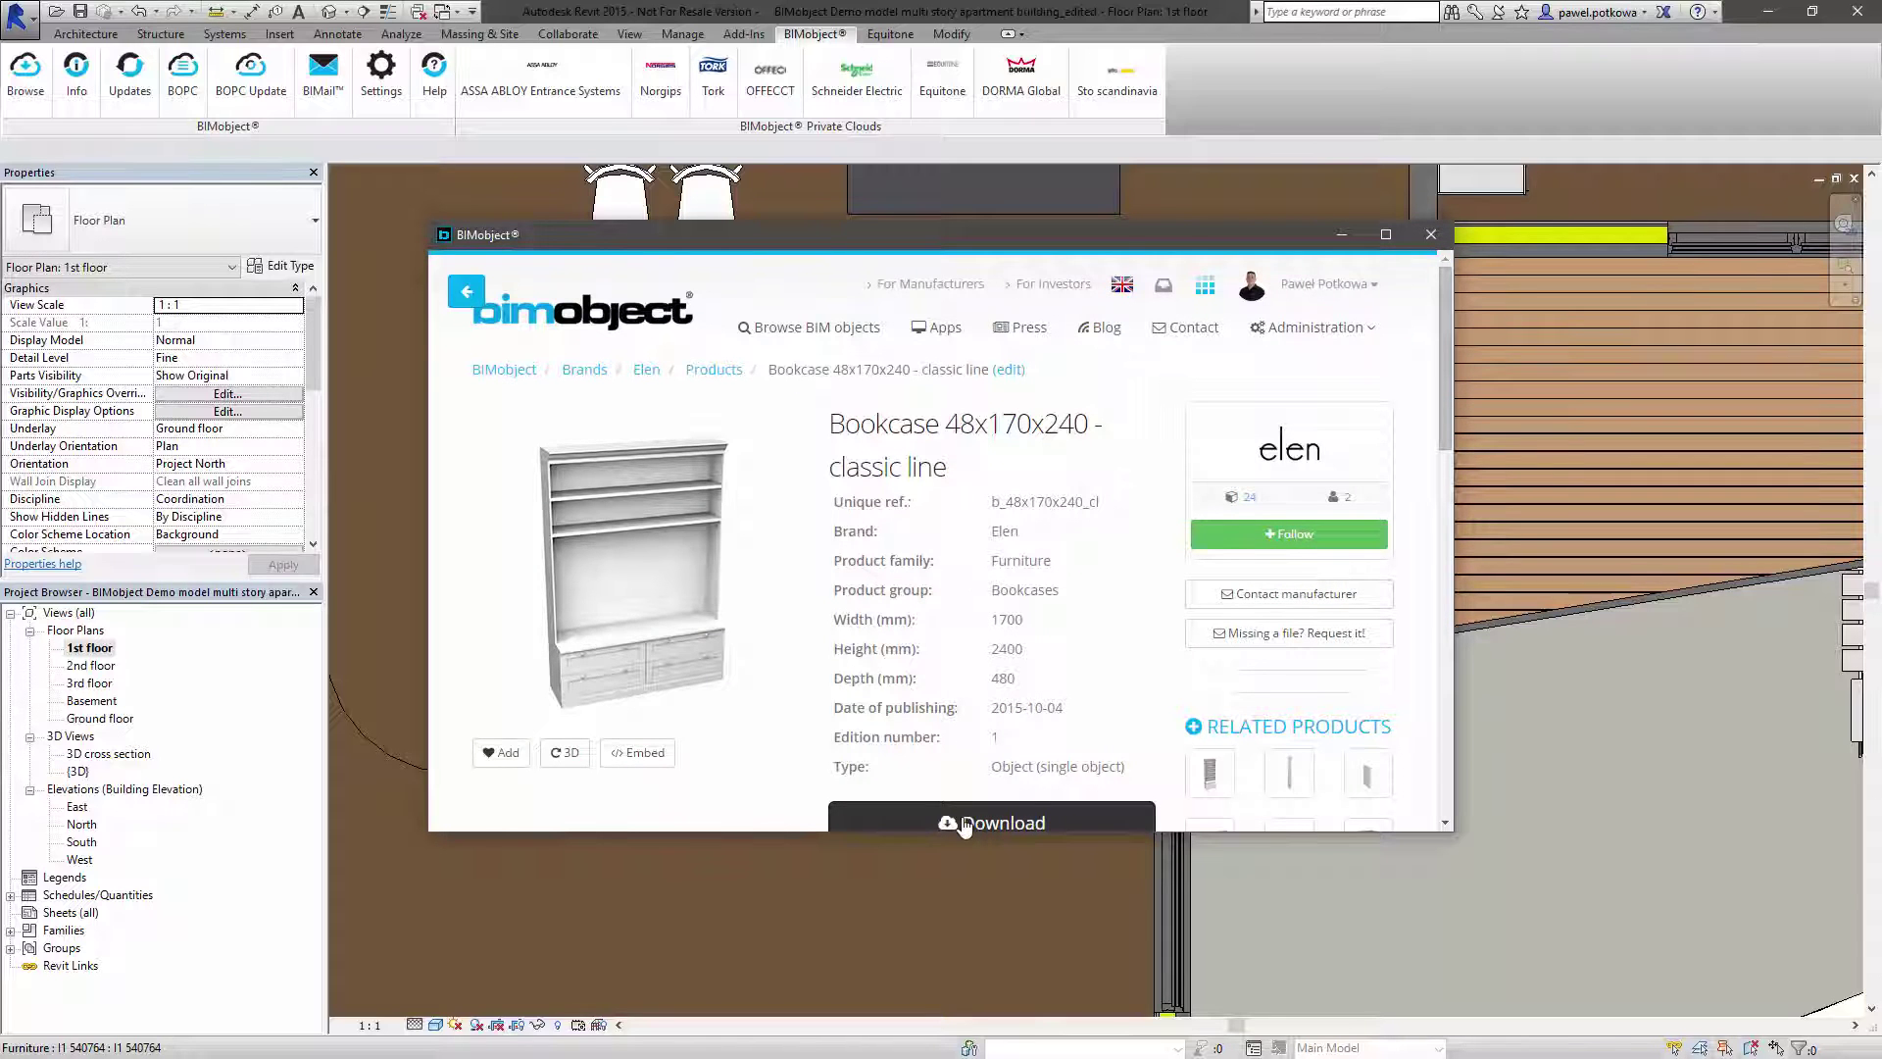
{"action": "left_click", "coordinate": [964, 824]}
{"action": "scroll", "coordinate": [911, 597], "scroll_direction": "down", "scroll_amount": 5}
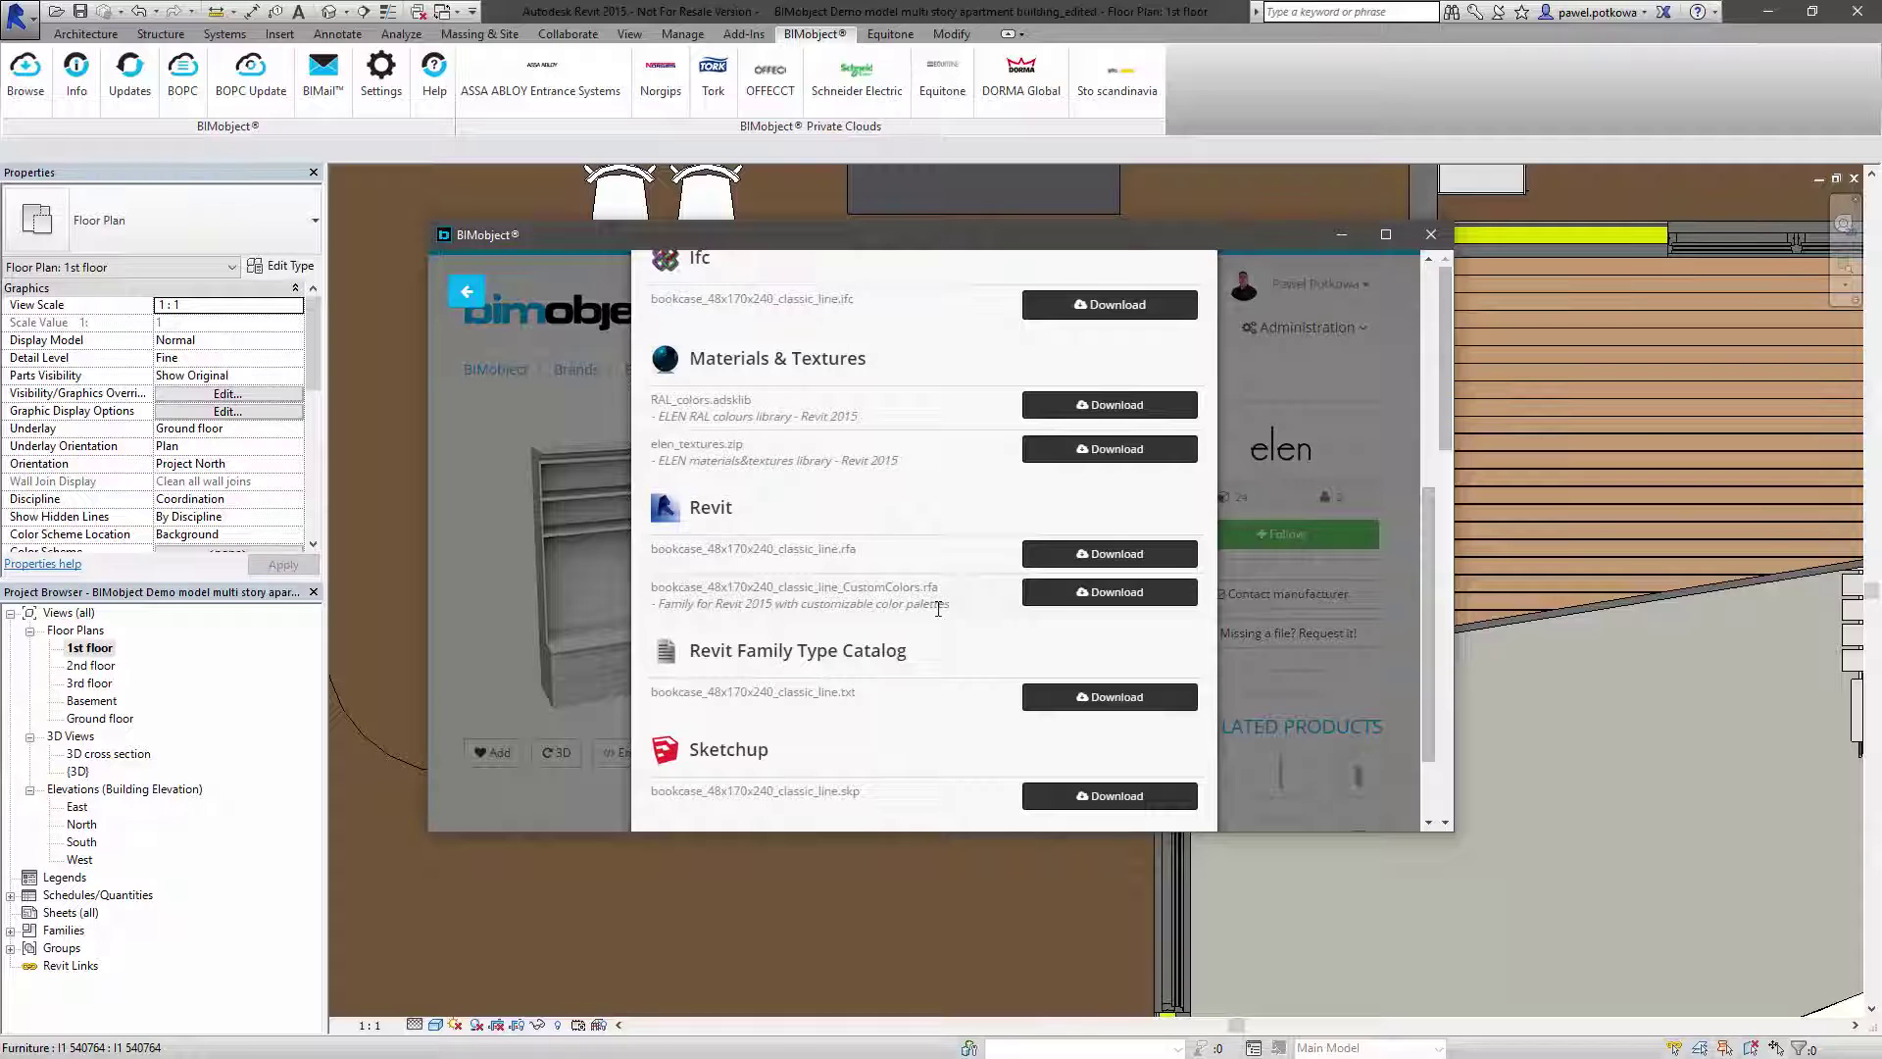
{"action": "left_click", "coordinate": [1083, 594]}
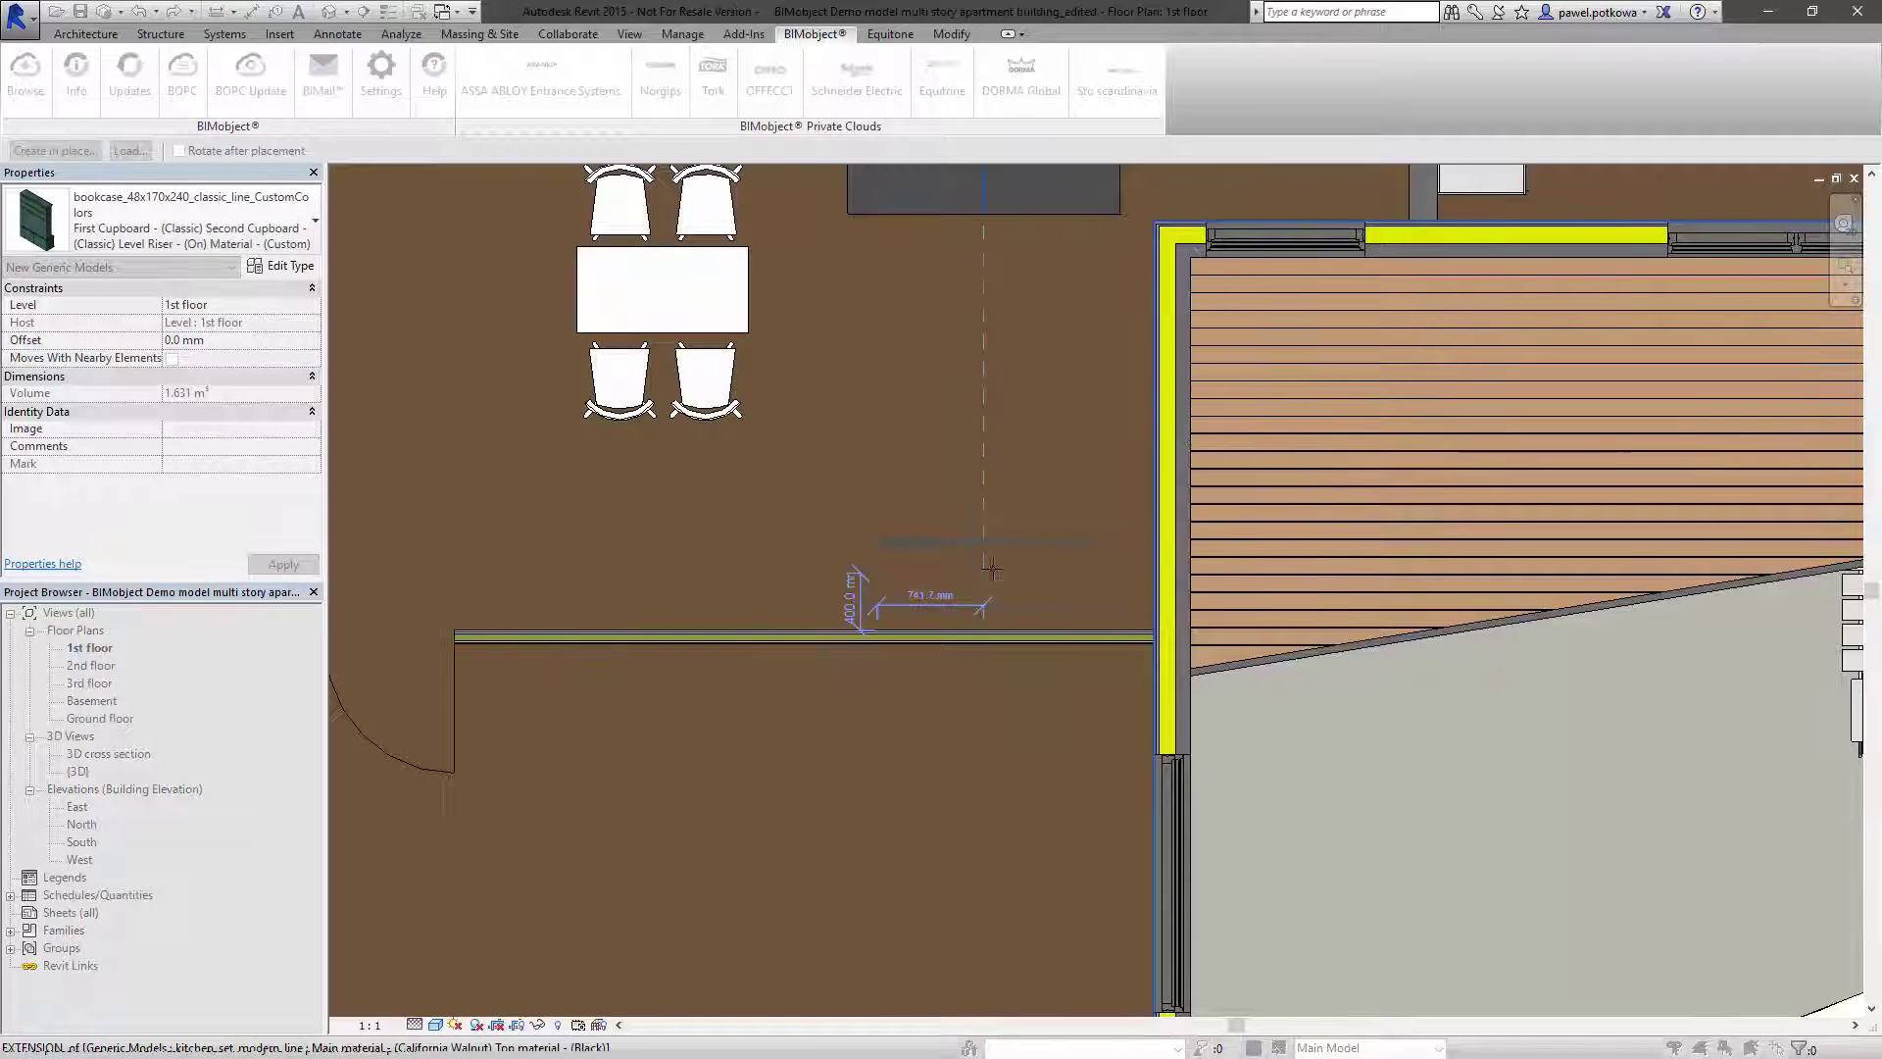
- Place one bookcase on the 1st floor just above the partition wall near the exterior wall, then end placement
{"action": "left_click", "coordinate": [1008, 572]}
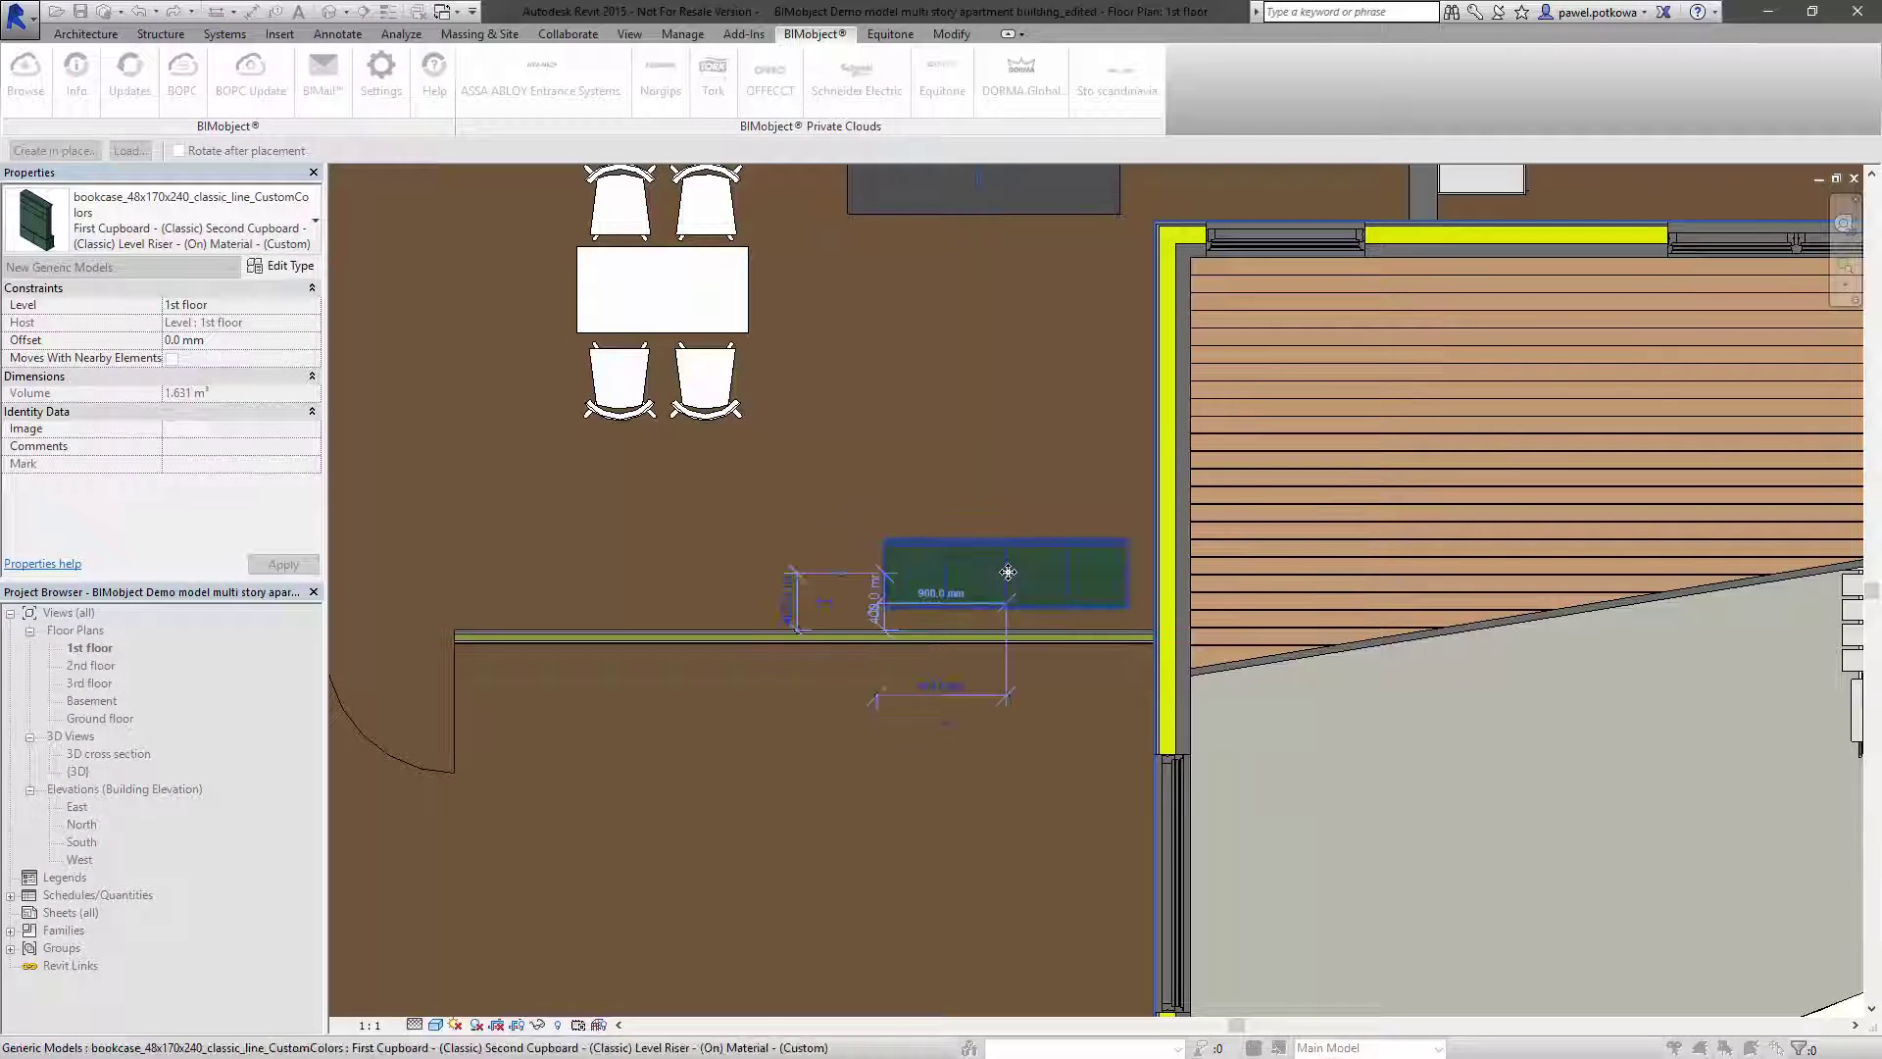
{"action": "key", "text": "Escape"}
{"action": "key", "text": "Escape"}
- Move the bookcase by its back corner into the inner corner between the partition wall and the exterior wall
{"action": "scroll", "coordinate": [1158, 620], "scroll_direction": "up", "scroll_amount": 3}
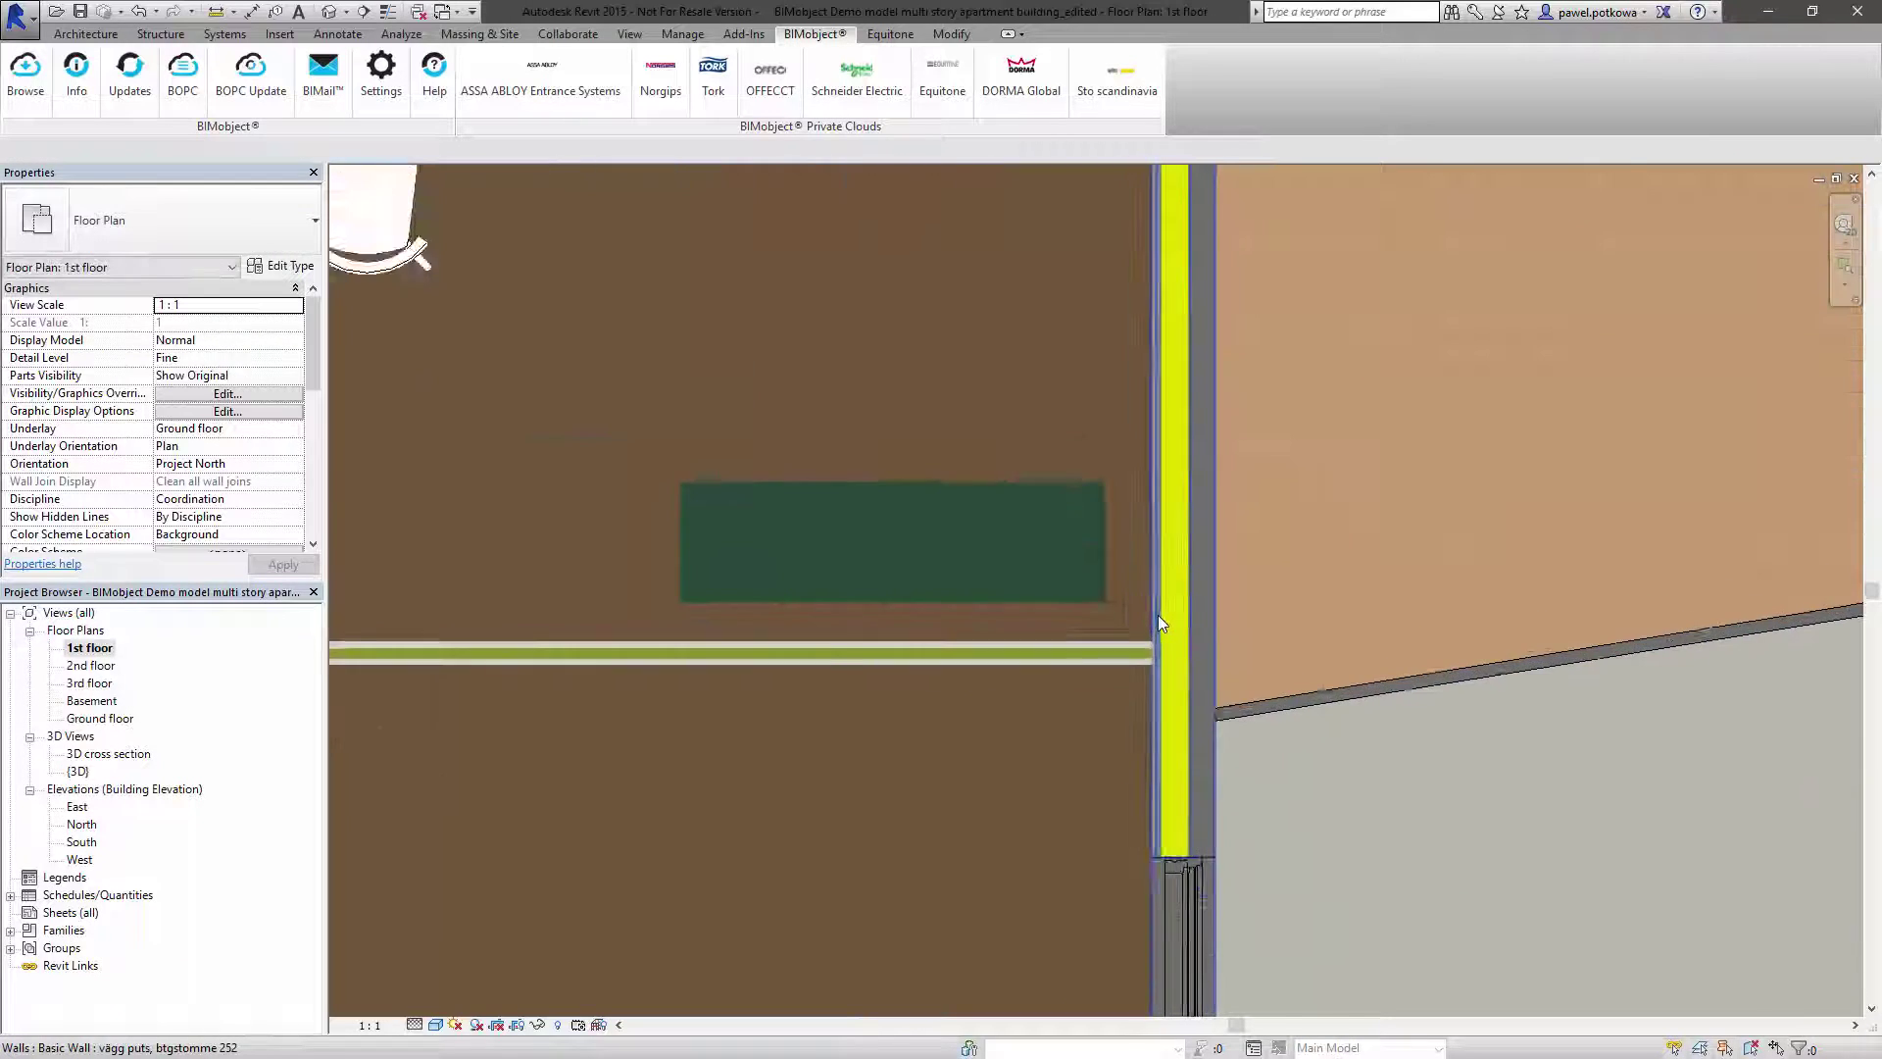
{"action": "scroll", "coordinate": [1156, 614], "scroll_direction": "up", "scroll_amount": 3}
{"action": "left_click", "coordinate": [992, 537]}
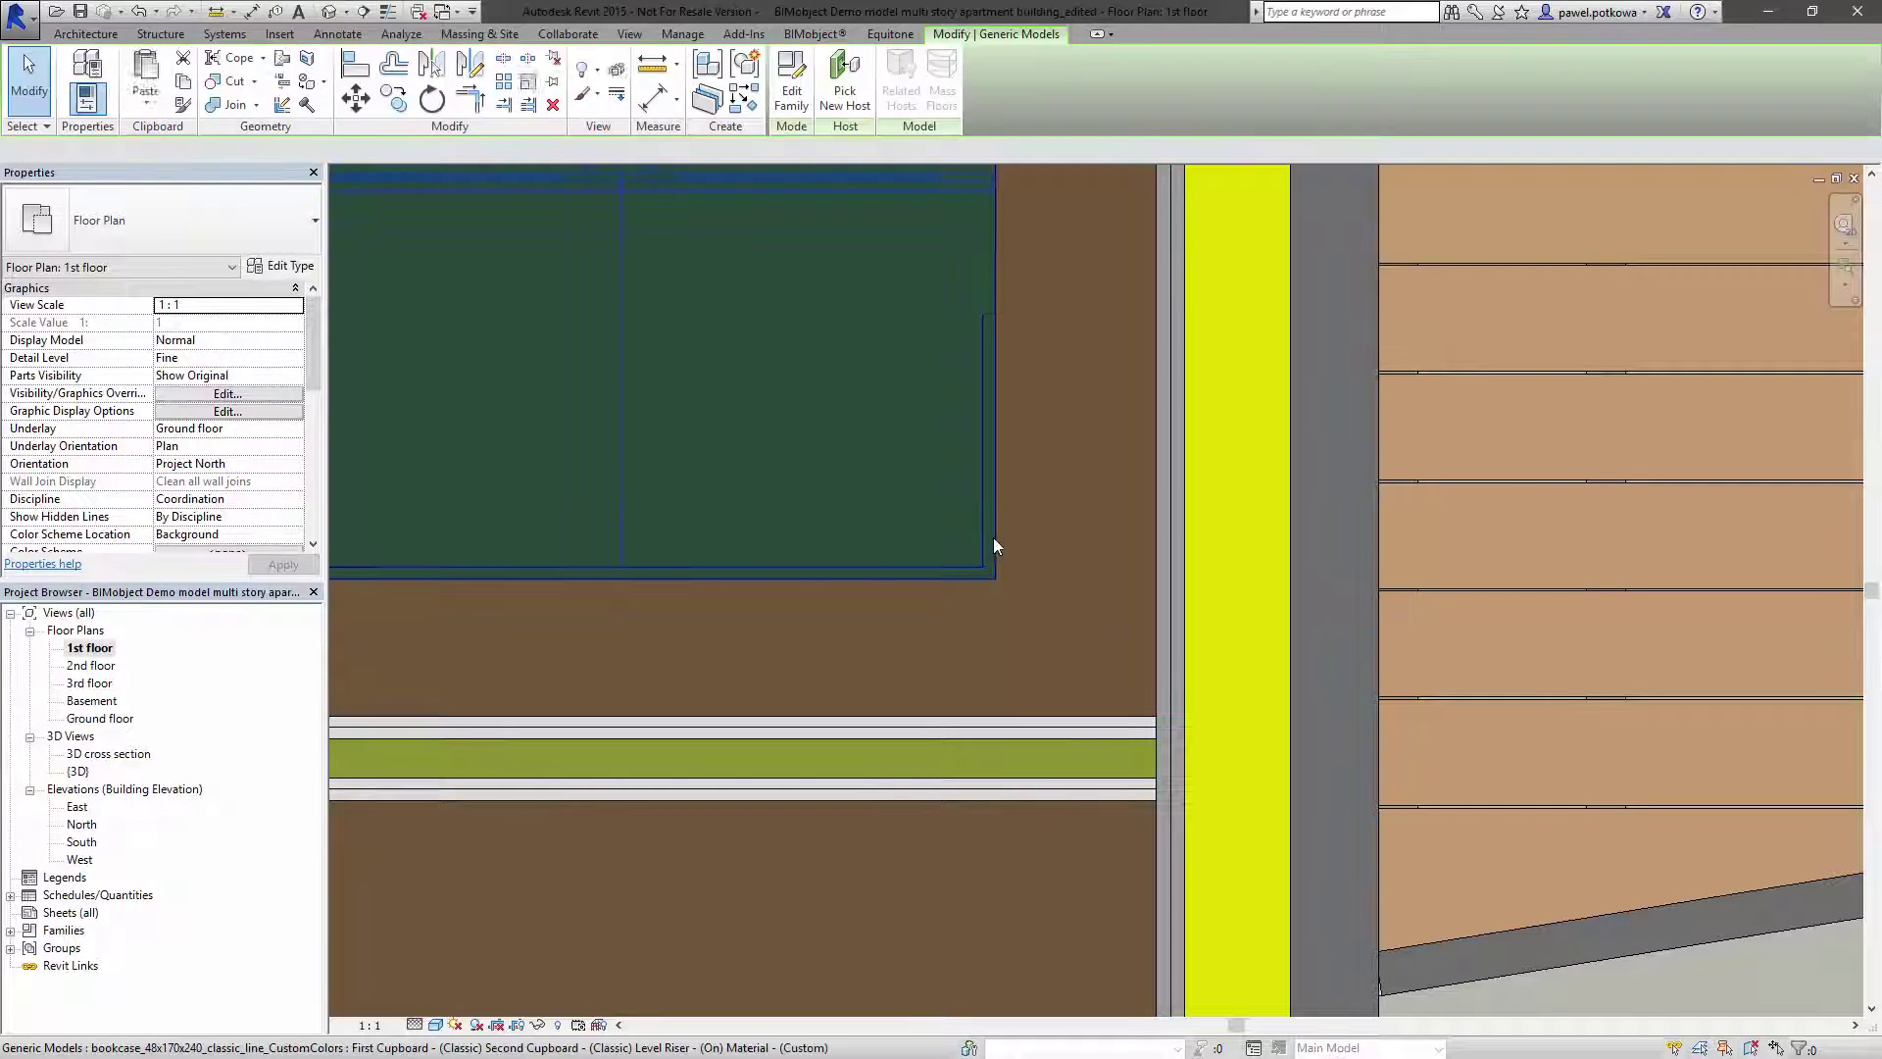
{"action": "key", "text": "m"}
{"action": "key", "text": "v"}
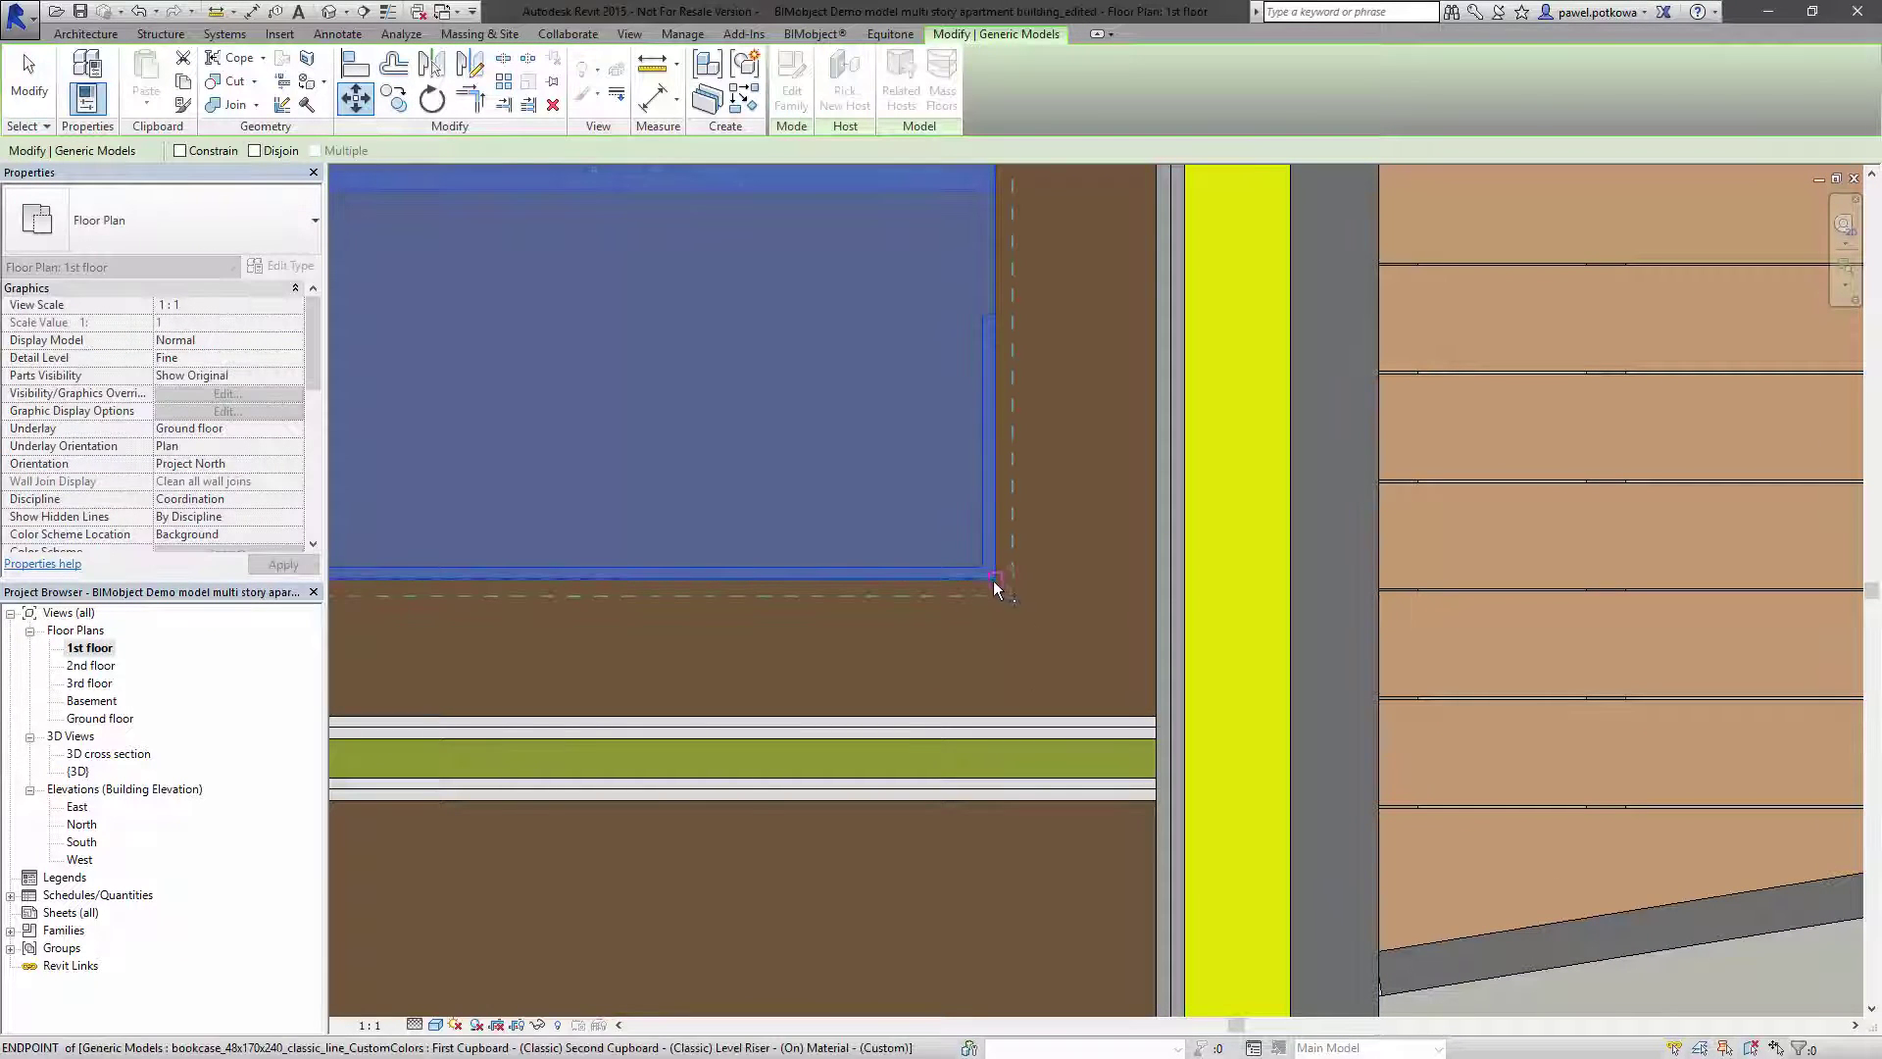
{"action": "left_click", "coordinate": [992, 580]}
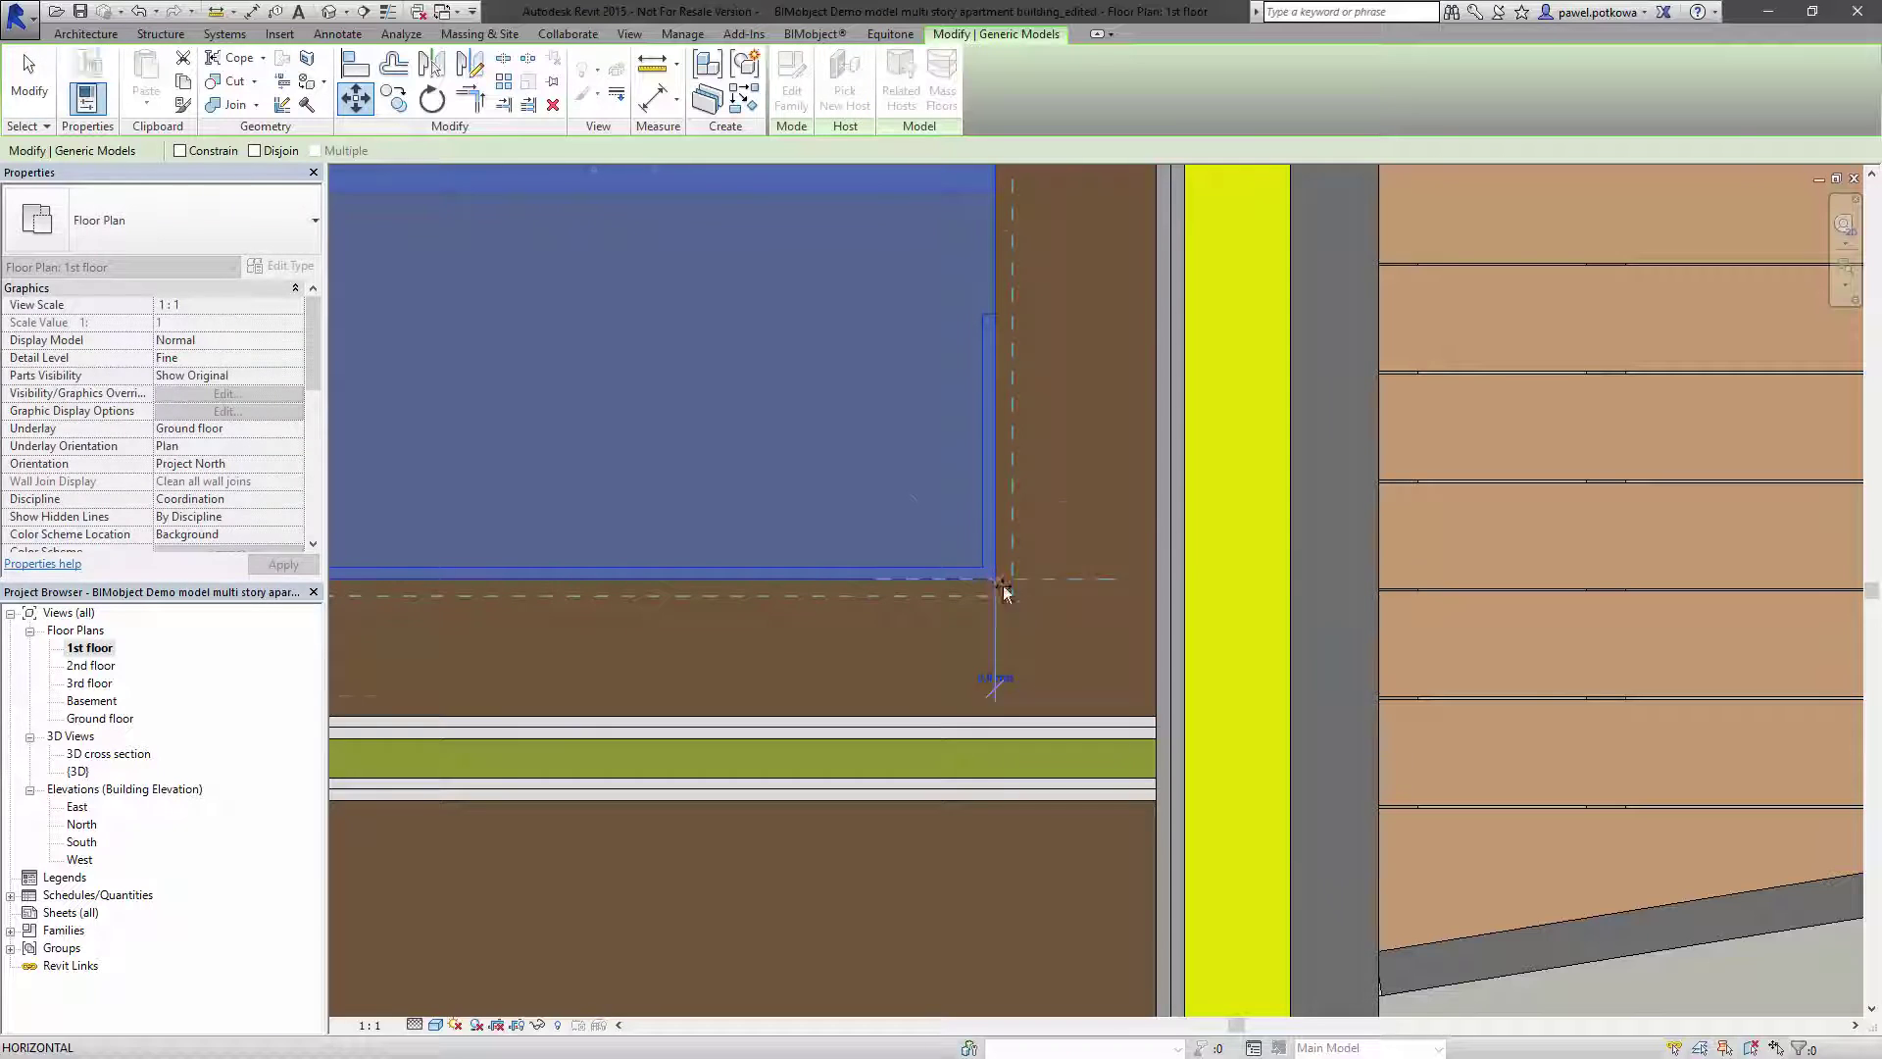
{"action": "left_click", "coordinate": [1160, 709]}
{"action": "scroll", "coordinate": [1096, 650], "scroll_direction": "down", "scroll_amount": 1}
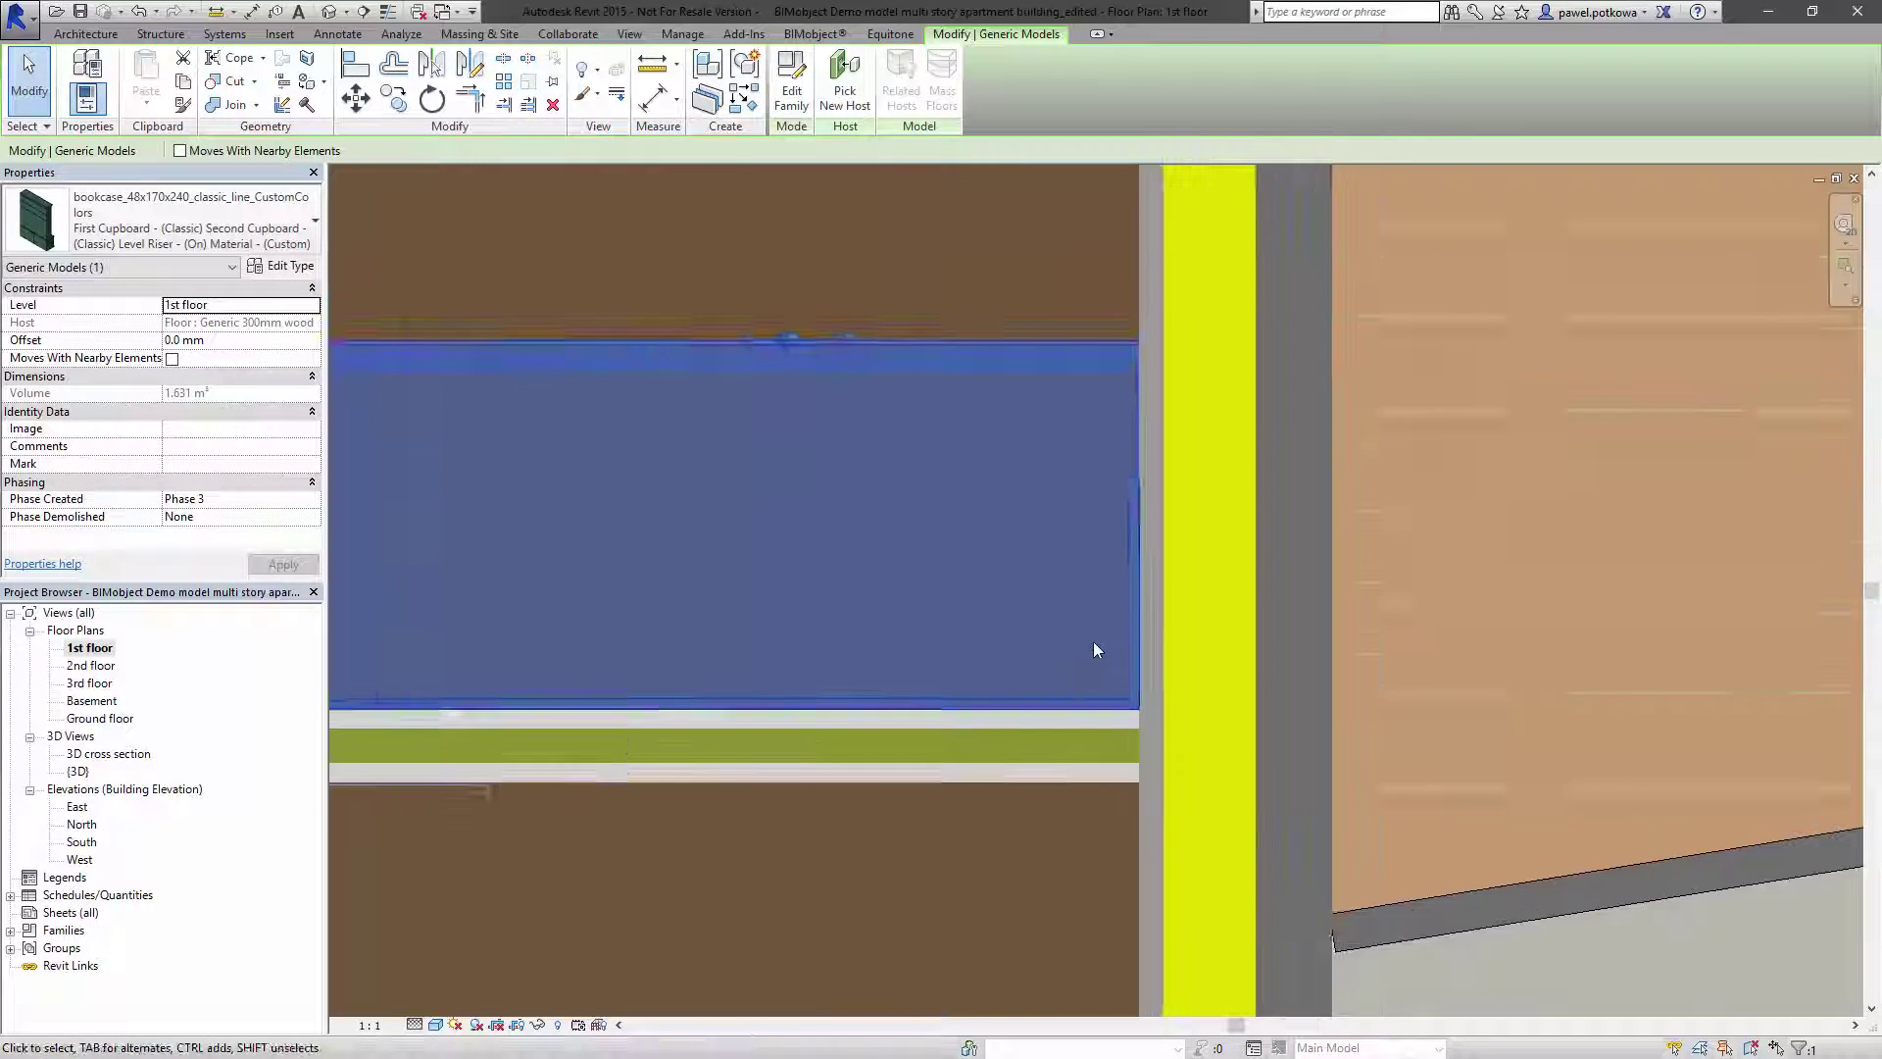
{"action": "scroll", "coordinate": [1096, 650], "scroll_direction": "down", "scroll_amount": 3}
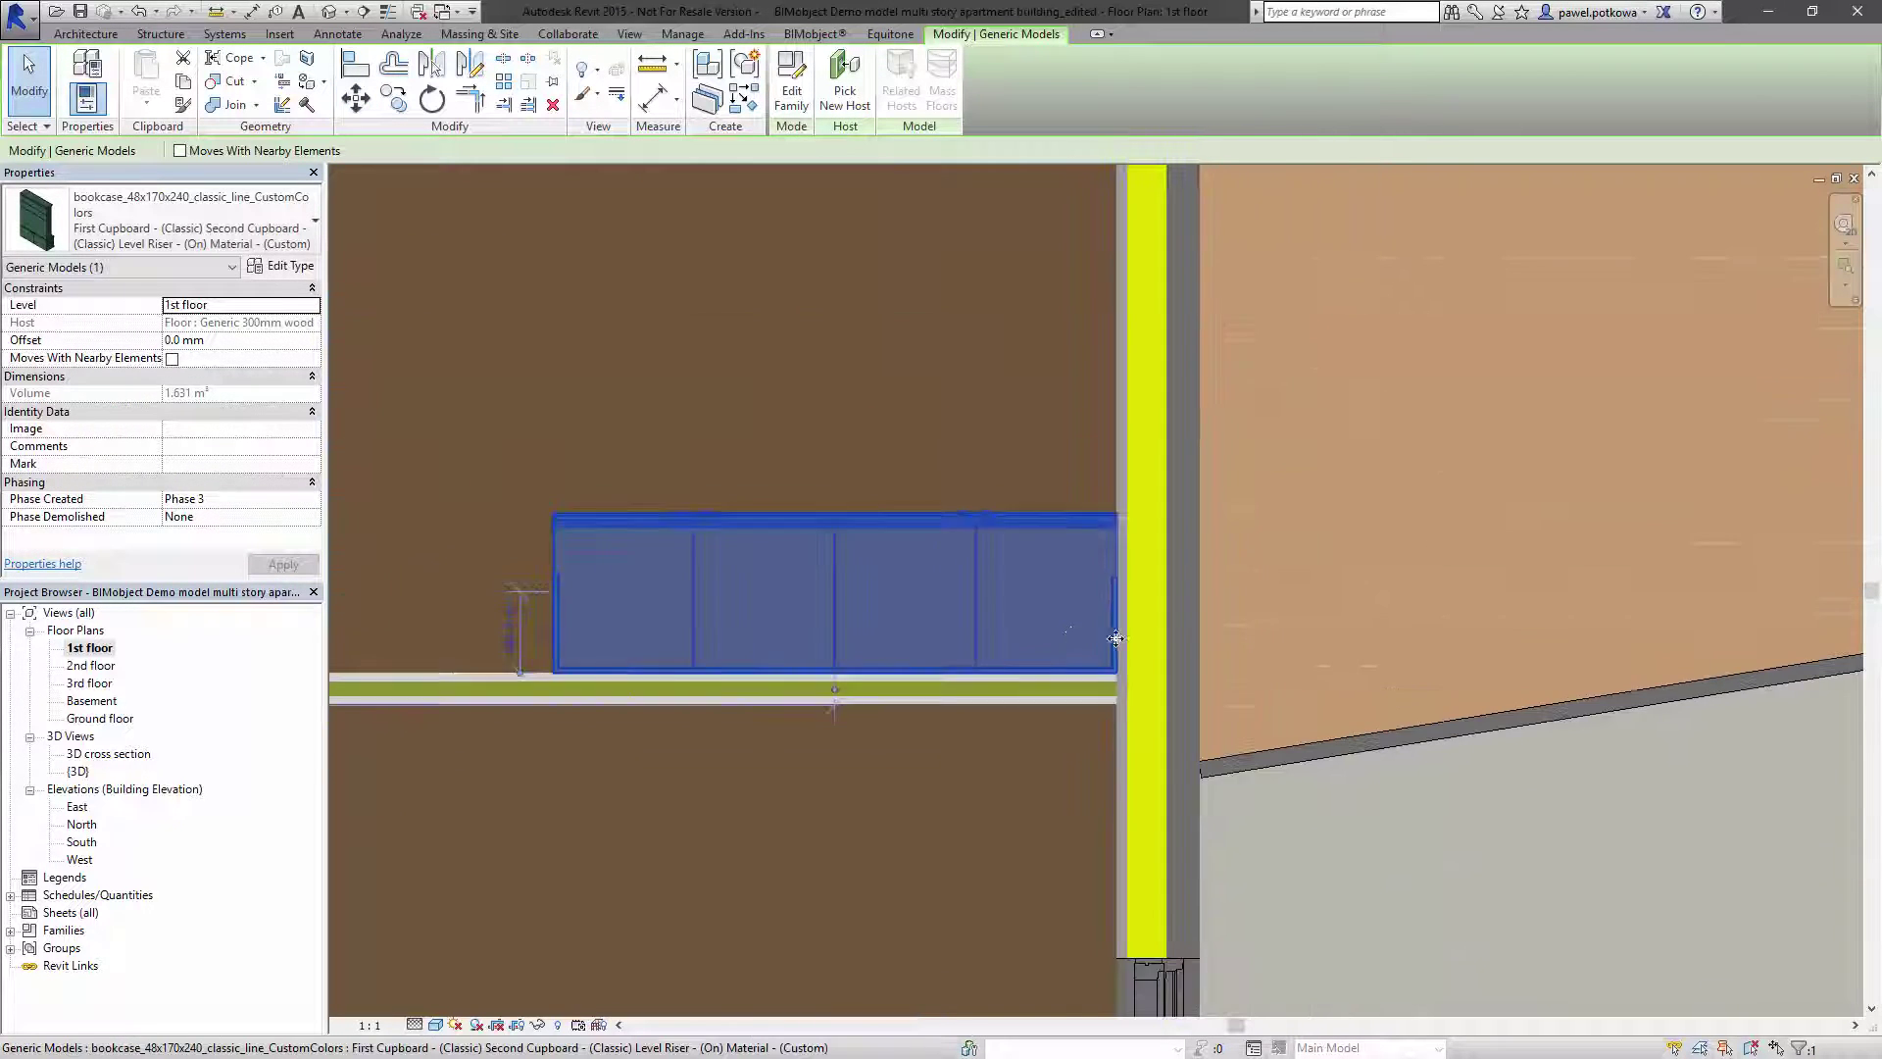
- Show the placed bookcase in the 3D cross section view and deselect it for a closer look
{"action": "double_click", "coordinate": [88, 770]}
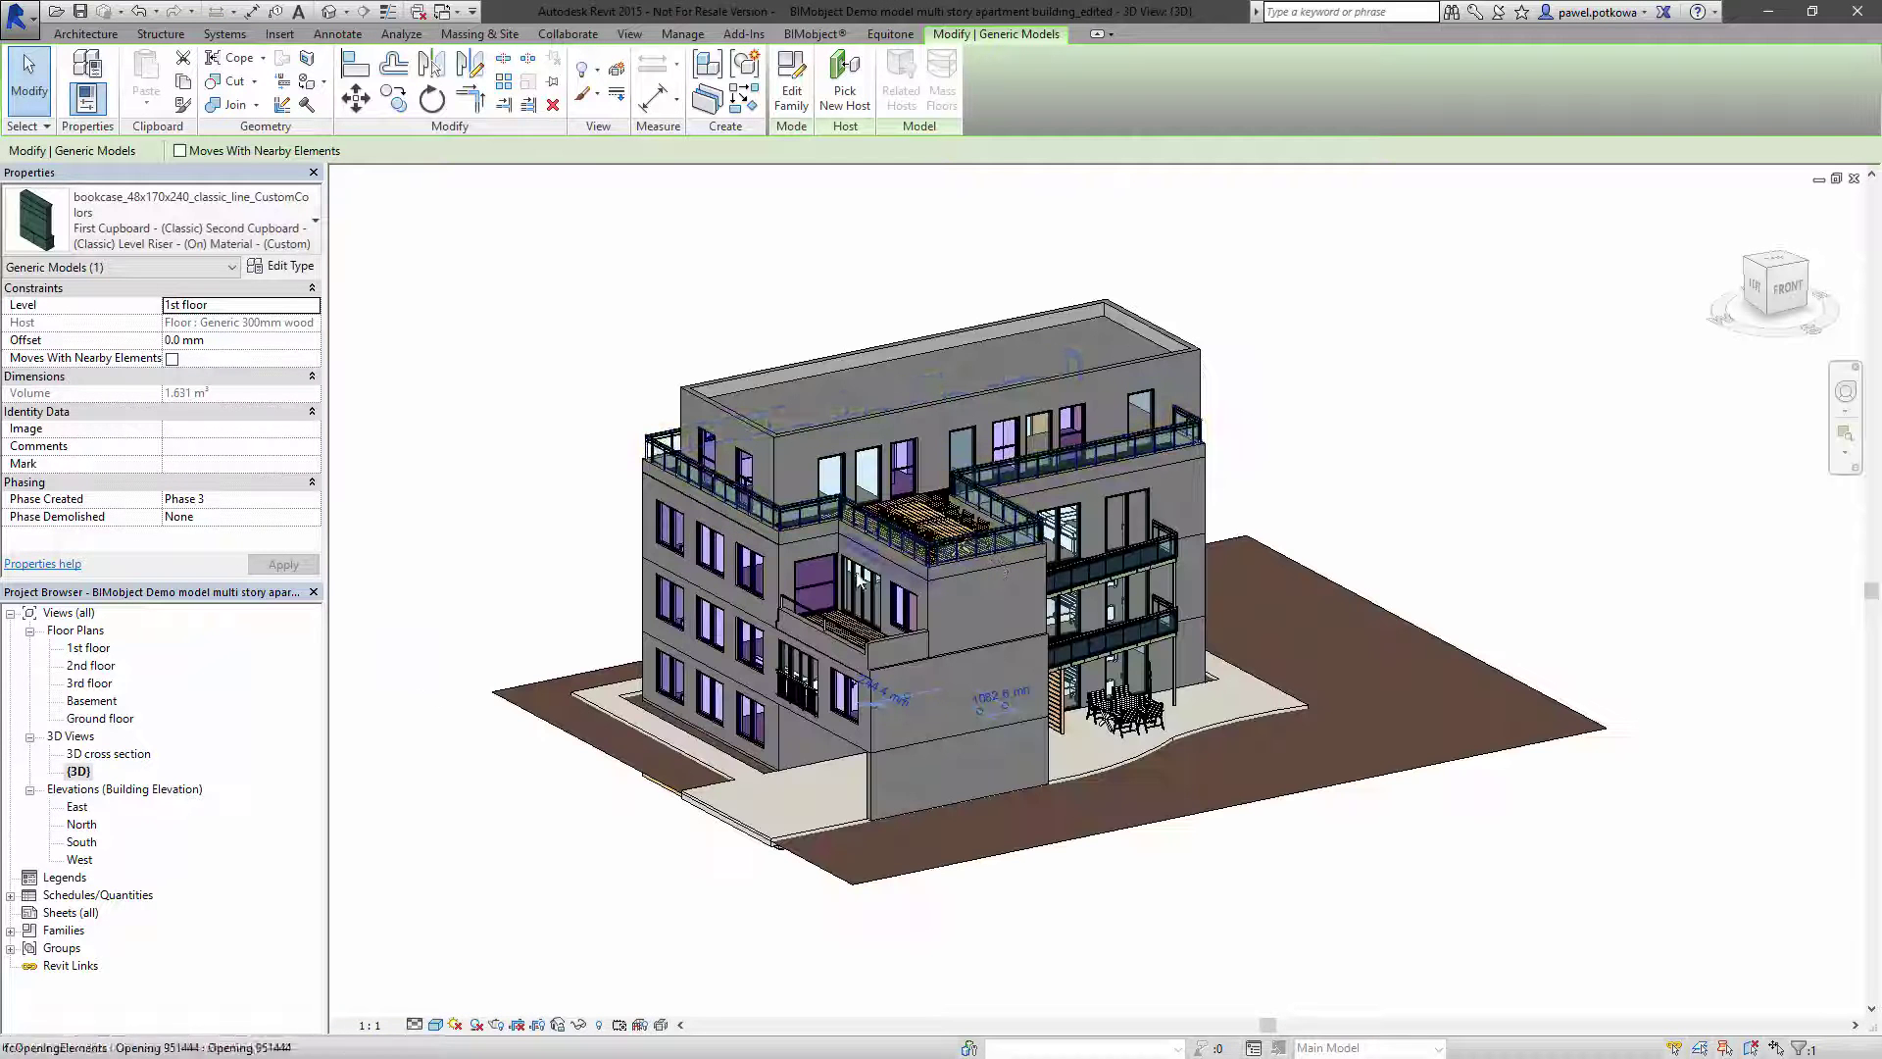
{"action": "key", "text": "Up"}
{"action": "key", "text": "Return"}
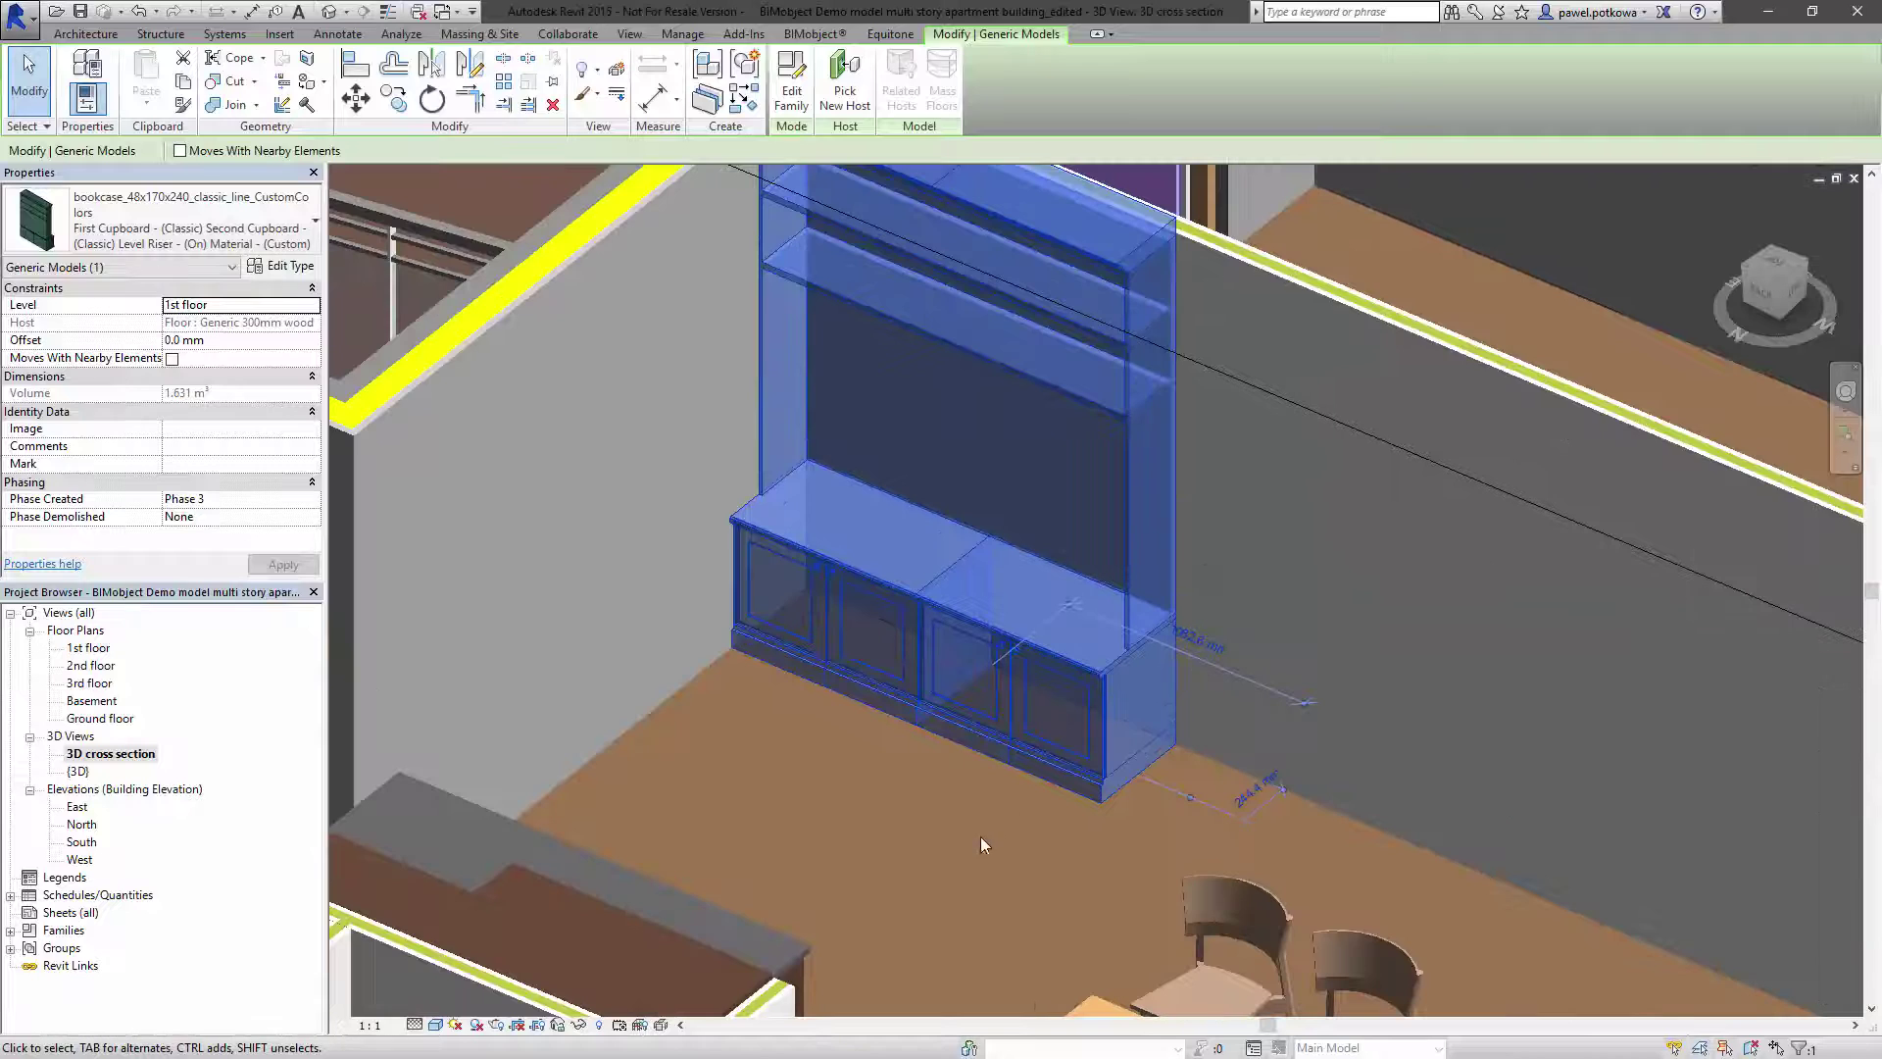
{"action": "left_click", "coordinate": [977, 841]}
{"action": "scroll", "coordinate": [979, 839], "scroll_direction": "up", "scroll_amount": 3}
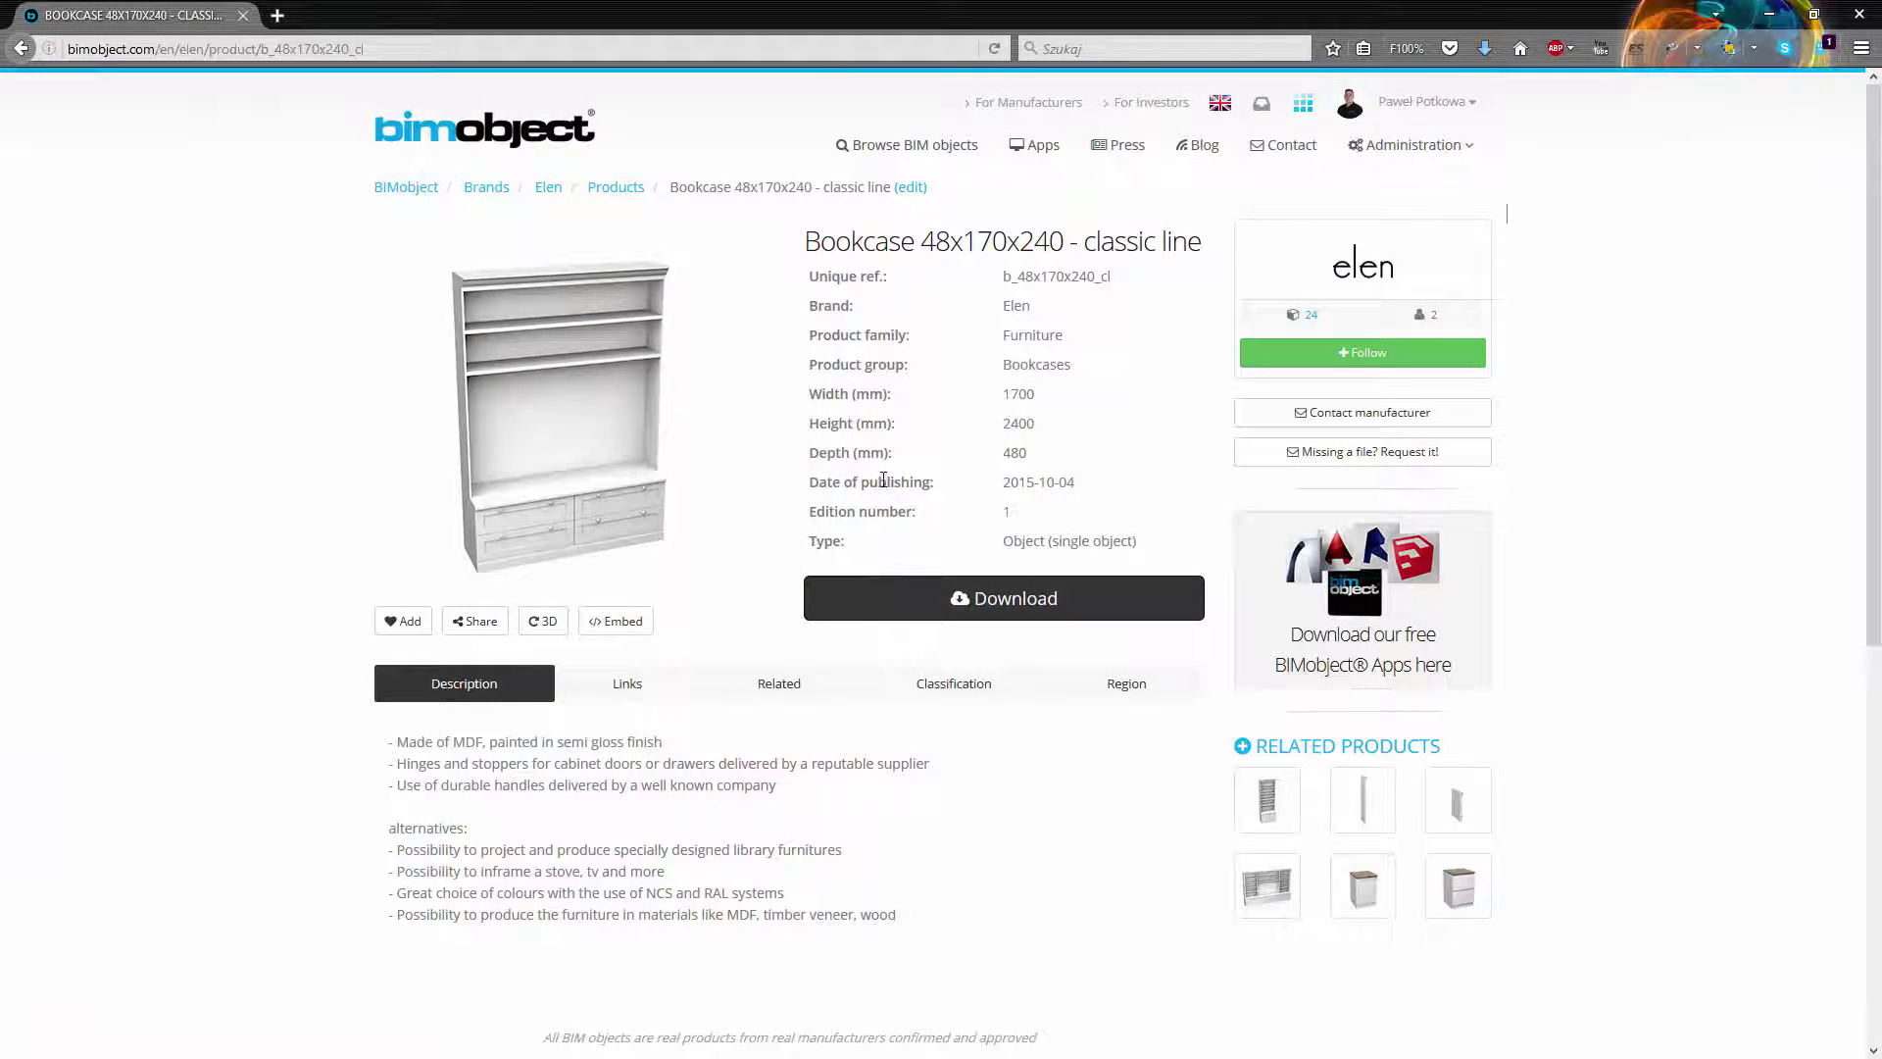
- From the bookcase's BIMobject page in the web browser, download RAL_colors.adsklib and save it in the downloads folder
{"action": "left_click", "coordinate": [956, 608]}
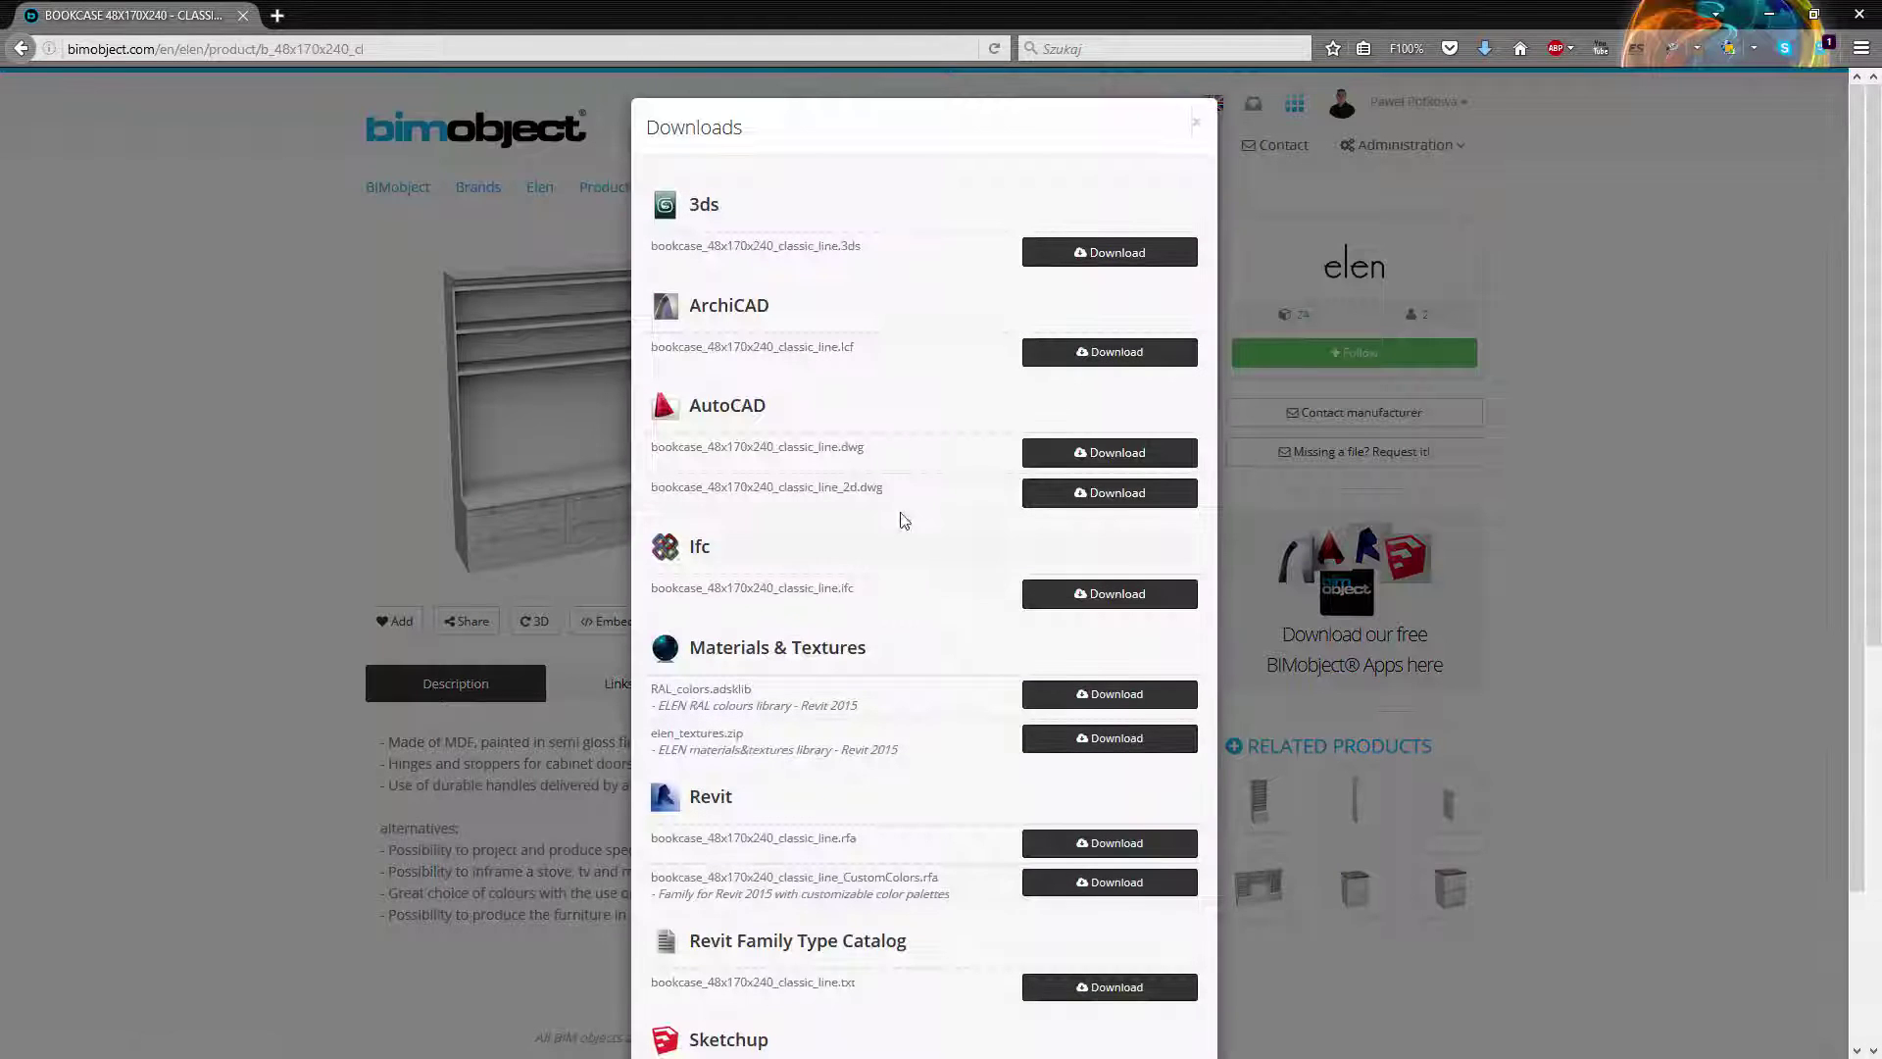
{"action": "scroll", "coordinate": [900, 475], "scroll_direction": "down", "scroll_amount": 2}
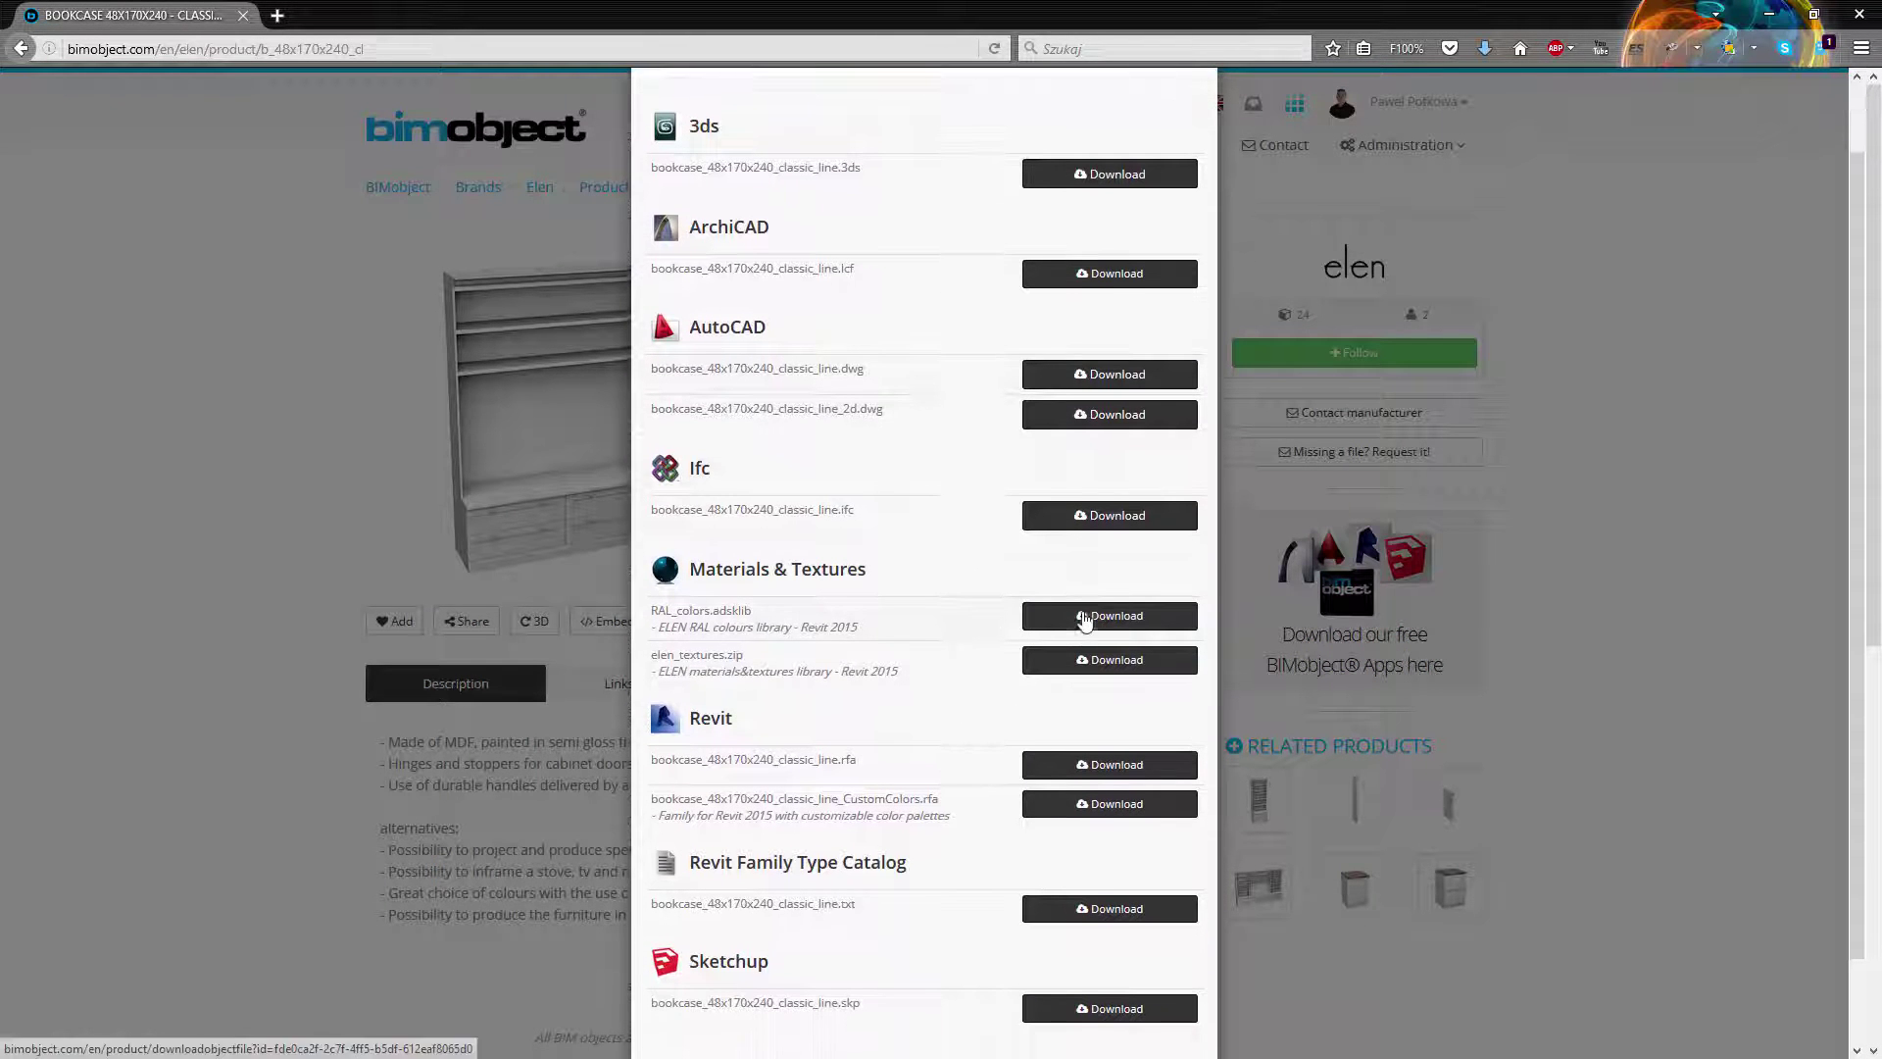
{"action": "left_click", "coordinate": [1083, 615]}
{"action": "left_click", "coordinate": [1062, 665]}
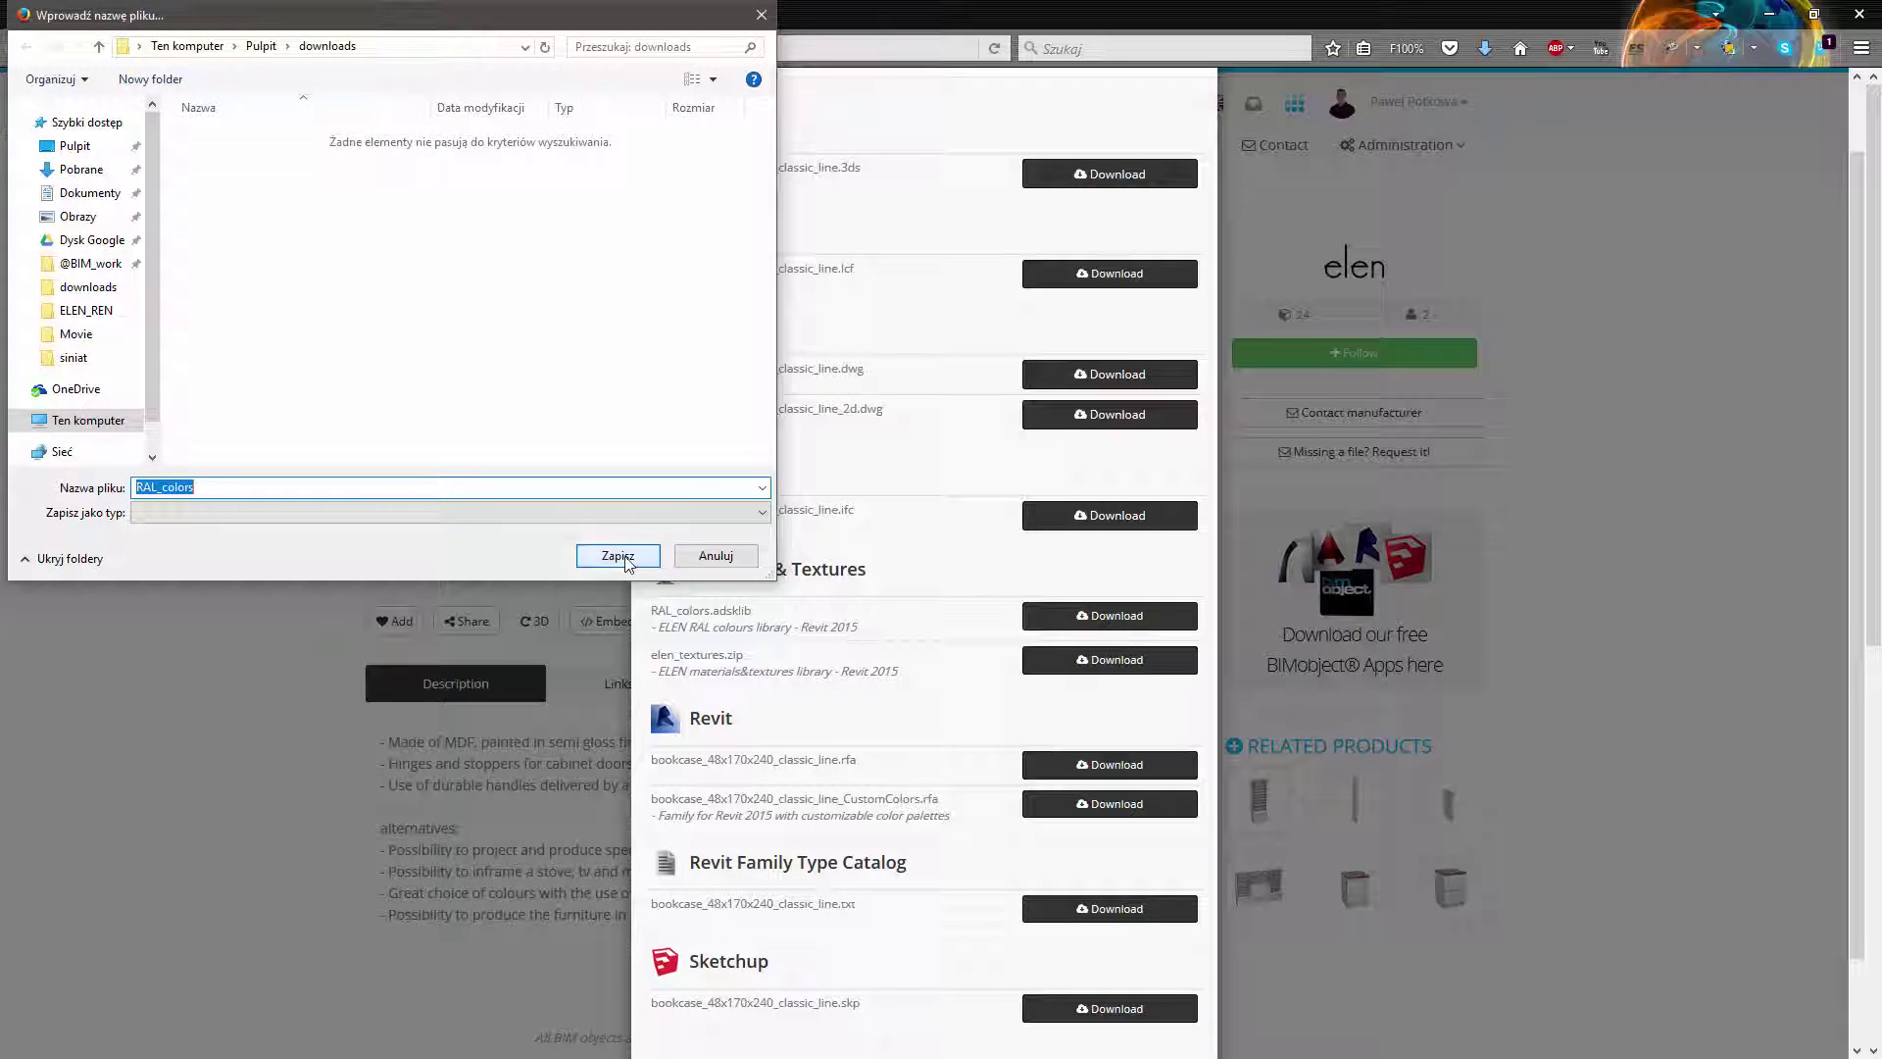
{"action": "left_click", "coordinate": [618, 556]}
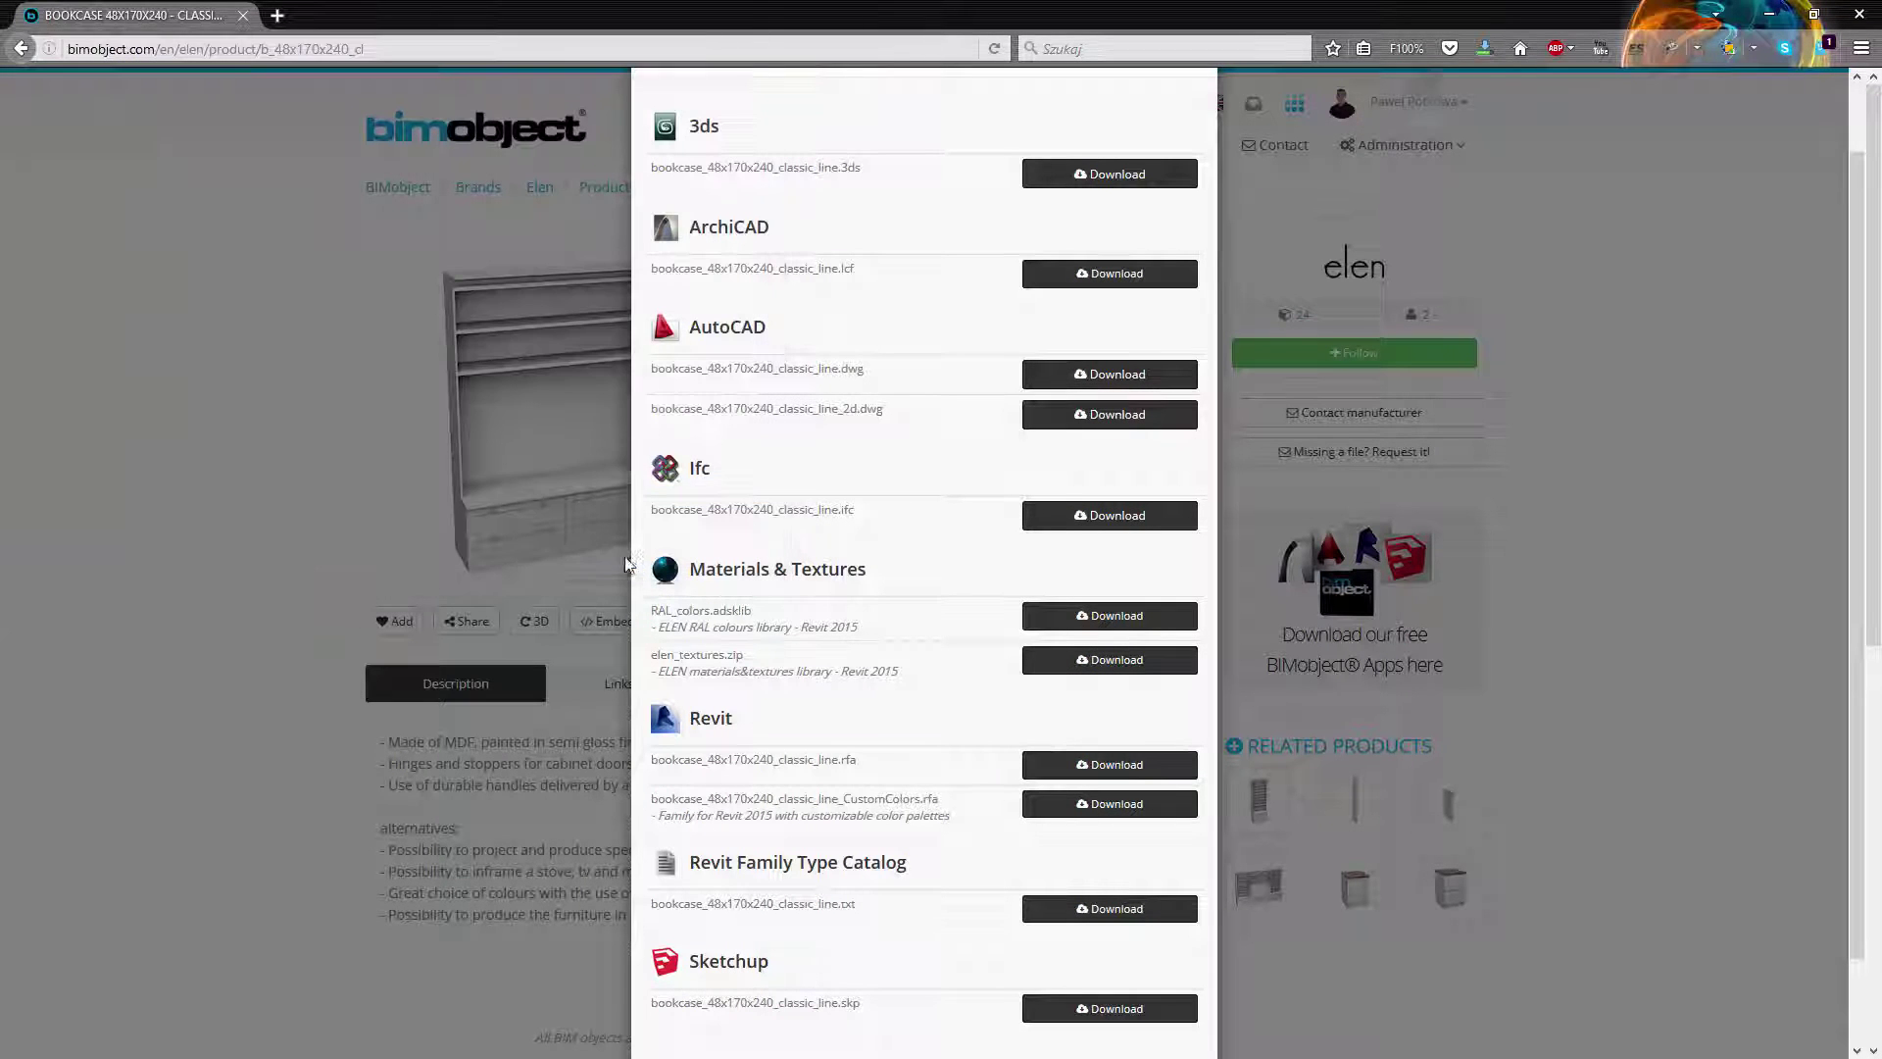
- Download elen_textures.zip to the downloads folder, then close the download list and minimise the browser
{"action": "left_click", "coordinate": [1085, 660]}
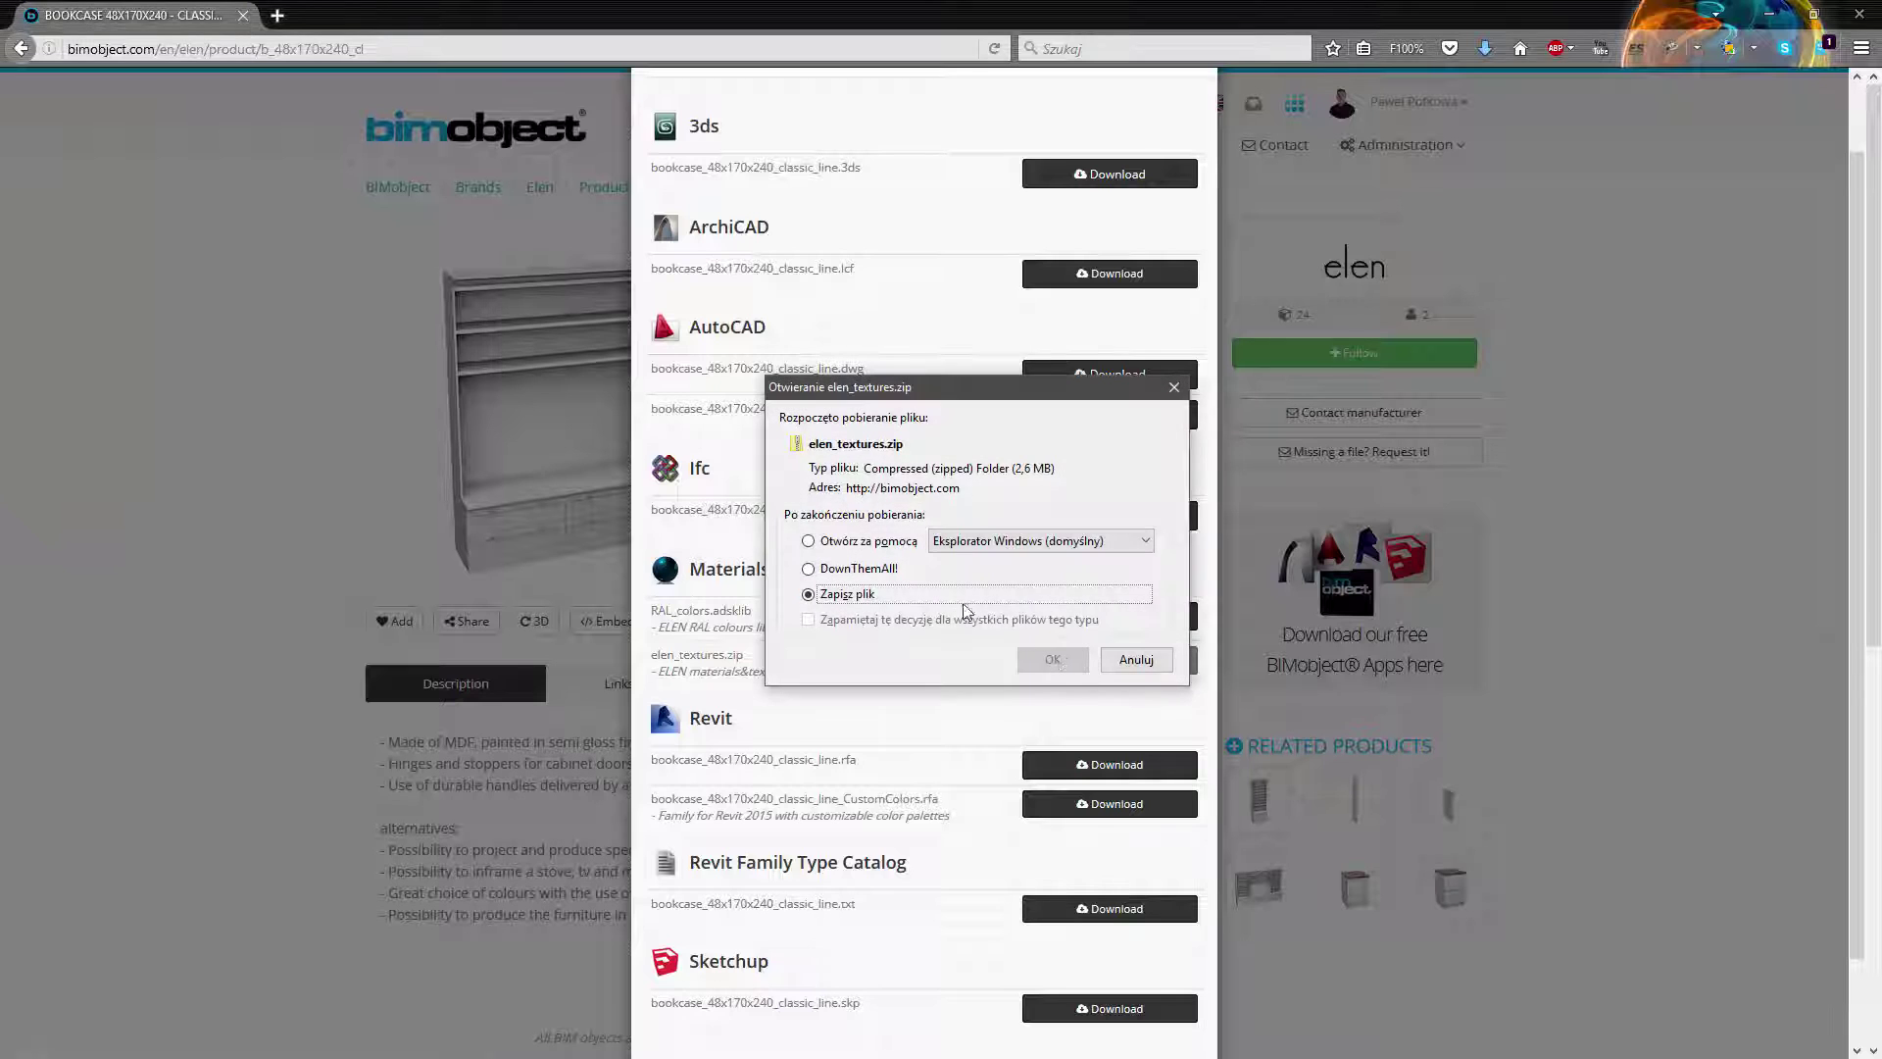
{"action": "left_click", "coordinate": [1065, 663]}
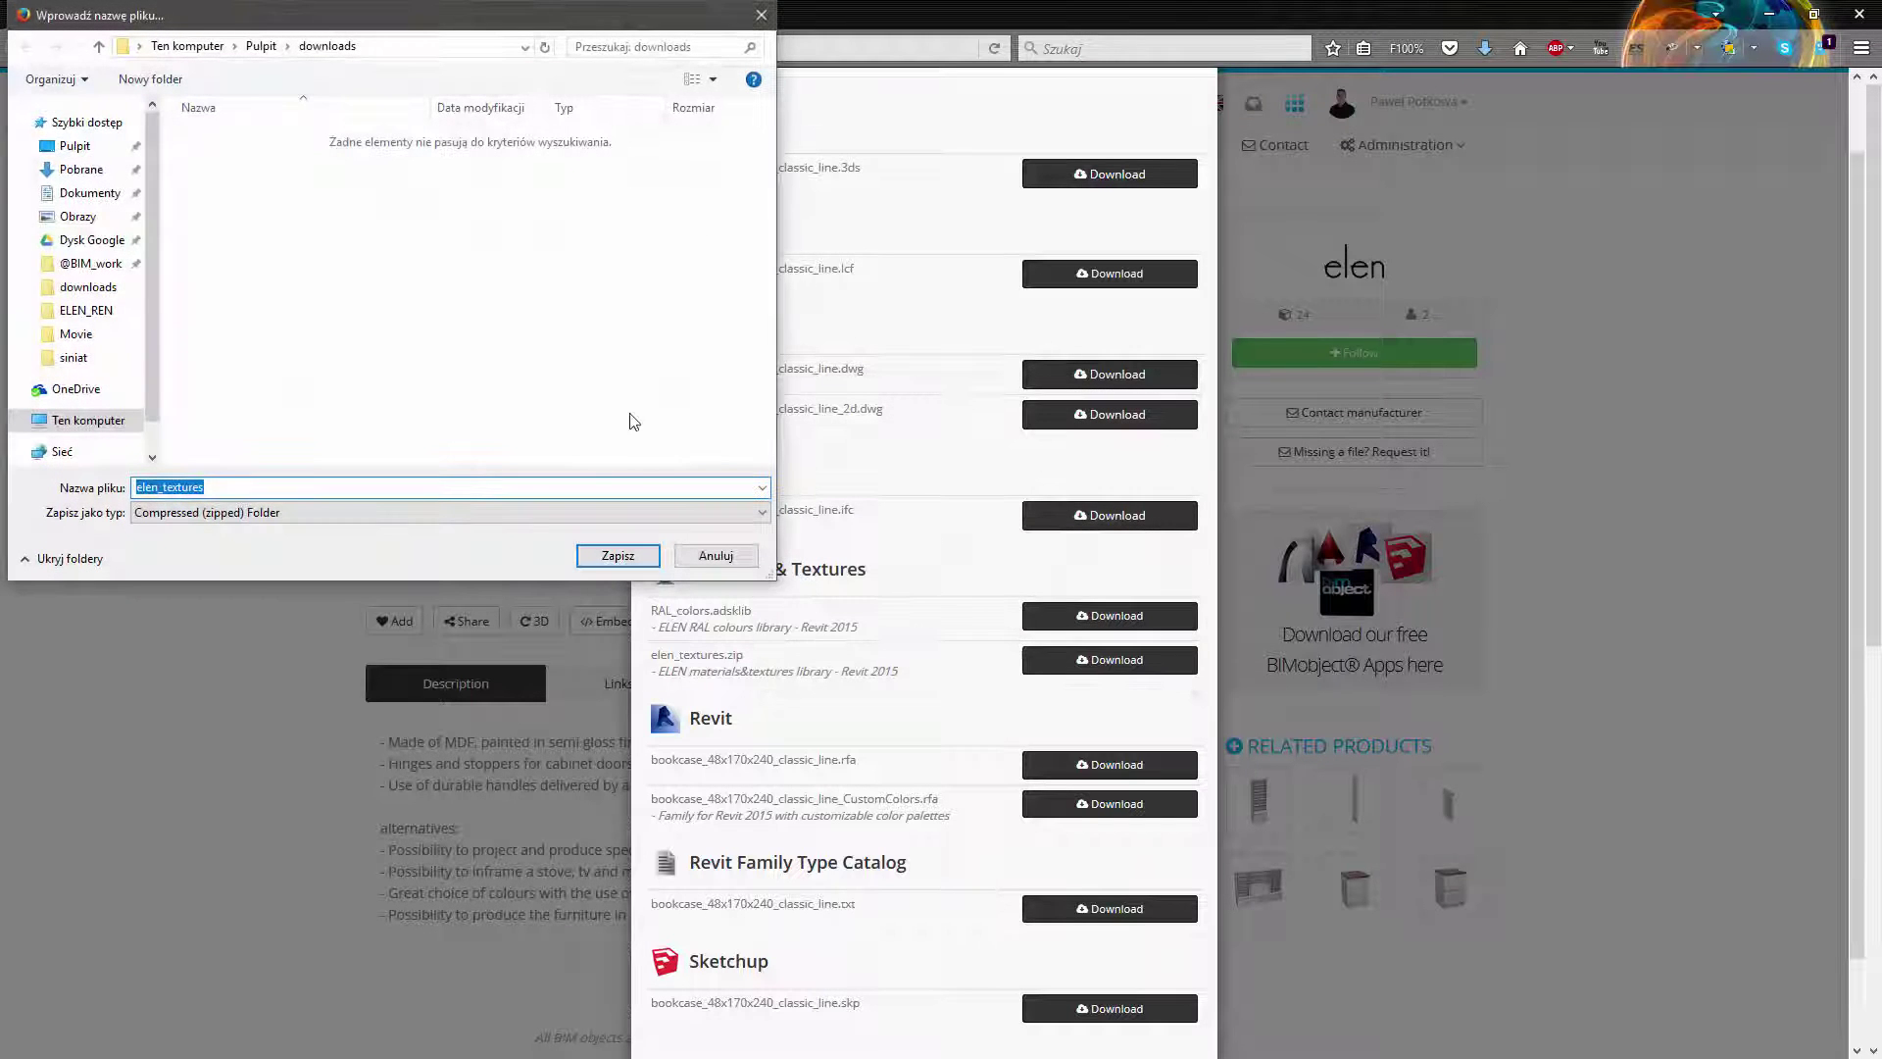
{"action": "left_click", "coordinate": [633, 558]}
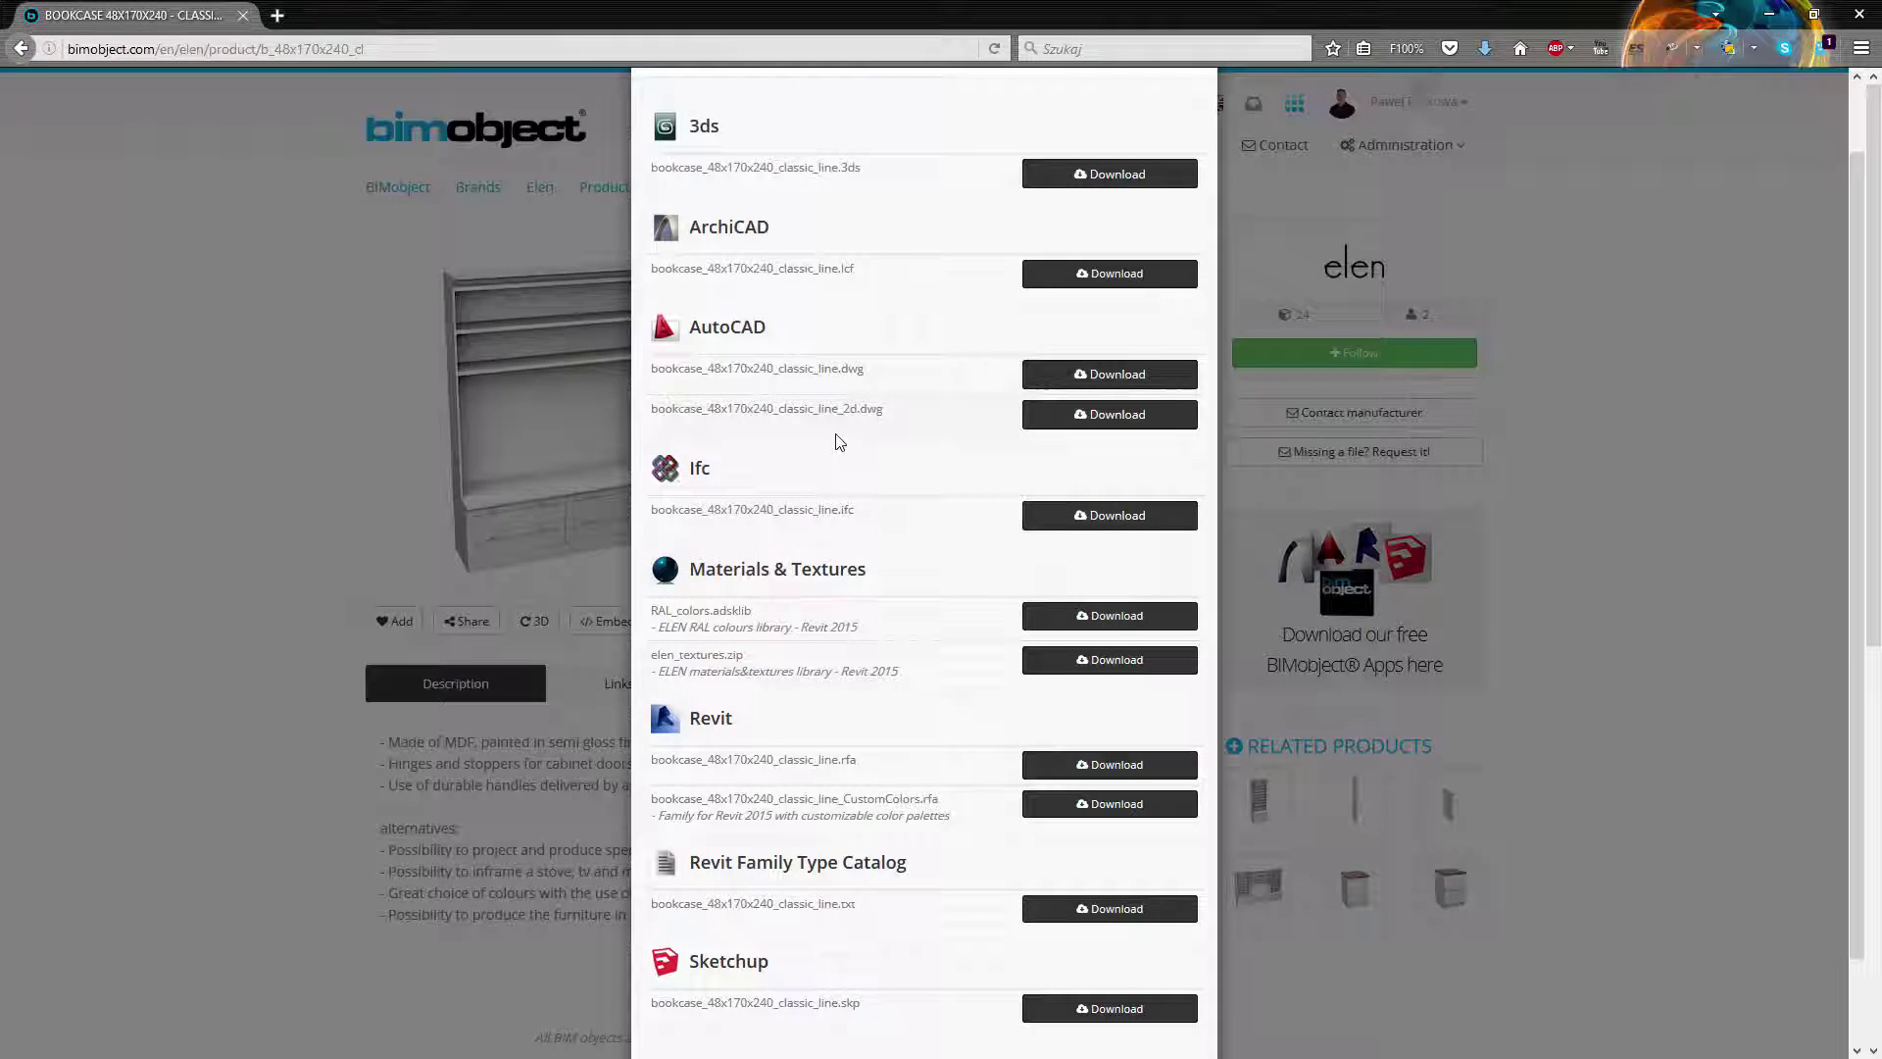
{"action": "scroll", "coordinate": [1100, 219], "scroll_direction": "up", "scroll_amount": 2}
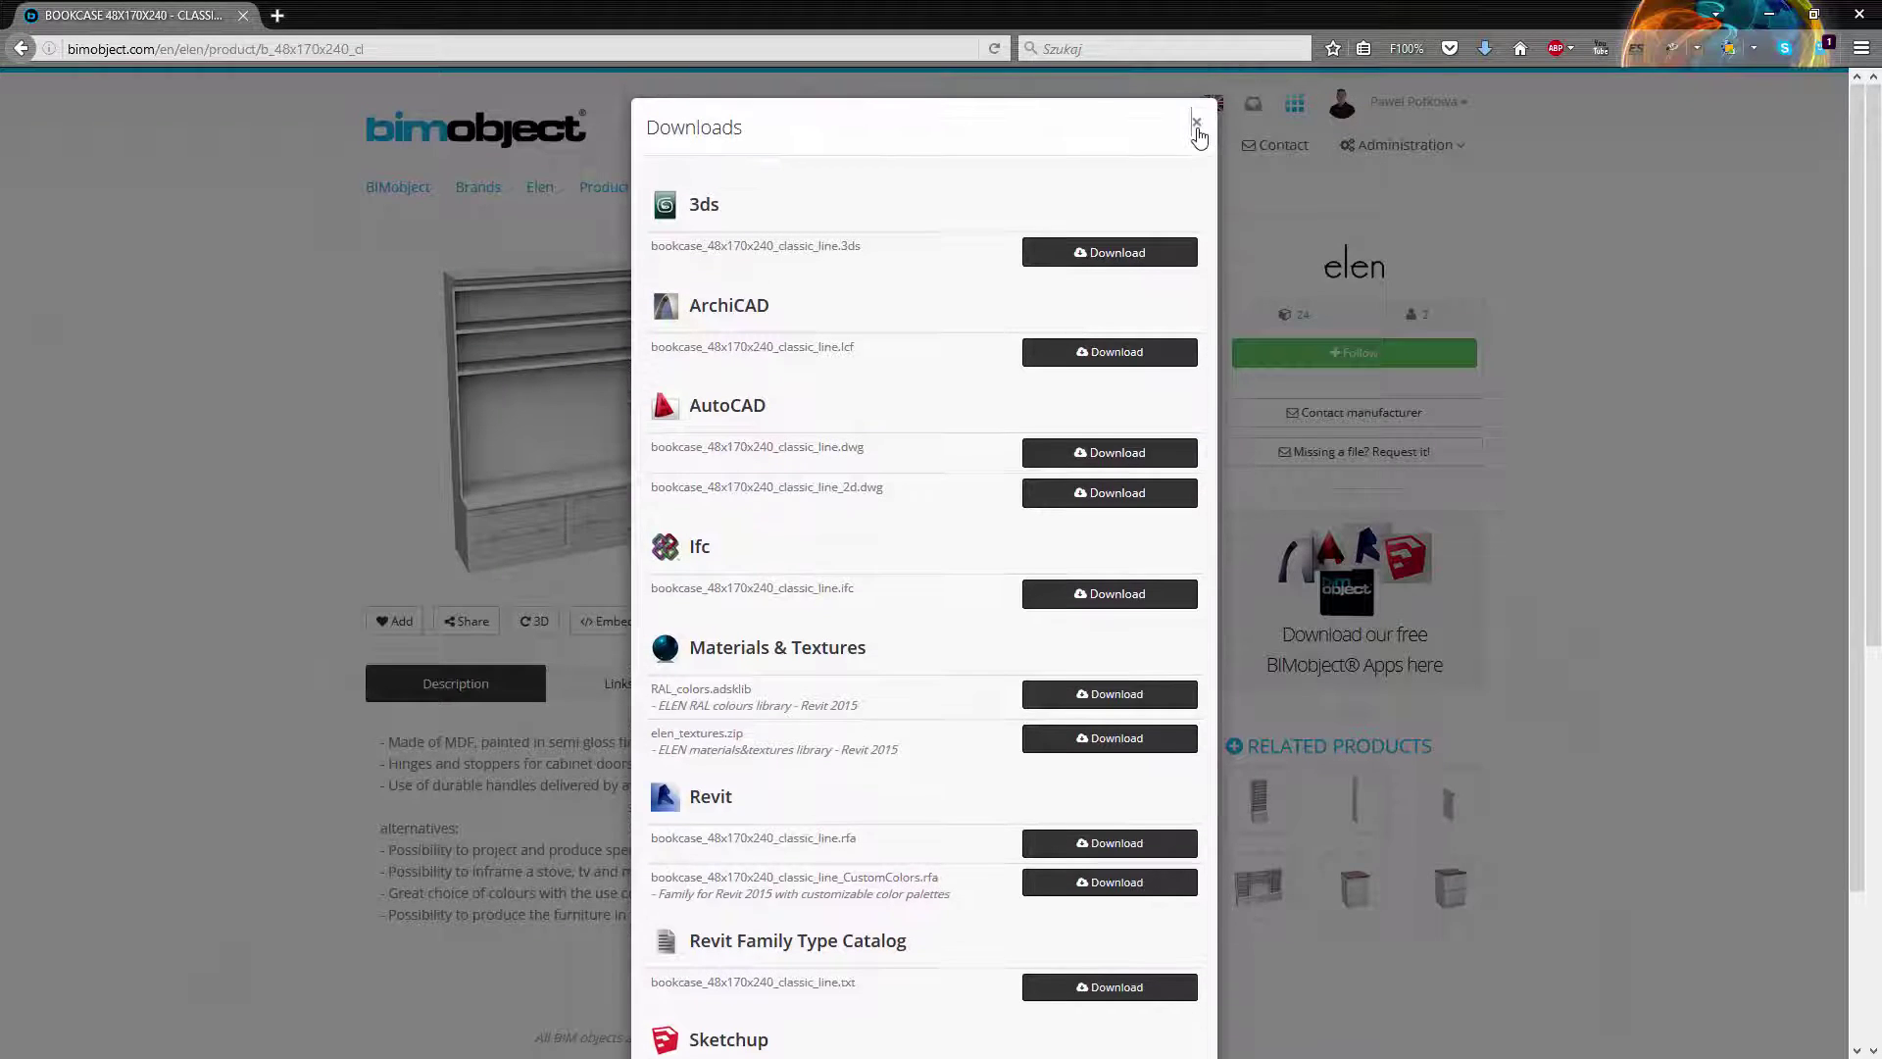
{"action": "left_click", "coordinate": [1198, 135]}
{"action": "left_click", "coordinate": [1772, 20]}
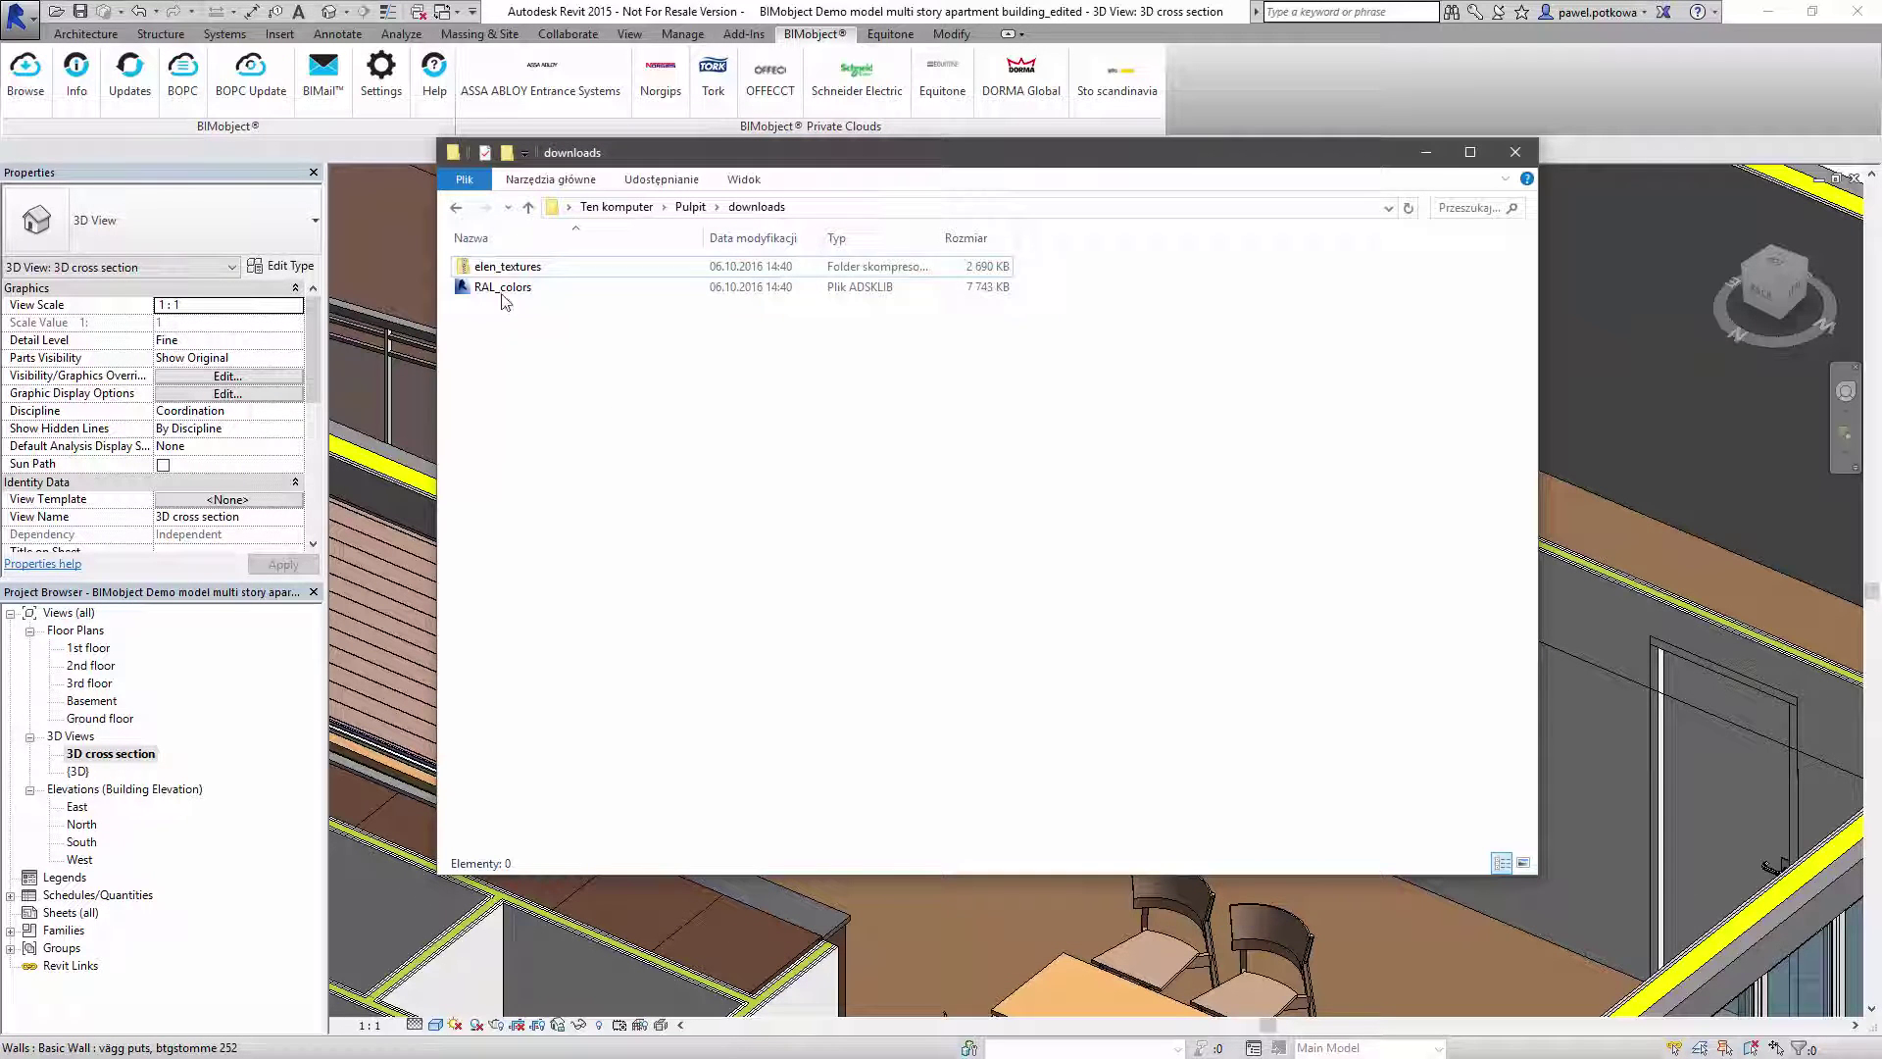
- Extract the elen_textures archive to C:\elen and move the new folder window clear of the downloads window's file list
{"action": "right_click", "coordinate": [510, 265]}
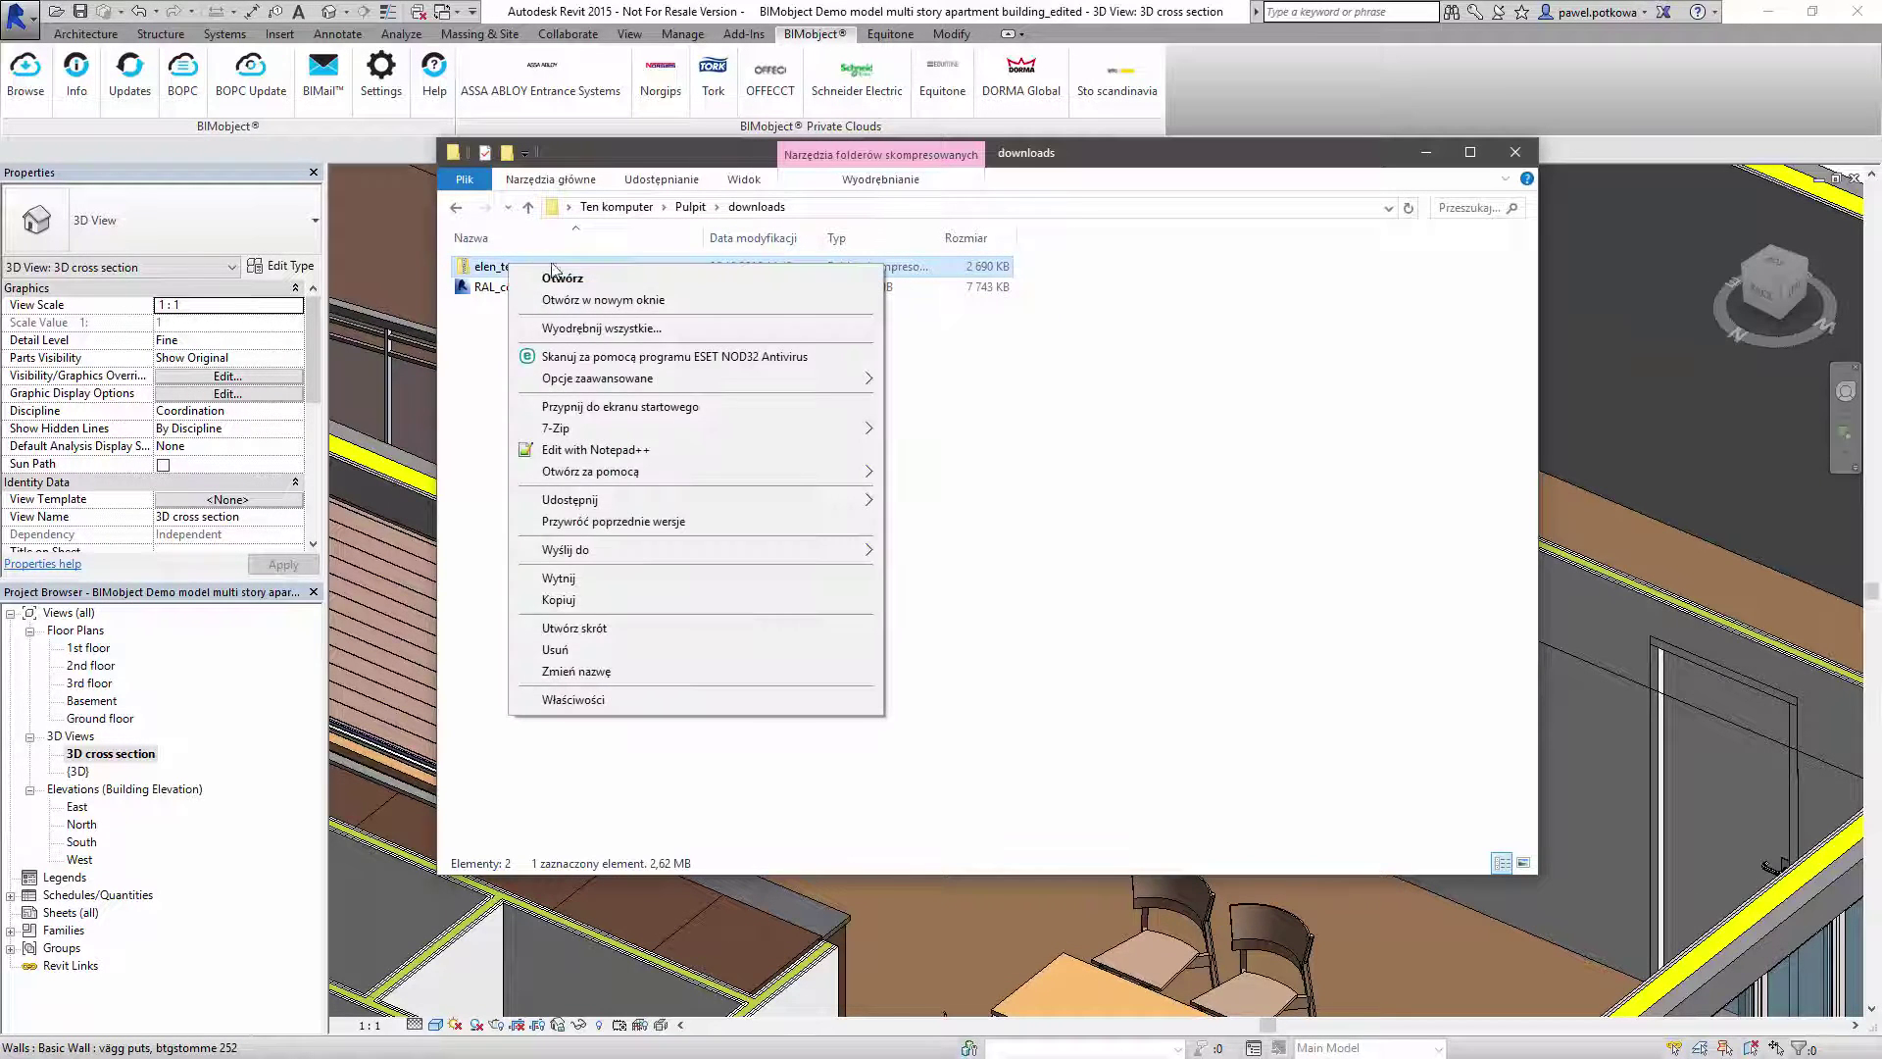
{"action": "left_click", "coordinate": [618, 327]}
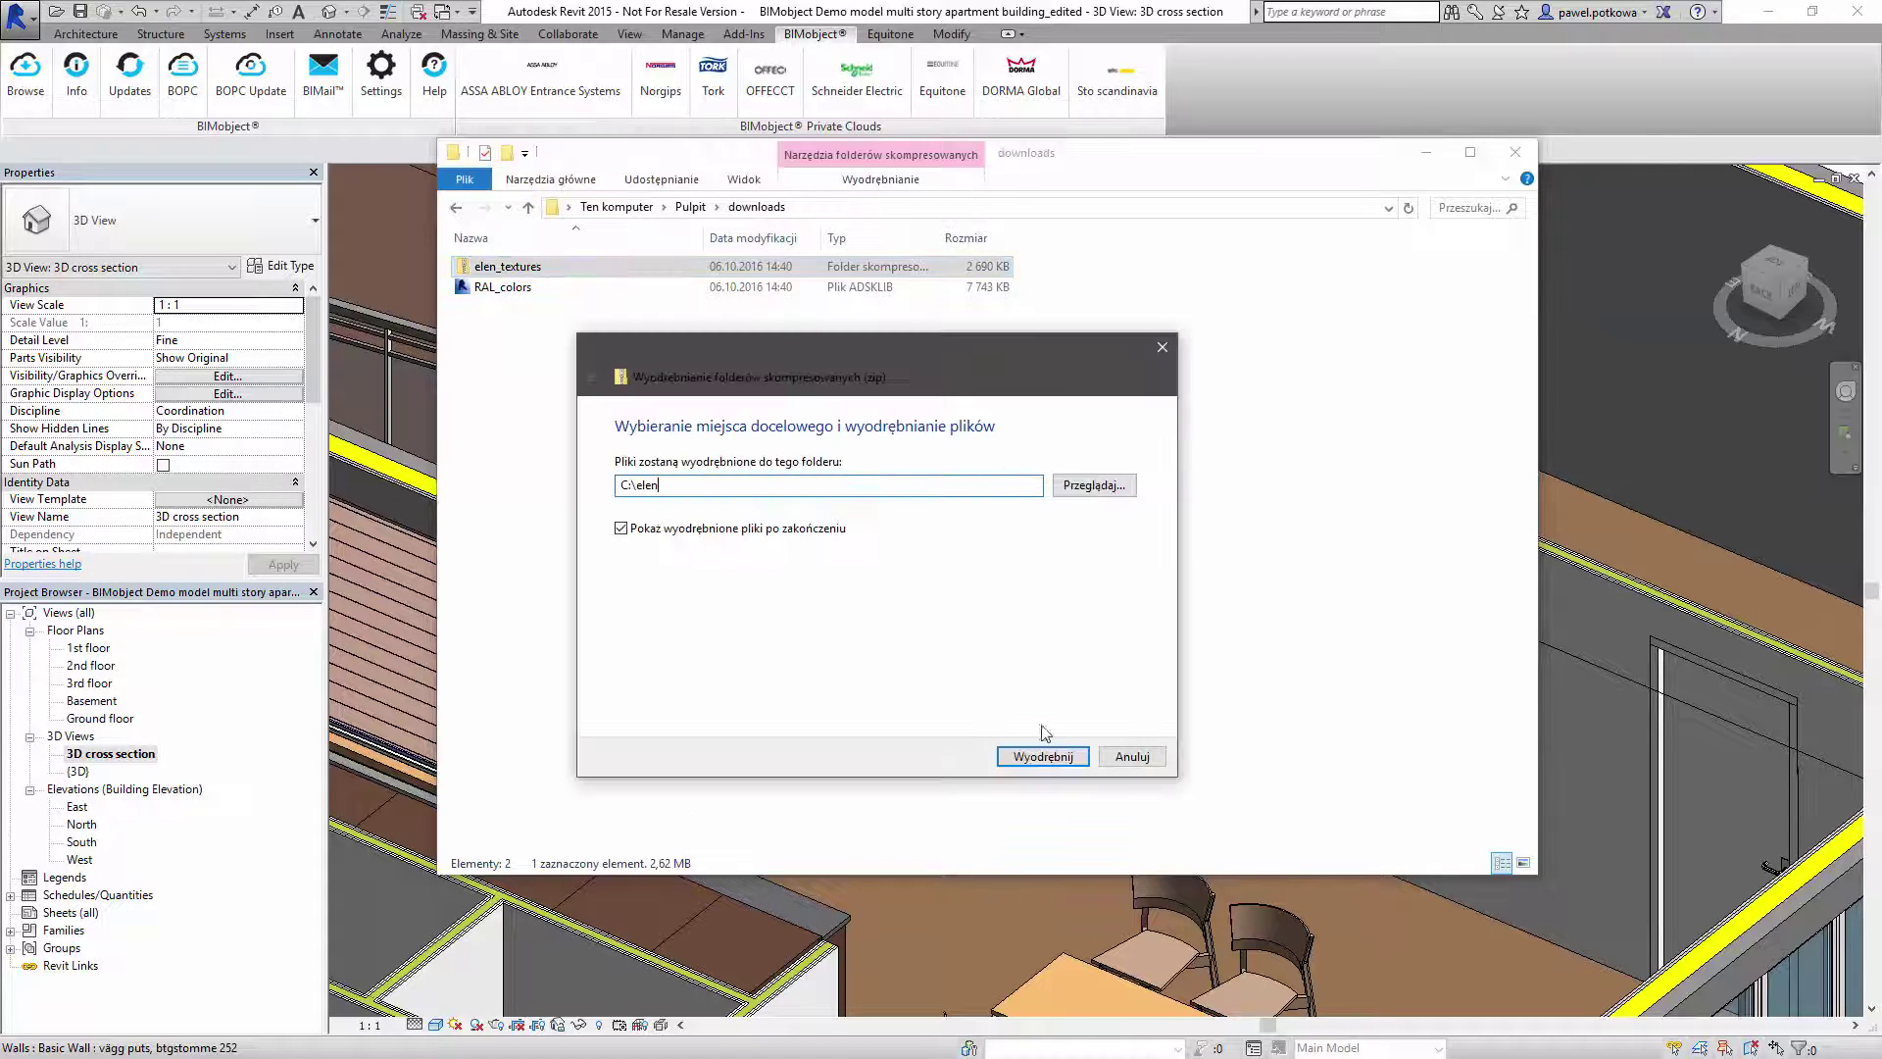
{"action": "left_click", "coordinate": [1047, 758]}
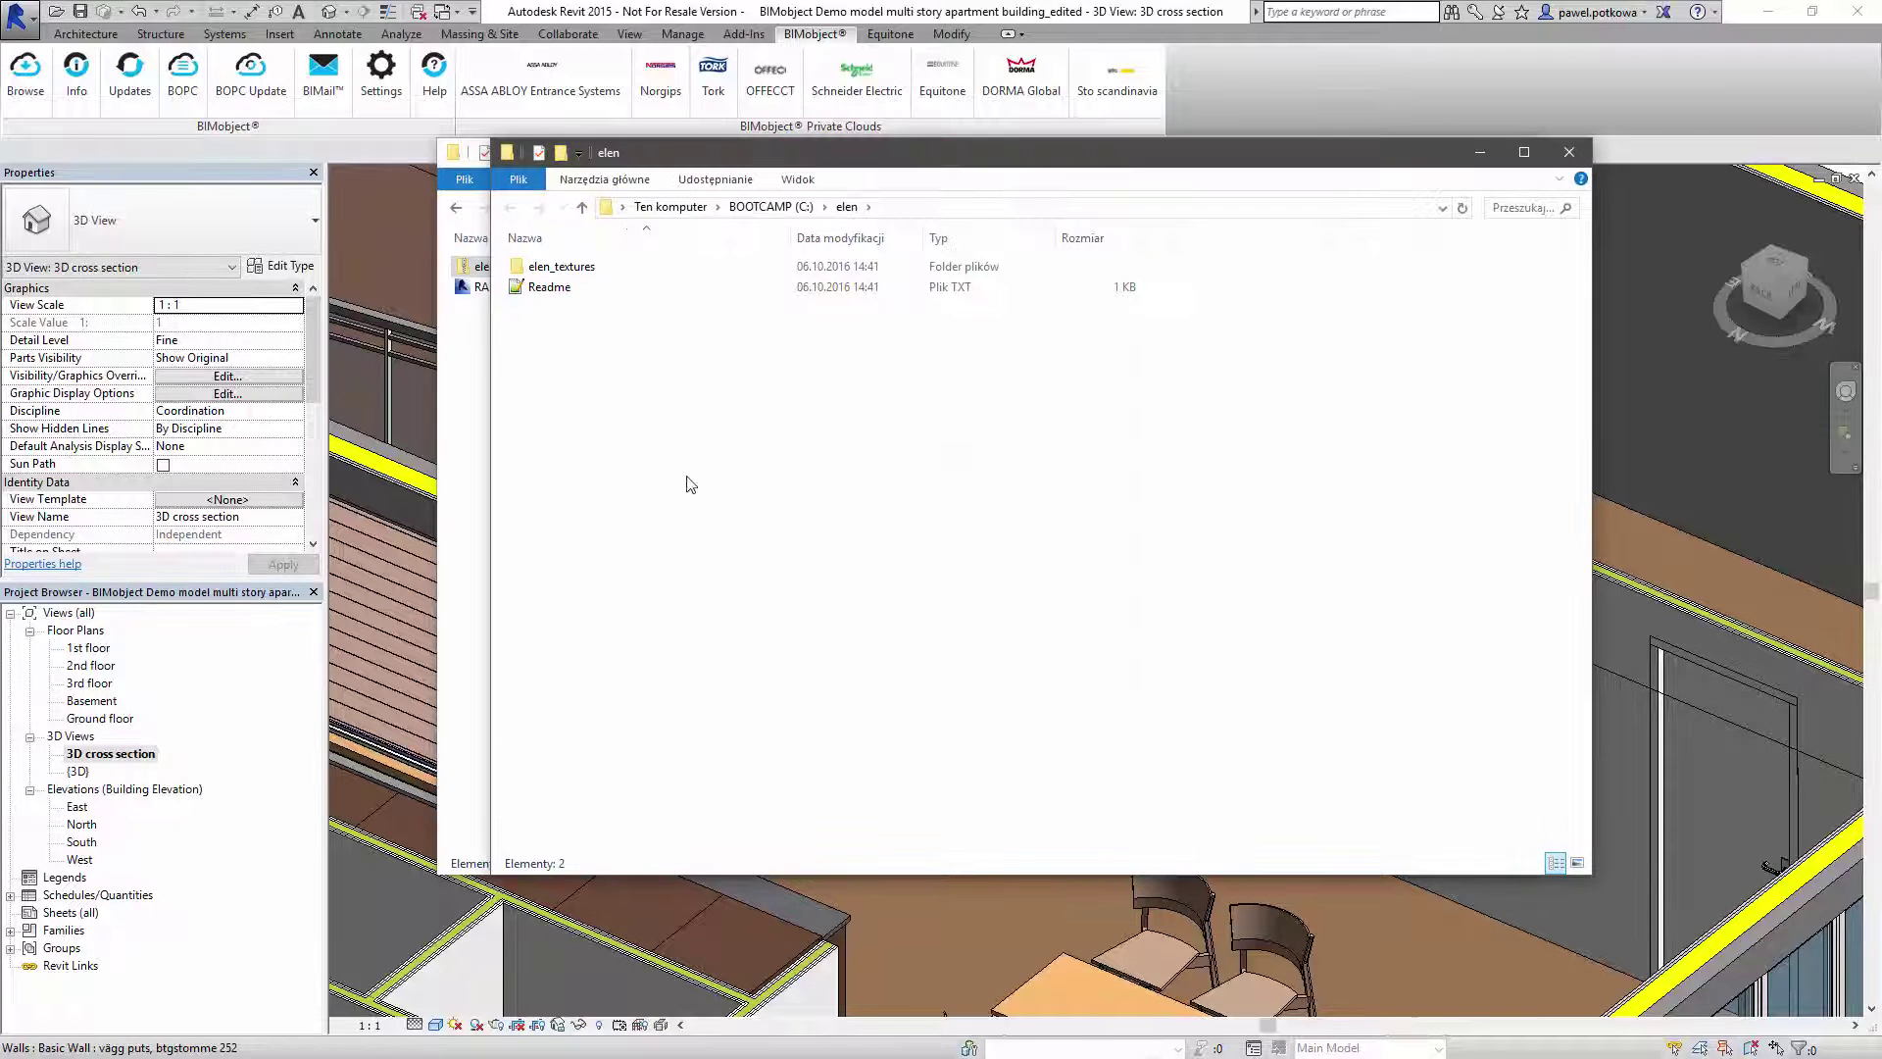
{"action": "left_click_drag", "start_coordinate": [682, 158], "coordinate": [906, 242]}
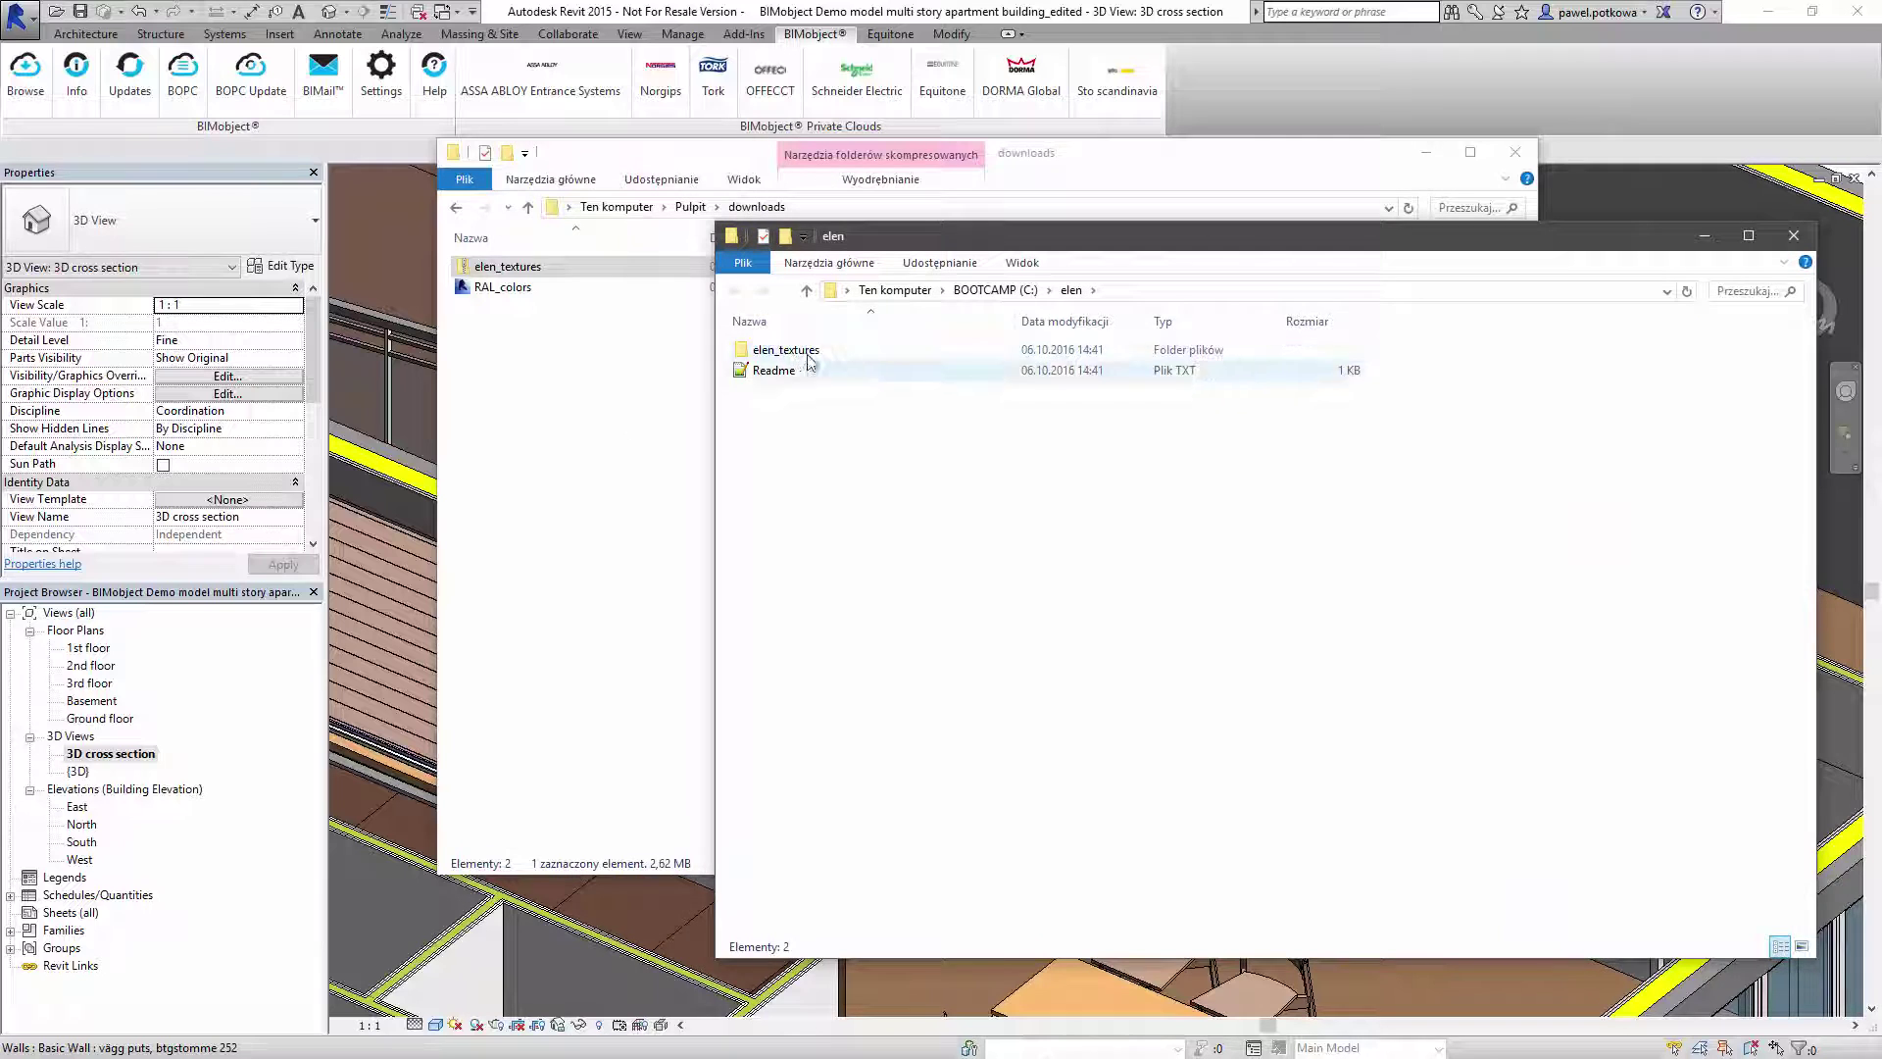
- Move RAL_colors from the downloads folder into C:\elen, close the downloads window and minimise the elen folder window
{"action": "left_click_drag", "start_coordinate": [503, 286], "coordinate": [896, 556]}
{"action": "left_click", "coordinate": [1516, 152]}
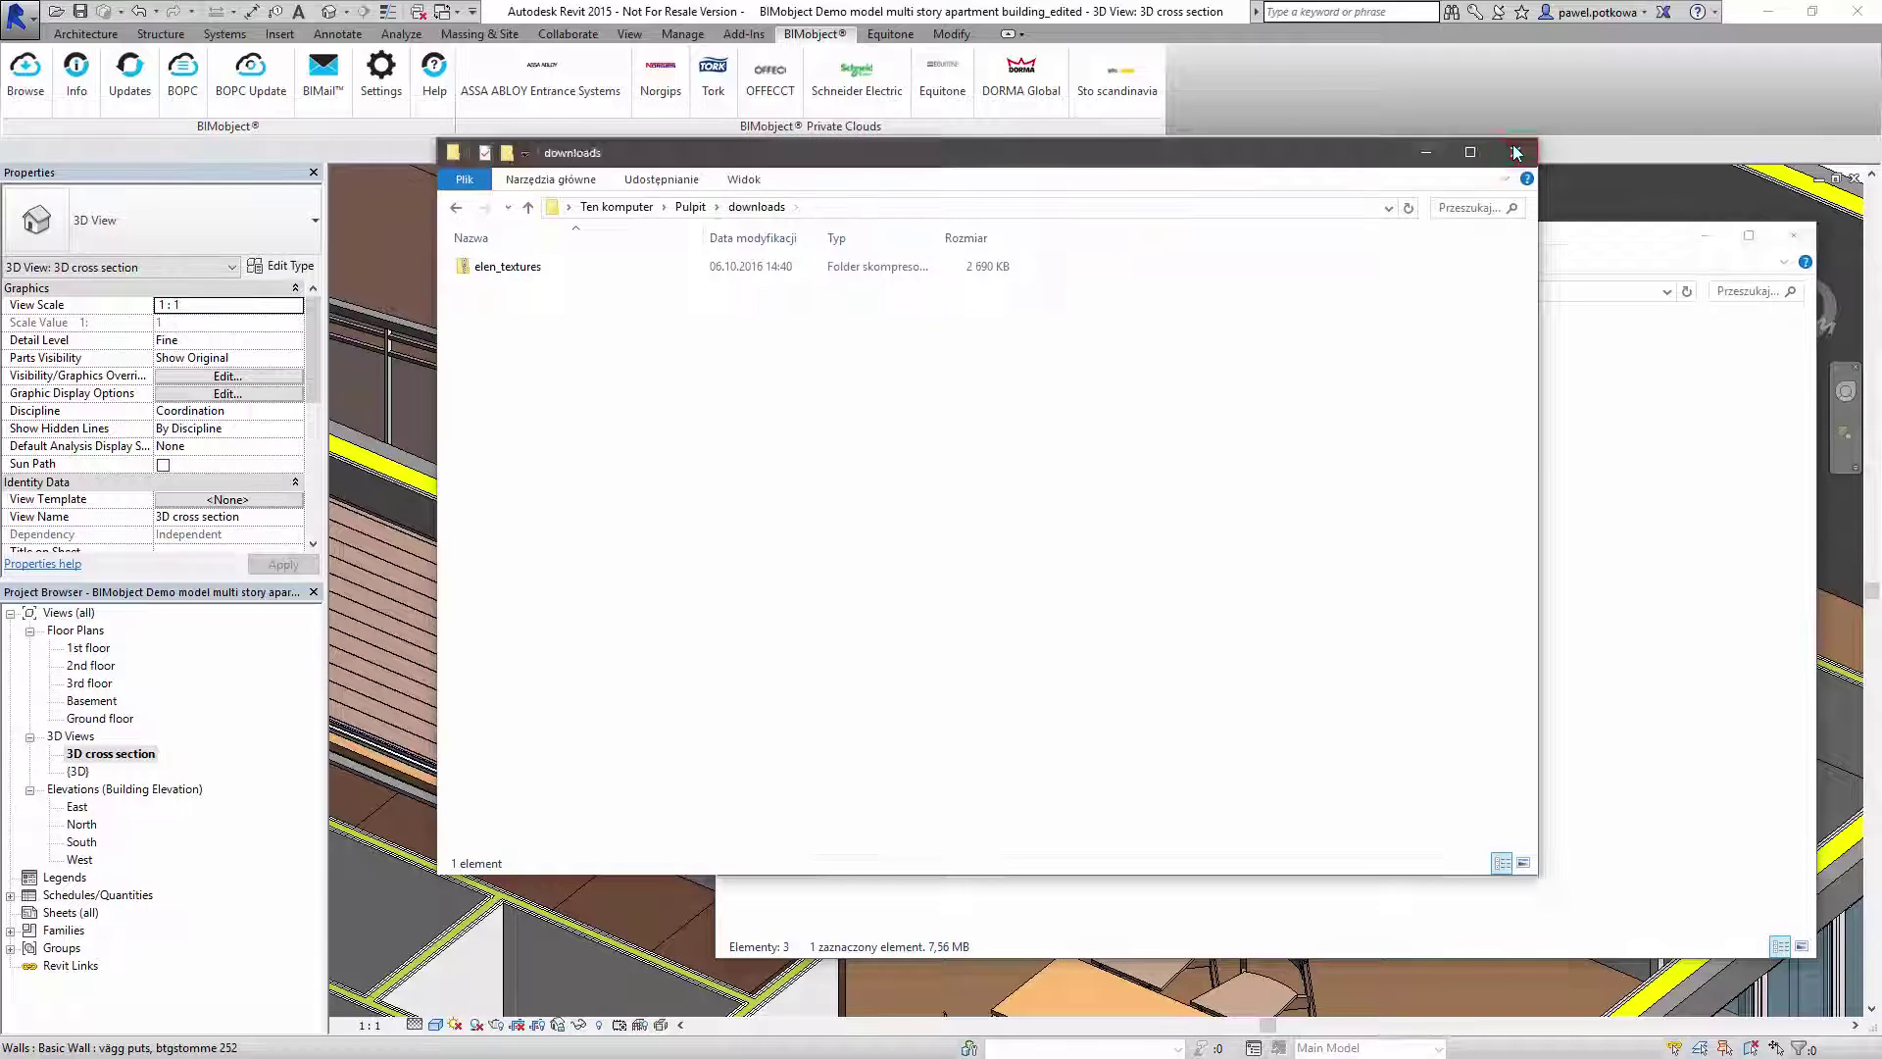
{"action": "left_click_drag", "start_coordinate": [1508, 226], "coordinate": [1518, 241]}
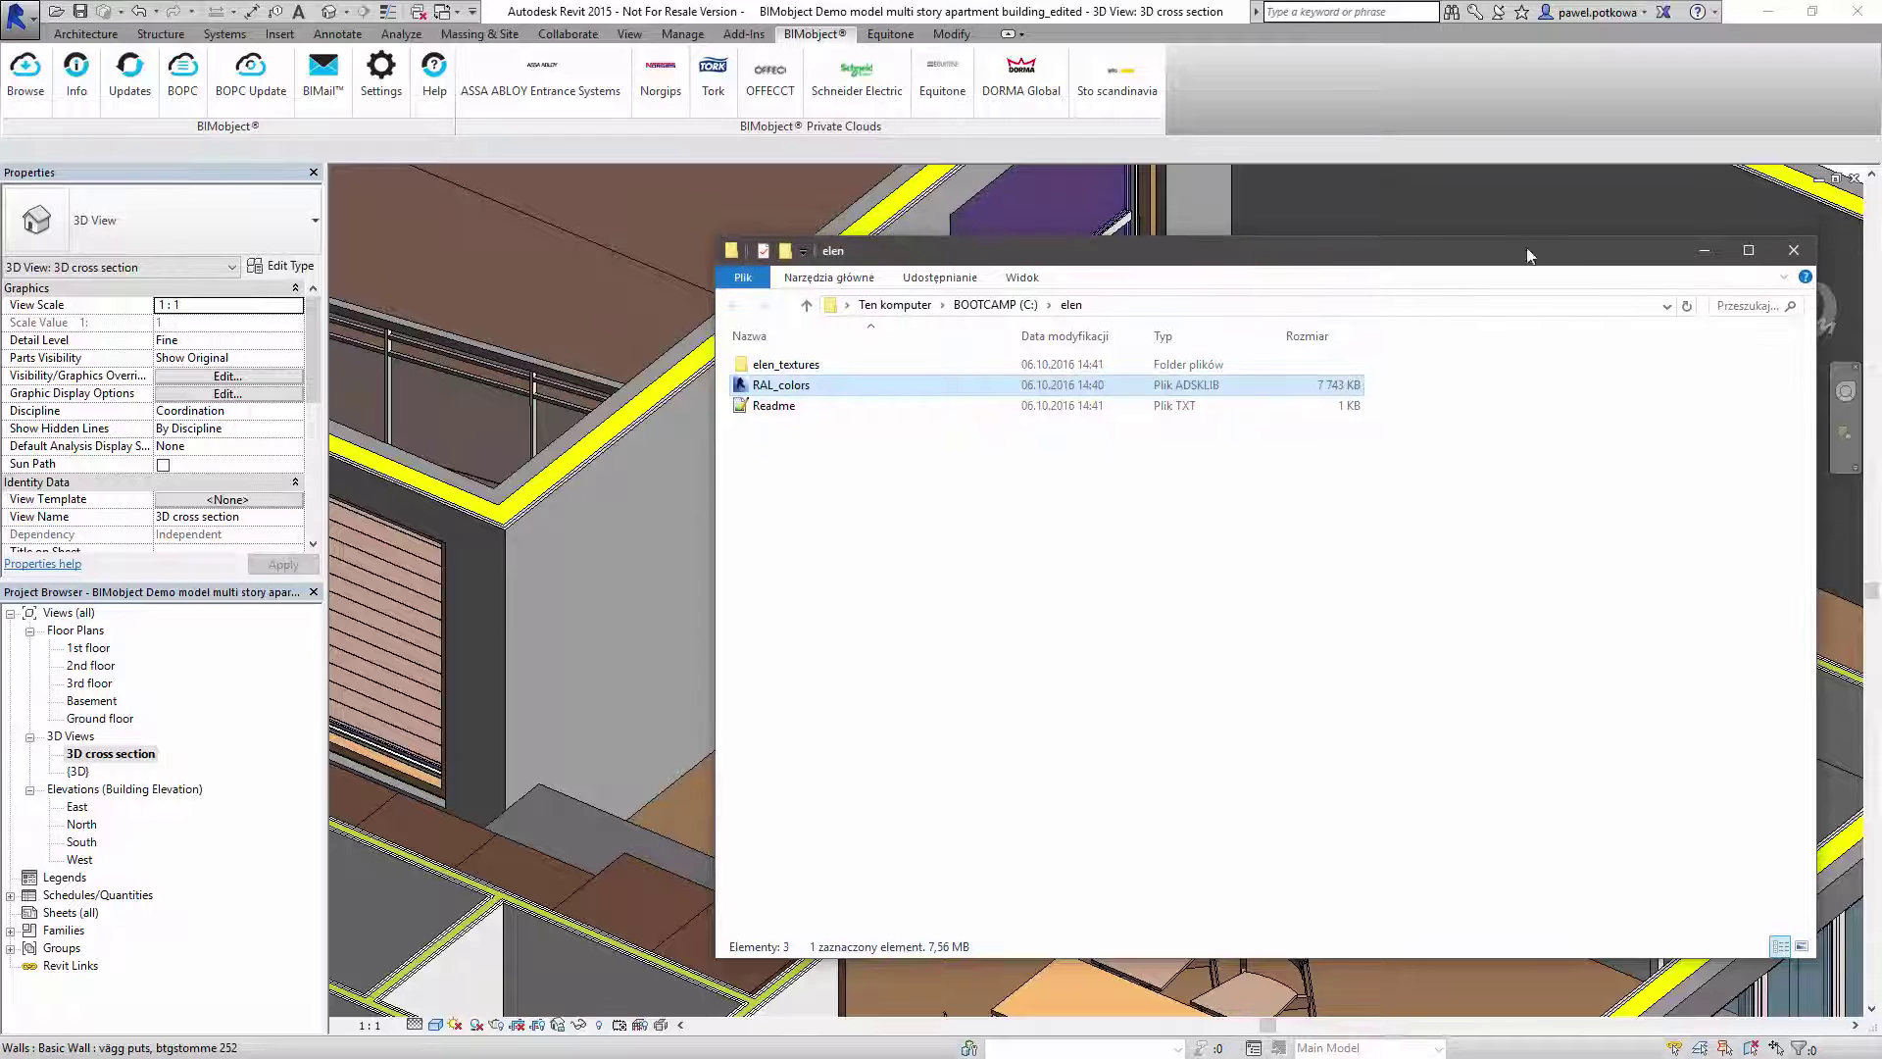
{"action": "left_click", "coordinate": [1704, 255]}
- Open the project's Material Browser, search for "elen" and select Elen_Custom_Main_Material
{"action": "middle_click_drag", "start_coordinate": [908, 635], "coordinate": [960, 680], "text": "shift"}
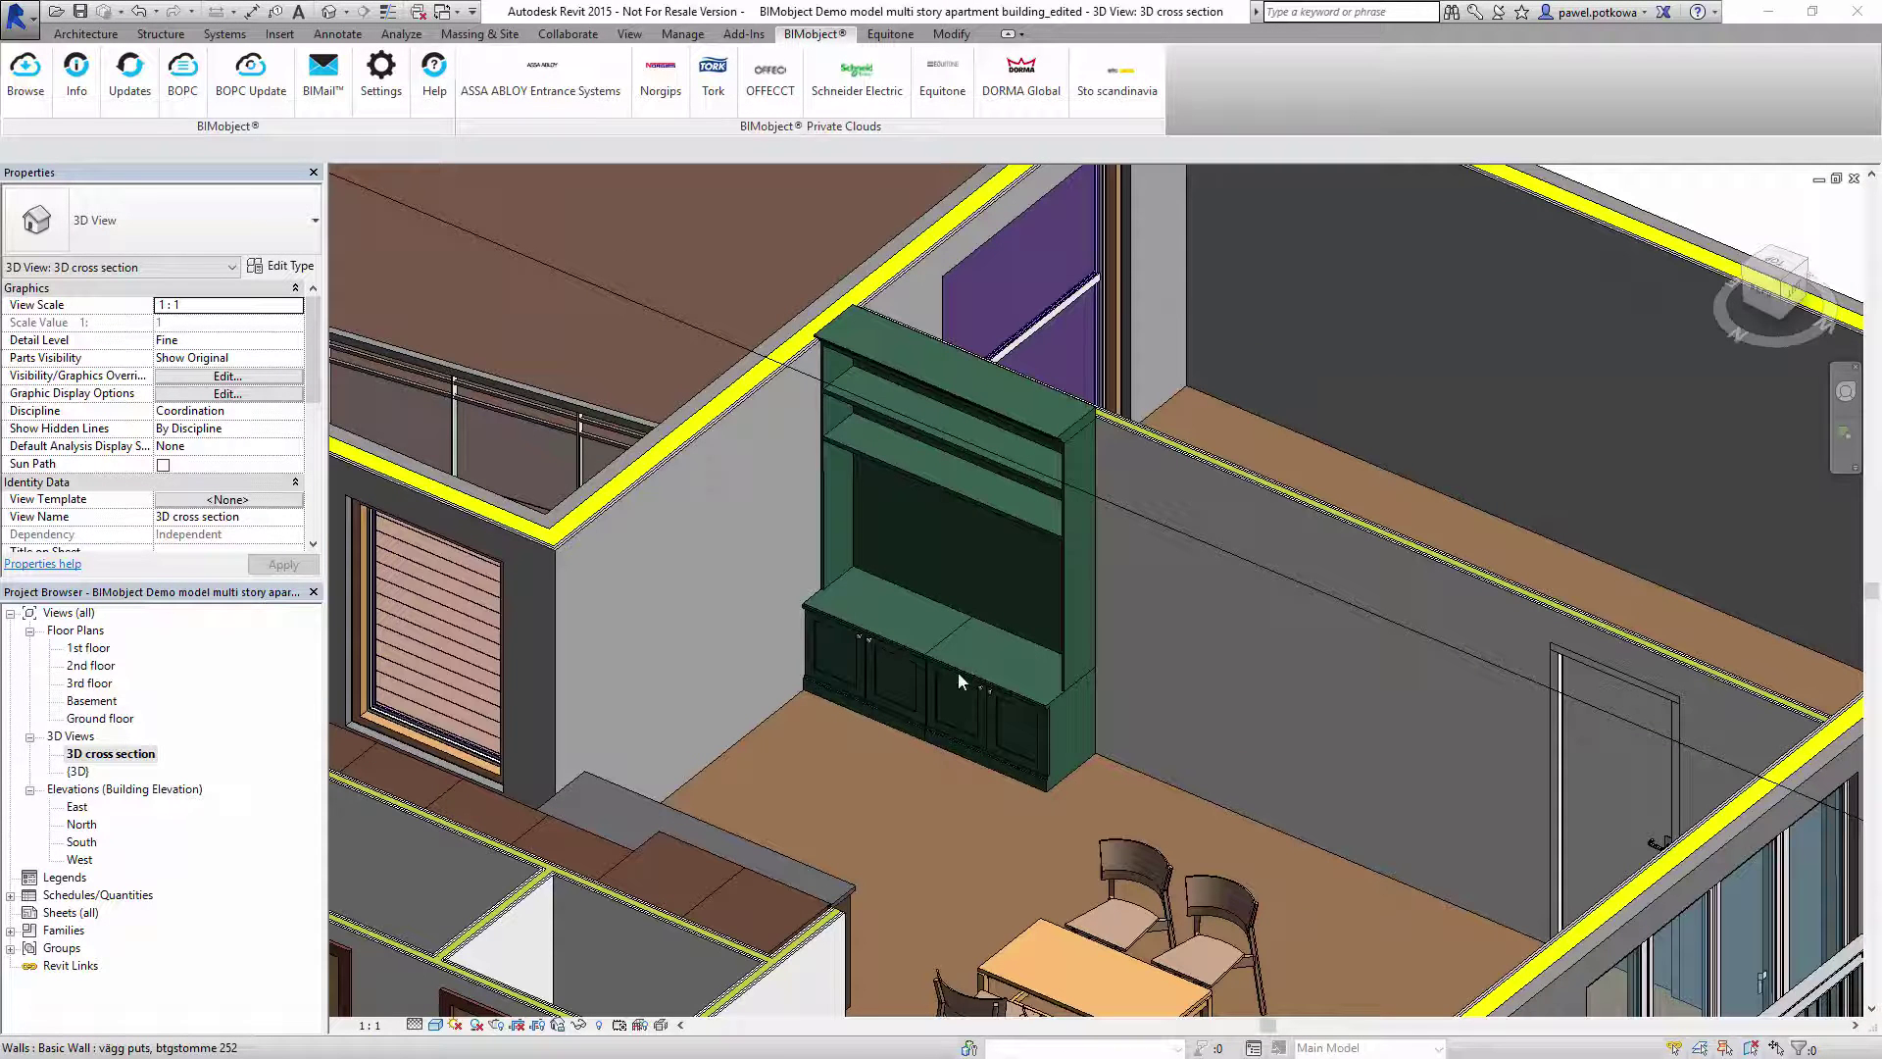
{"action": "left_click", "coordinate": [682, 33]}
{"action": "left_click", "coordinate": [97, 95]}
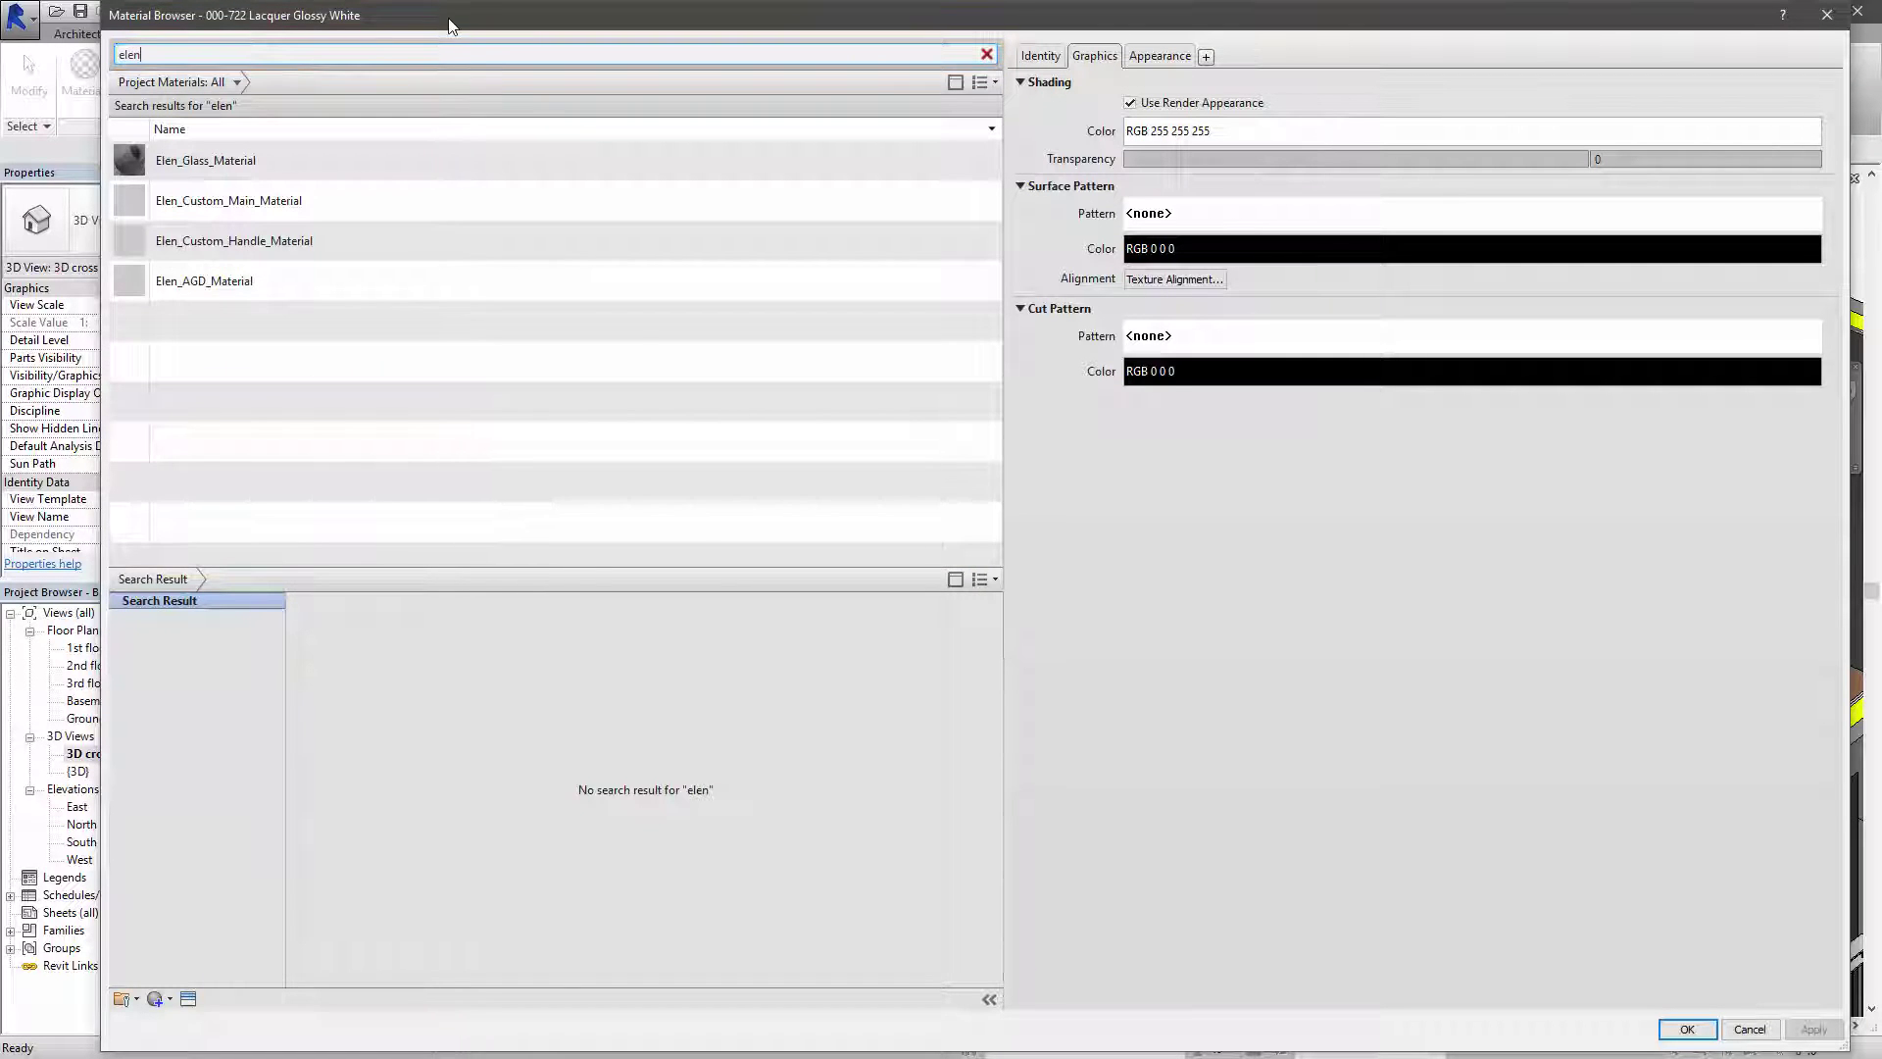
{"action": "left_click_drag", "start_coordinate": [453, 23], "coordinate": [637, 417]}
{"action": "left_click", "coordinate": [396, 598]}
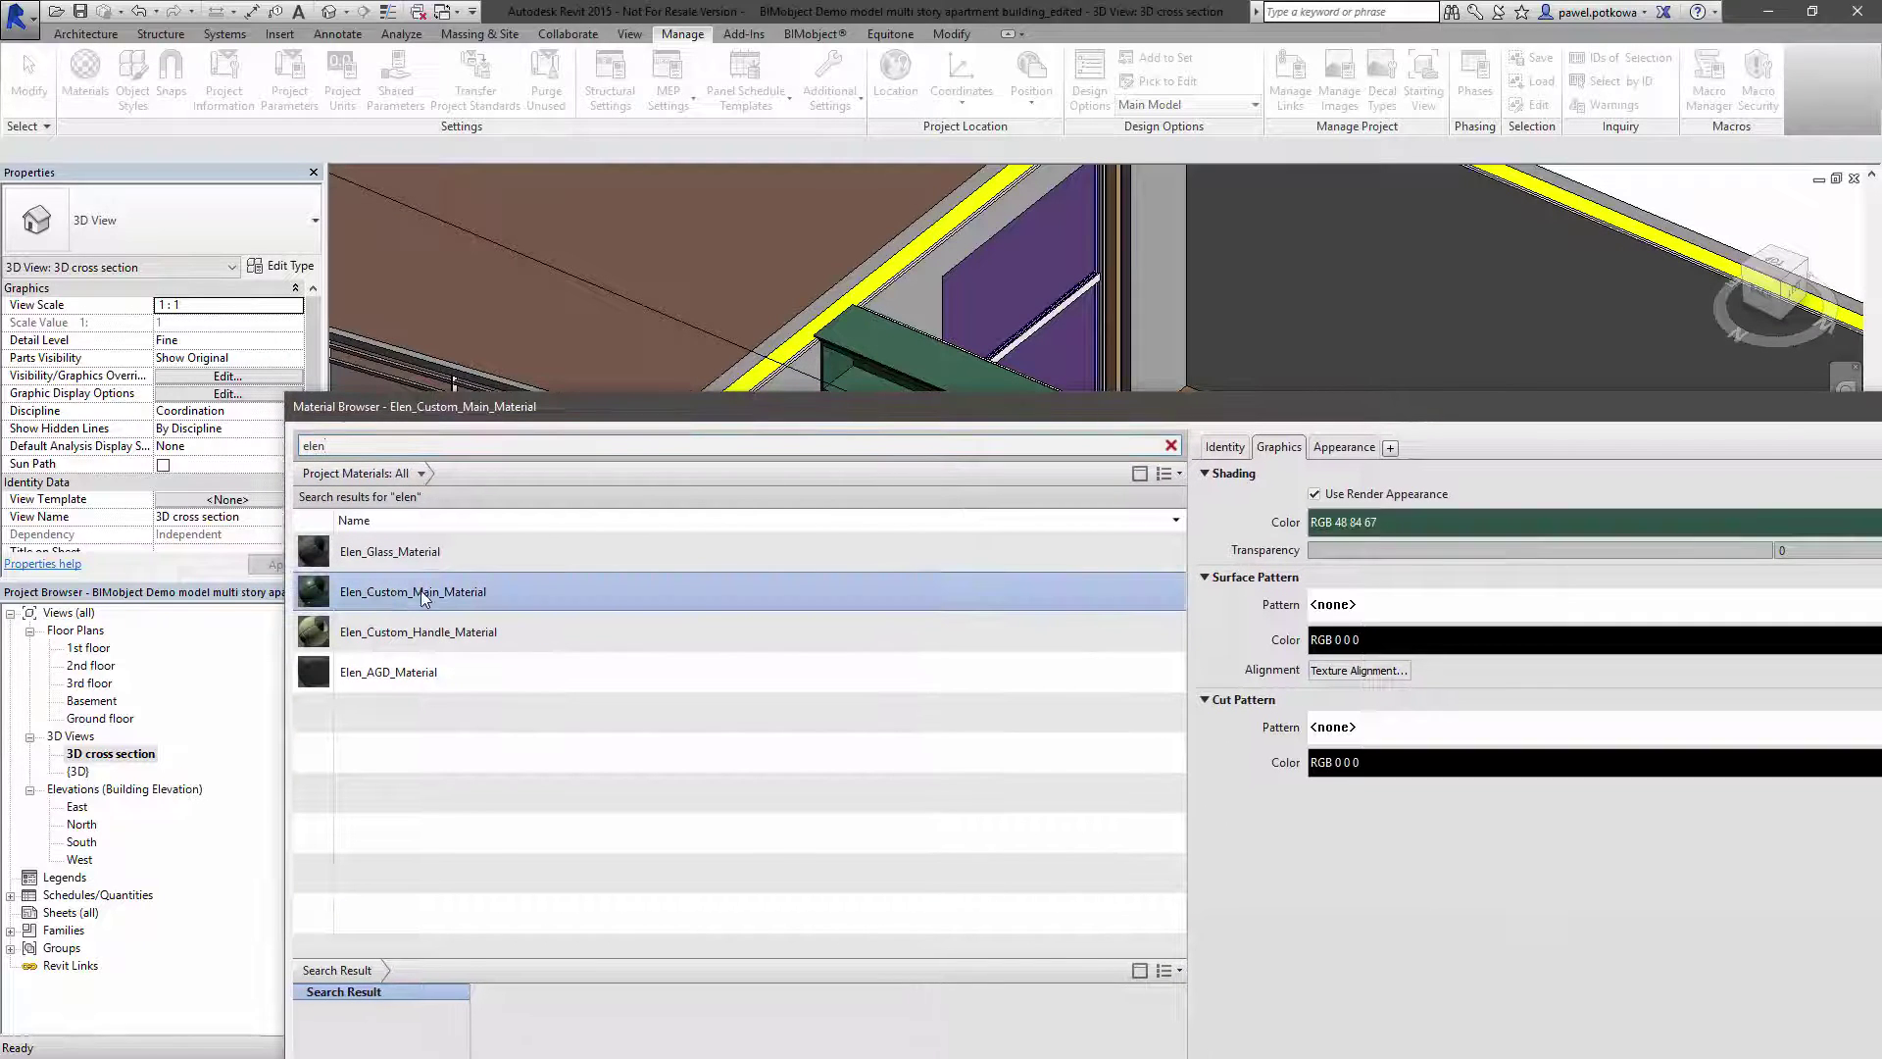
{"action": "left_click_drag", "start_coordinate": [962, 423], "coordinate": [746, 51]}
- Open the Asset Browser and load the existing _elen_assets library from the elen_textures folder
{"action": "left_click", "coordinate": [159, 1020]}
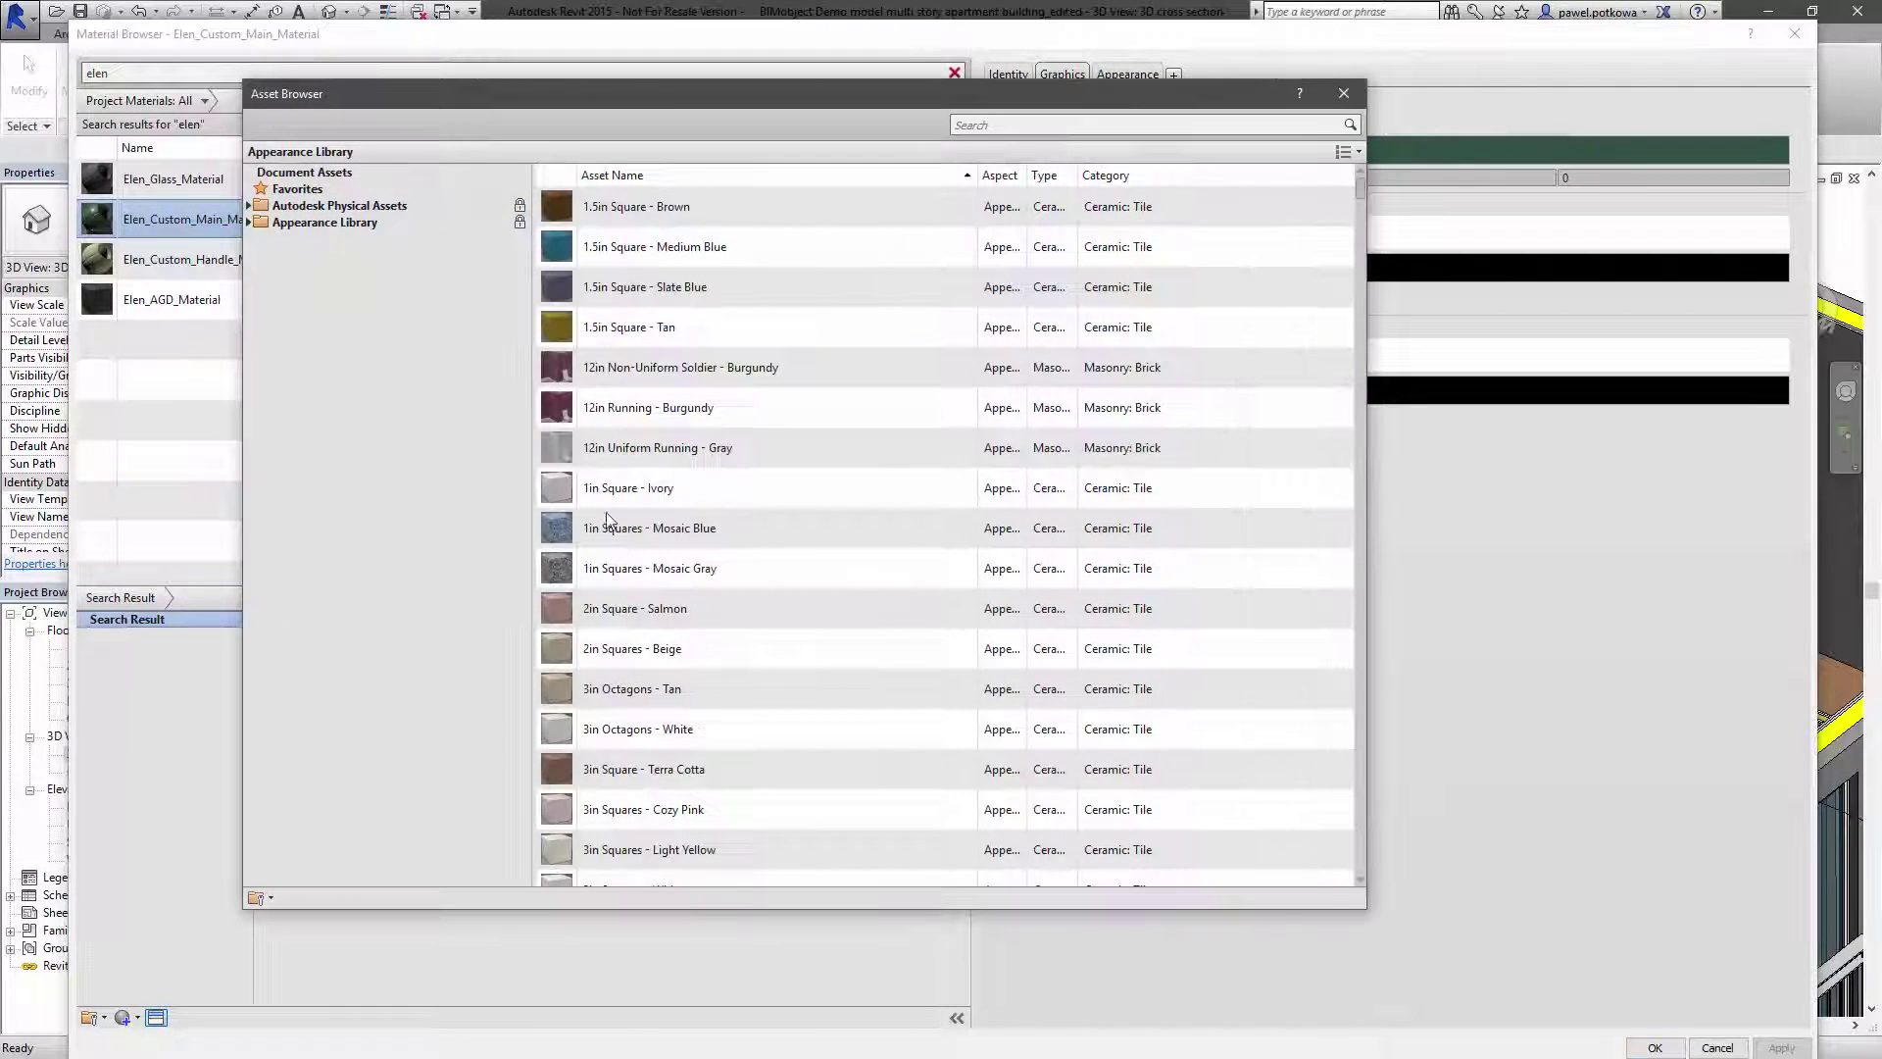
{"action": "left_click", "coordinate": [261, 898]}
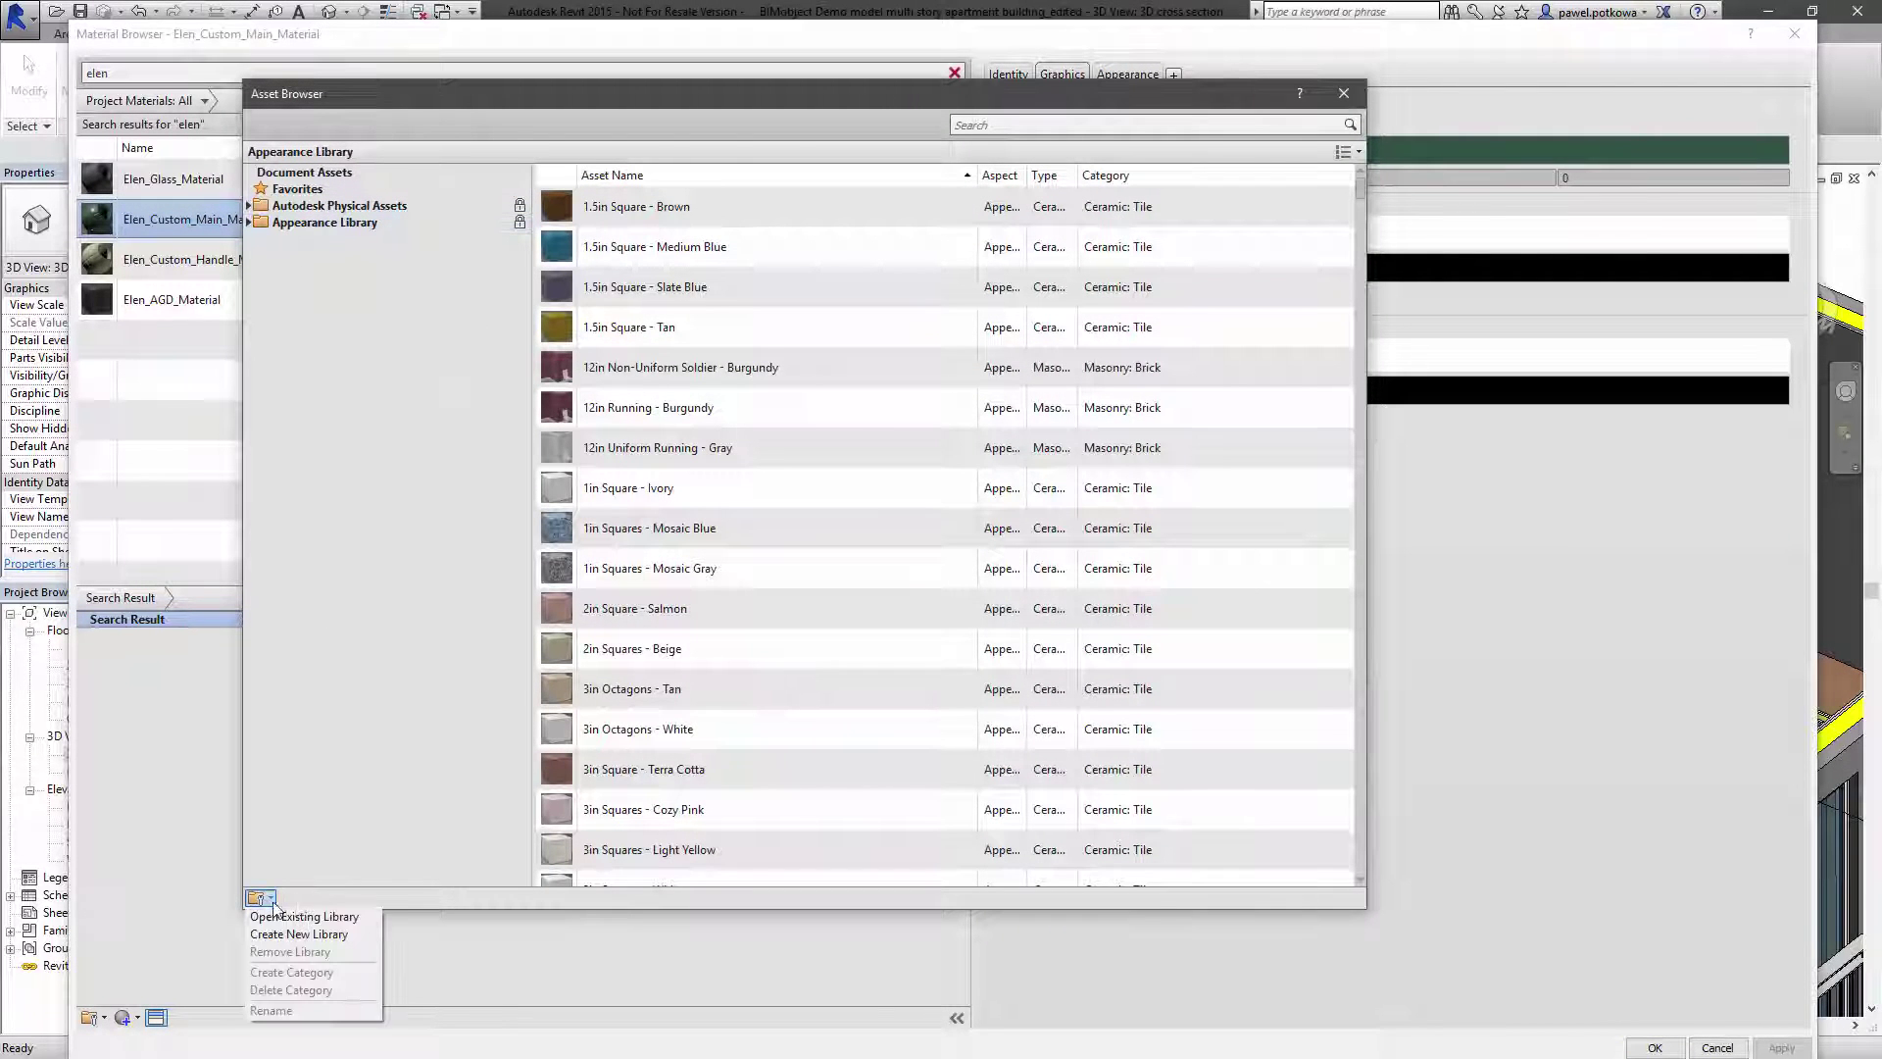
{"action": "left_click", "coordinate": [328, 919]}
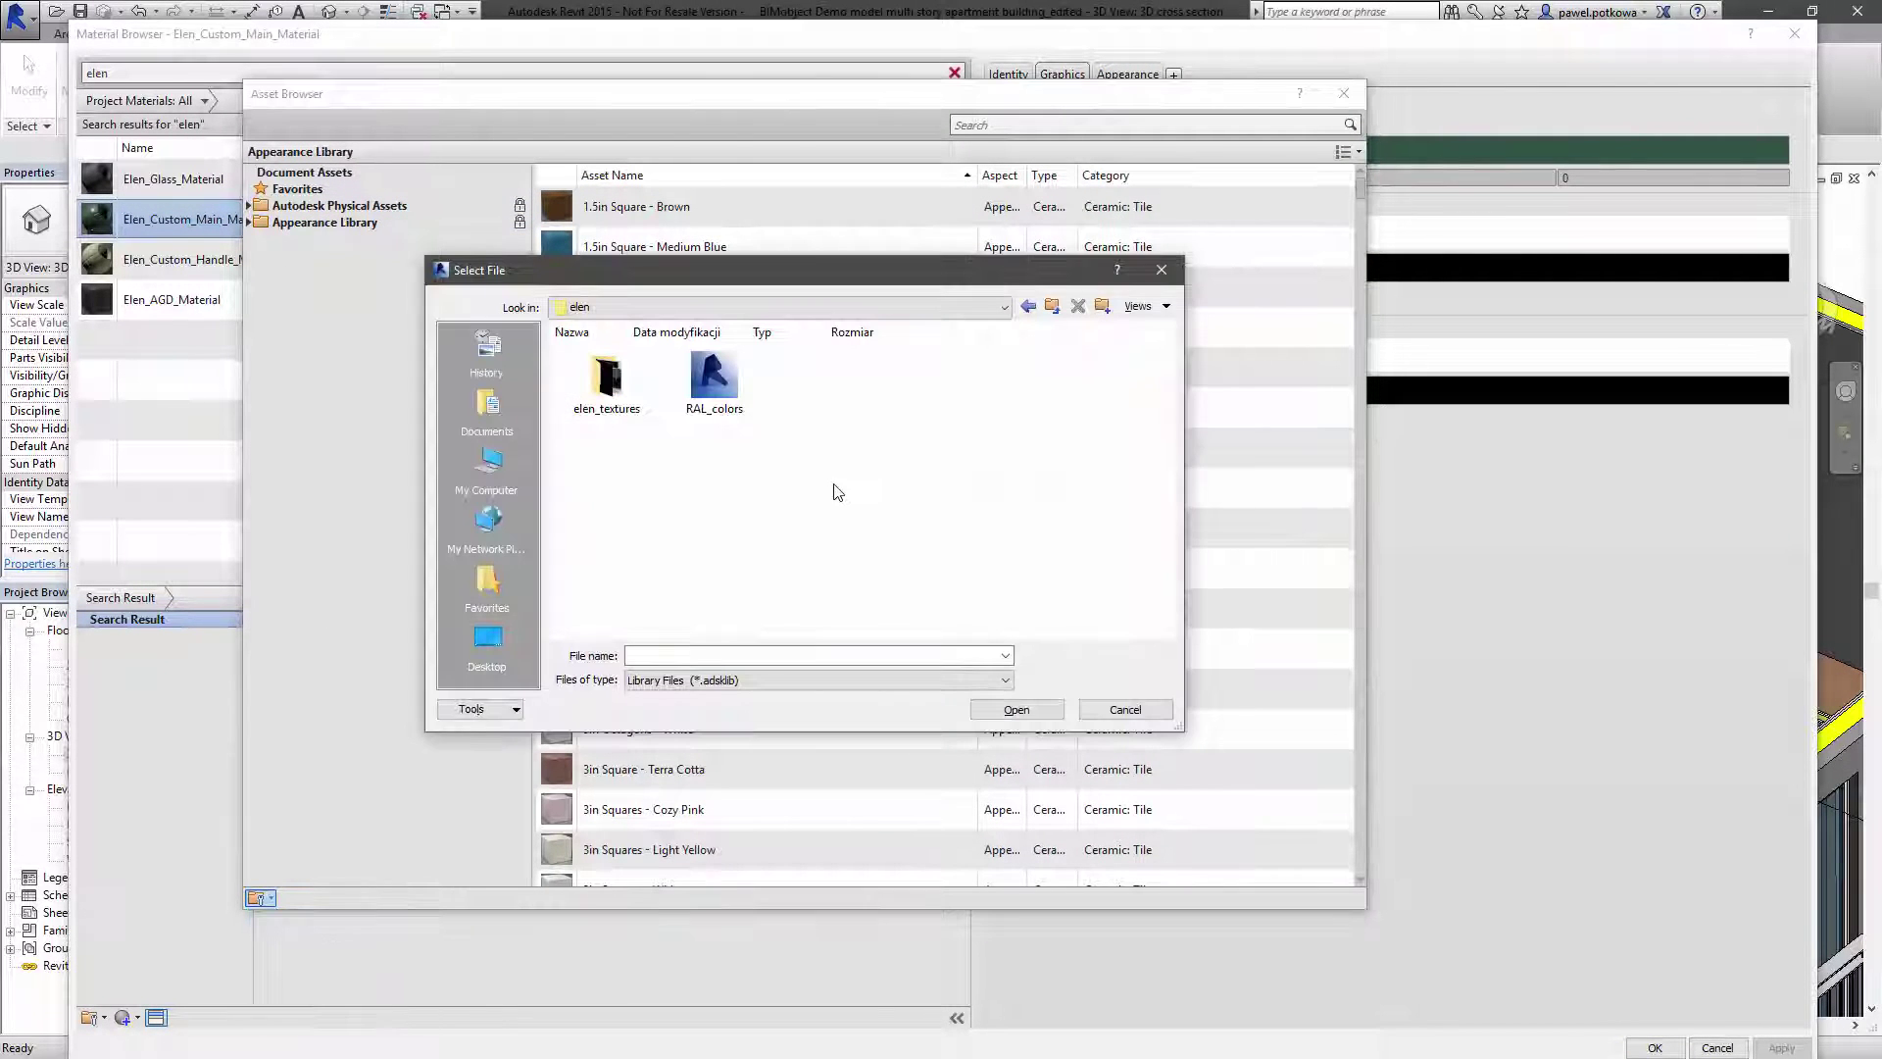
{"action": "double_click", "coordinate": [608, 392]}
{"action": "double_click", "coordinate": [618, 381]}
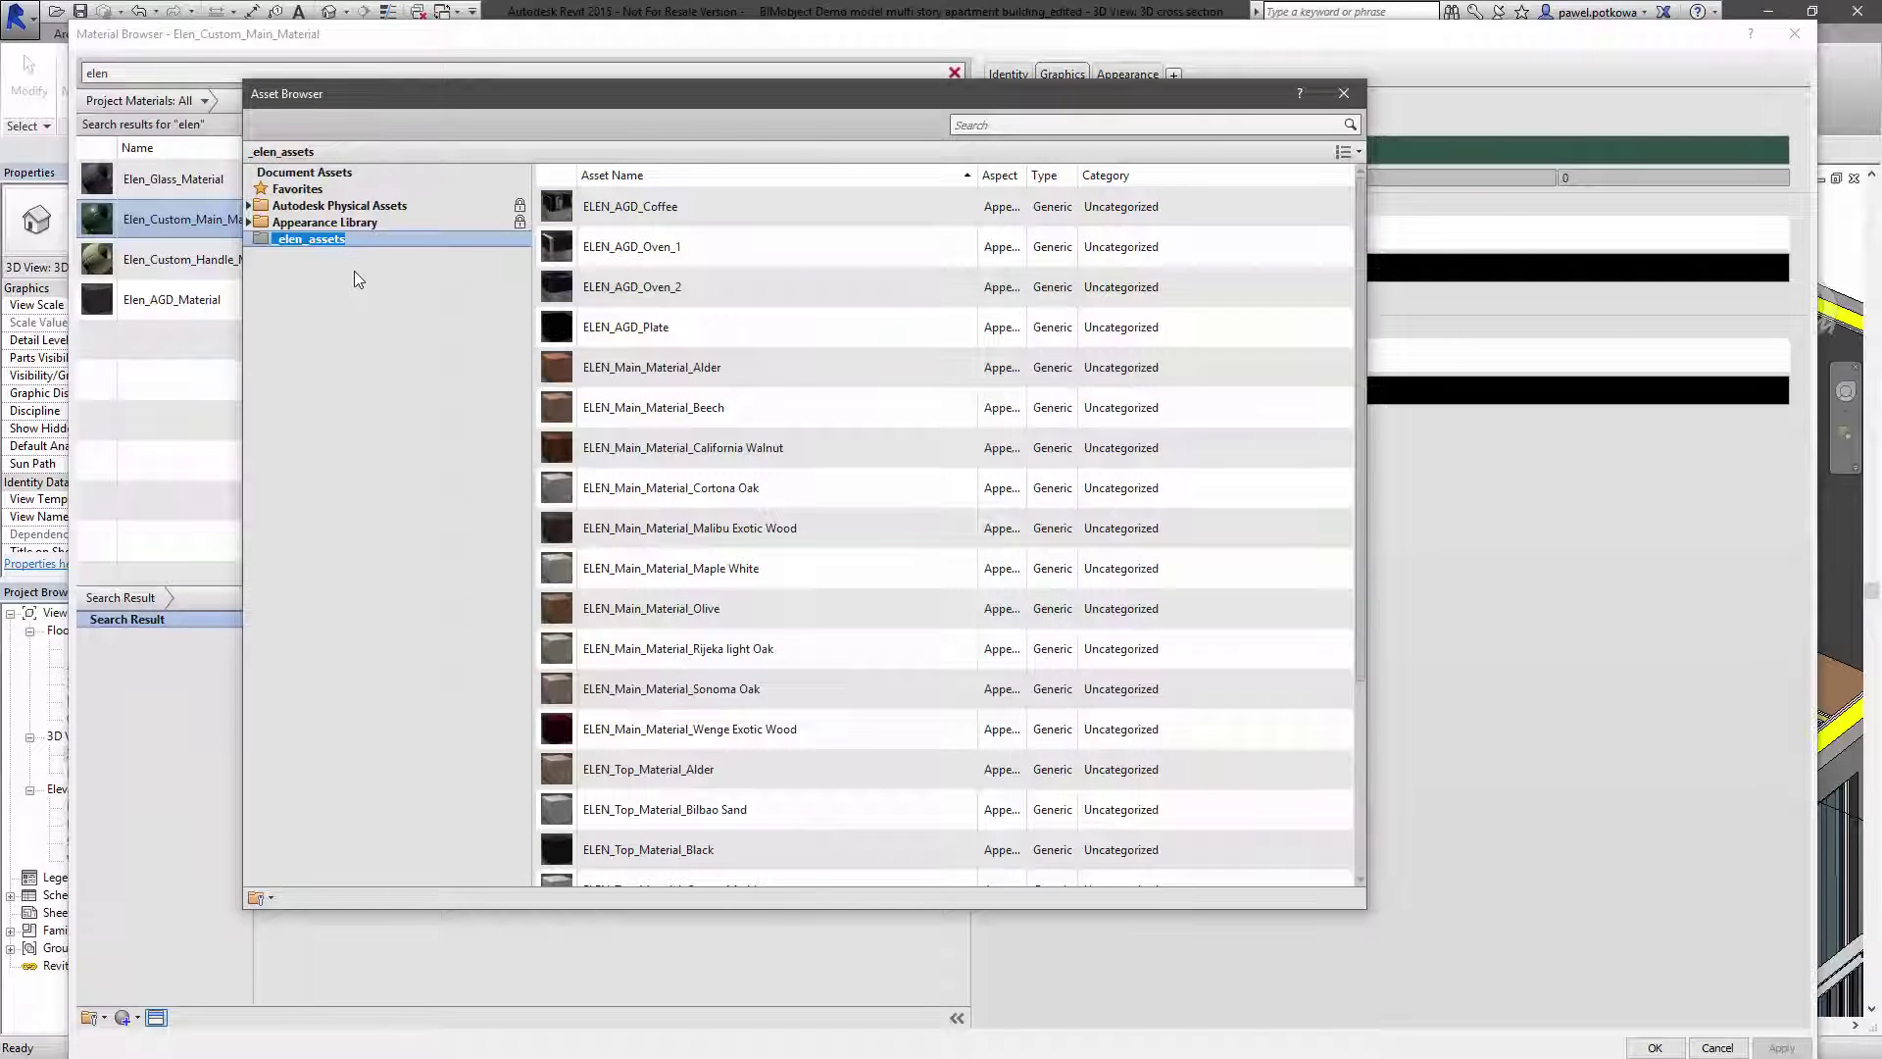
{"action": "left_click", "coordinate": [297, 276]}
- Load the existing RAL_colors library from the elen folder into the Asset Browser
{"action": "left_click", "coordinate": [260, 899]}
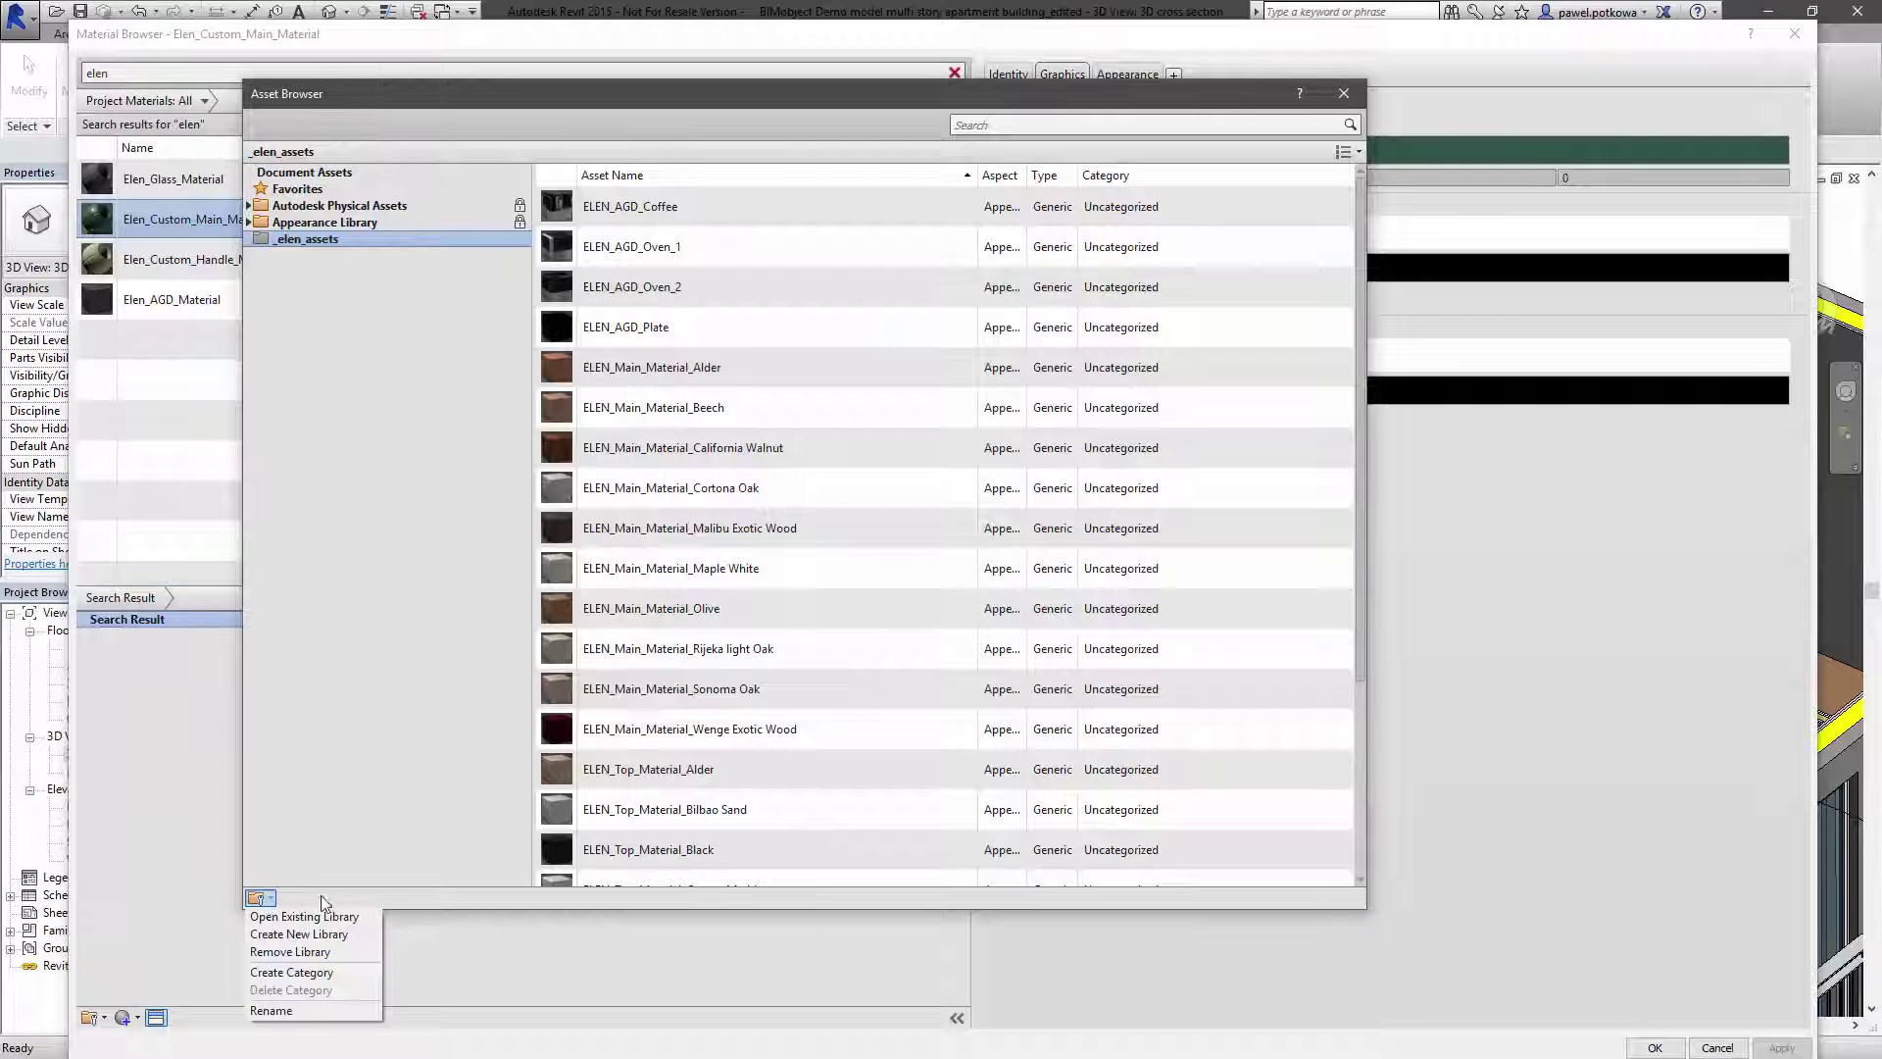
{"action": "left_click", "coordinate": [294, 912]}
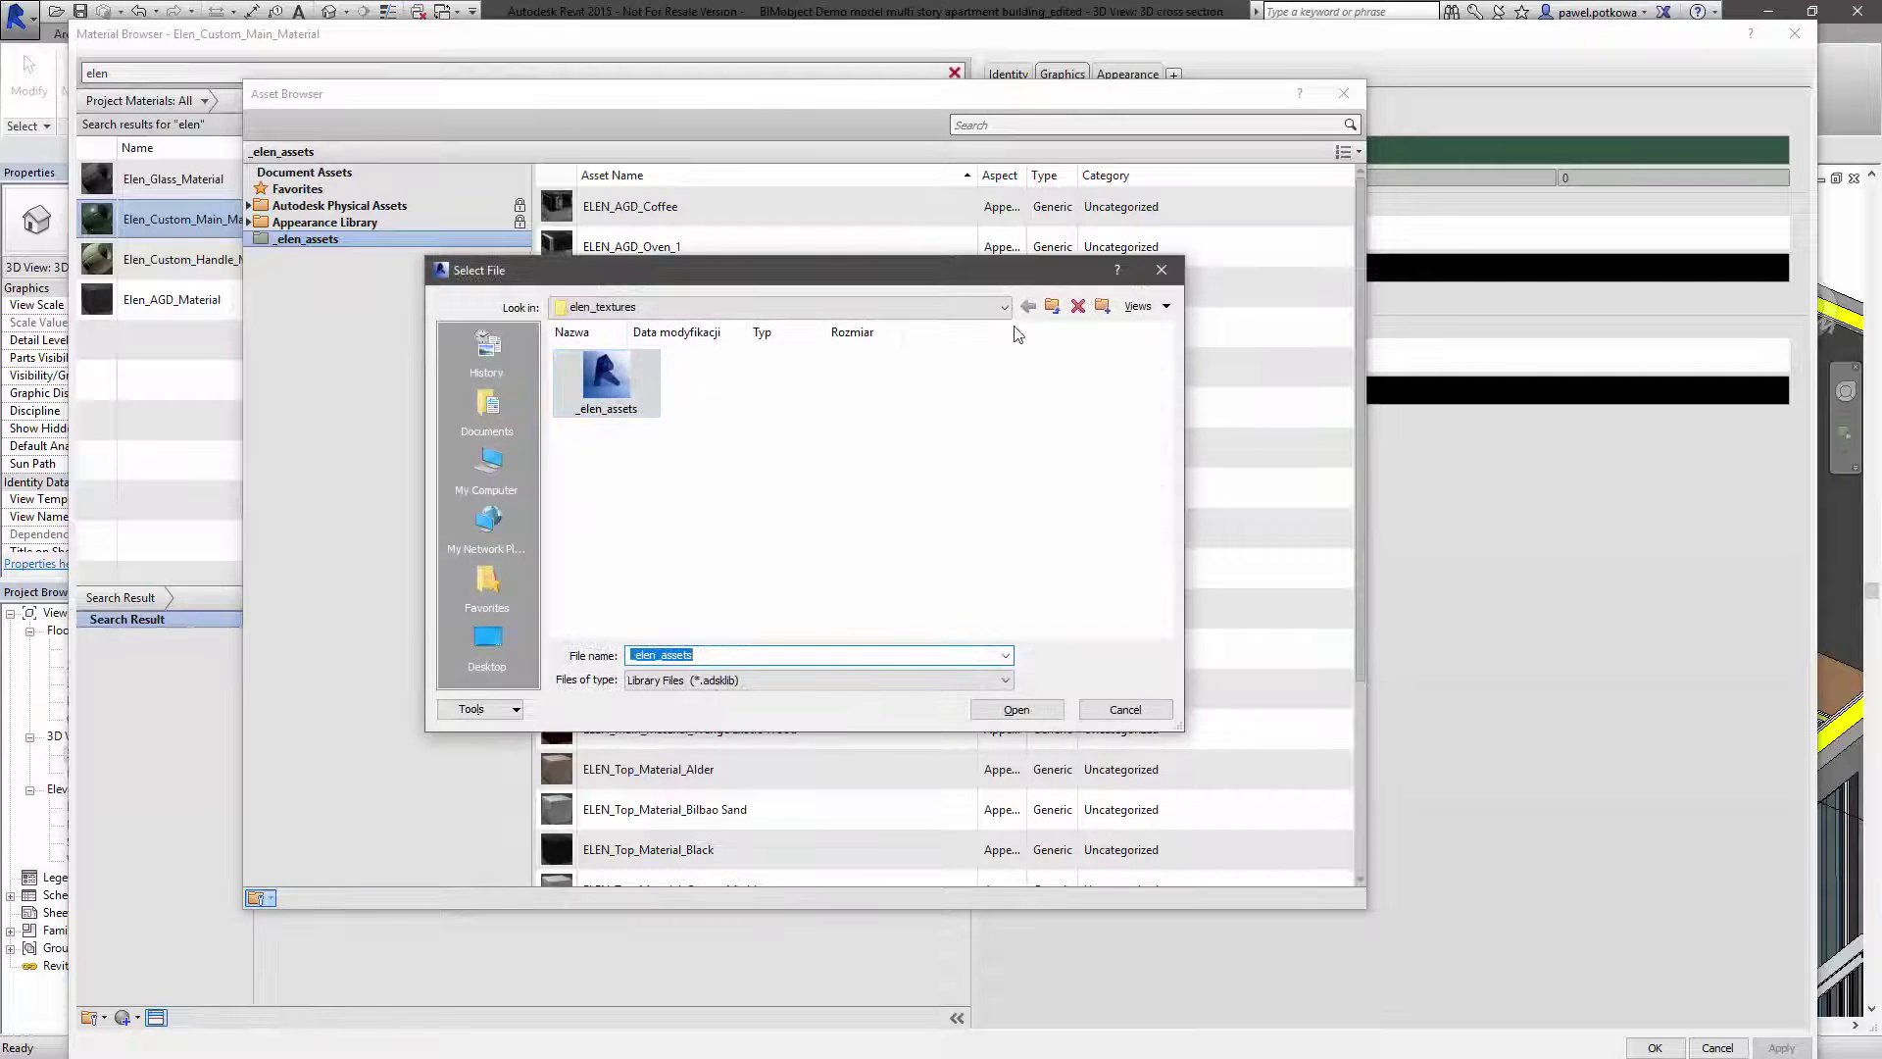
{"action": "left_click", "coordinate": [1053, 307]}
{"action": "double_click", "coordinate": [728, 398]}
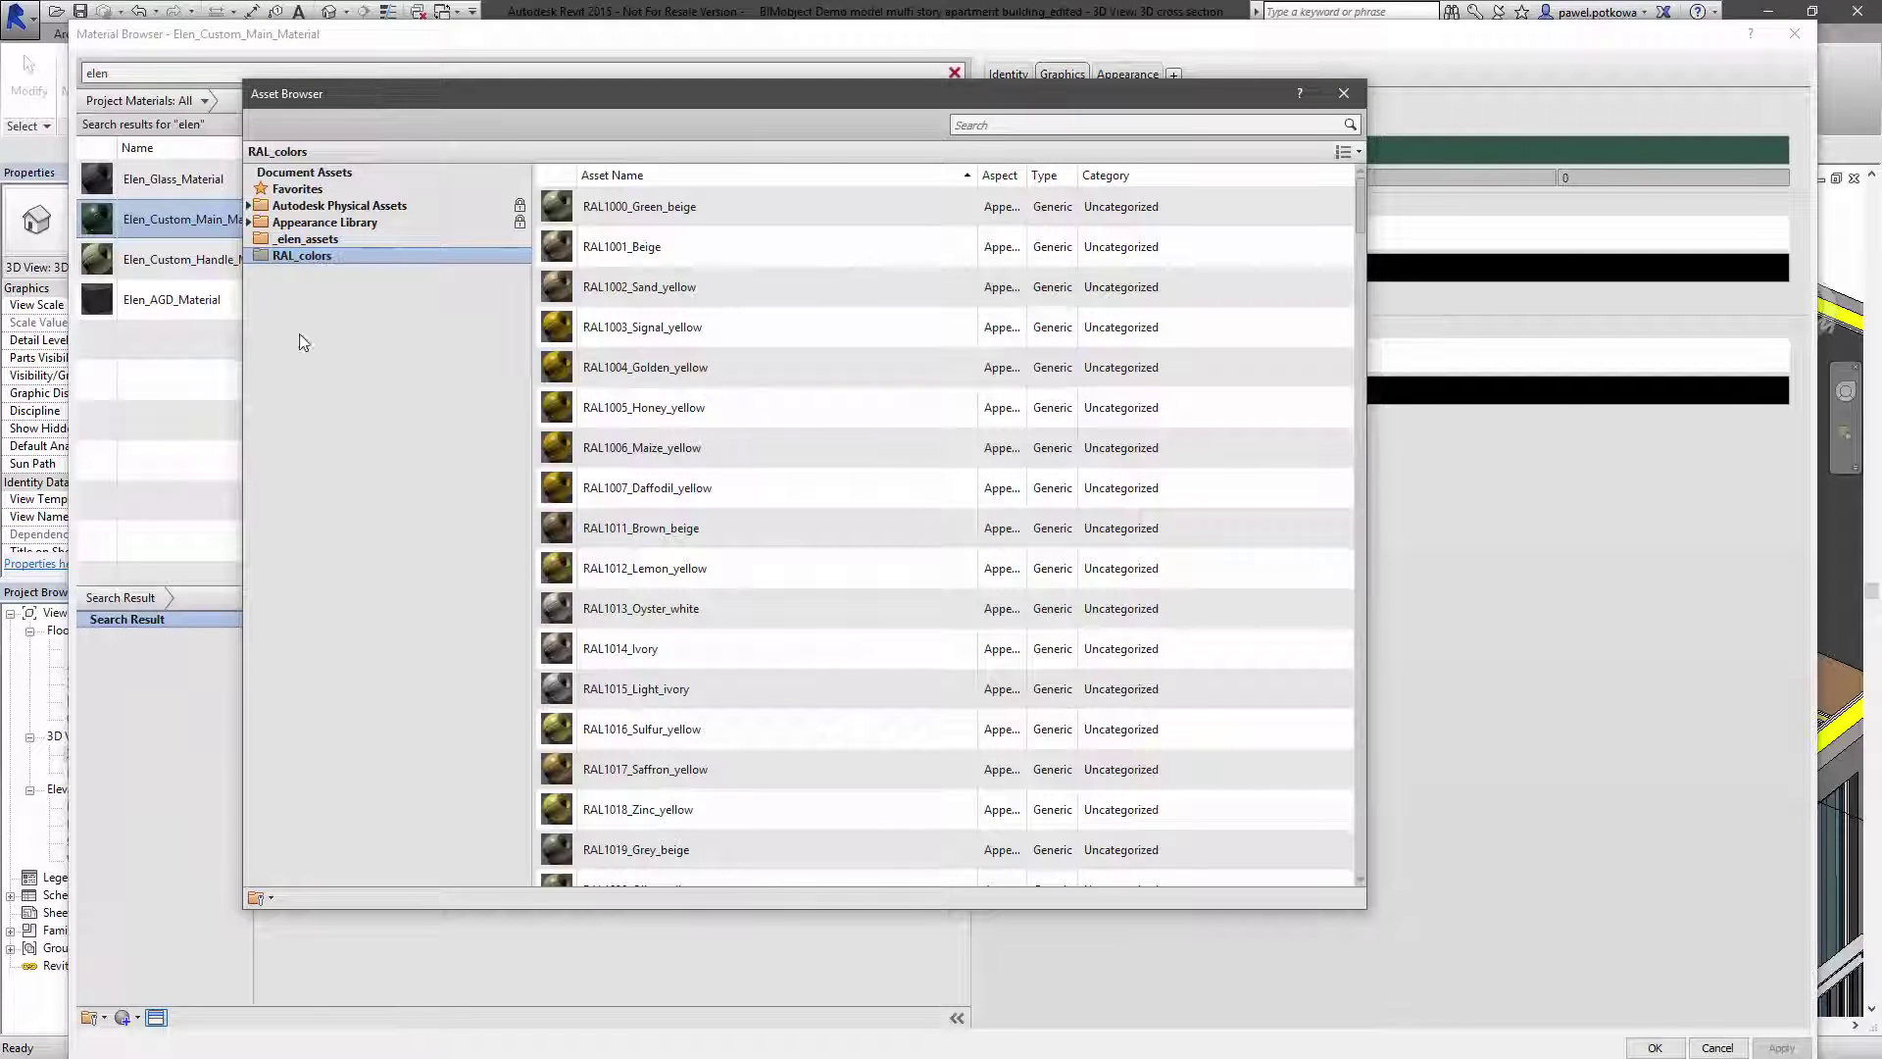
- Assign the RAL2012_Salmon_orange asset from the RAL_colors library to Elen_Custom_Main_Material and accept the material change
{"action": "mouse_move", "coordinate": [860, 78]}
{"action": "left_mouse_down"}
{"action": "mouse_move", "coordinate": [857, 133]}
{"action": "mouse_move", "coordinate": [855, 92]}
{"action": "left_mouse_up"}
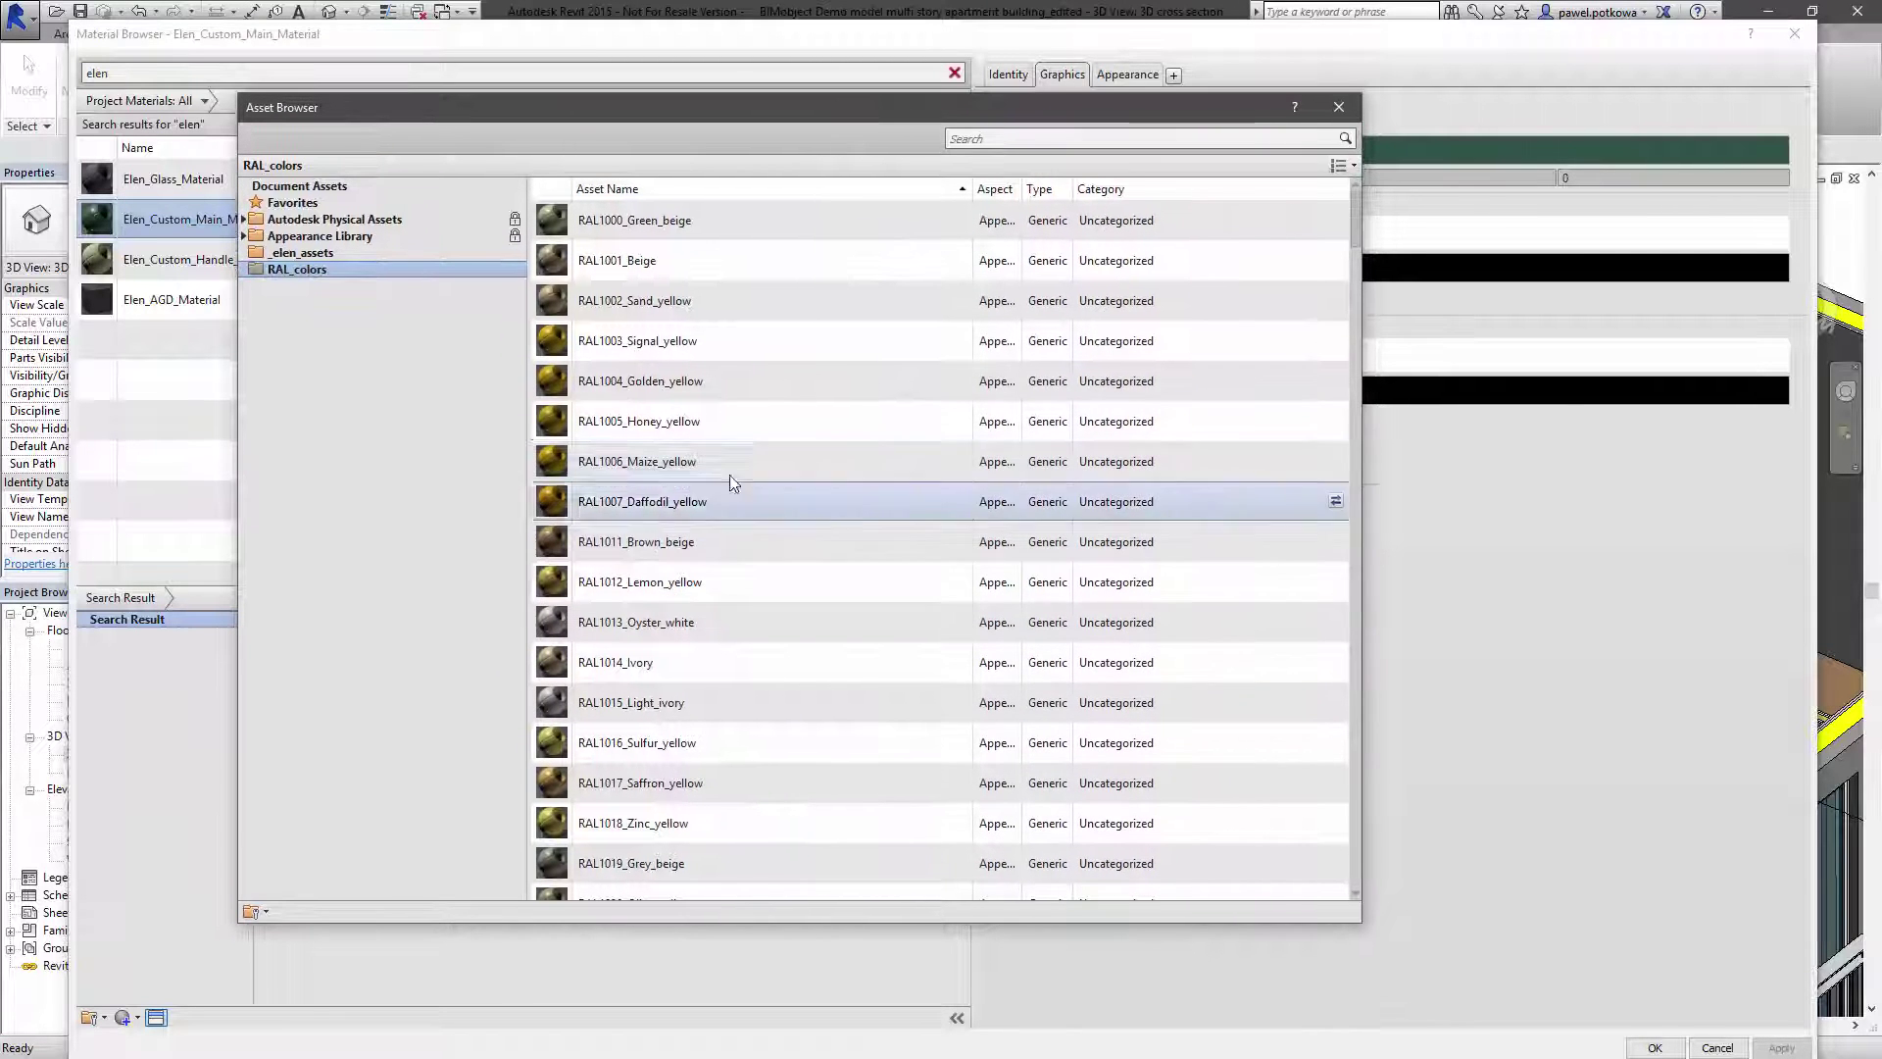
{"action": "scroll", "coordinate": [693, 608], "scroll_direction": "down", "scroll_amount": 8}
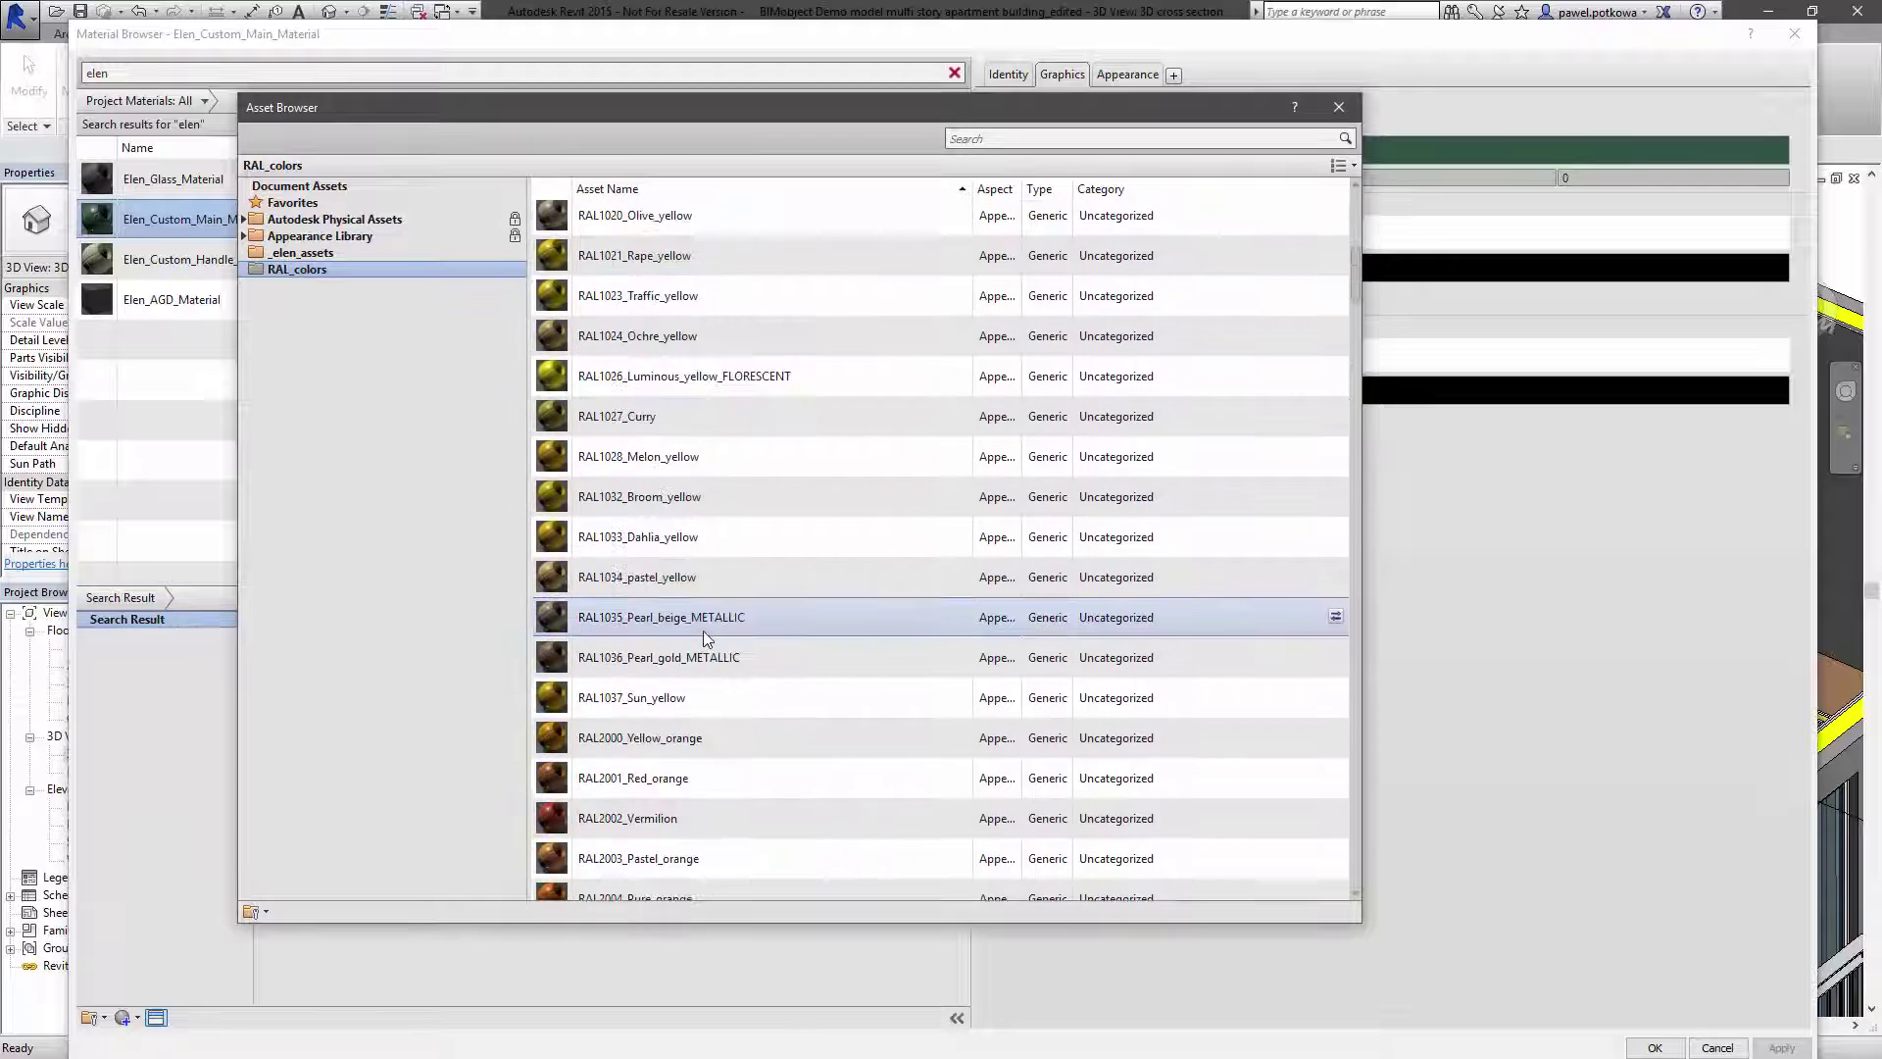
{"action": "scroll", "coordinate": [829, 743], "scroll_direction": "down", "scroll_amount": 3}
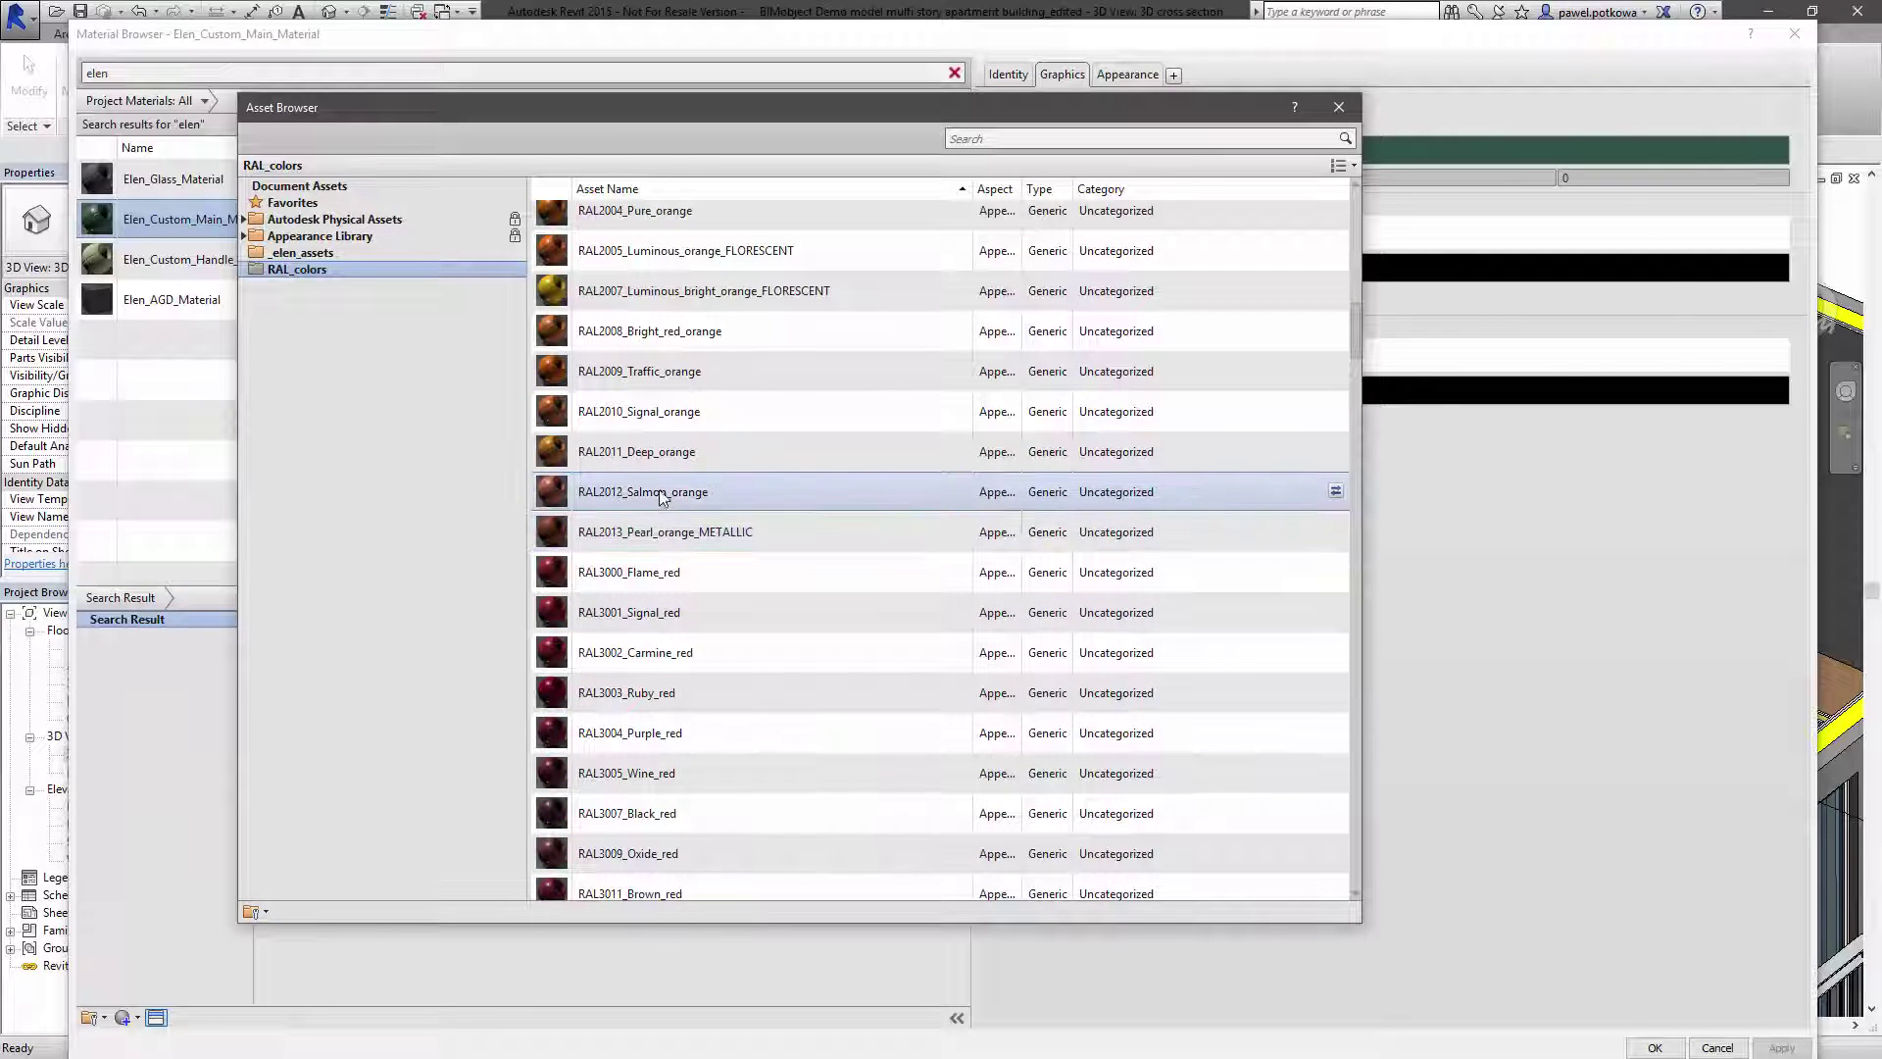
{"action": "double_click", "coordinate": [663, 497]}
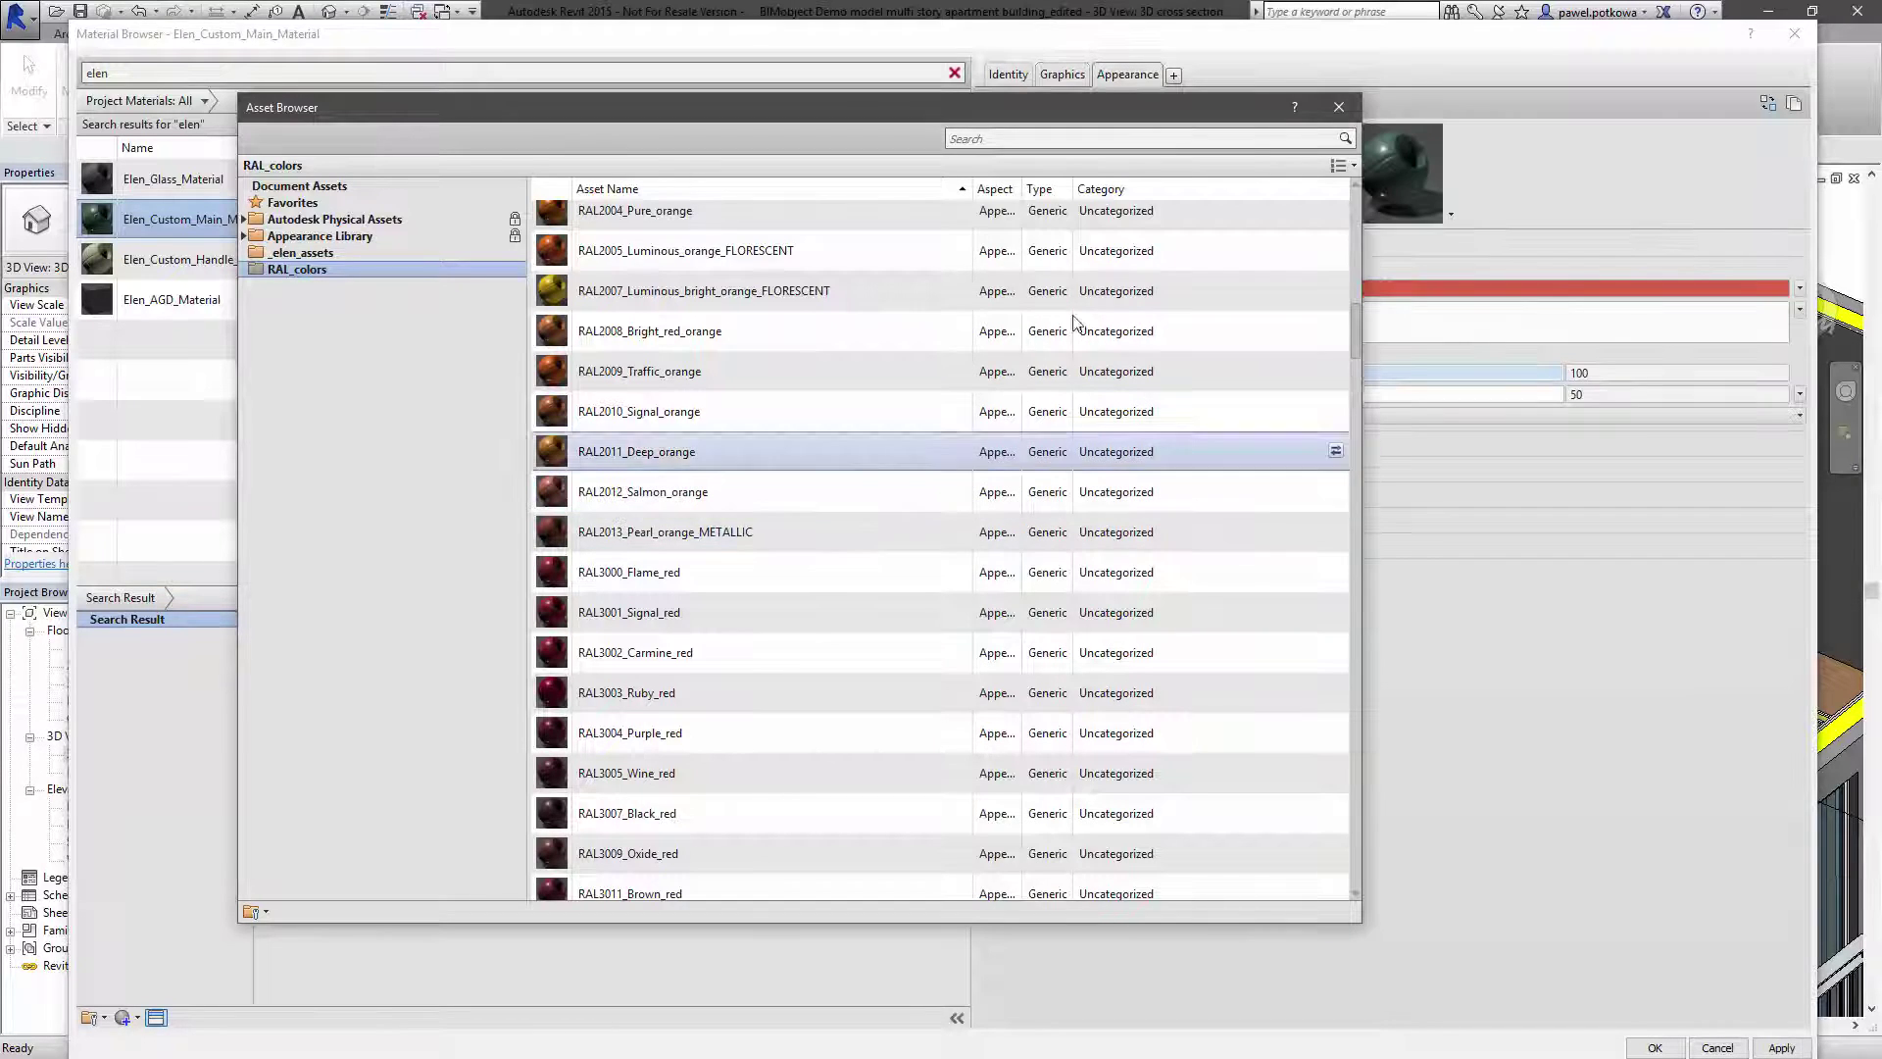
{"action": "left_click", "coordinate": [1339, 106]}
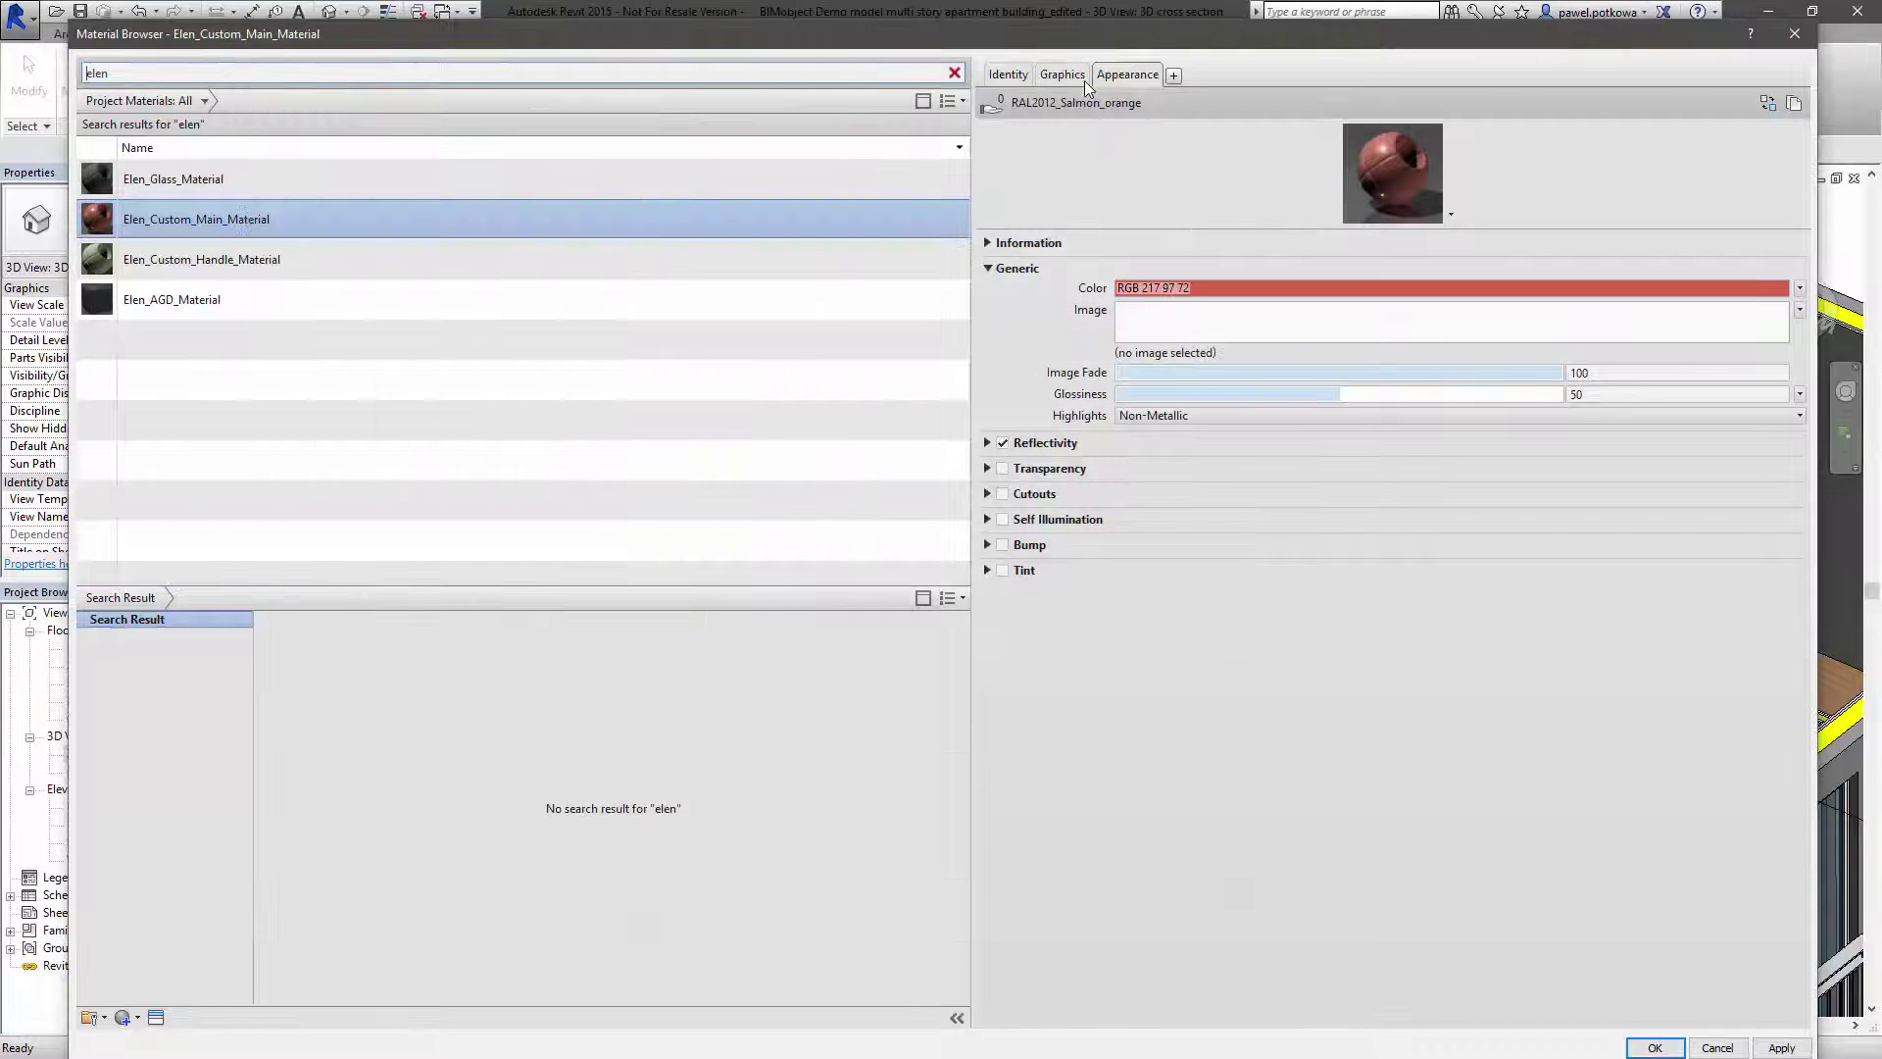
{"action": "left_click", "coordinate": [1062, 75]}
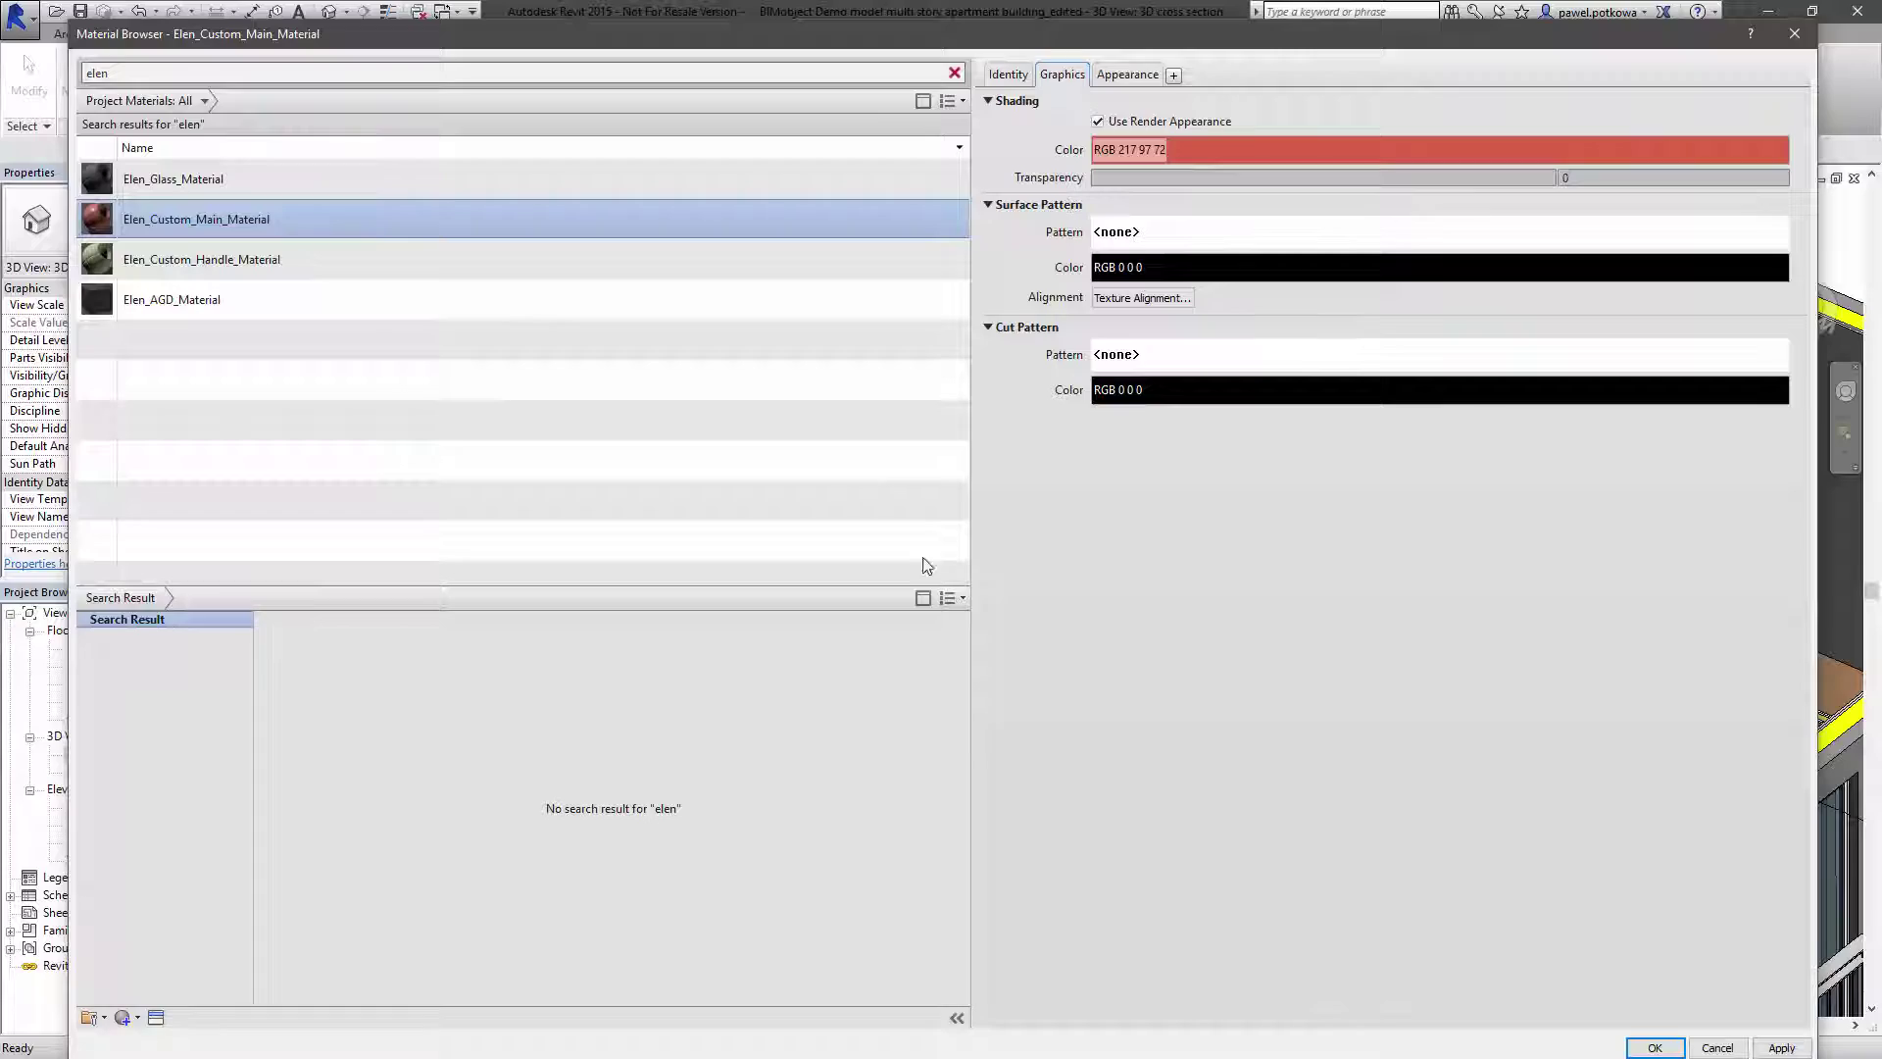
{"action": "left_click", "coordinate": [1653, 1048]}
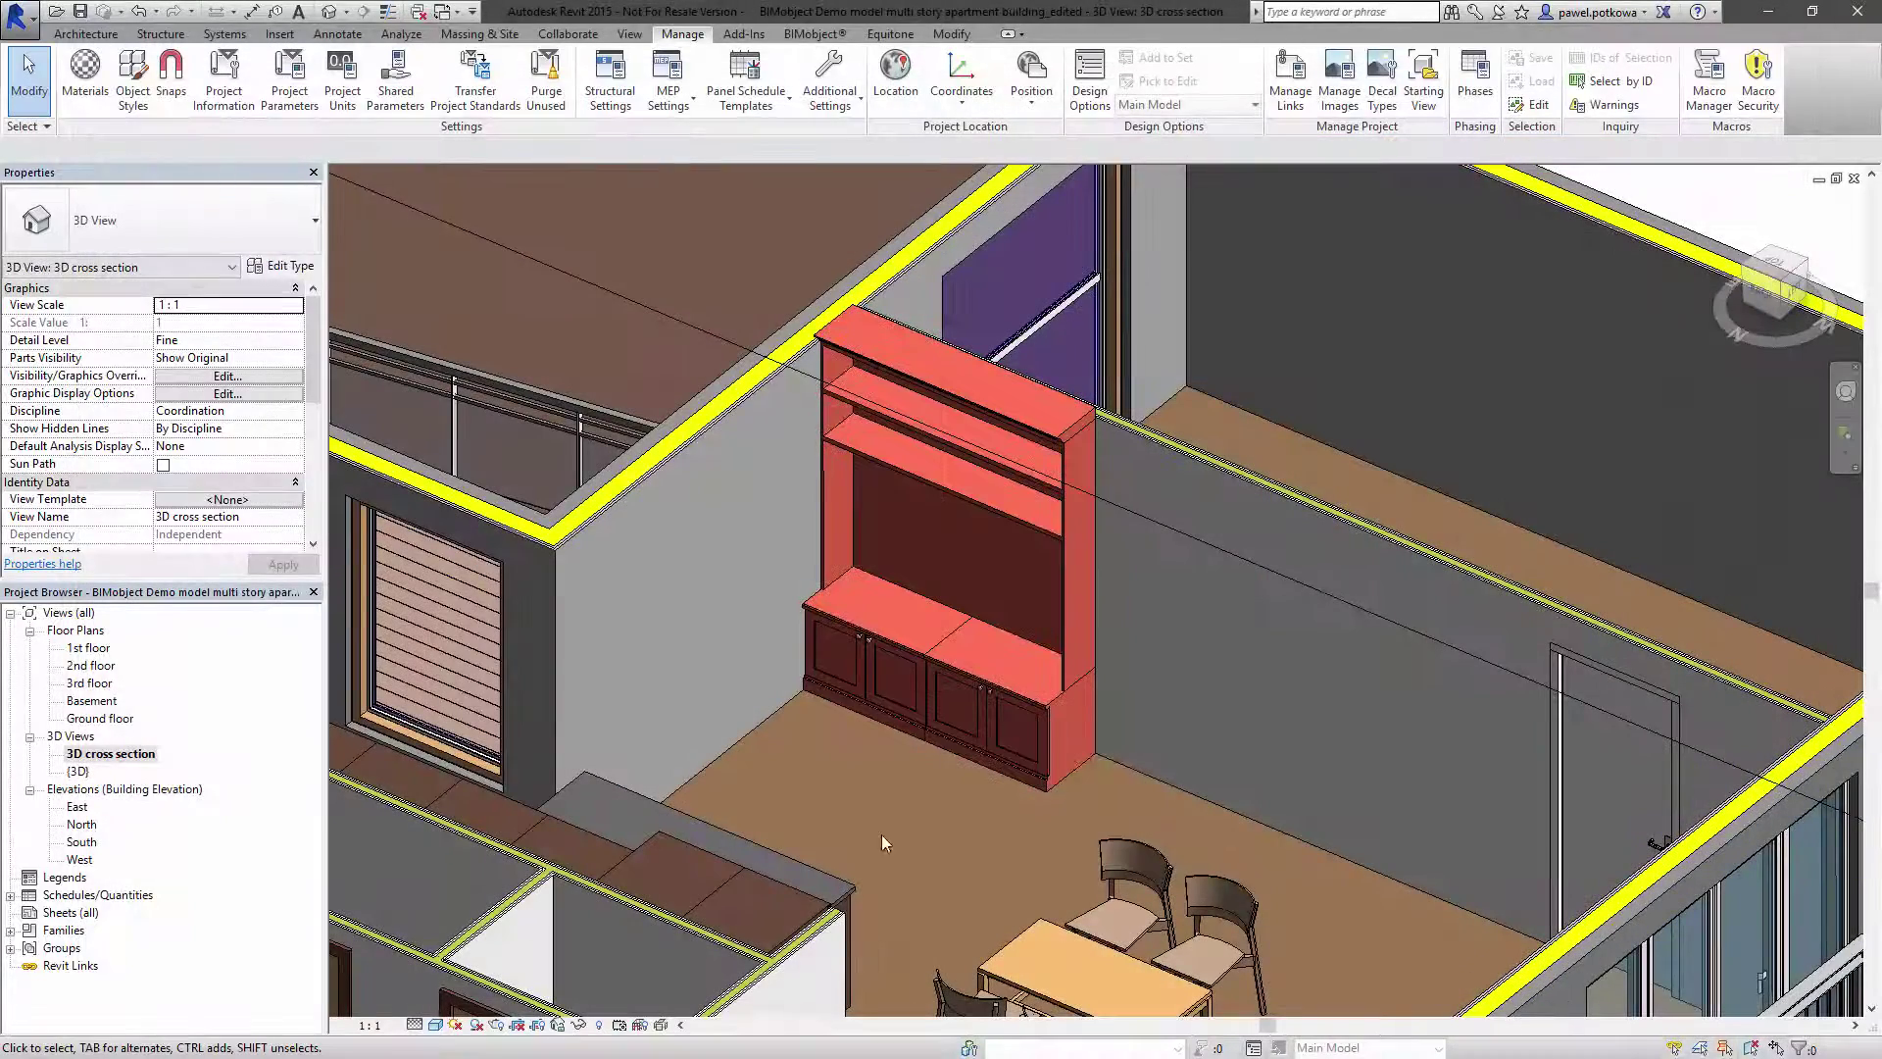
- Replace Elen_Custom_Main_Material's appearance with ELEN_Main_Material_Maple White from the _elen_assets library and accept the change
{"action": "scroll", "coordinate": [984, 431], "scroll_direction": "up", "scroll_amount": 2}
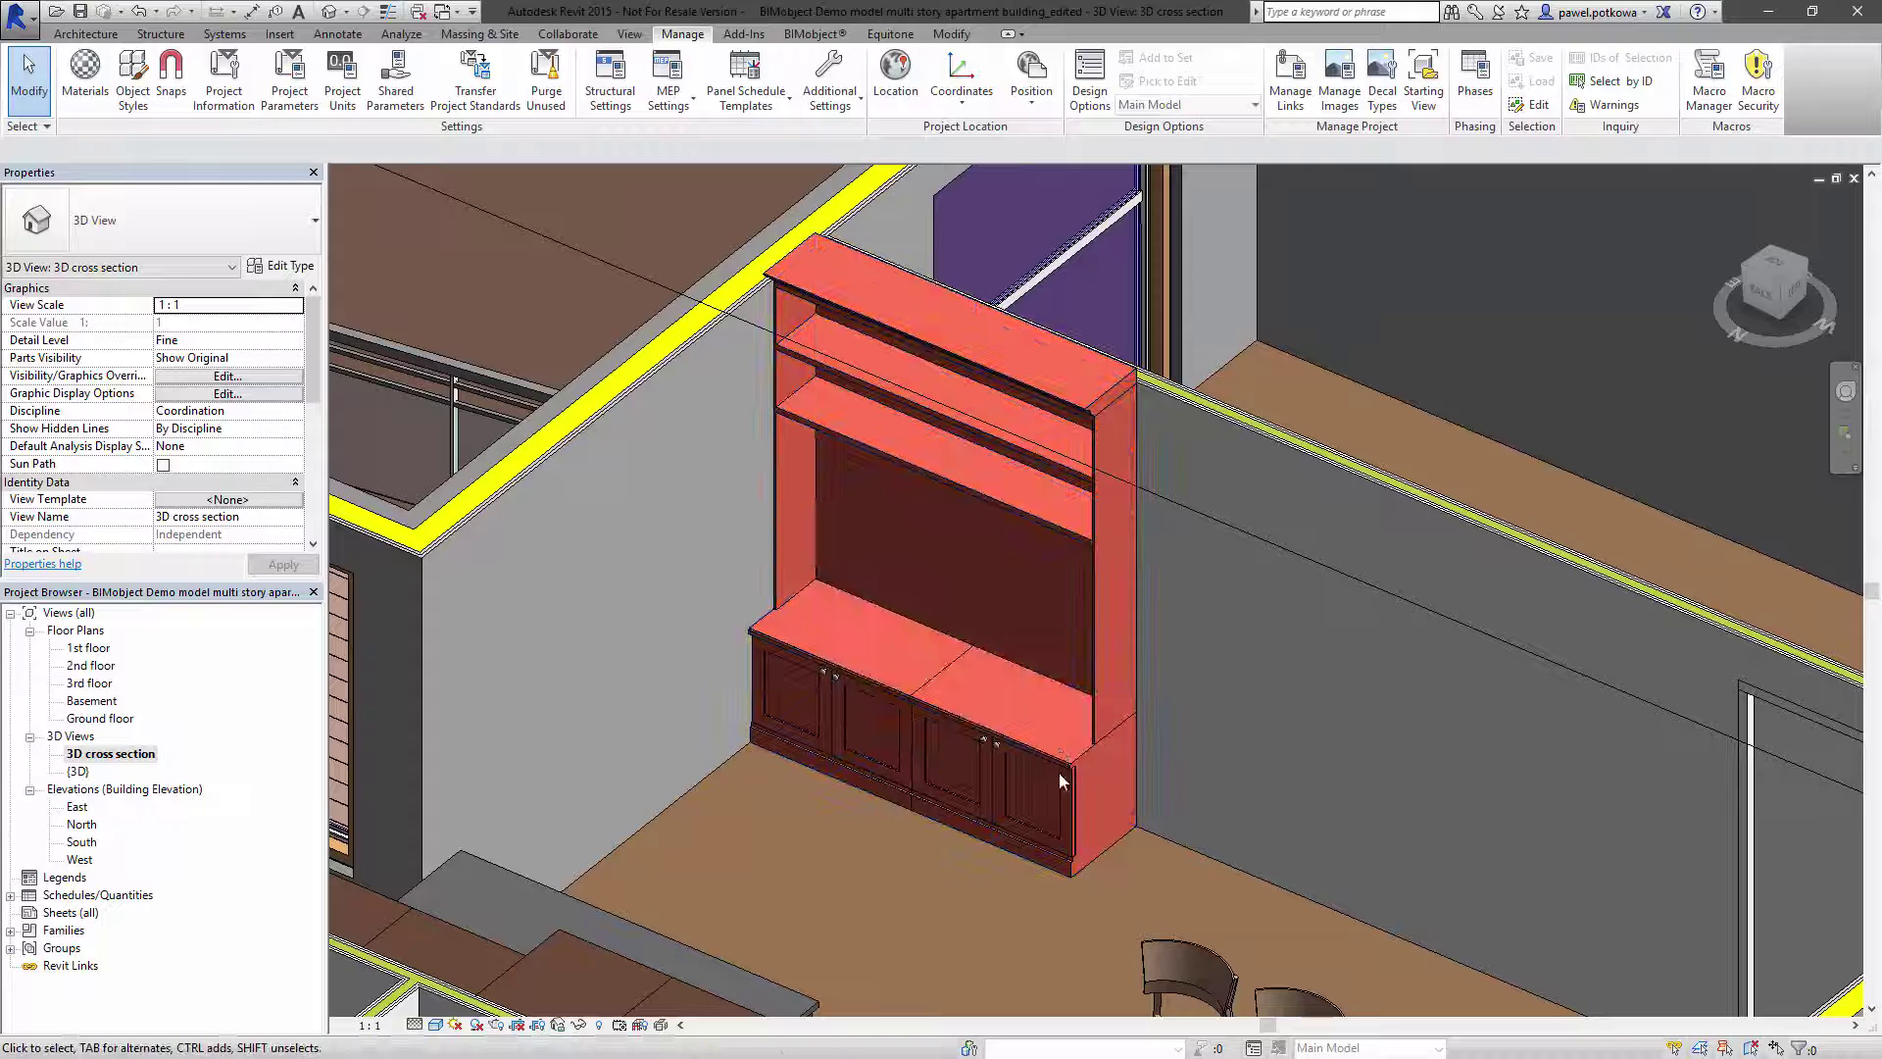
{"action": "left_click", "coordinate": [84, 74]}
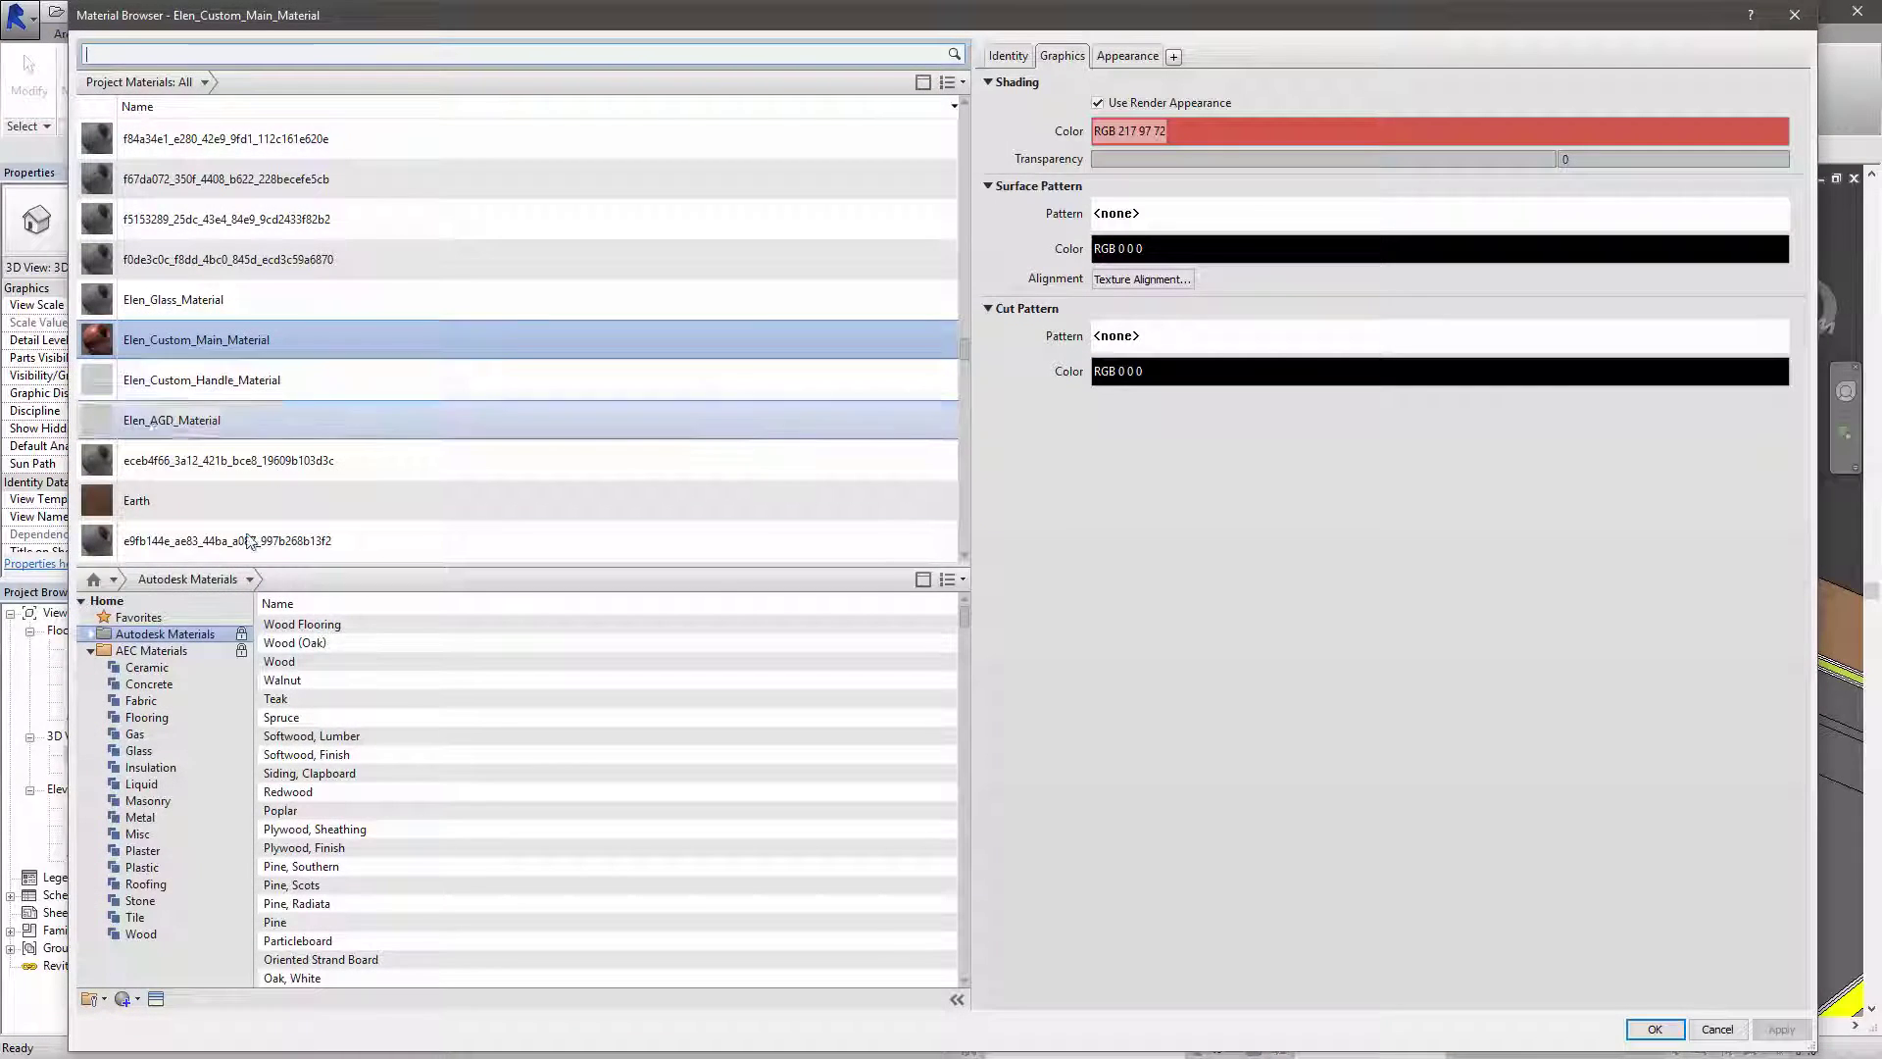
{"action": "left_click", "coordinate": [160, 999]}
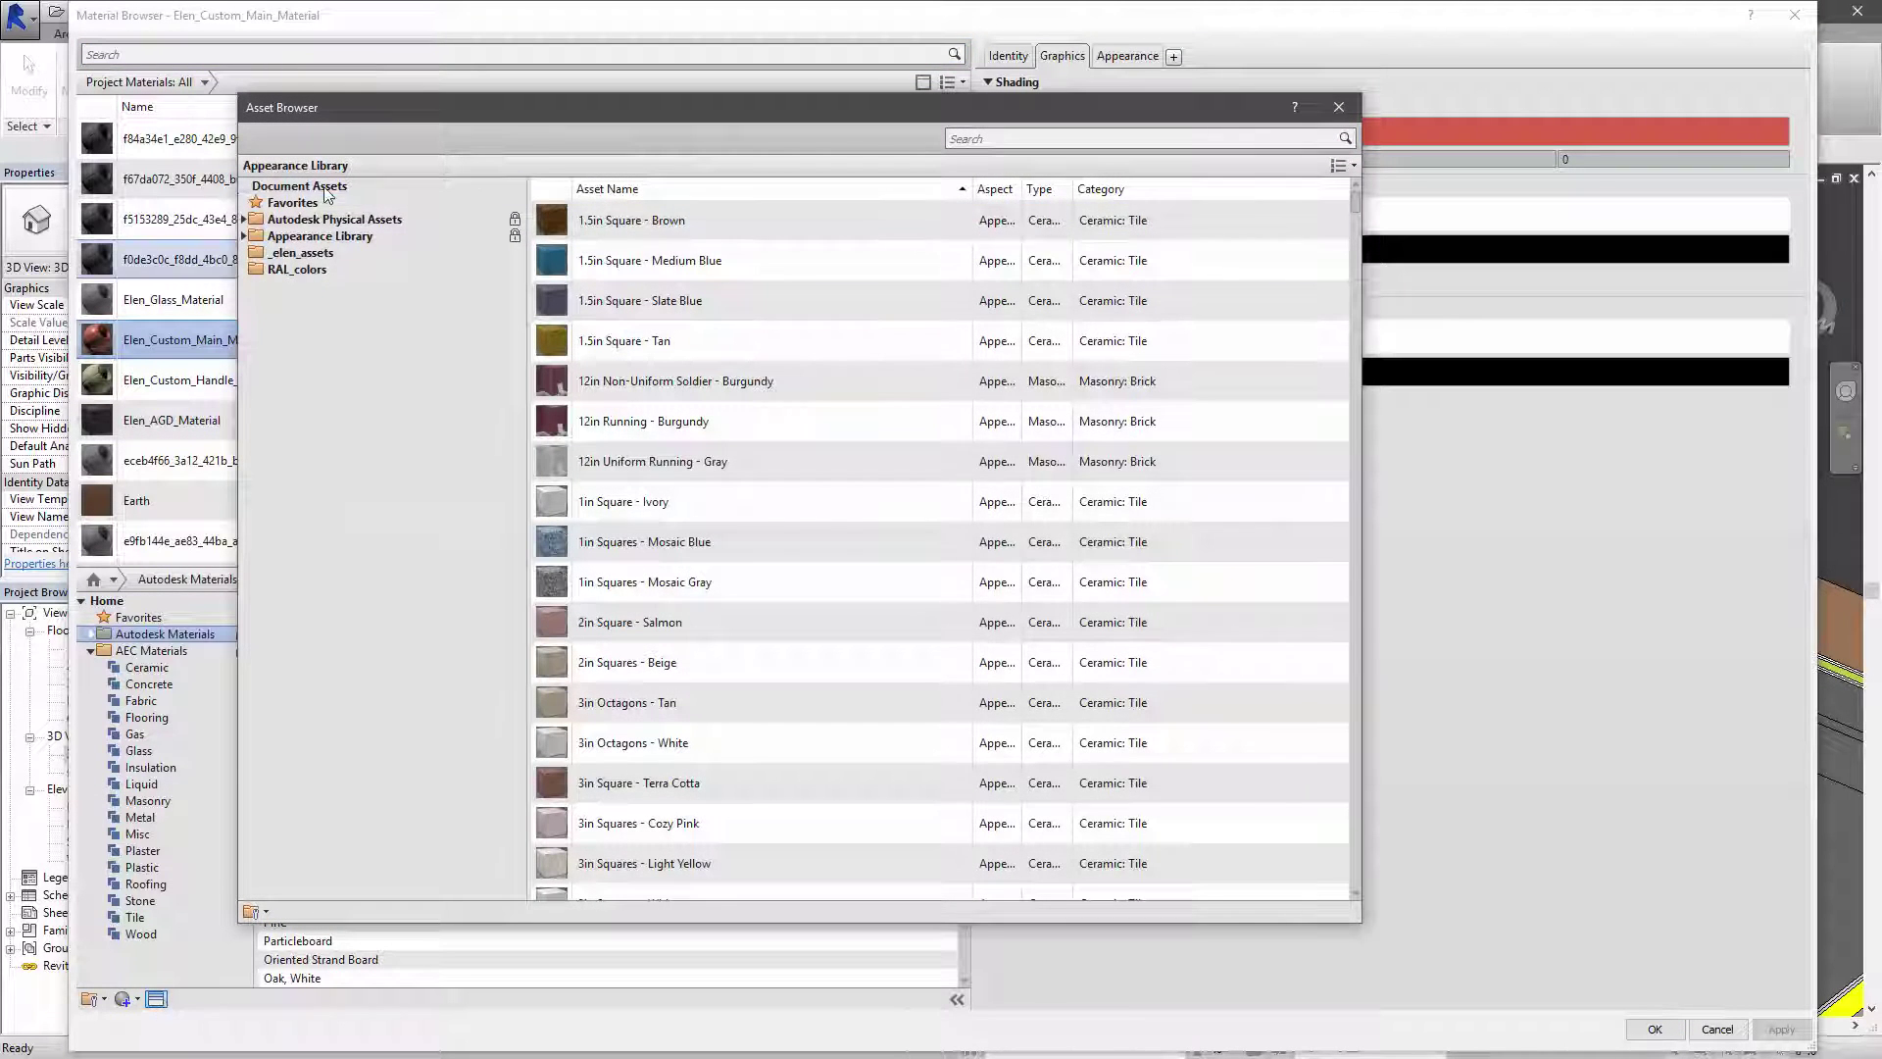
{"action": "left_click", "coordinate": [302, 253]}
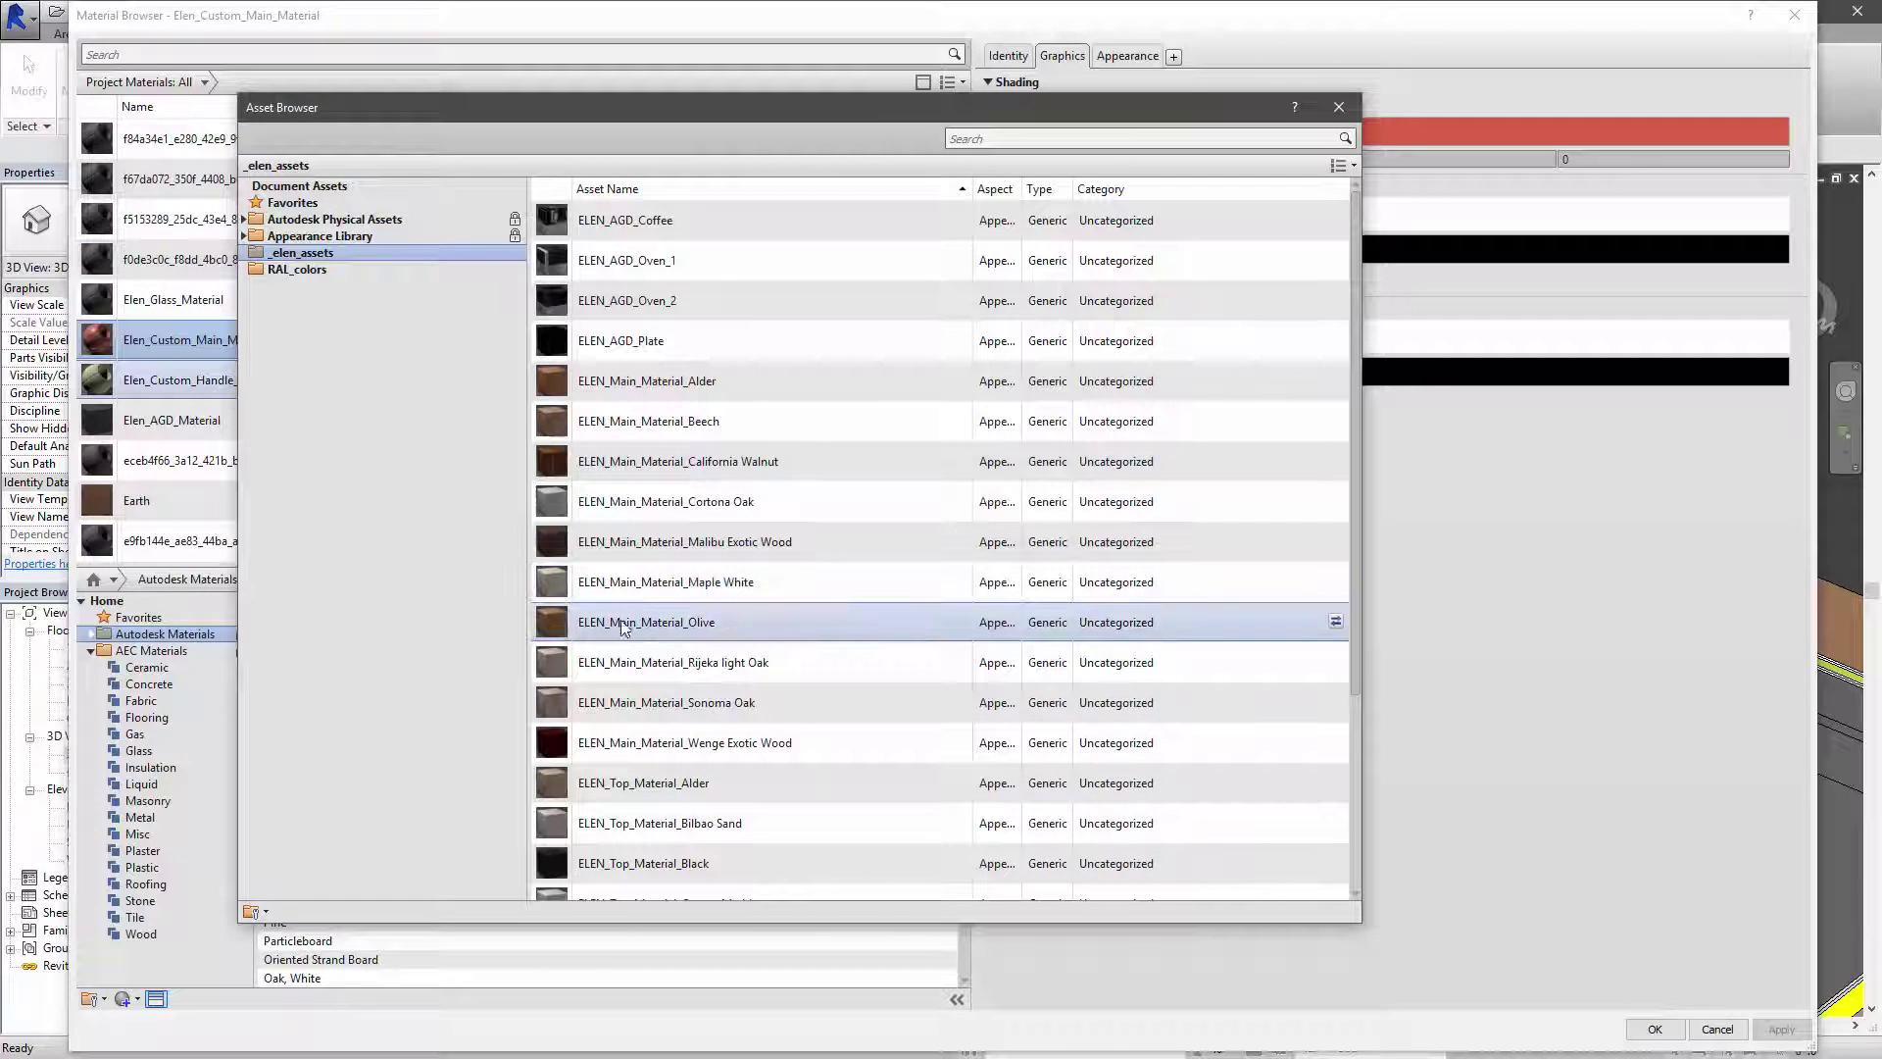
{"action": "double_click", "coordinate": [620, 584]}
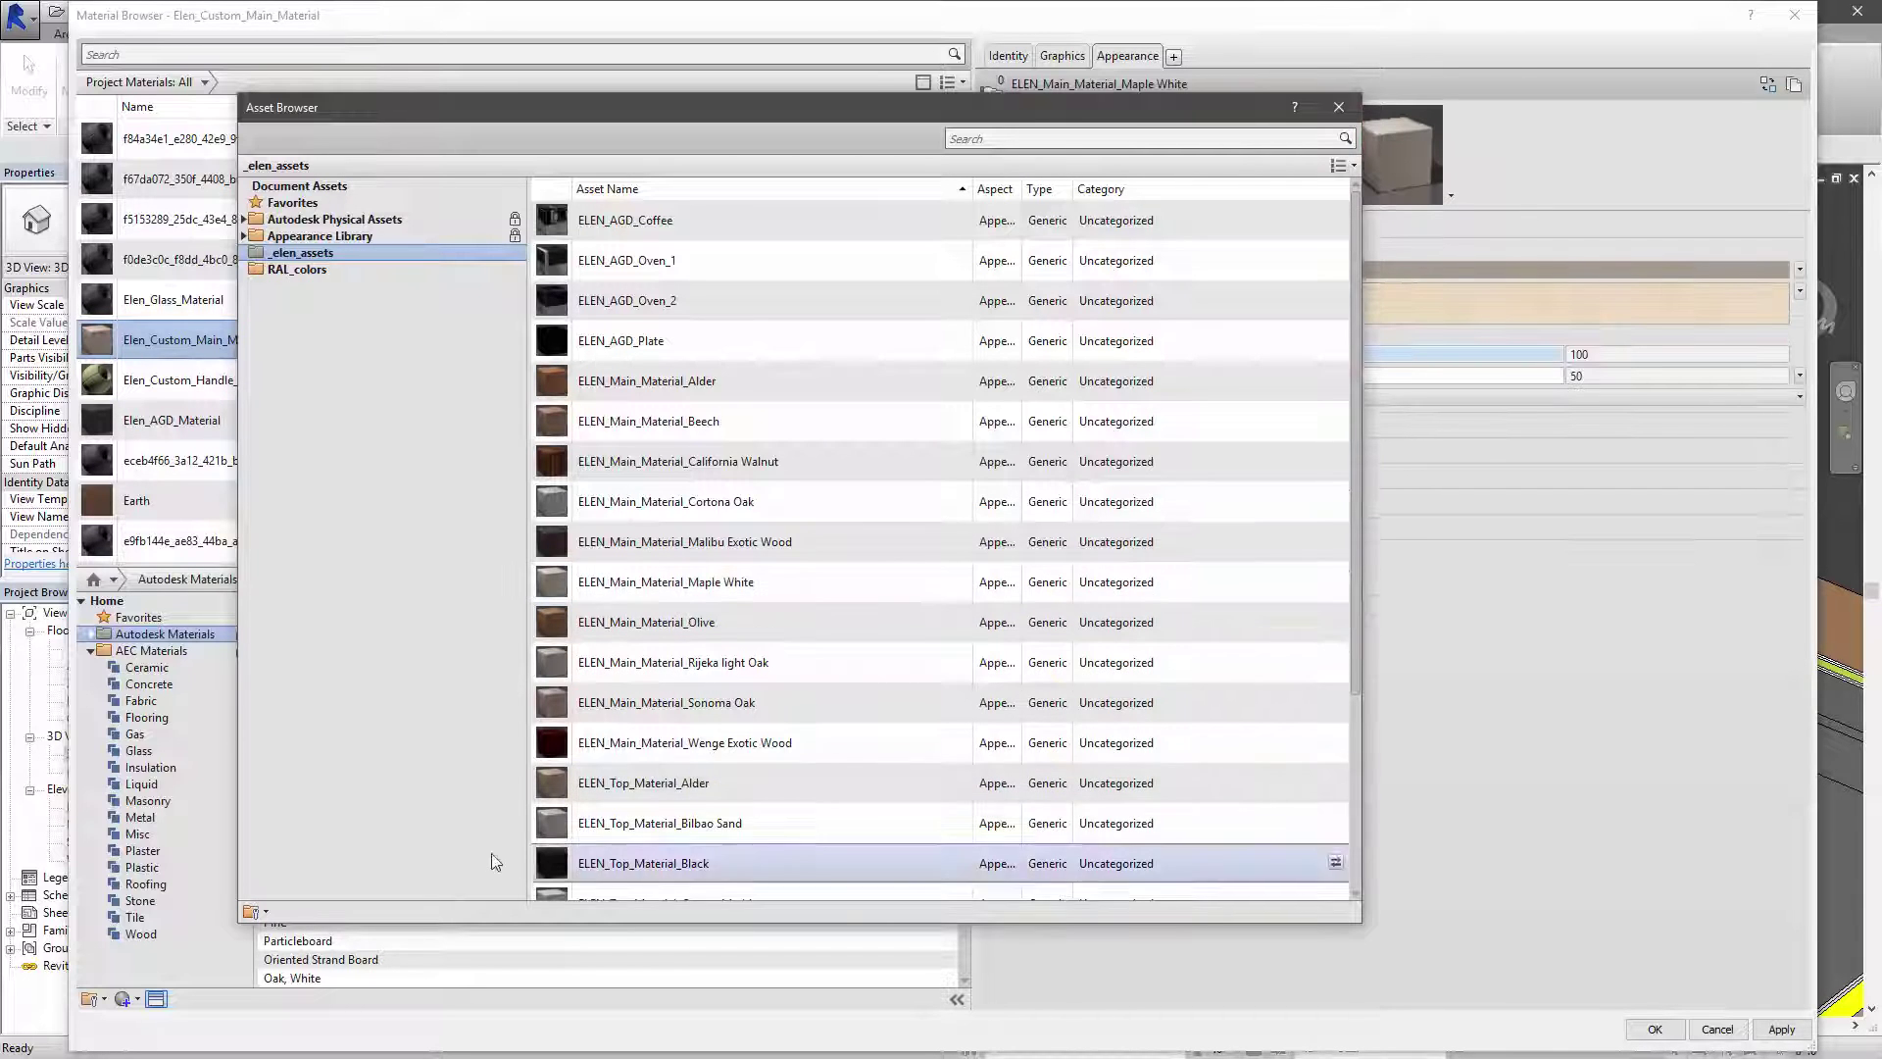
{"action": "left_click", "coordinate": [1340, 108]}
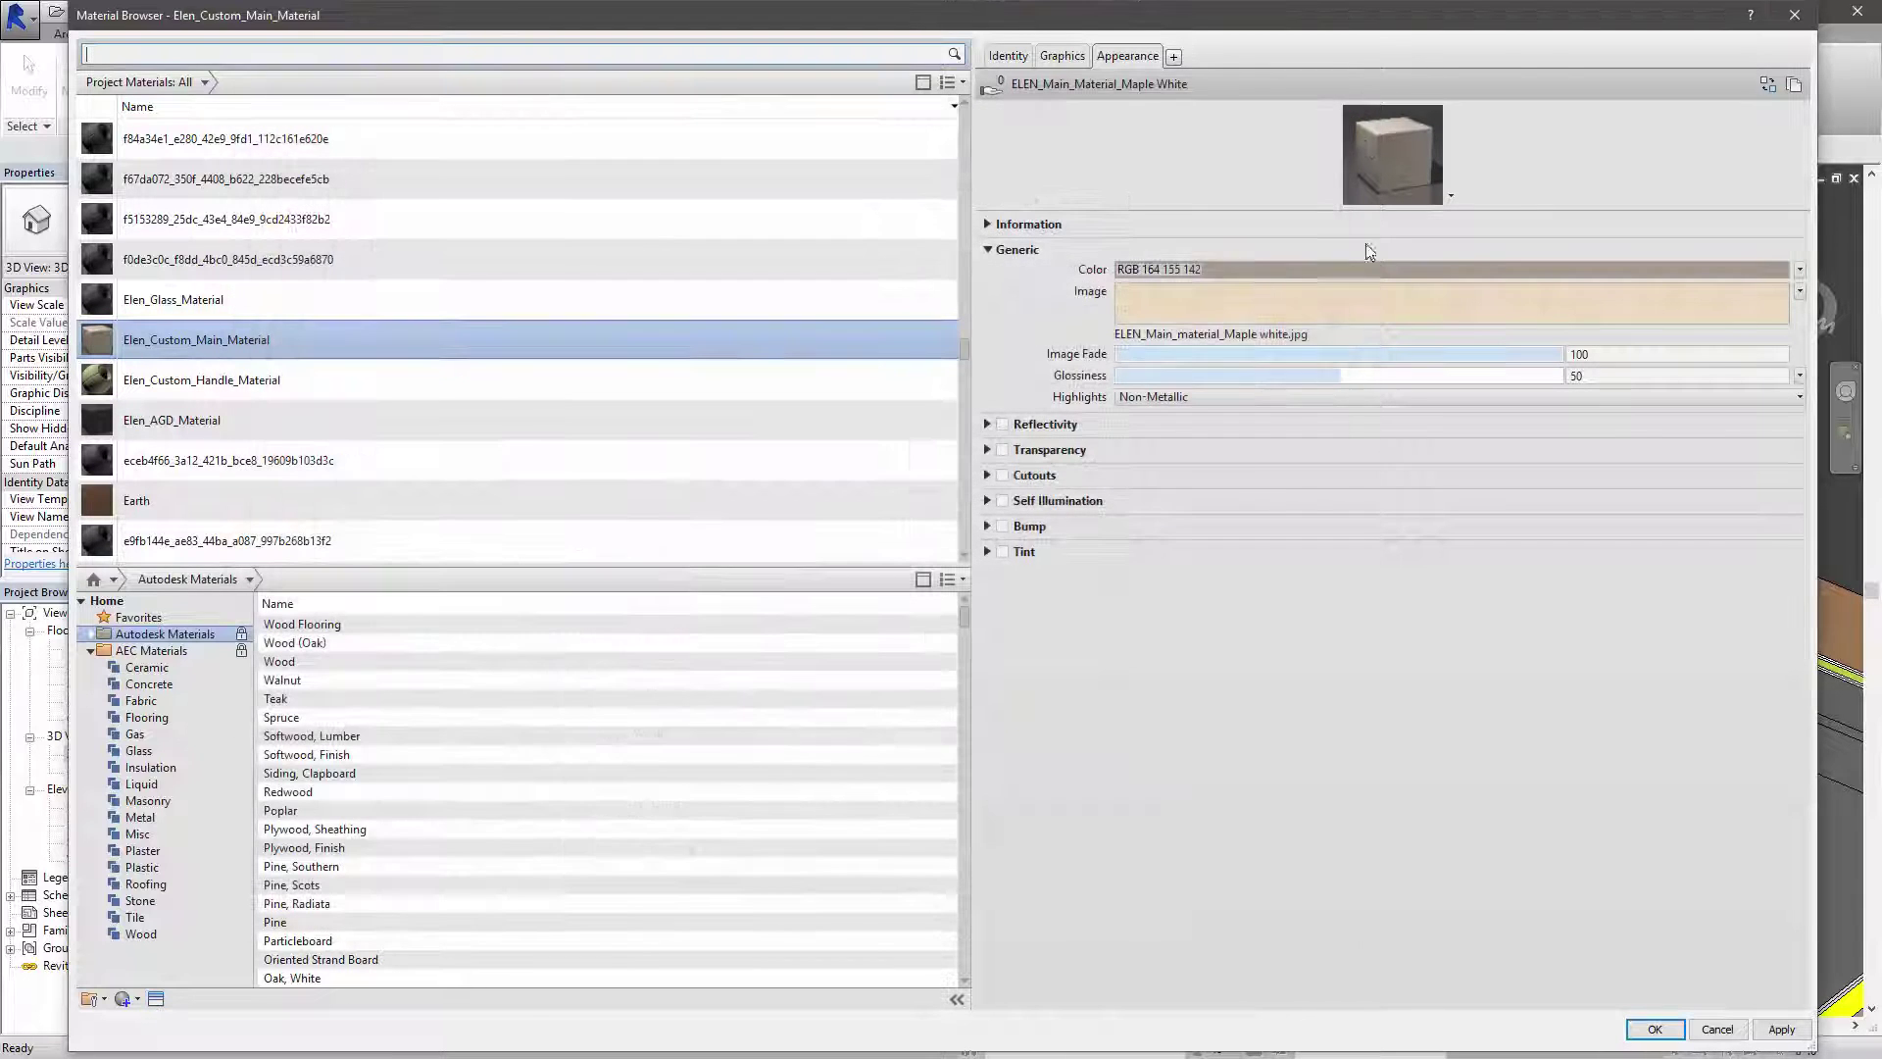
{"action": "left_click", "coordinate": [1061, 56]}
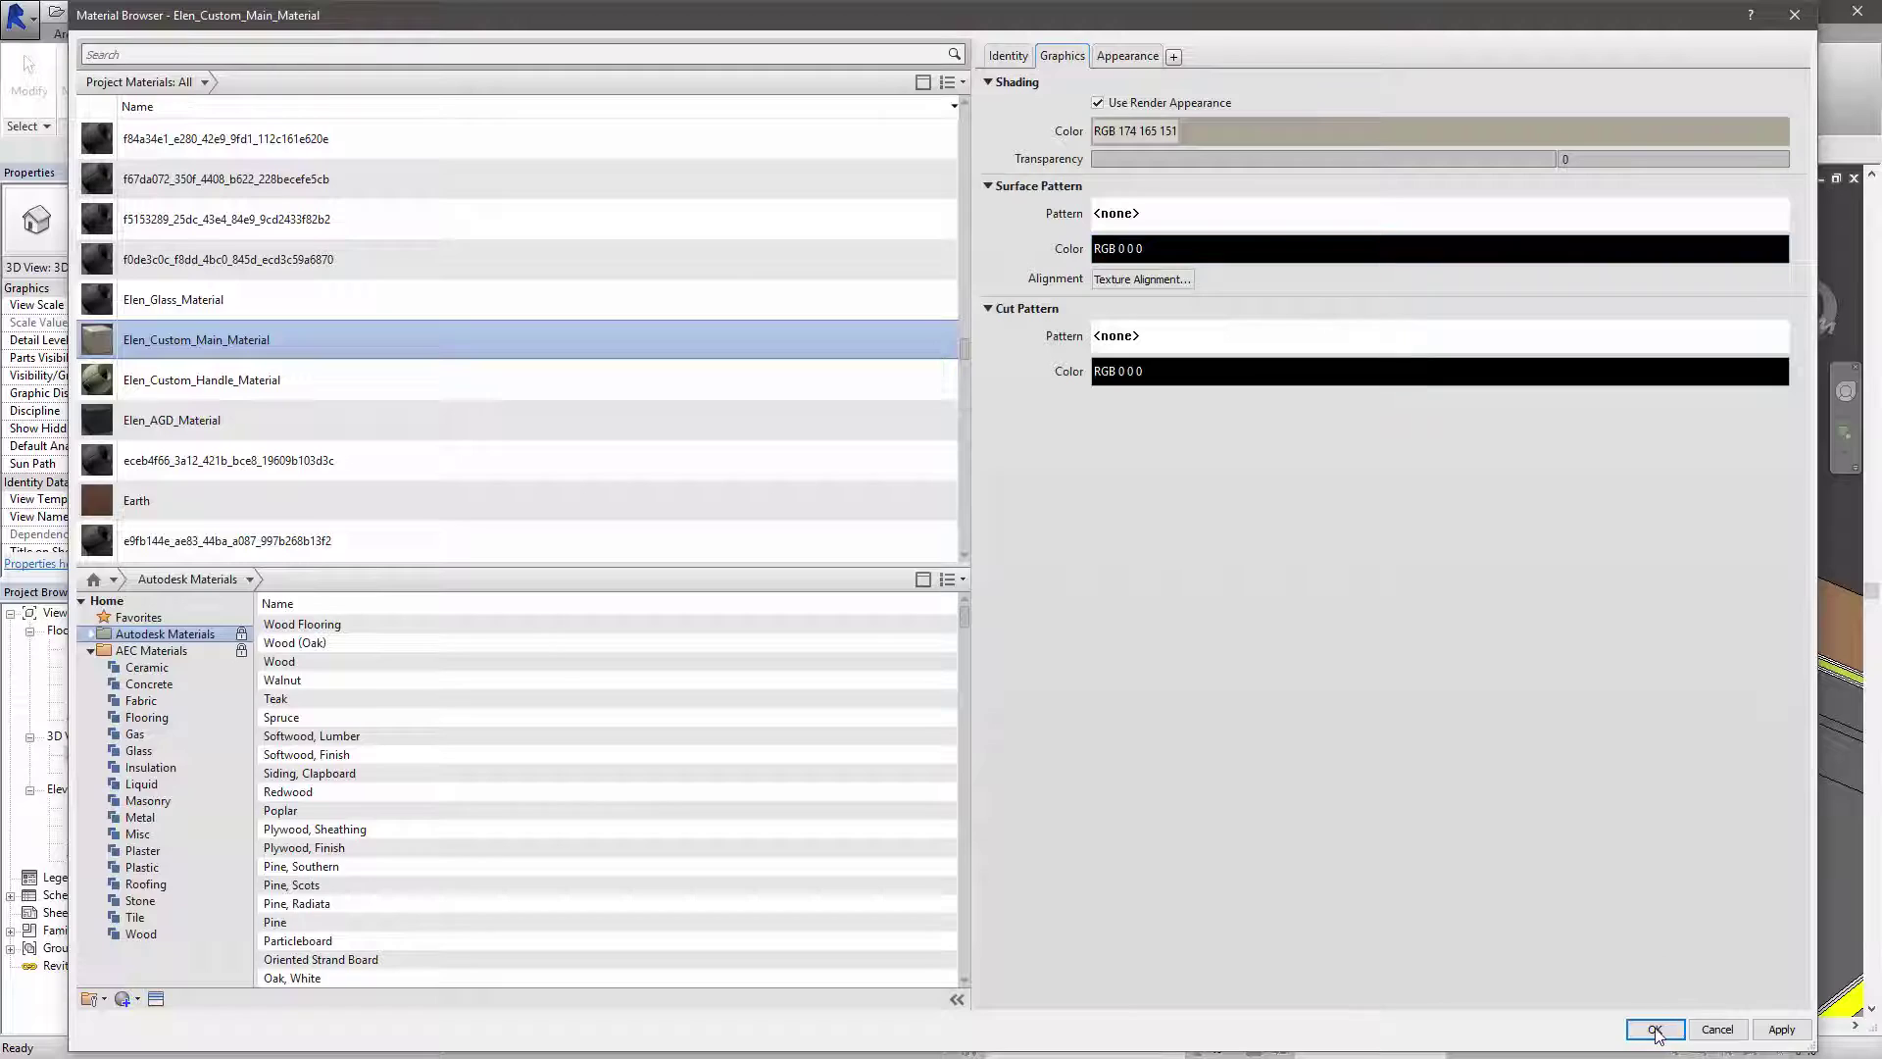
{"action": "key", "text": "Return"}
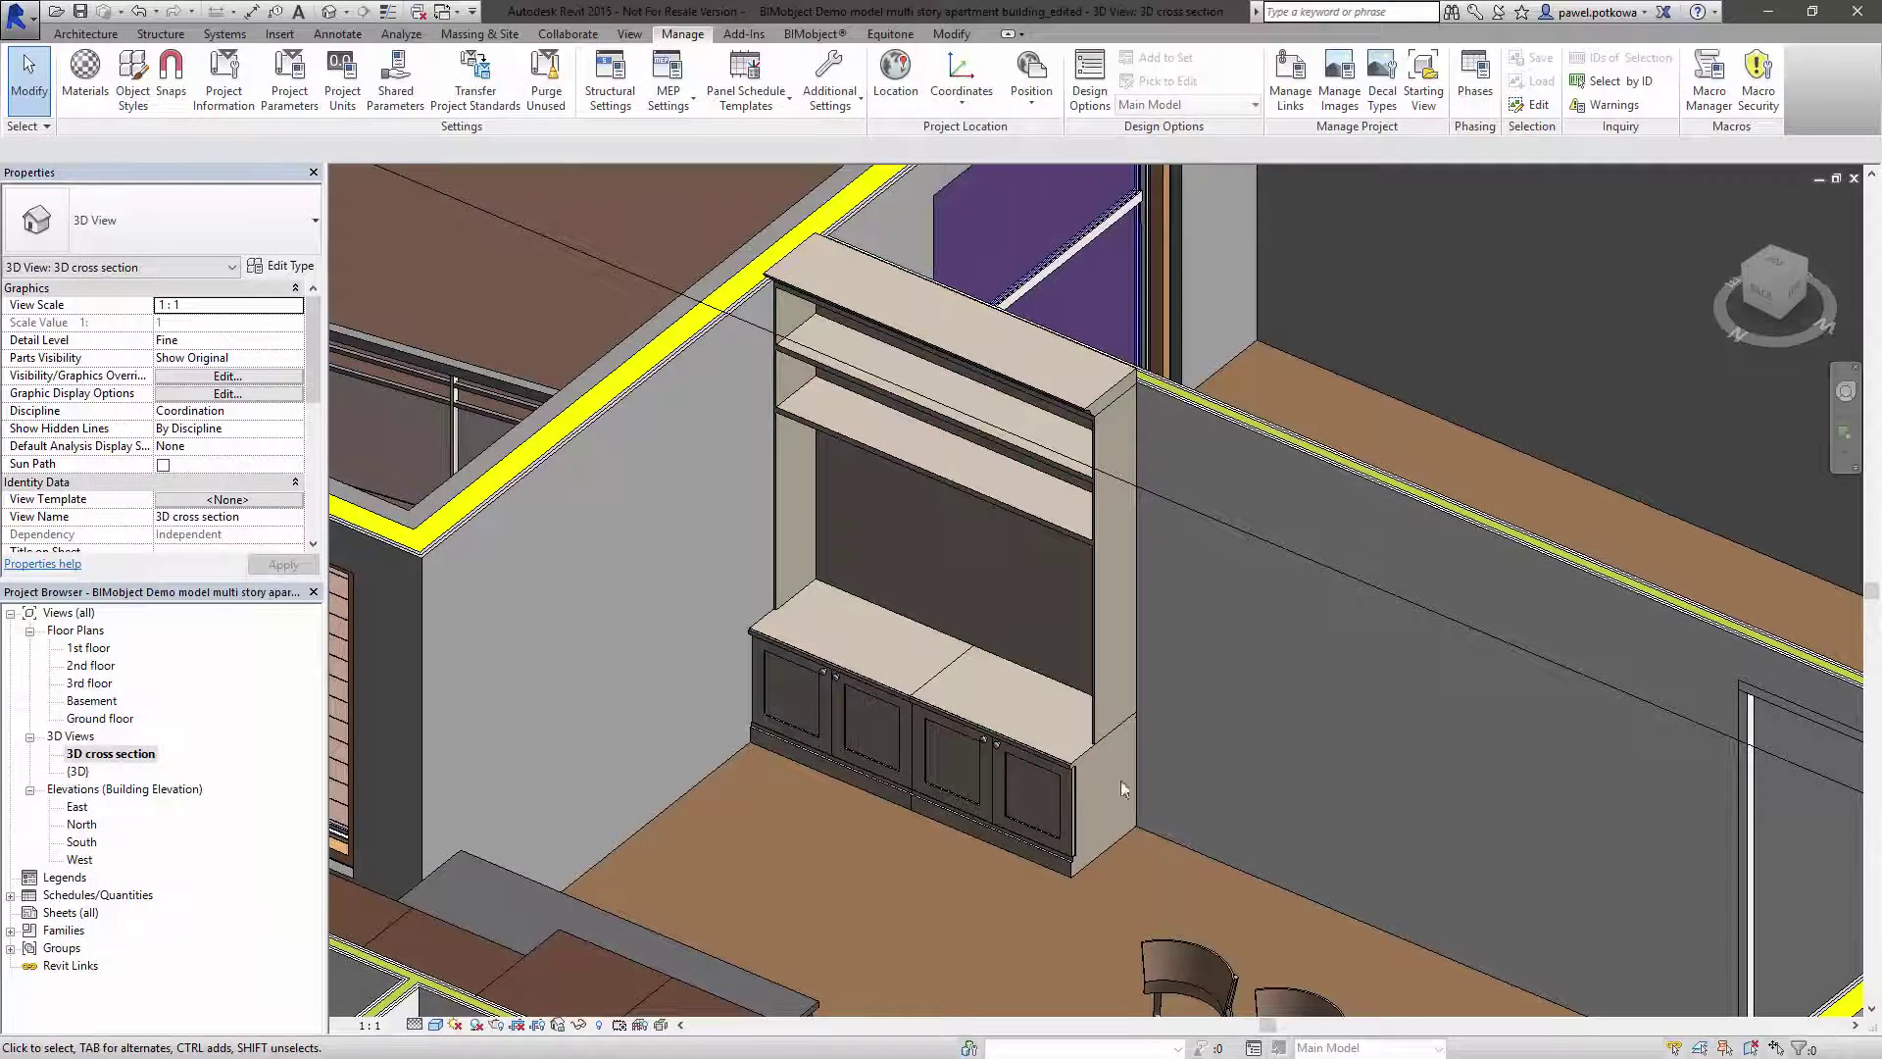
- Switch the 3D cross section view to the Realistic visual style and inspect the bookcase's texture up close
{"action": "left_click", "coordinate": [434, 1025]}
{"action": "left_click", "coordinate": [507, 980]}
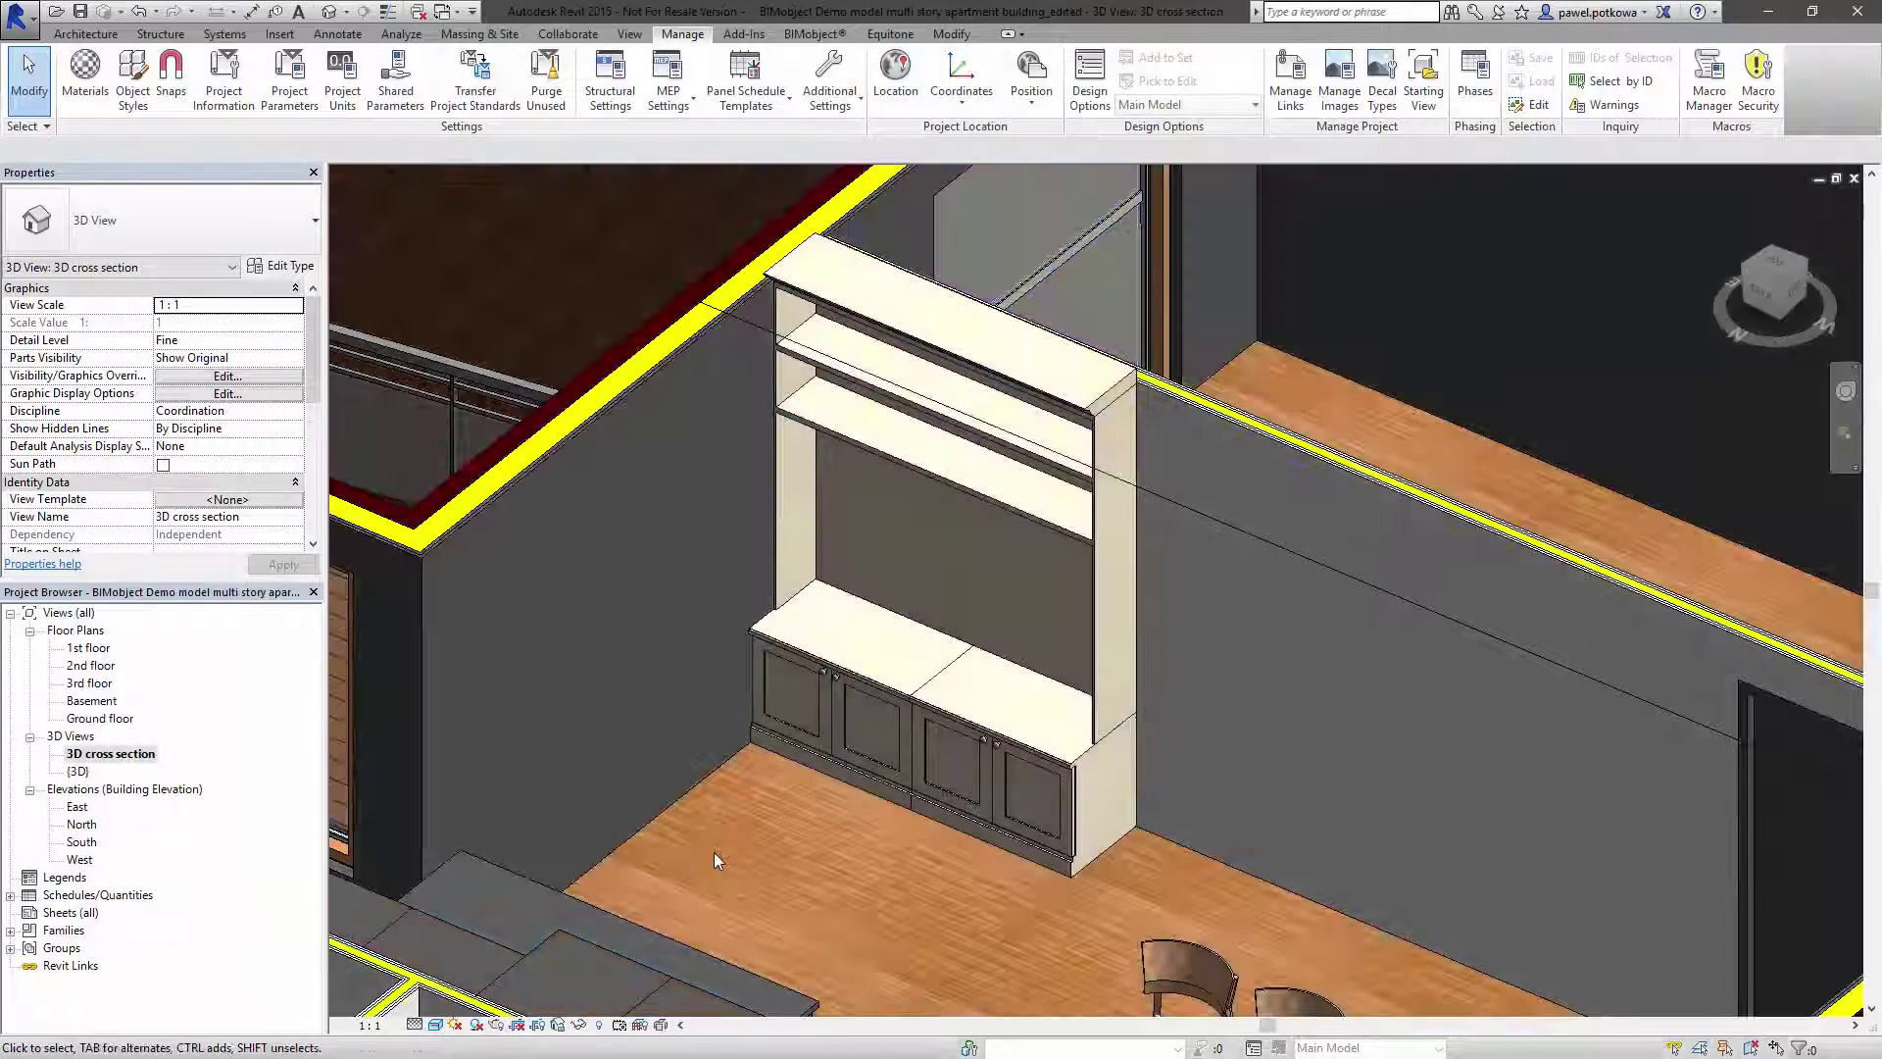
{"action": "scroll", "coordinate": [1085, 616], "scroll_direction": "up", "scroll_amount": 2}
{"action": "scroll", "coordinate": [1085, 628], "scroll_direction": "up", "scroll_amount": 3}
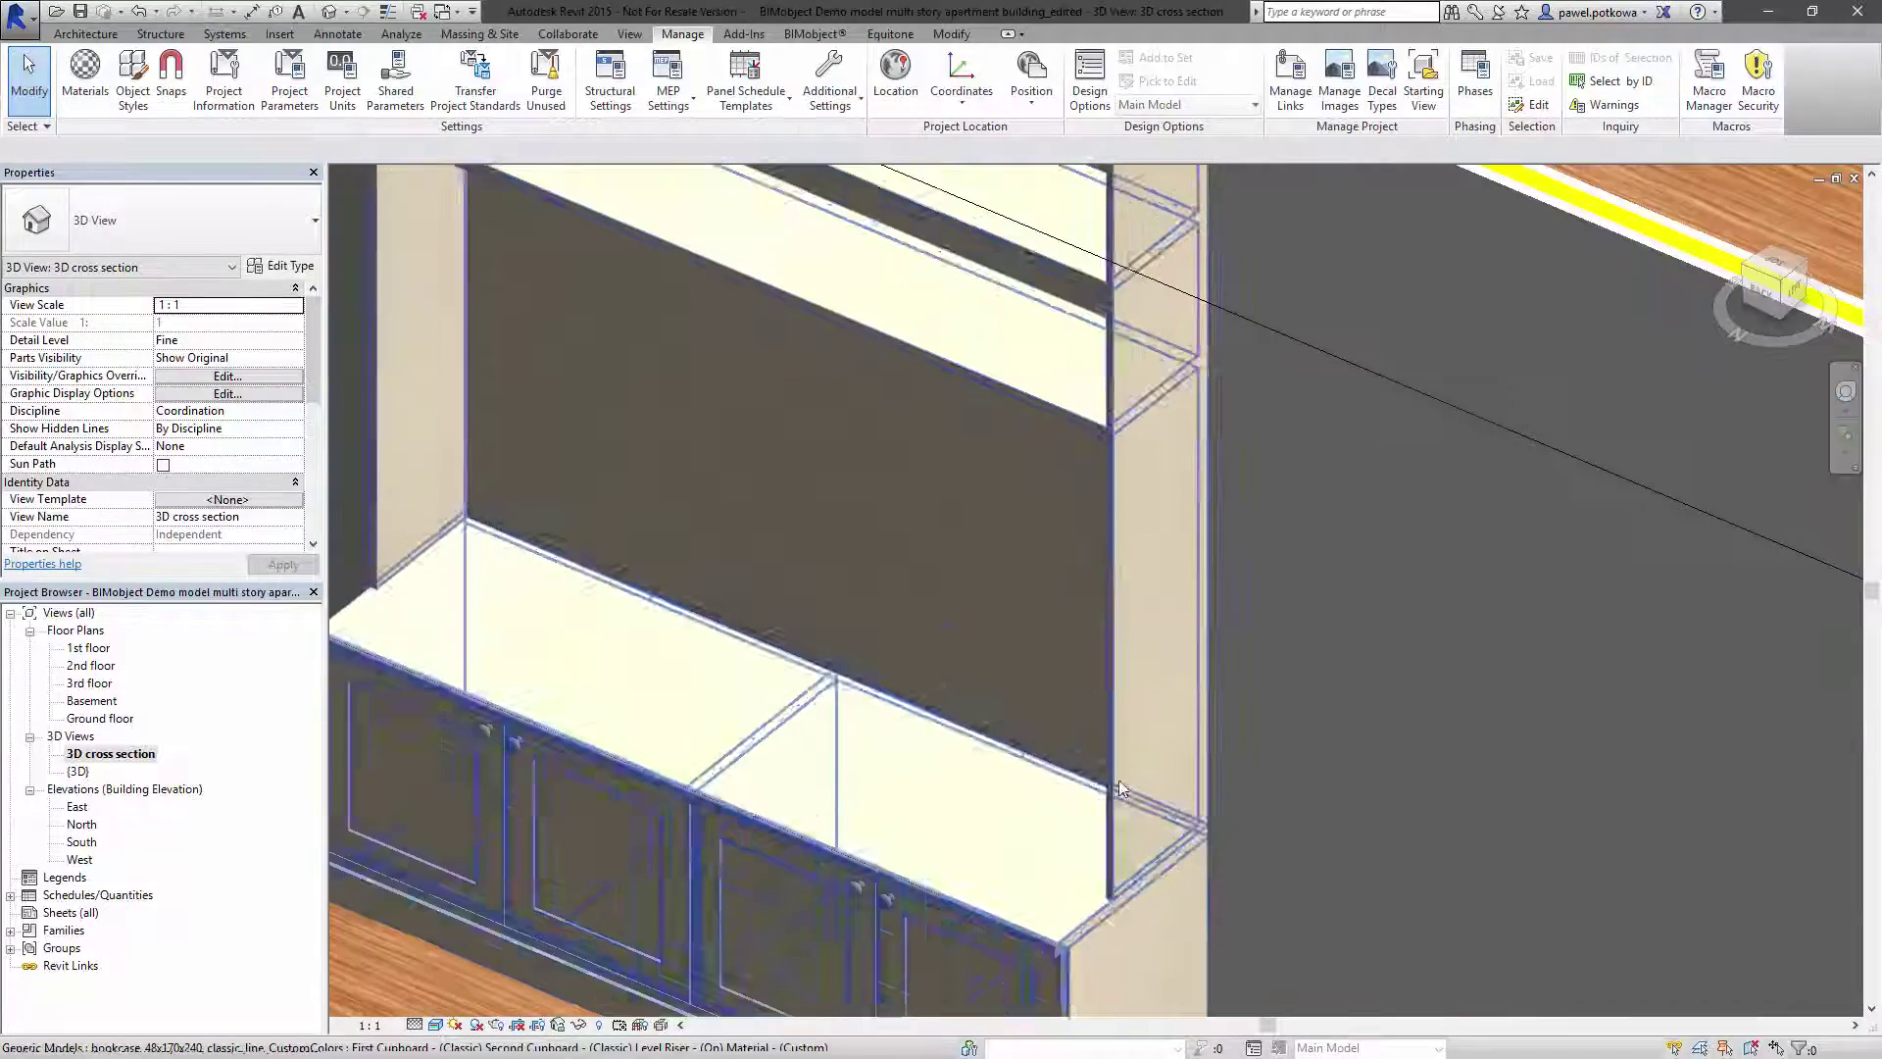
{"action": "scroll", "coordinate": [1135, 731], "scroll_direction": "down", "scroll_amount": 4}
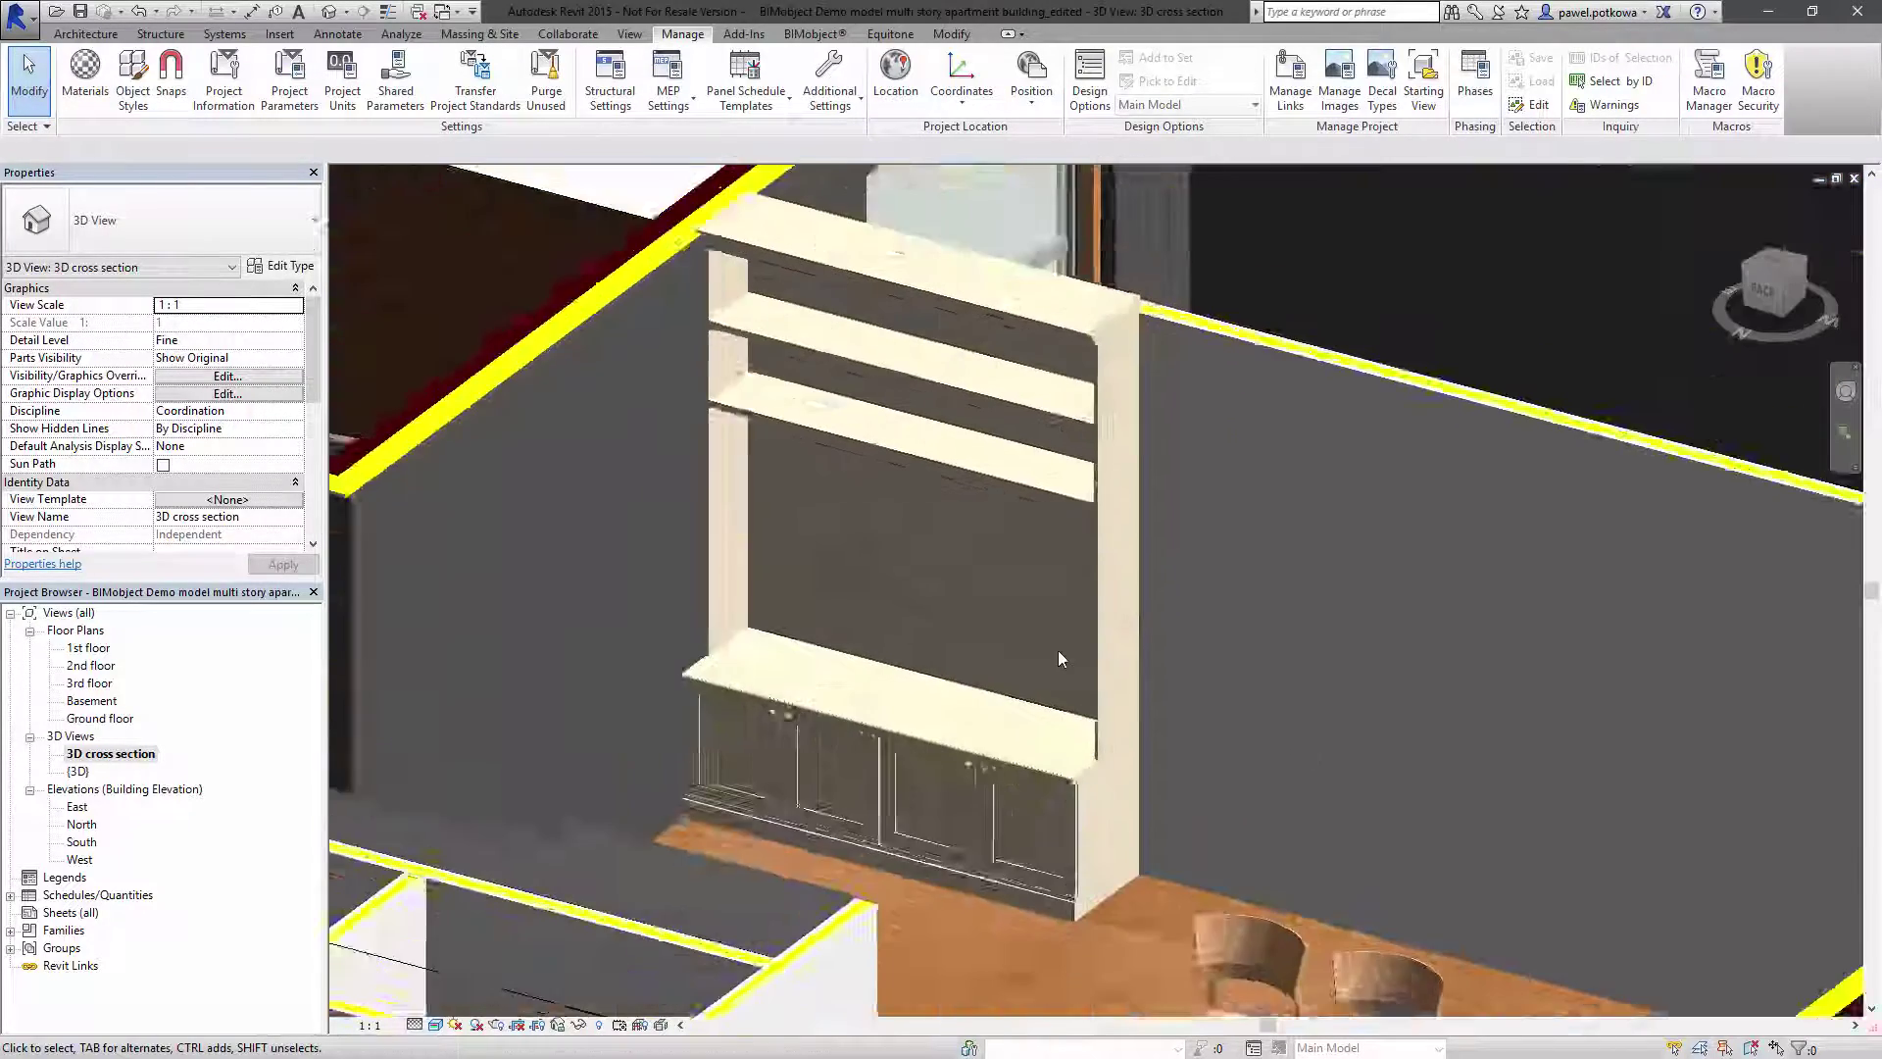